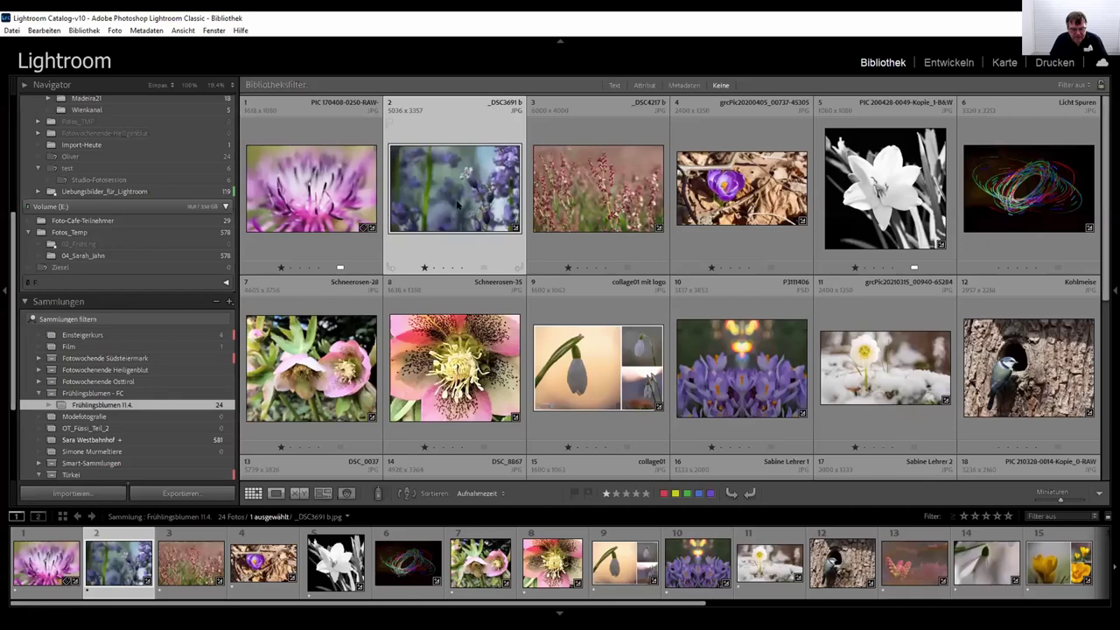
- View the bluebell photo _DSC3691 b.jpg full screen and in Loupe view, cycling its info overlay to the capture settings
mouse_move(458, 210)
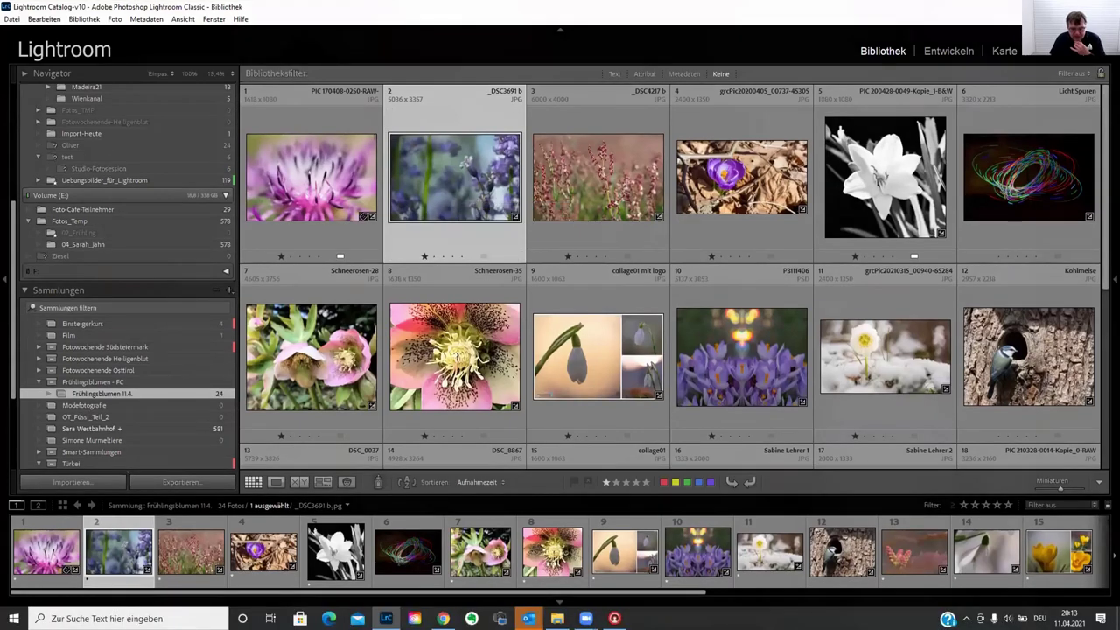
key("f")
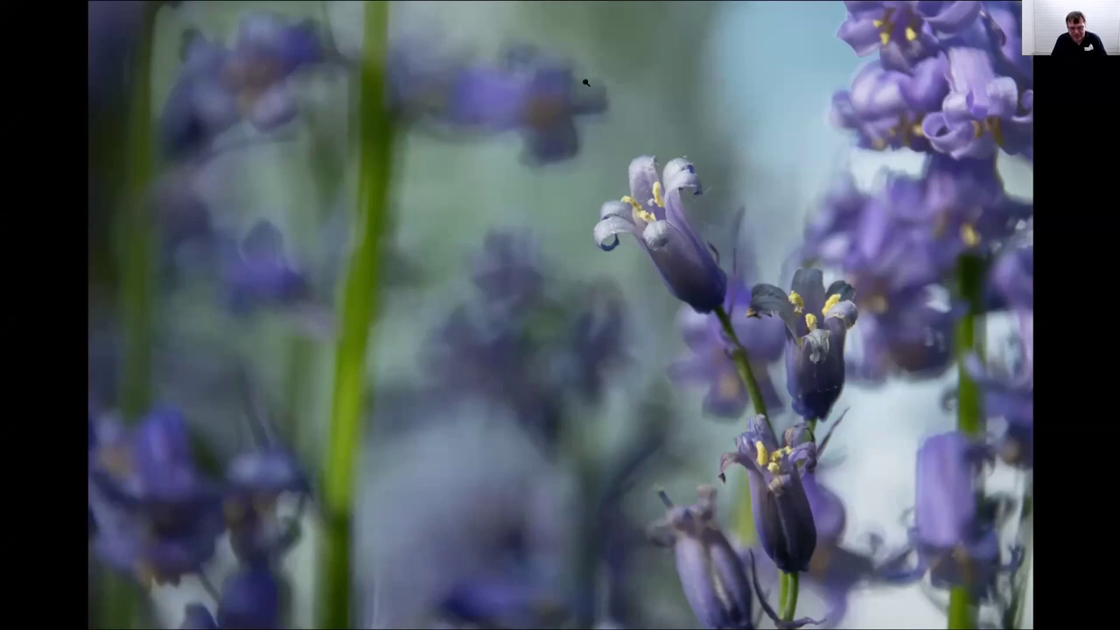
key("f")
double_click(457, 166)
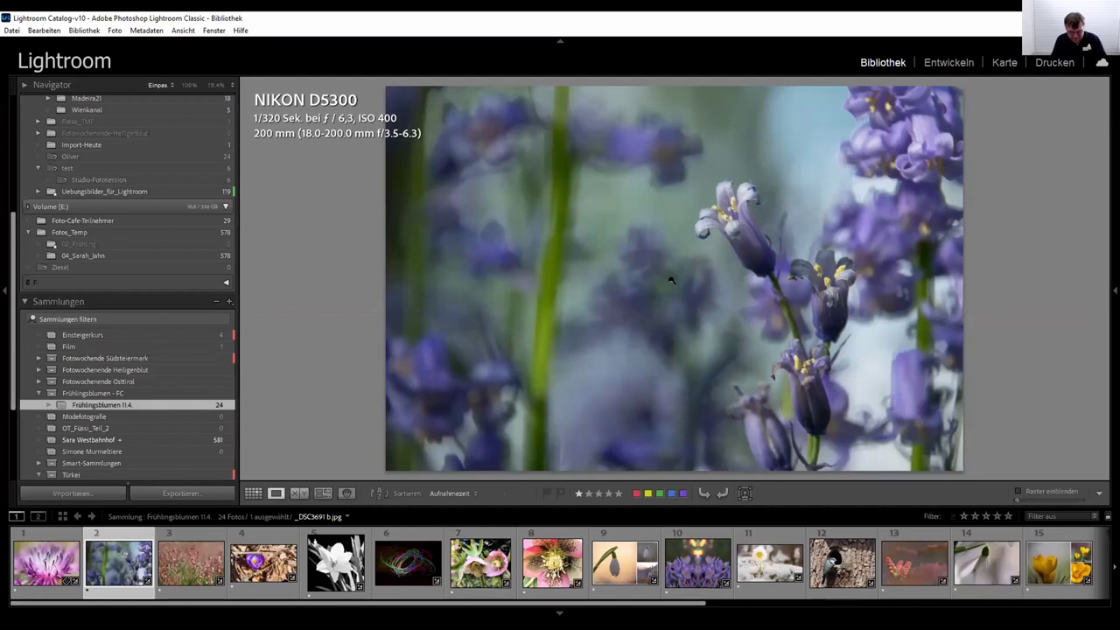
key("i")
key("i")
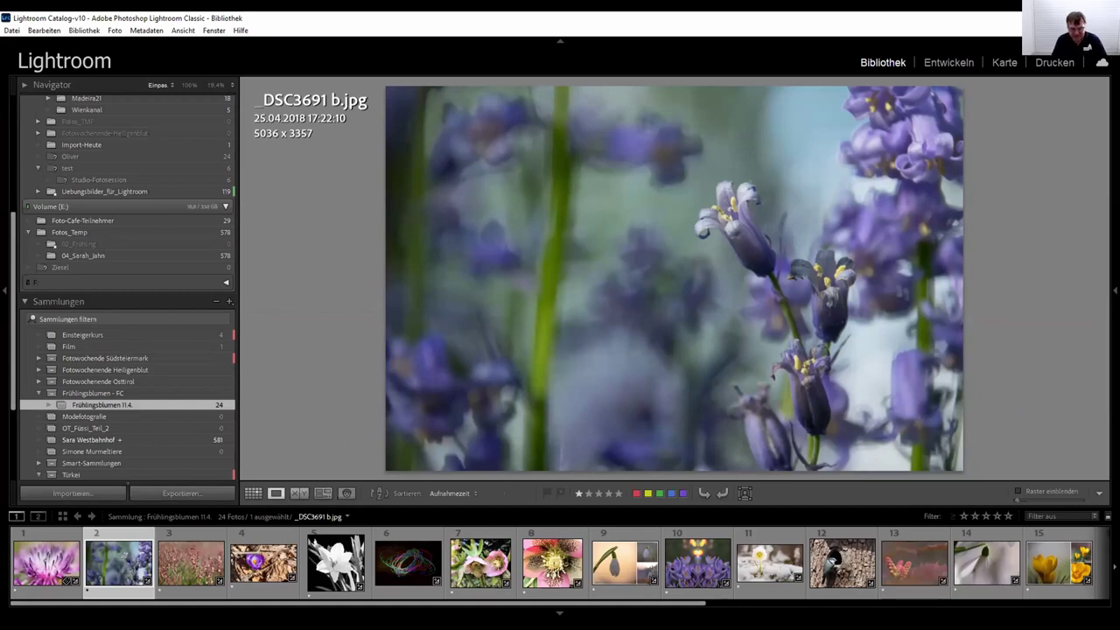
- View the reddish wild plant photo _DSC4217 b.jpg full screen and bring up its camera and exposure info overlay
key("Right")
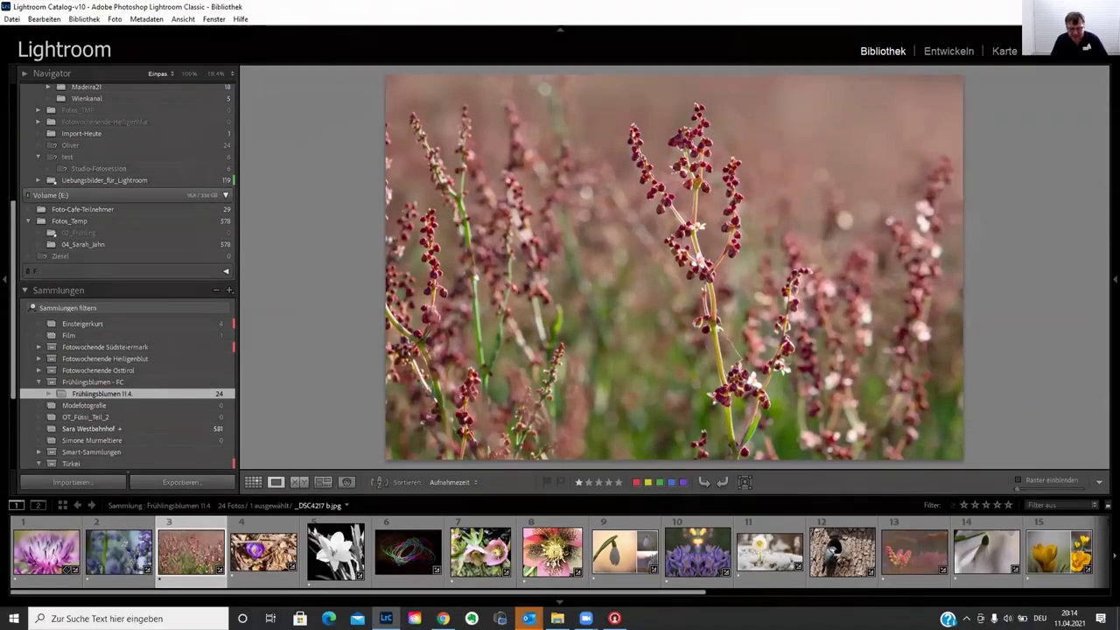
key("f")
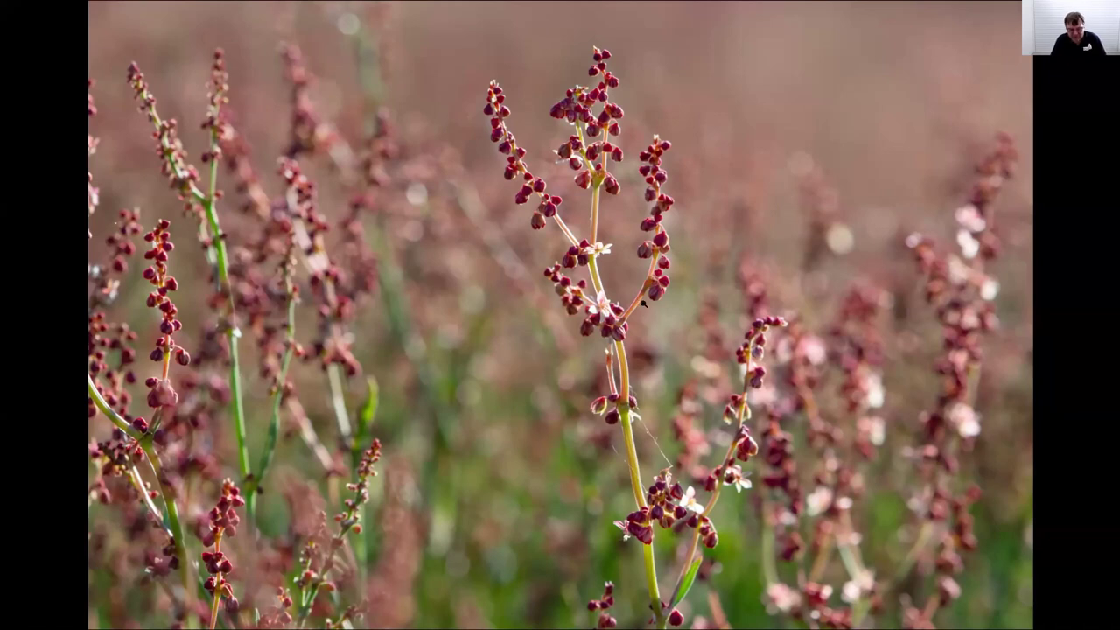
key("Escape")
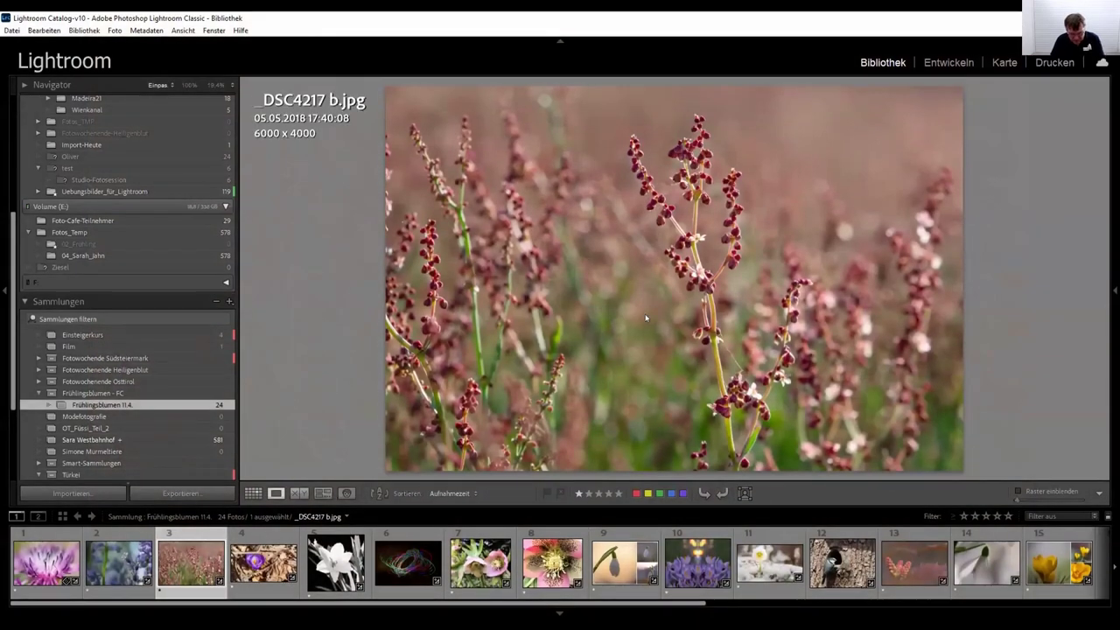
key("i")
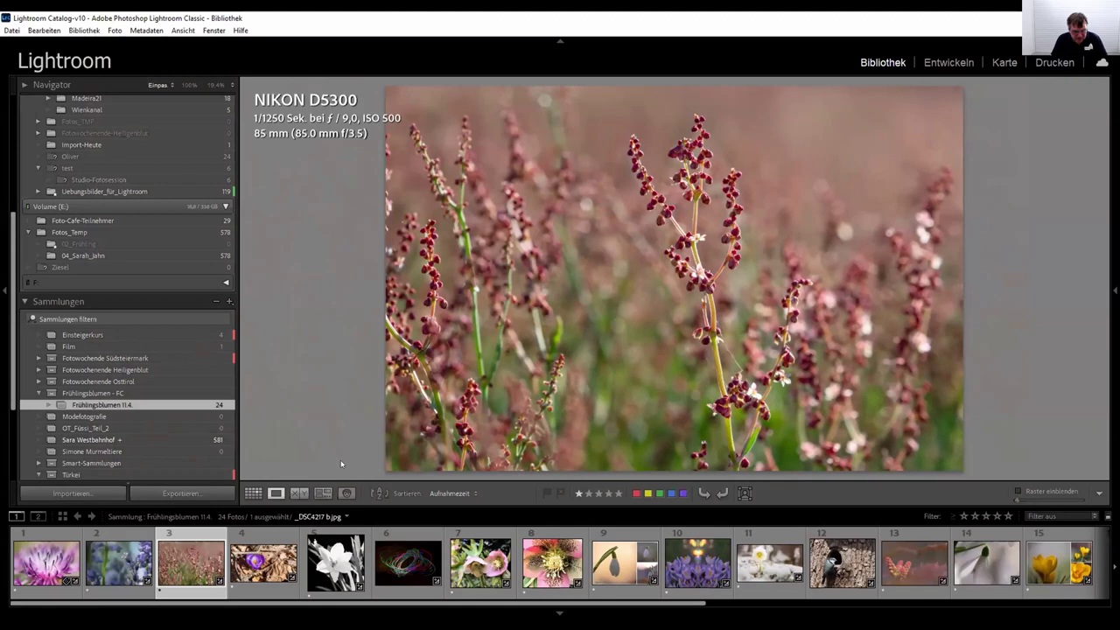
- View the purple crocus photo full screen with the histogram panel shown, and cycle its overlay to file name, date and dimensions
left_click(268, 560)
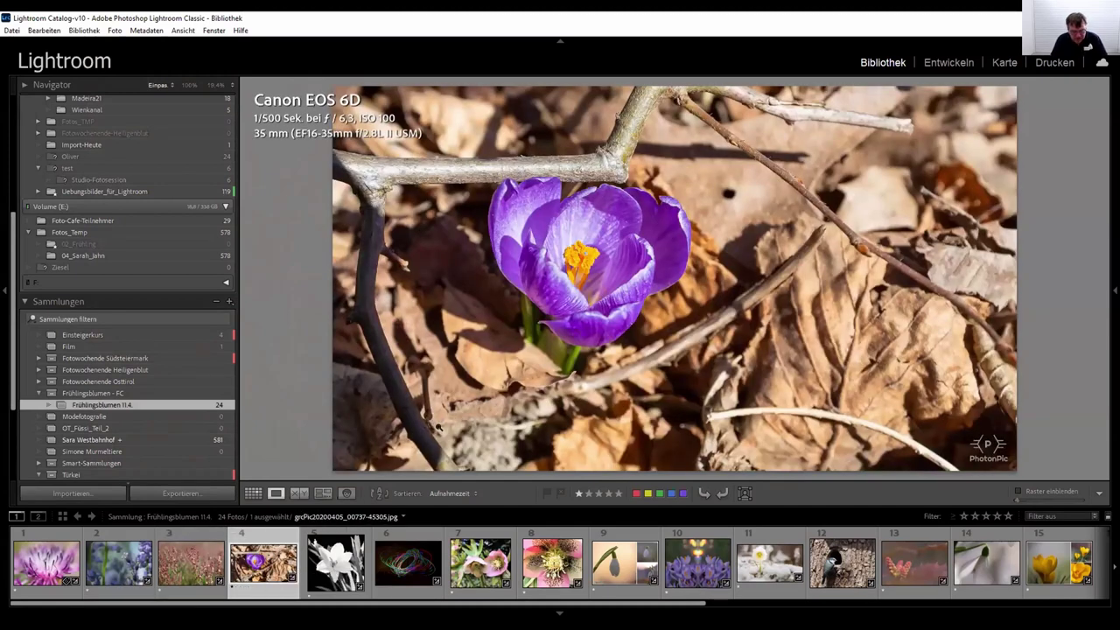
key("F8")
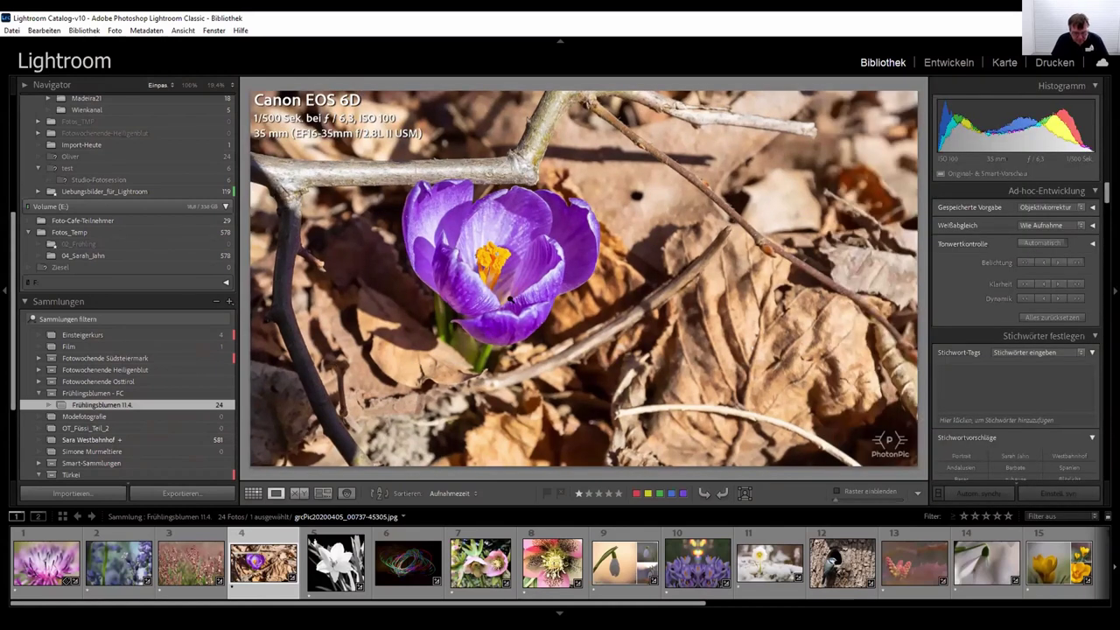
key("f")
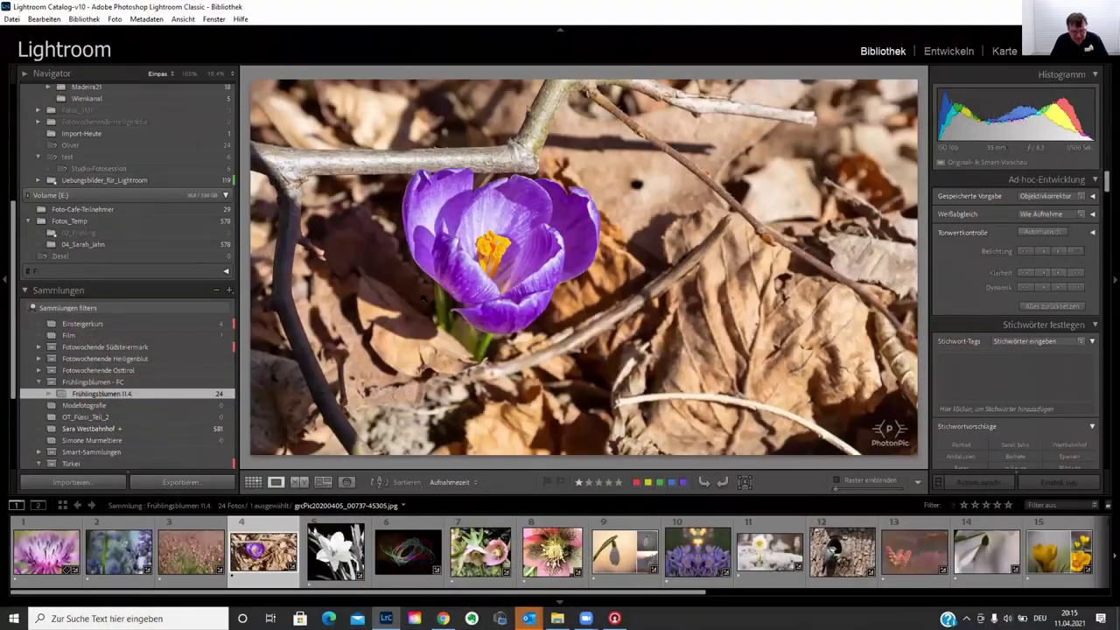
key("i")
key("i")
key("i")
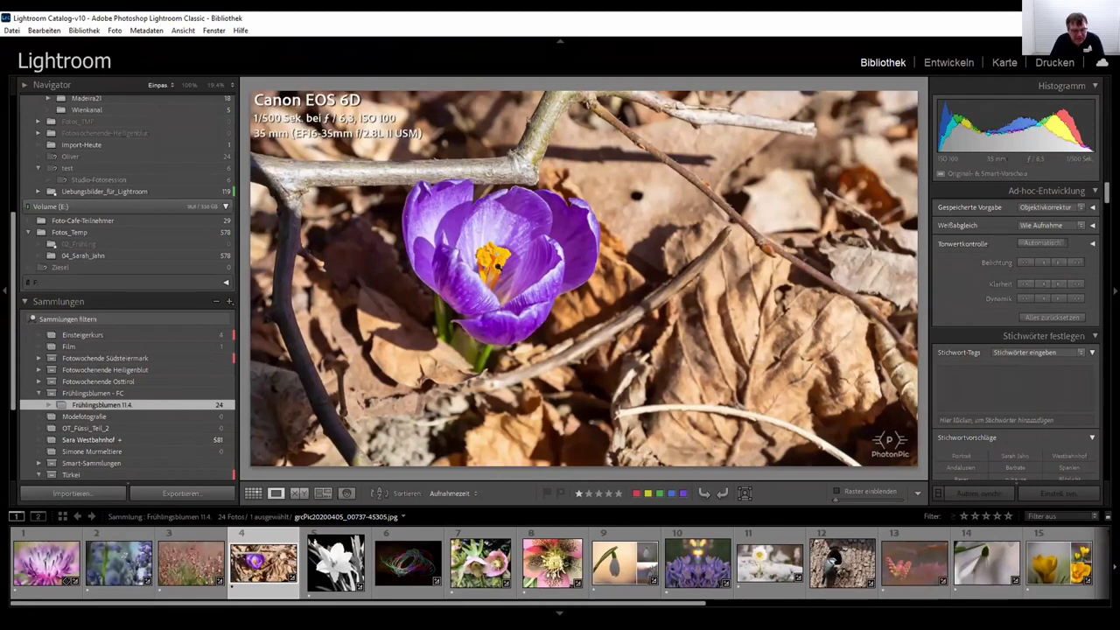
key("i")
key("i")
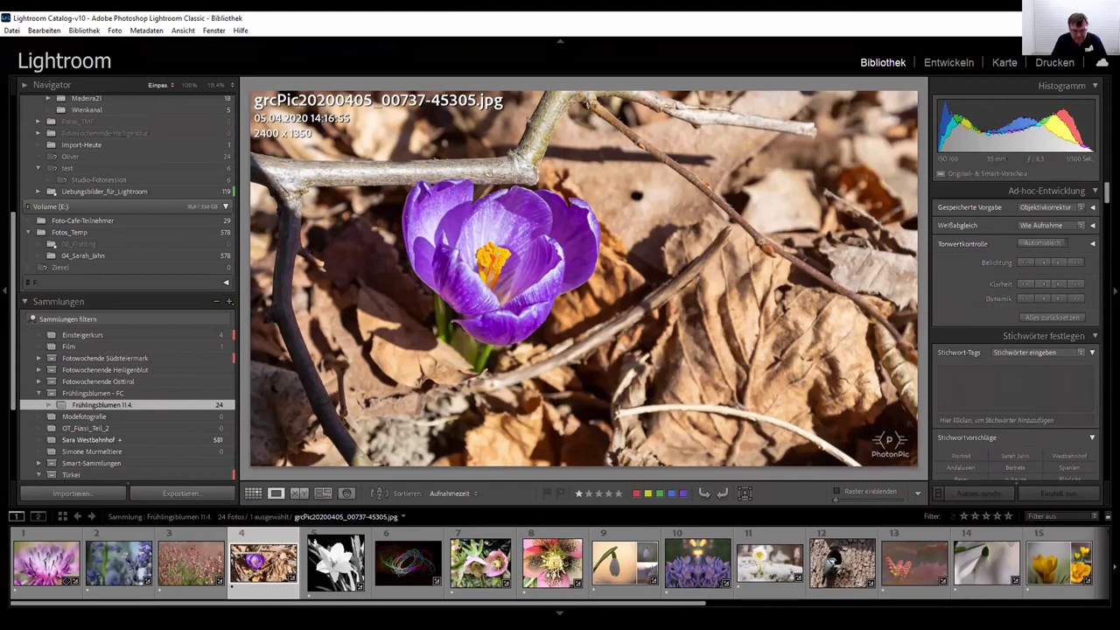
key("Right")
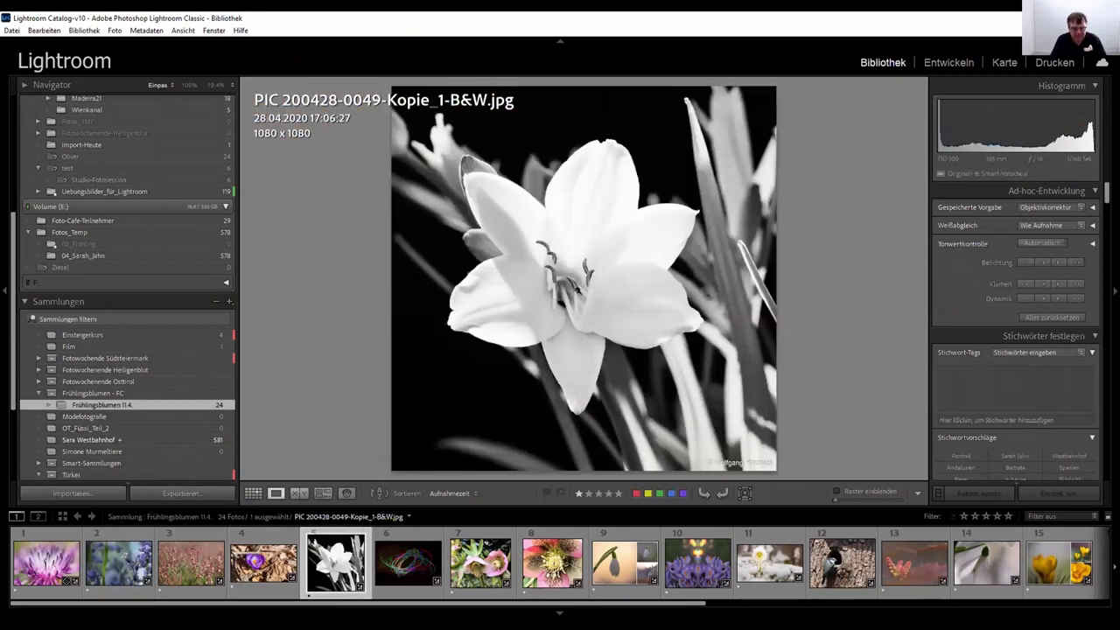
key("f")
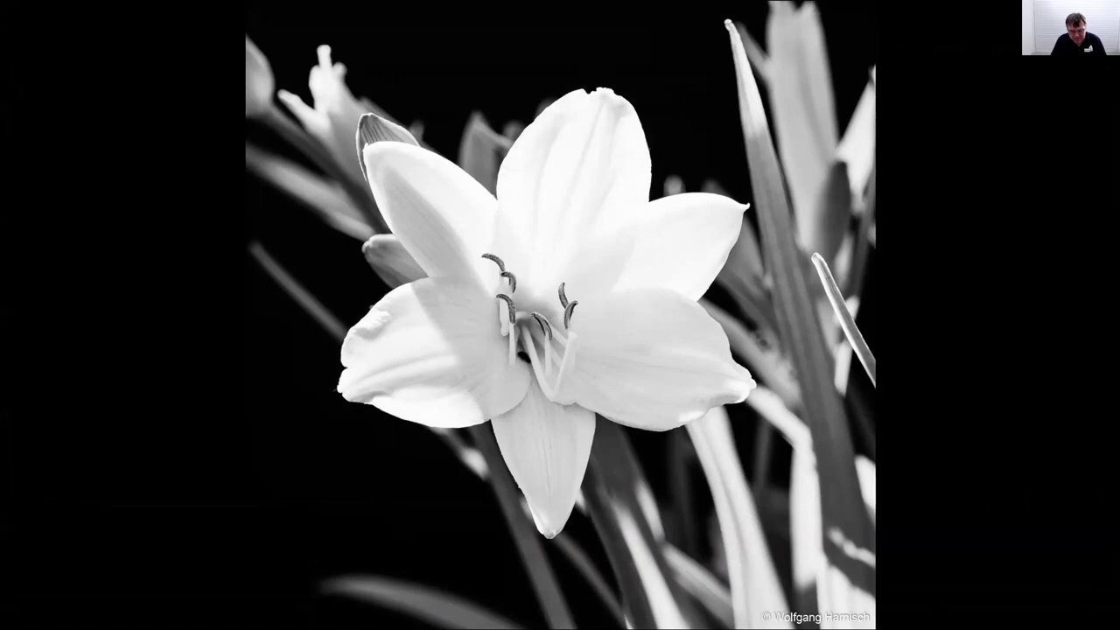
key("Escape")
- Advance past the light-trail image to Schneerosen-28.jpg and view it full screen
key("Right")
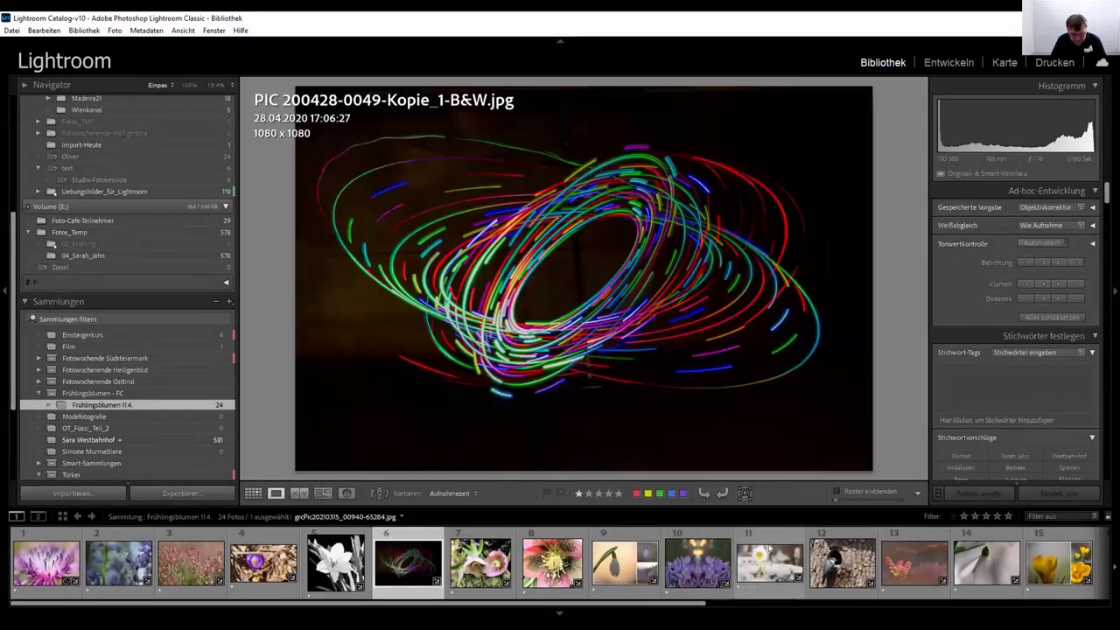
key("Right")
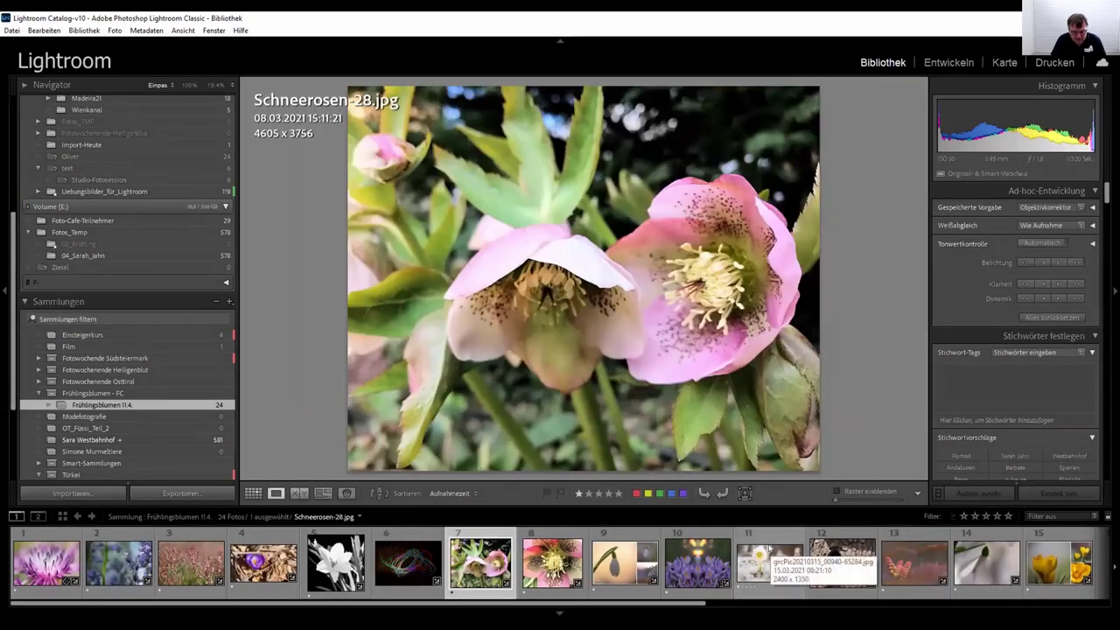
key("f")
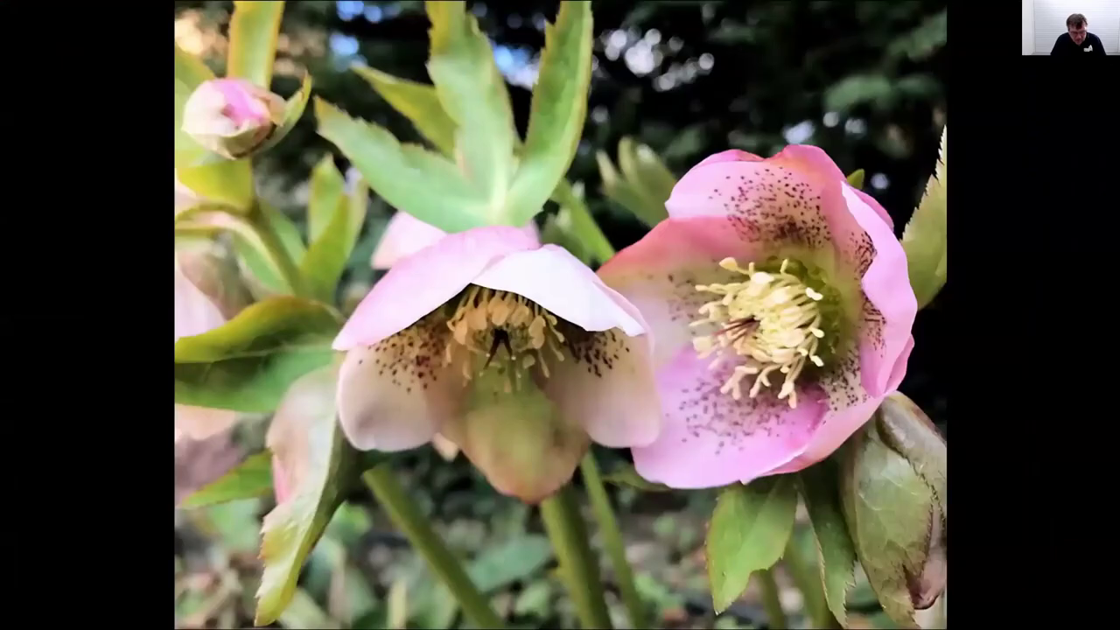
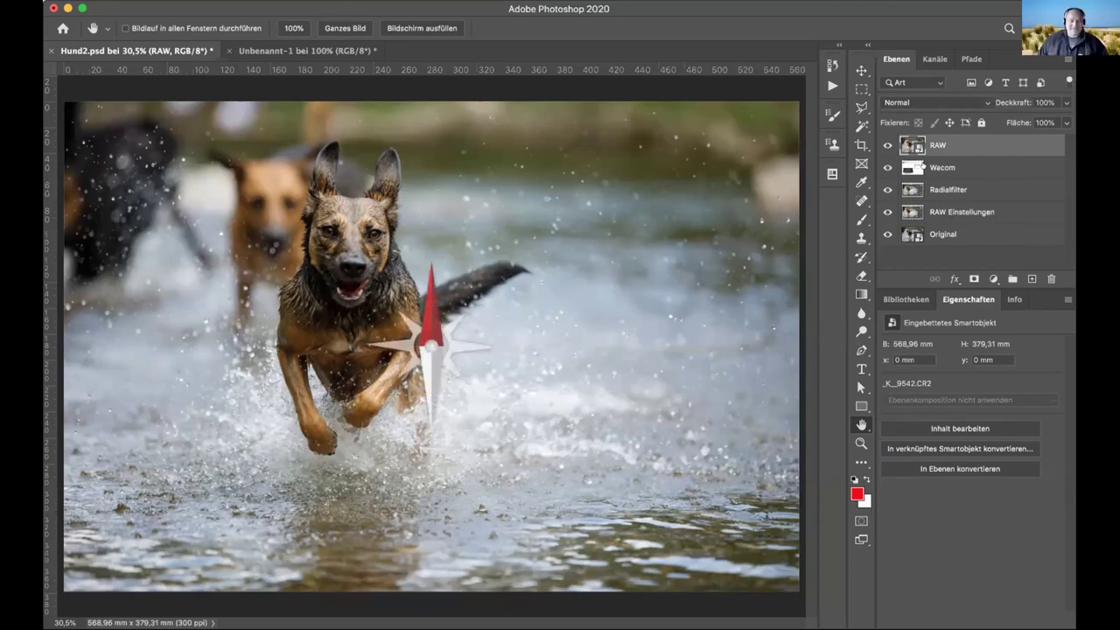
- In Photoshop, hide the RAW, Wacom, Radialfilter and RAW Einstellungen layers of Hund2.psd so only Original shows, zoomed out to 25%
left_click(886, 145)
left_click_drag(877, 168, 880, 215)
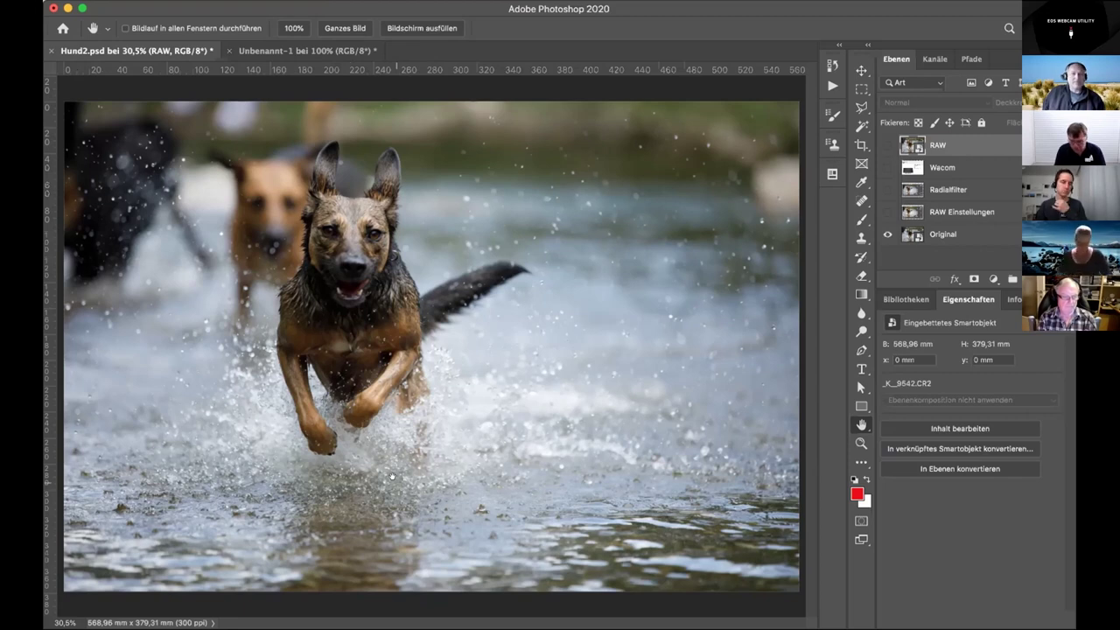
key("super+minus")
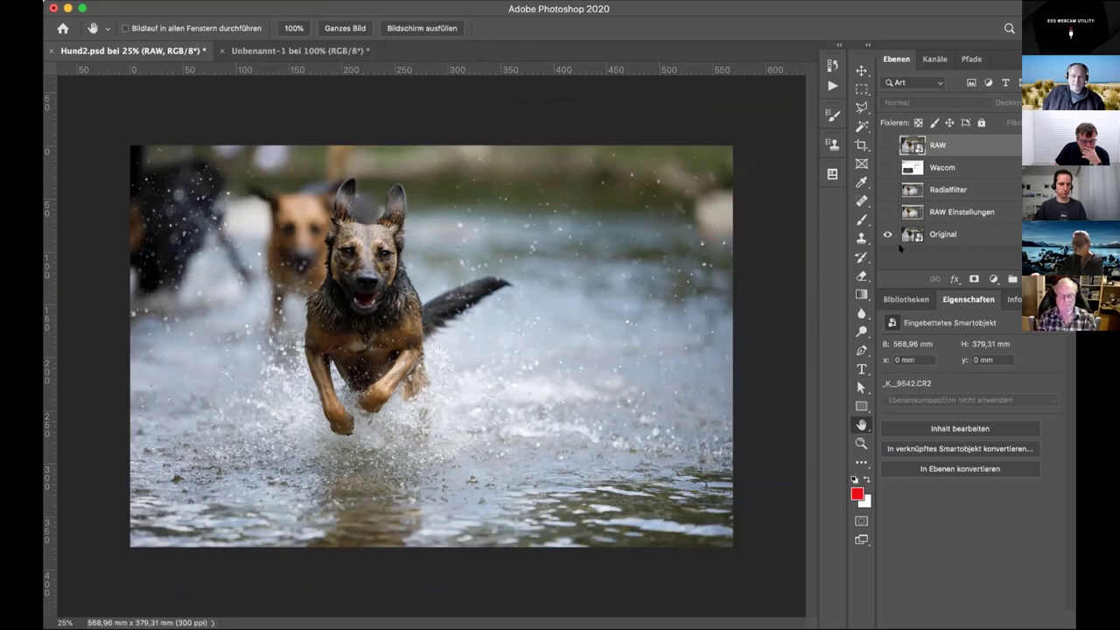
- Toggle the RAW layer's visibility repeatedly to compare the developed dog photo with the Original layer
left_click(887, 145)
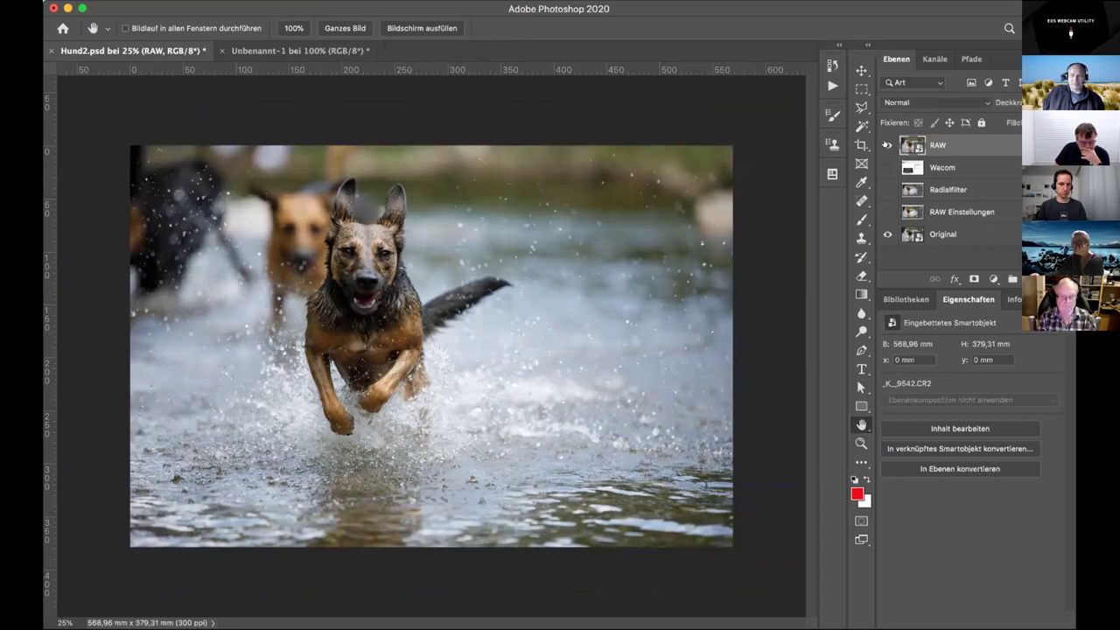
left_click(886, 145)
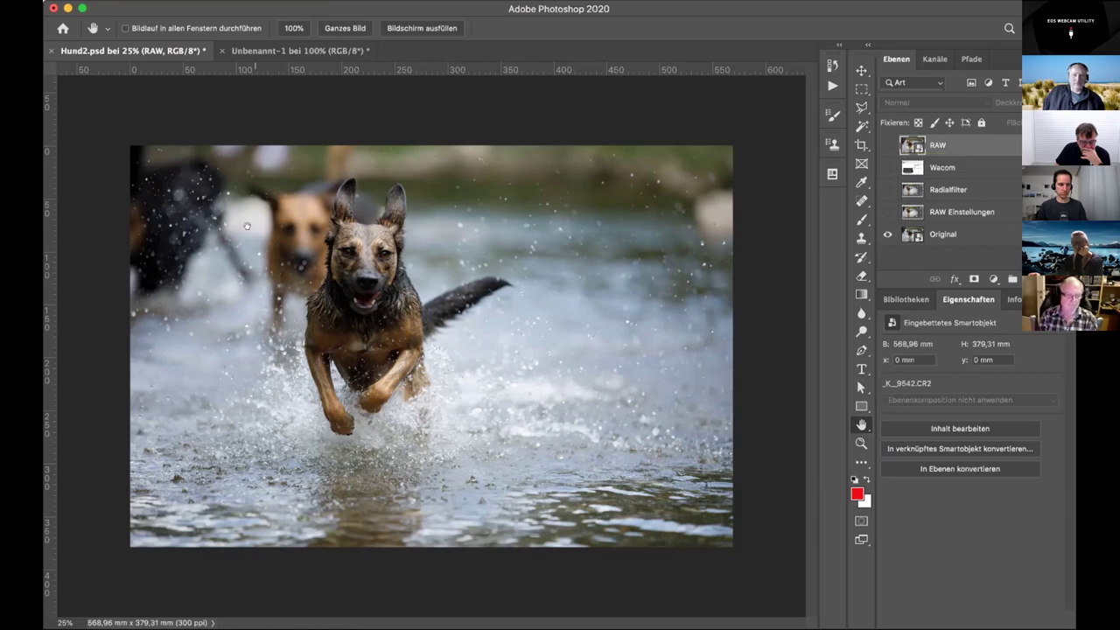
left_click(885, 144)
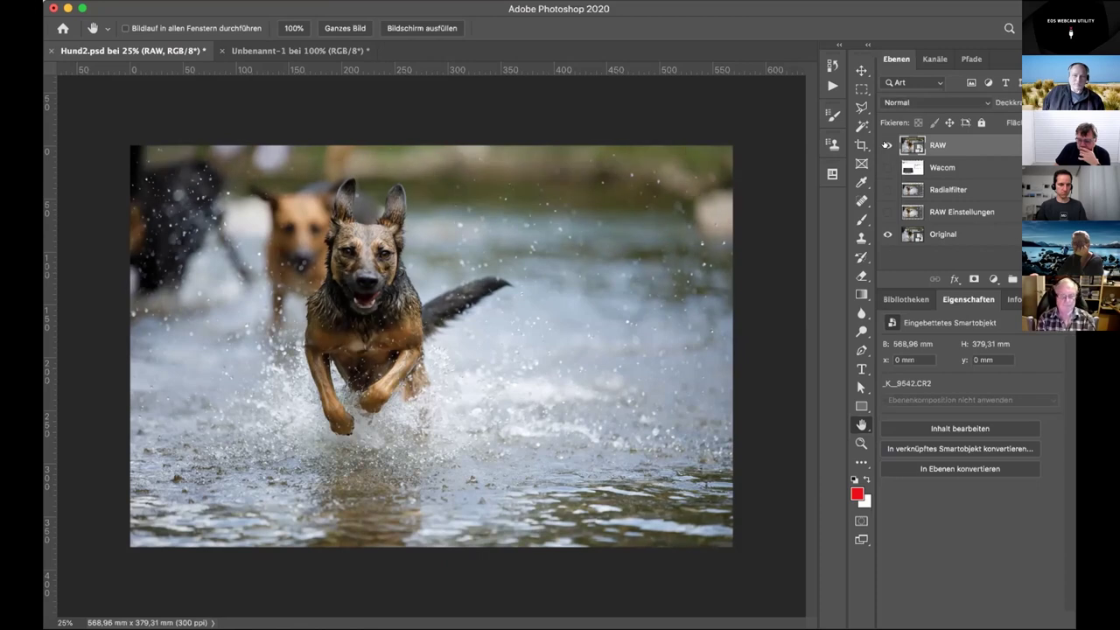
left_click(886, 144)
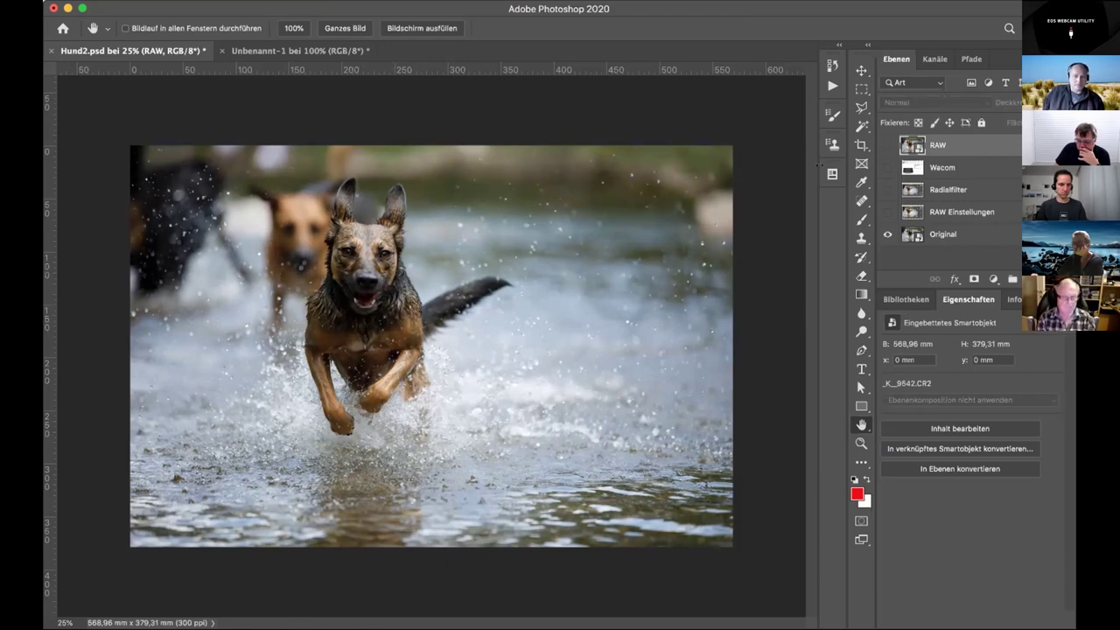
left_click(887, 144)
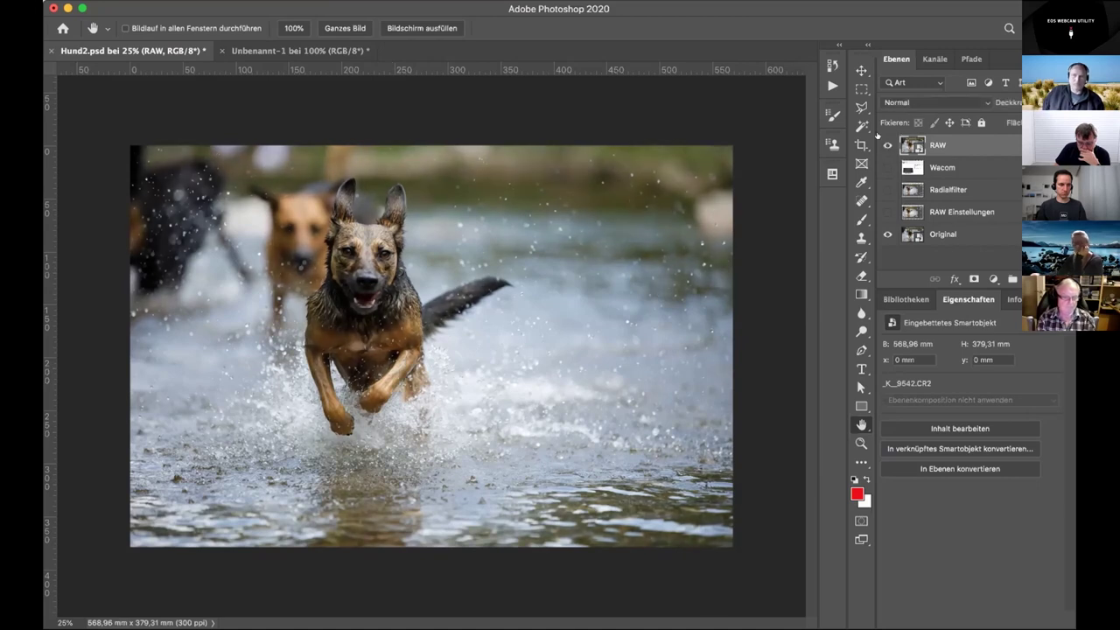
- Hide the RAW layer to show the RAW Einstellungen and Radialfilter screenshot layers, and make RAW visible again
left_click(886, 145)
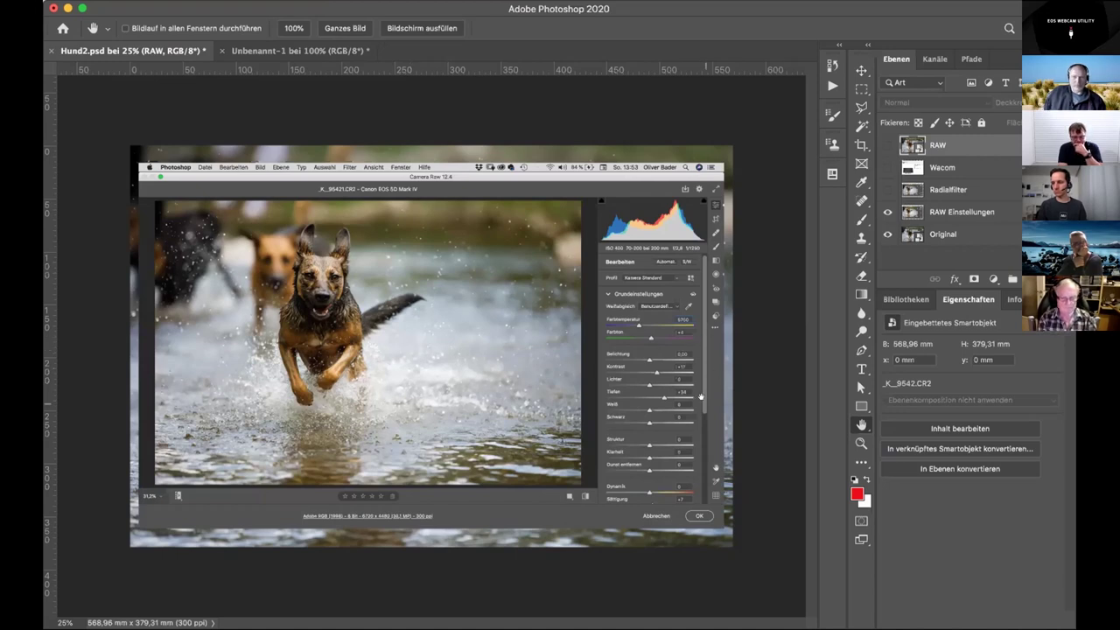
left_click(886, 189)
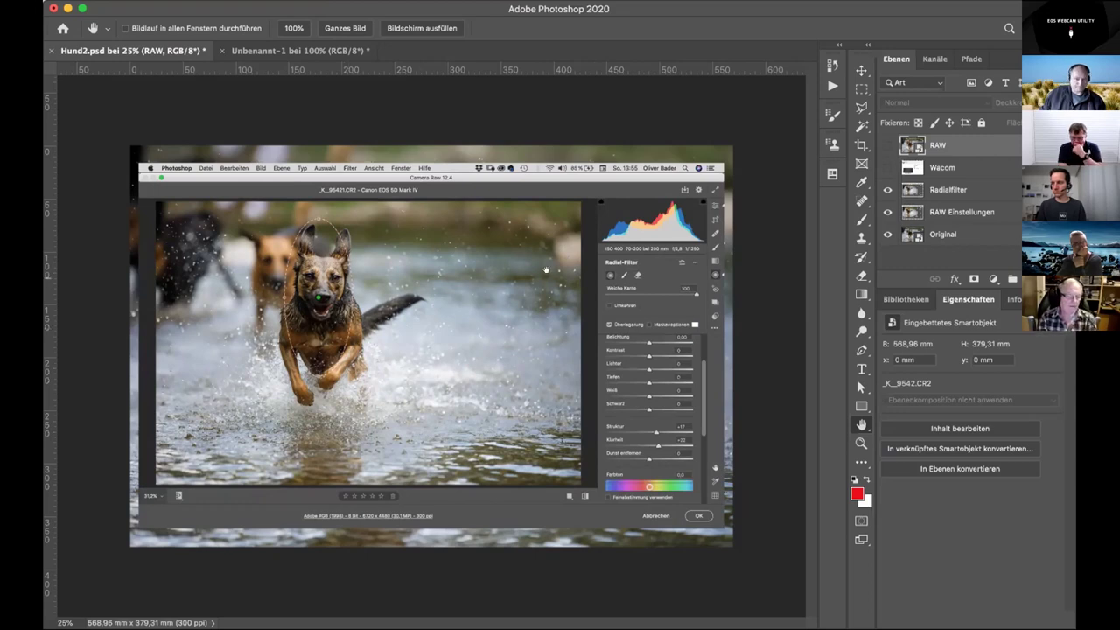
left_click(886, 145)
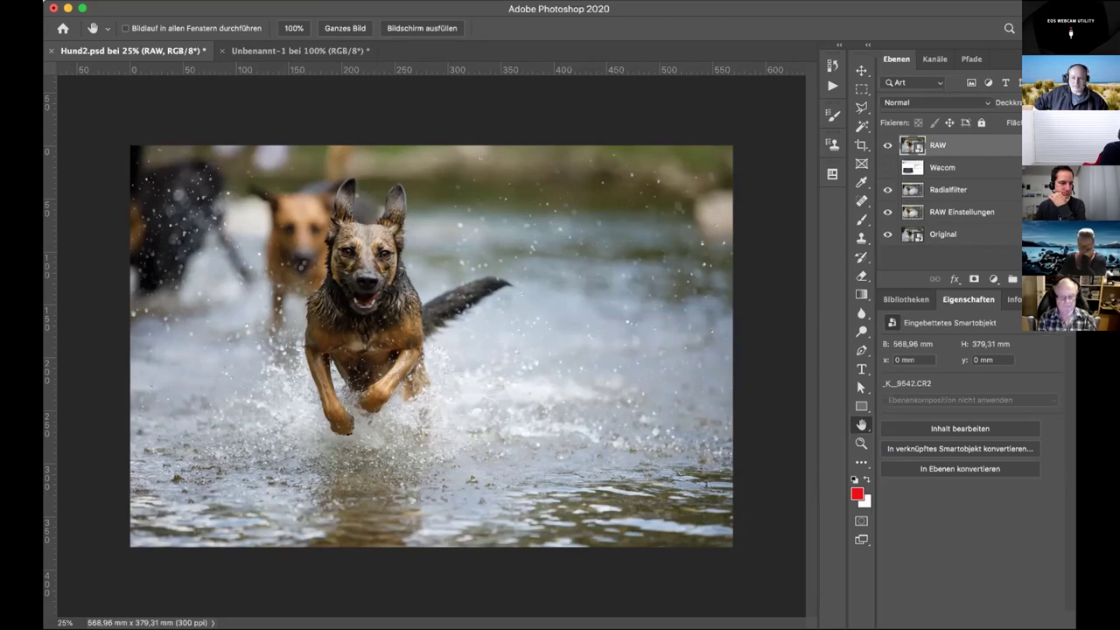
- Stamp all visible layers into a new merged layer and add an empty layer above it
key("super+alt+shift+e")
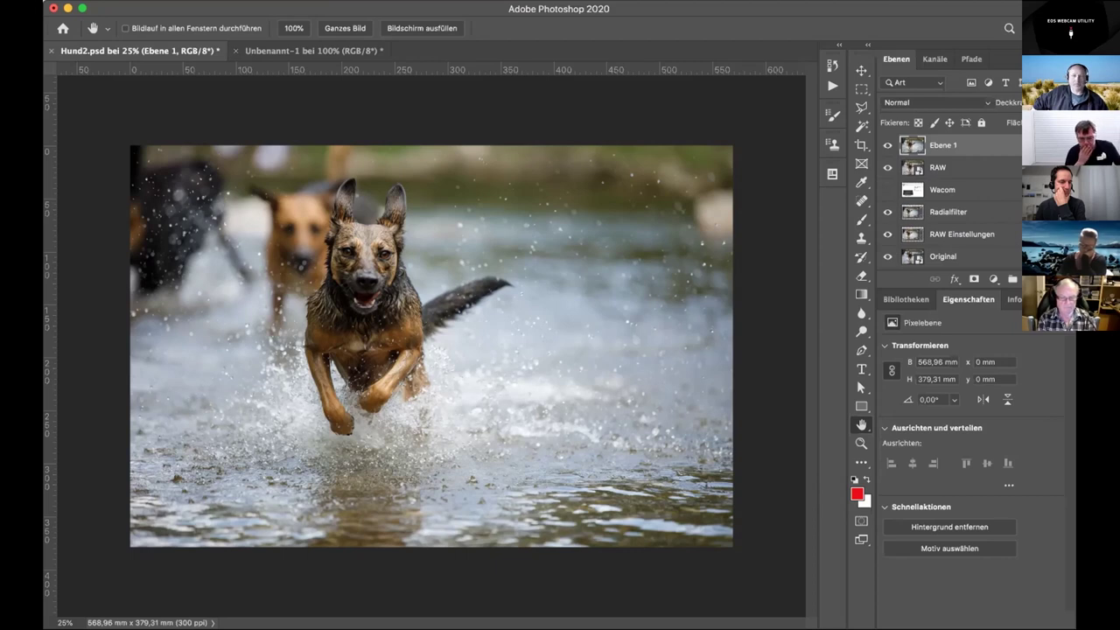
key("alt+shift+super+n")
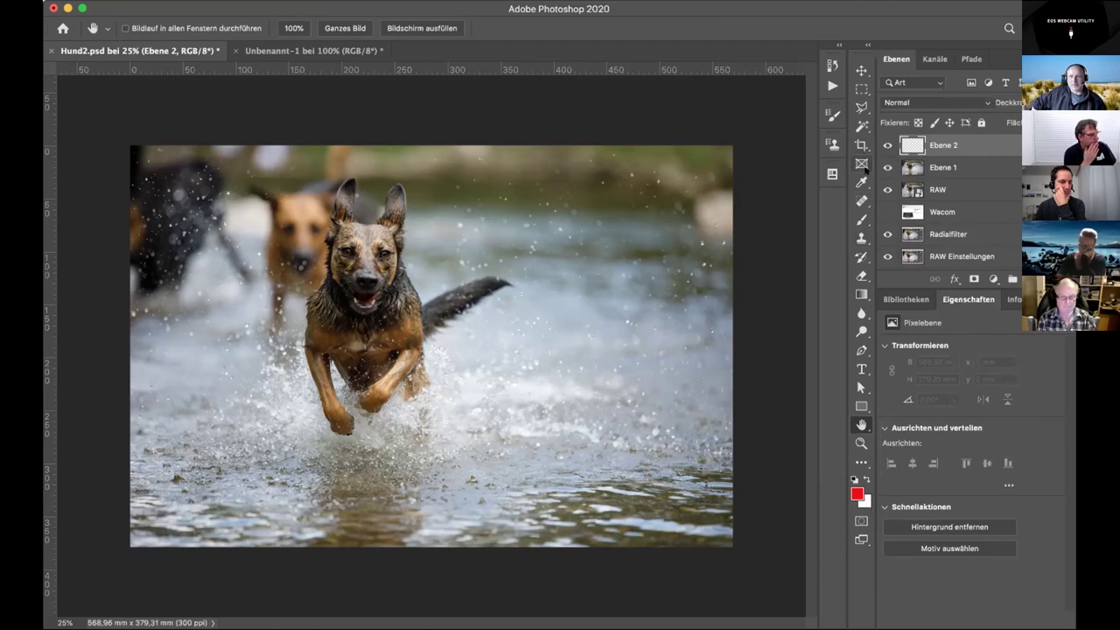
- Clone water over the dog's tail on the empty top layer using the Clone Stamp tool with a 1100 px brush
left_click(860, 238)
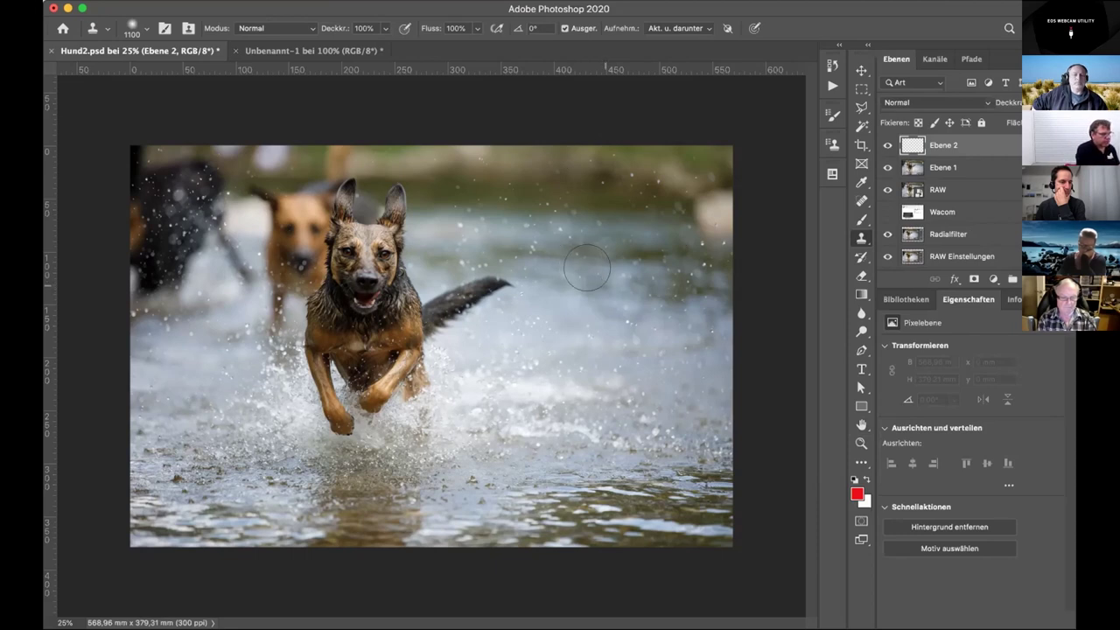
mouse_move(516, 265)
left_mouse_down()
mouse_move(483, 265)
mouse_move(469, 250)
mouse_move(470, 262)
mouse_move(450, 262)
mouse_move(582, 267)
mouse_move(446, 294)
mouse_move(517, 297)
mouse_move(446, 298)
mouse_move(425, 283)
mouse_move(433, 301)
mouse_move(444, 292)
mouse_move(418, 282)
left_mouse_up()
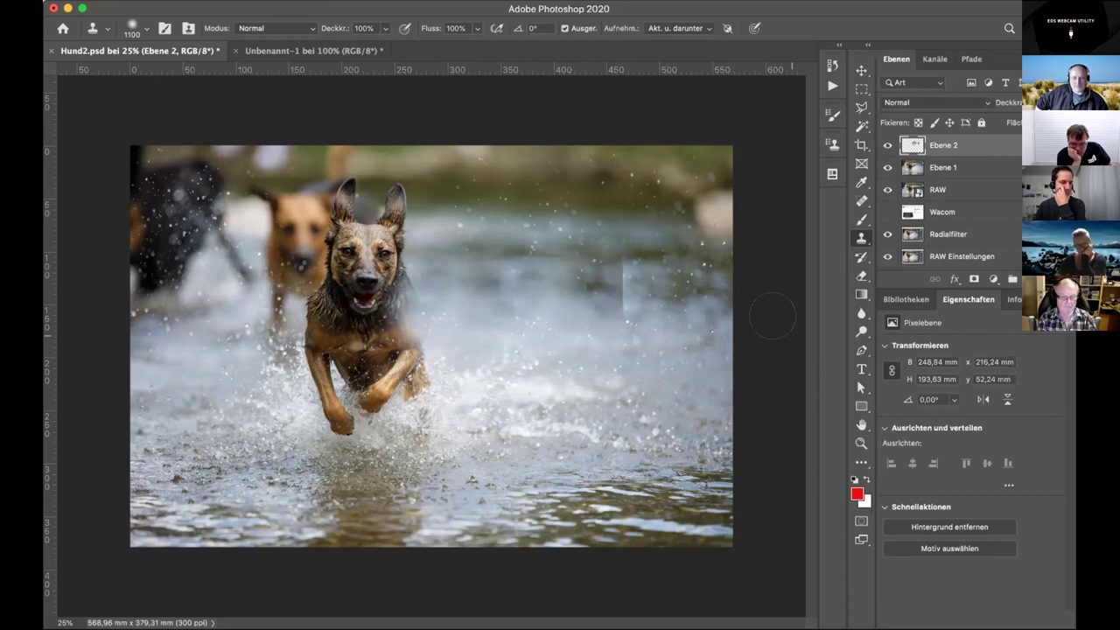
- Undo the most recent Clone Stamp strokes around the dog's tail and chest
key("super+z")
key("super+z")
key("super+z")
key("super+z")
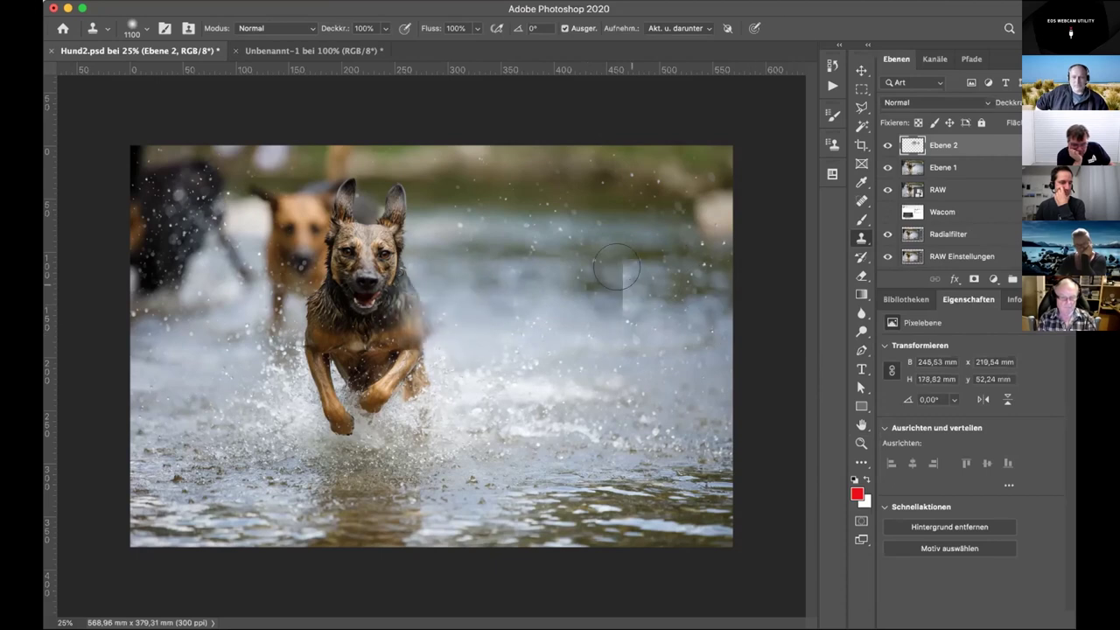
key("super+z")
key("super+z")
key("super+z")
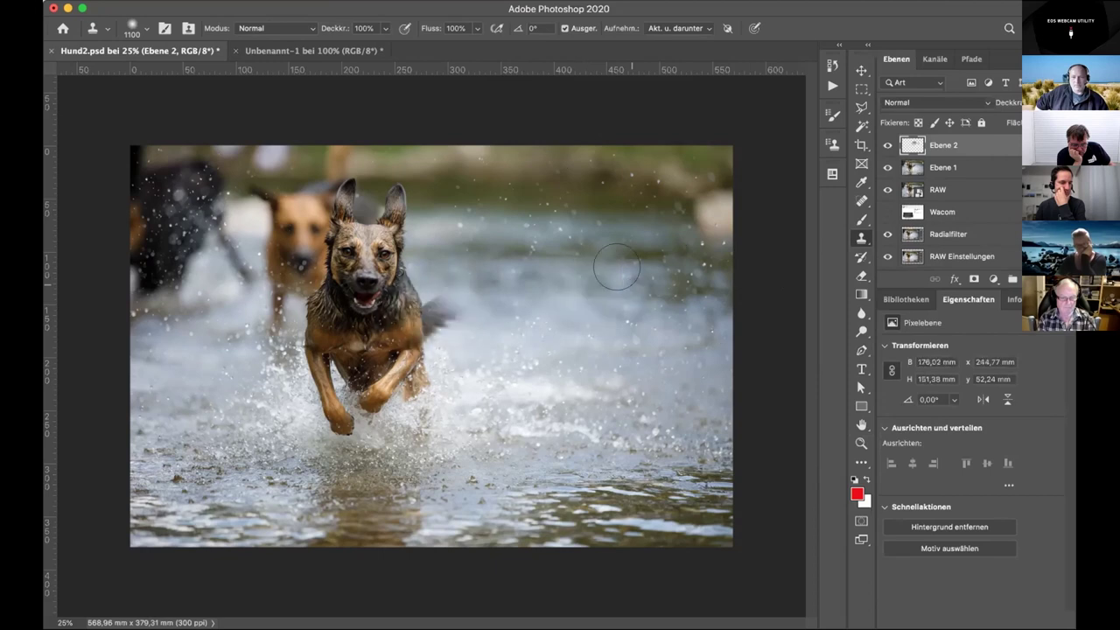
- Clone water over the tail remnant beside the dog's shoulder and stamp all visible layers into a new merged layer
key("super+z")
mouse_move(535, 280)
left_mouse_down()
mouse_move(457, 275)
mouse_move(428, 289)
mouse_move(437, 284)
left_mouse_up()
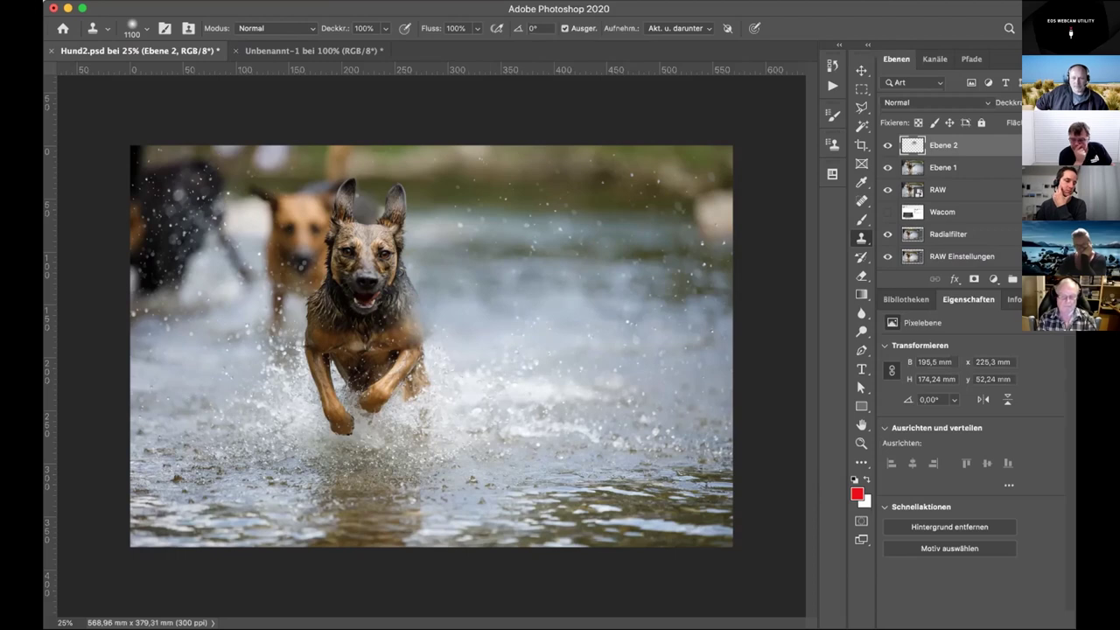
key("super+alt+shift+e")
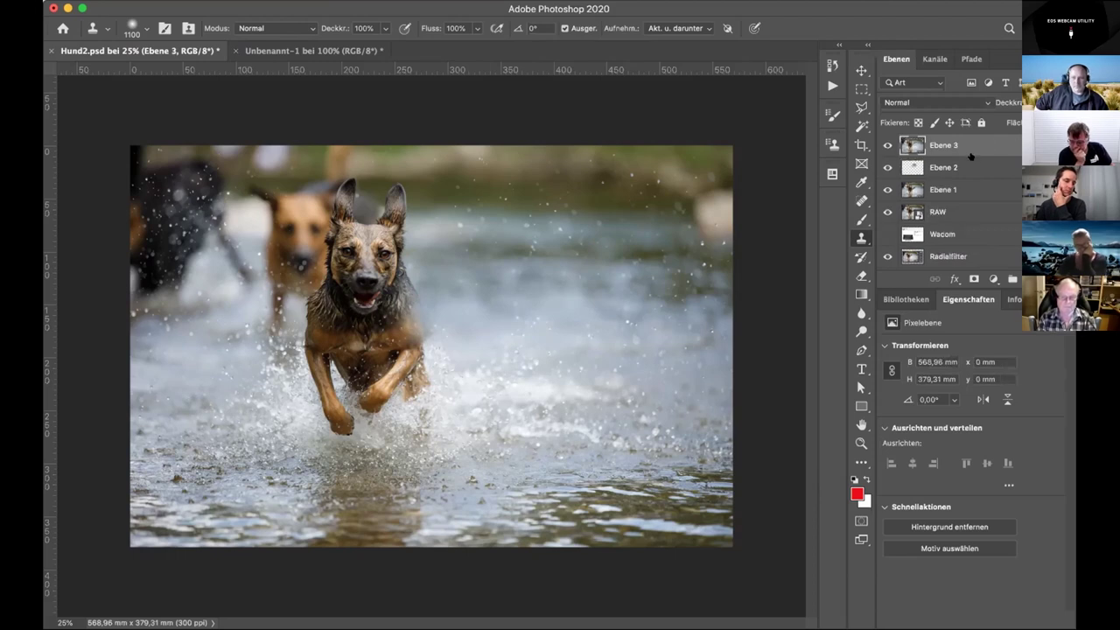
- Delete the Ebene 2 and Ebene 1 layers
left_click(990, 166)
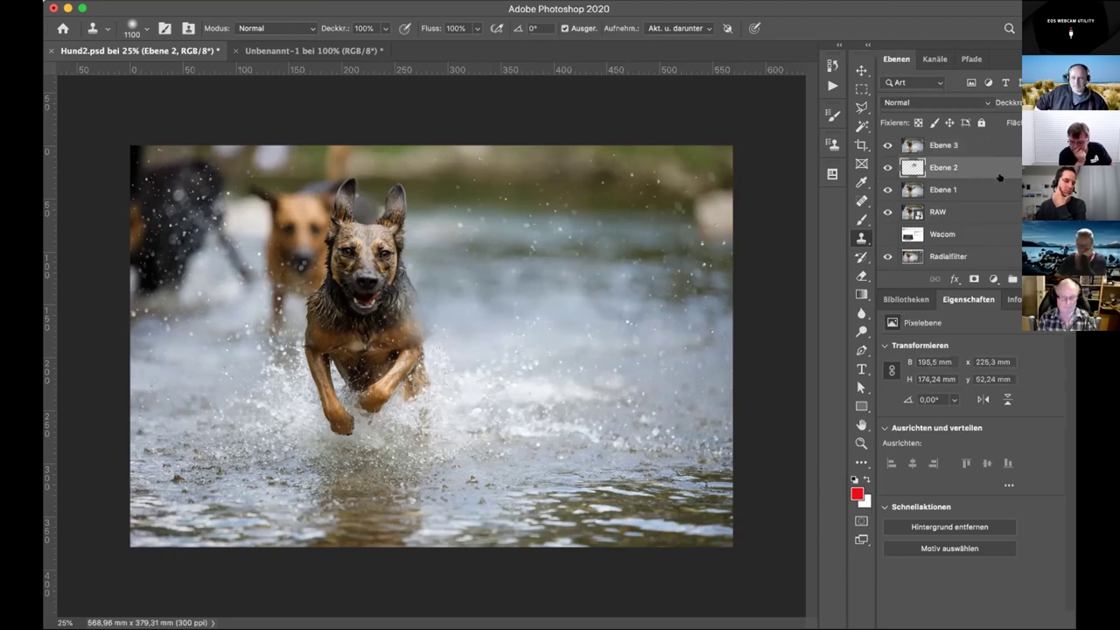
left_click(1000, 179, "super")
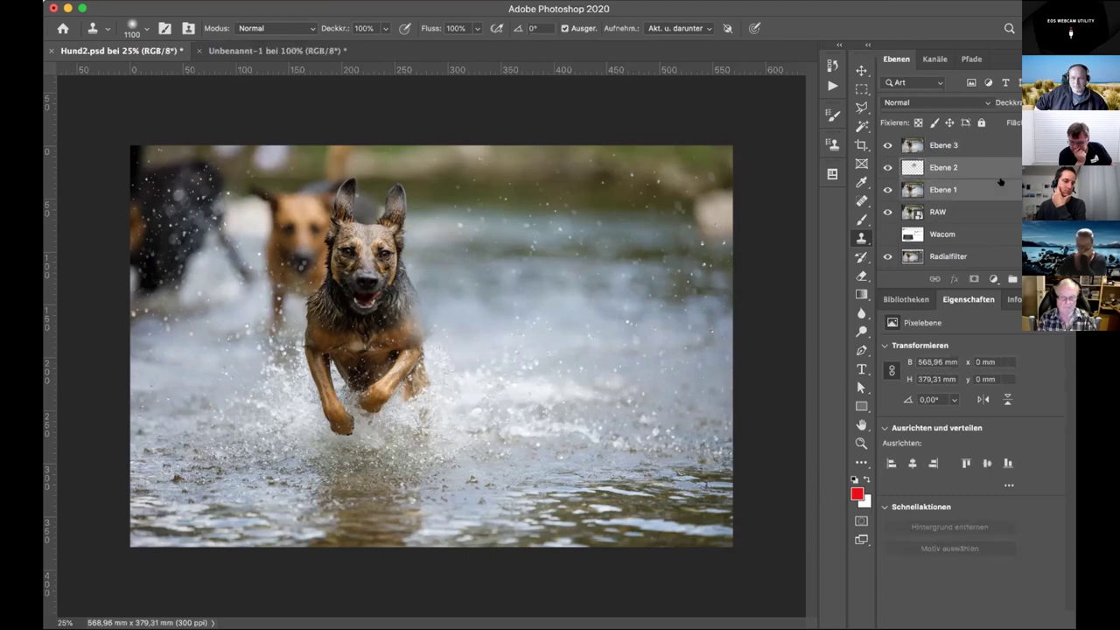
key("Delete")
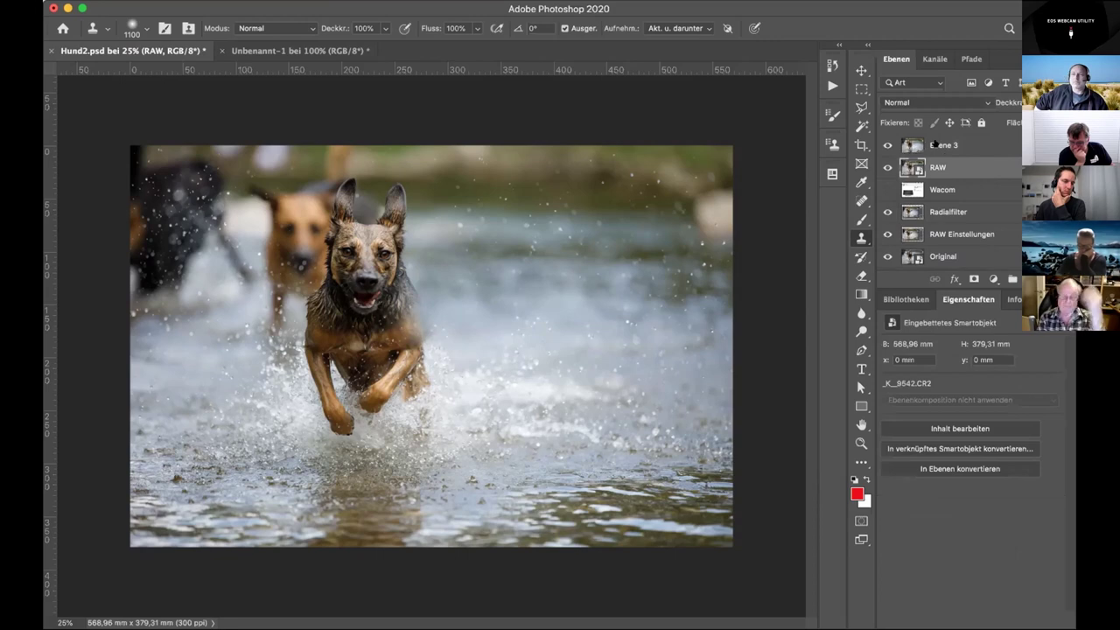
key("m")
mouse_move(432, 109)
left_mouse_down()
mouse_move(538, 350)
mouse_move(666, 530)
mouse_move(770, 565)
left_mouse_up()
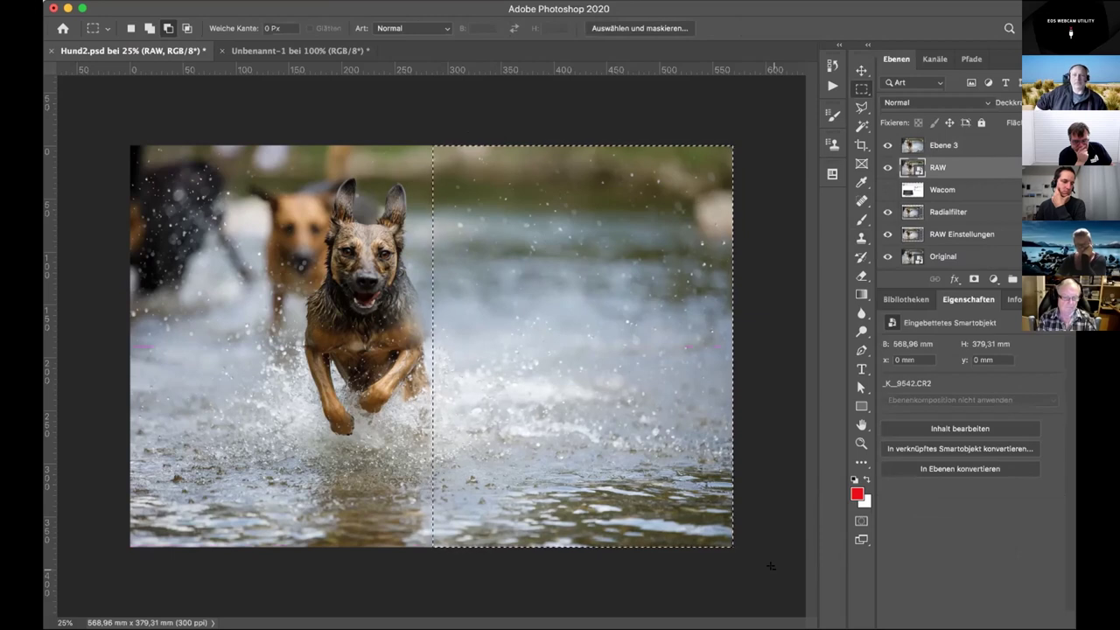
key("super+d")
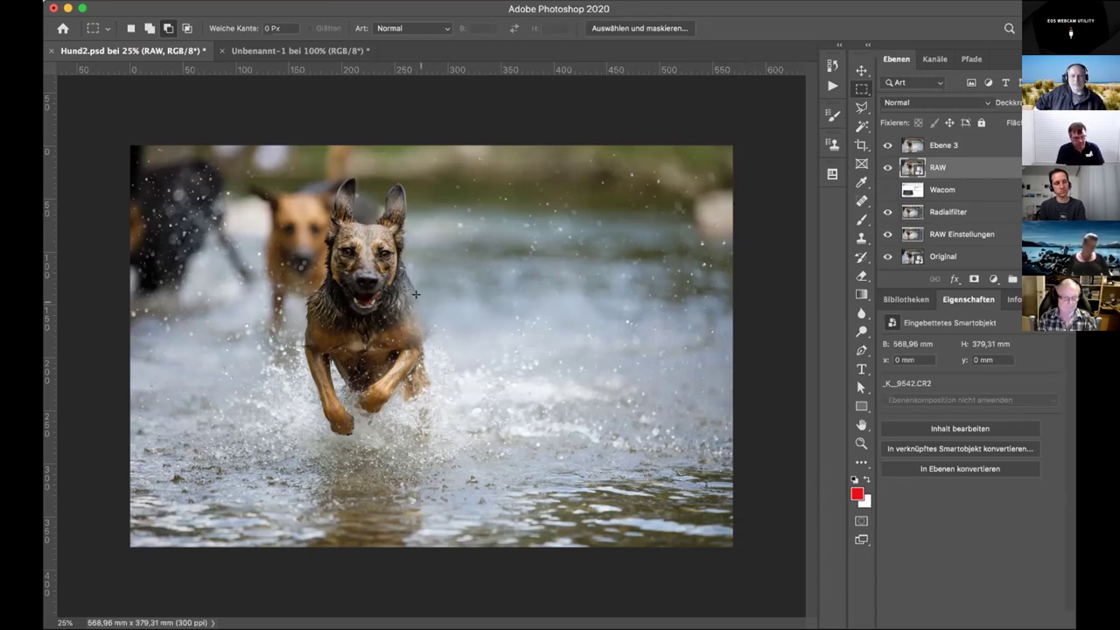
- On Ebene 3, remove the bright spot near the photo's right edge with an Inhaltsbasiert fill of a rectangular selection about 47 × 69 mm
left_click(934, 146)
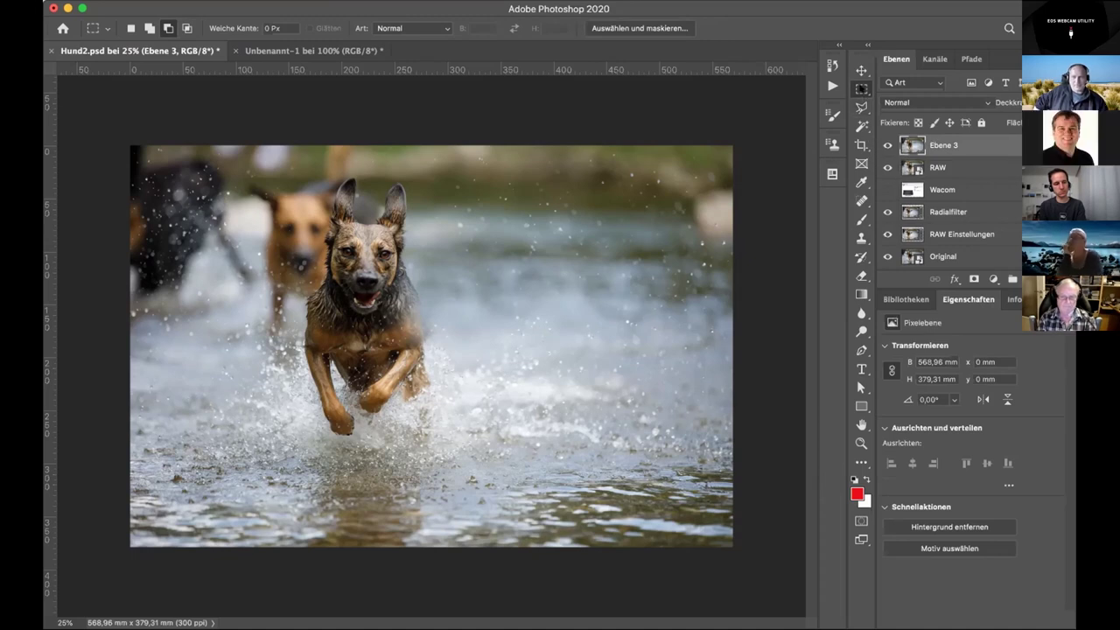
left_click_drag(680, 179, 740, 247)
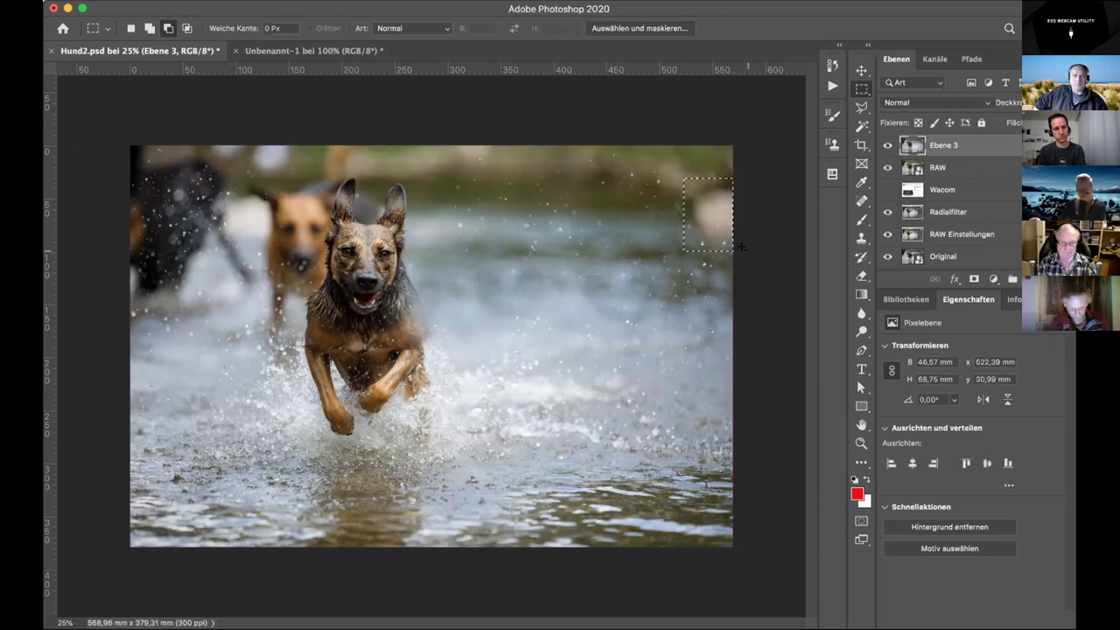
left_click(218, 4)
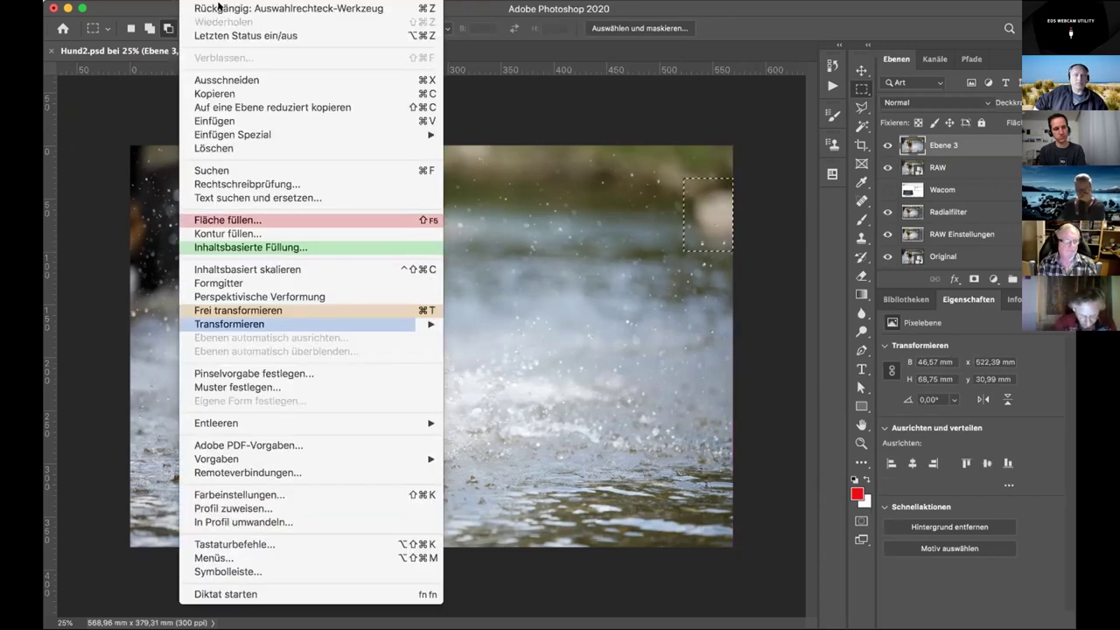
left_click(243, 217)
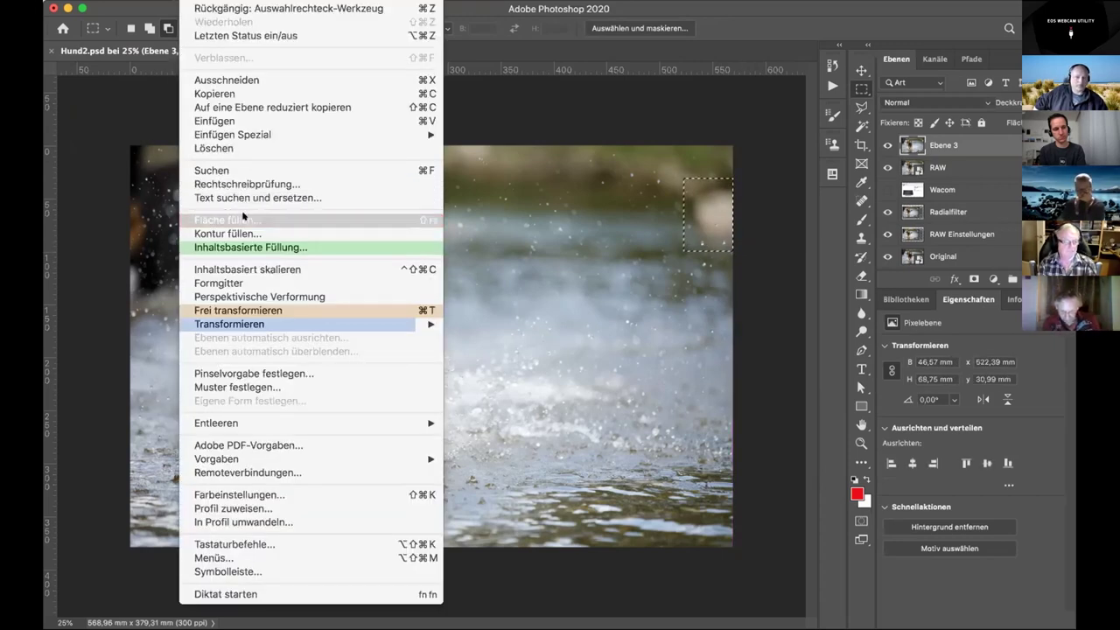
left_click_drag(687, 140, 247, 162)
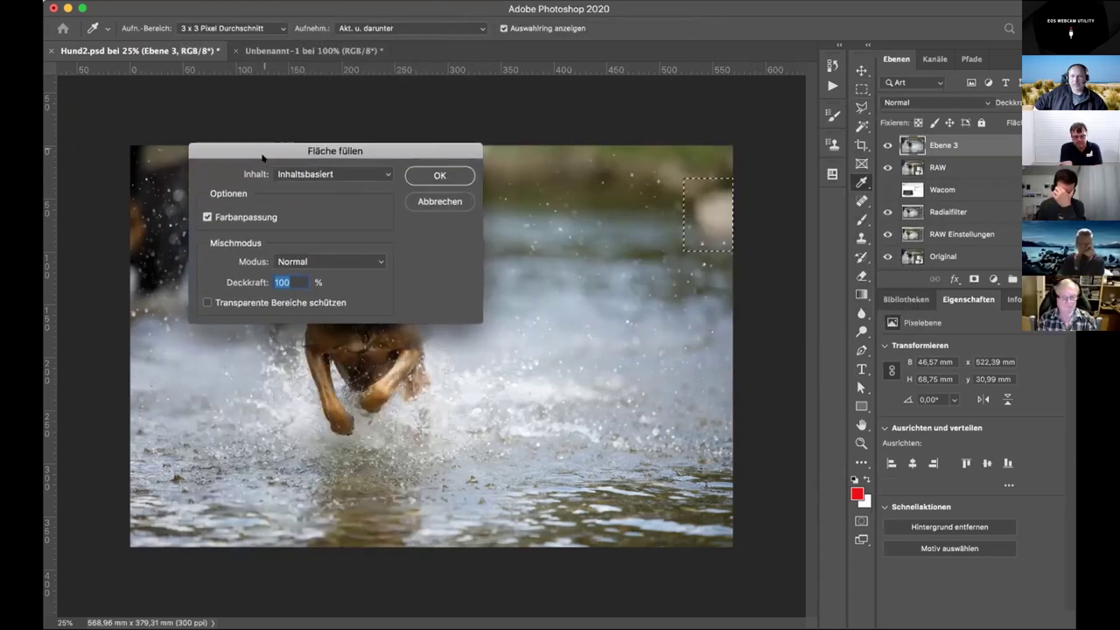
left_click(368, 175)
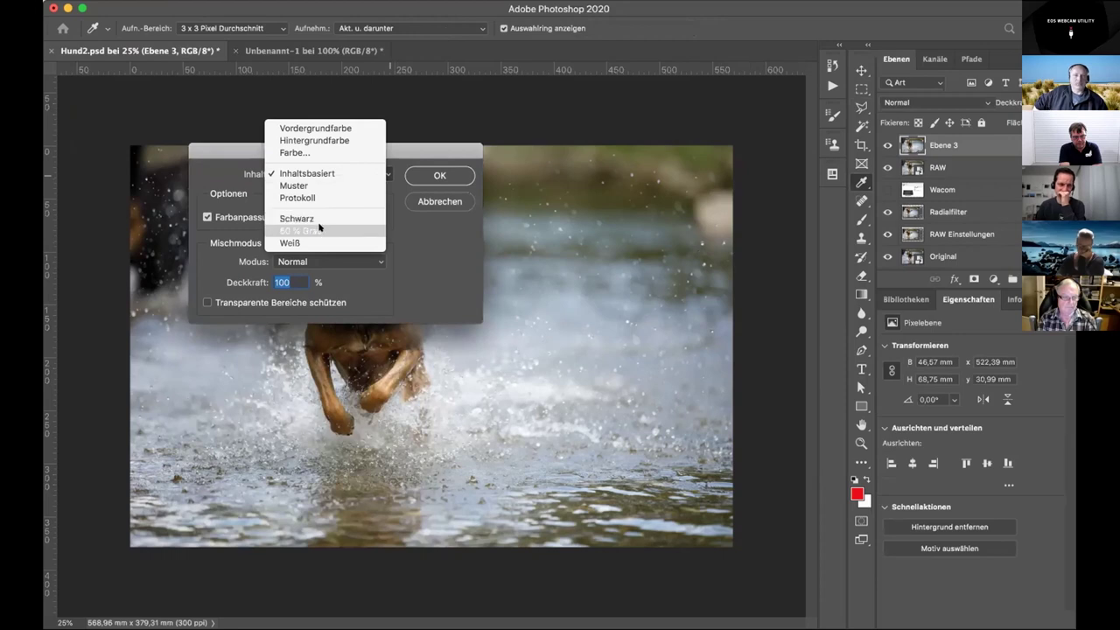
left_click(323, 168)
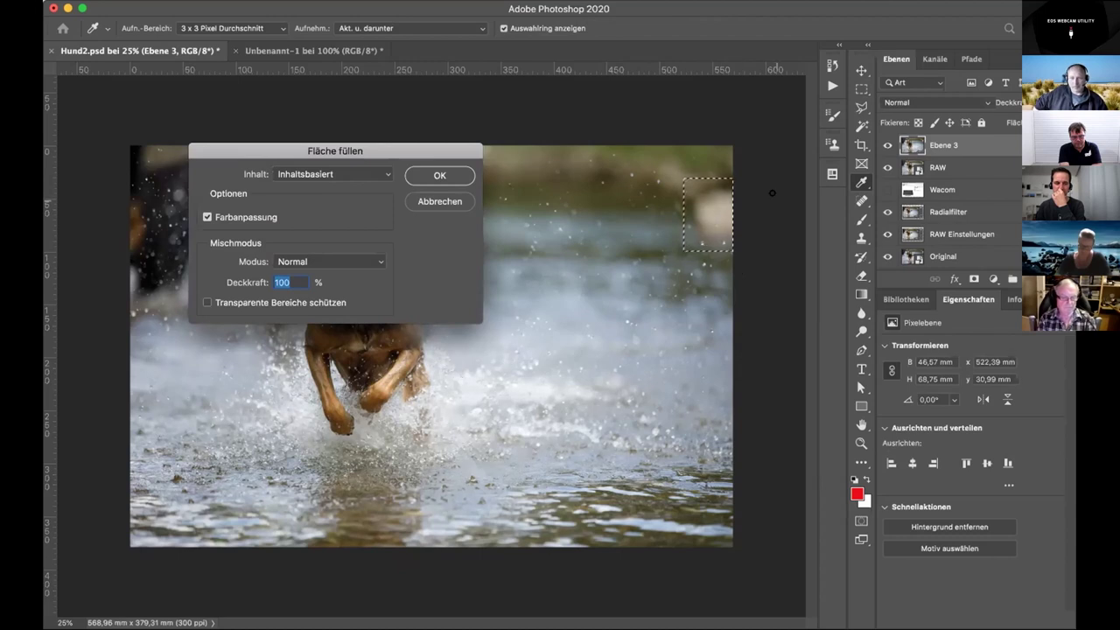
left_click(438, 175)
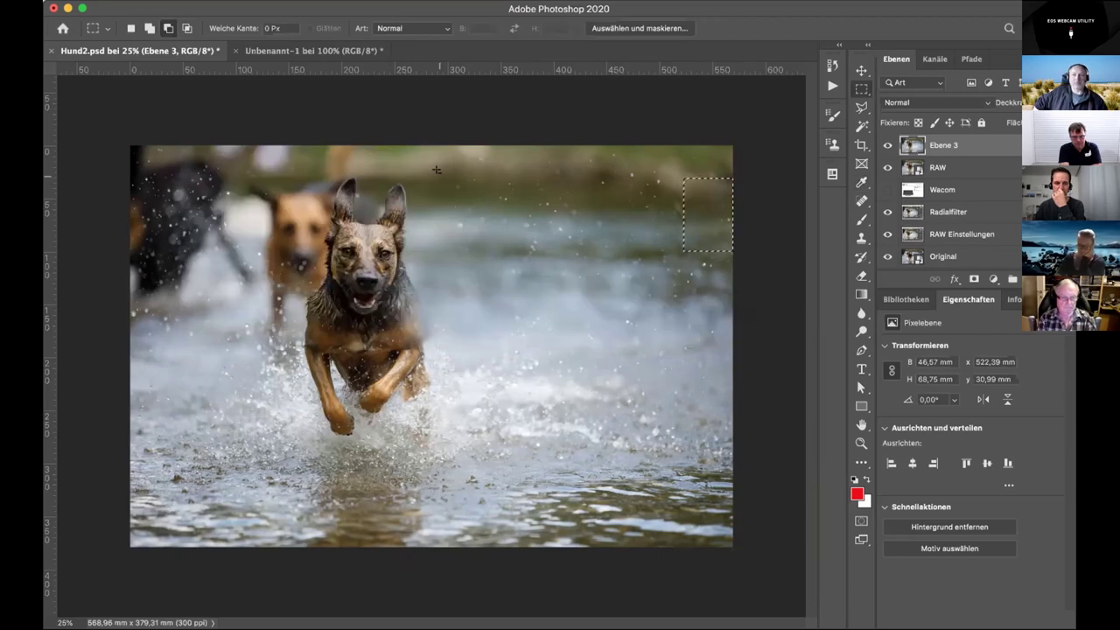
left_click(435, 170)
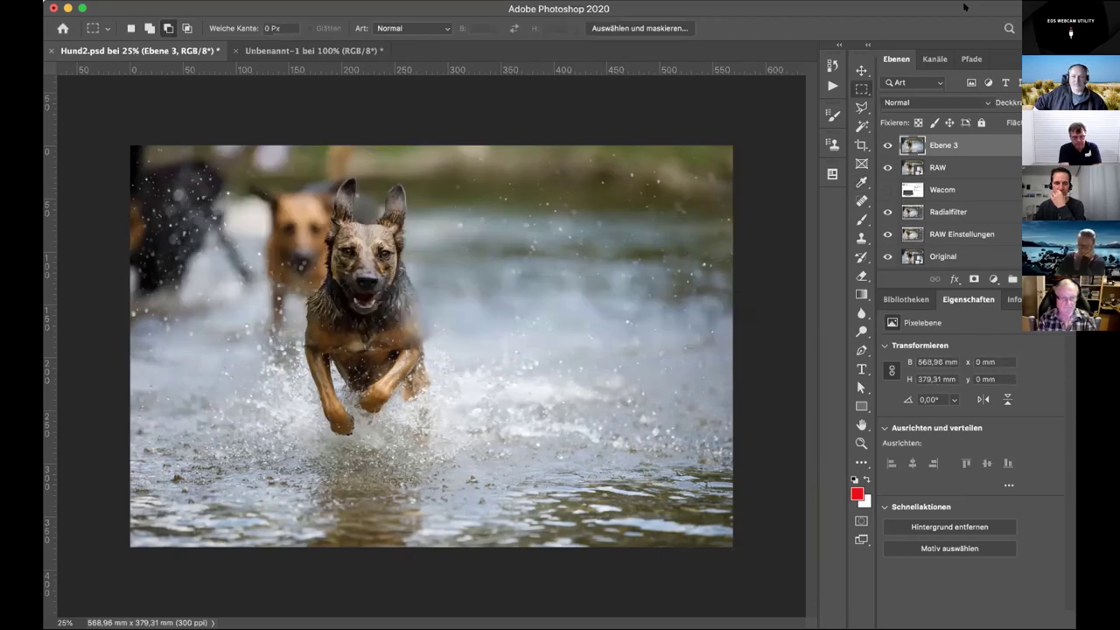
left_click(886, 144)
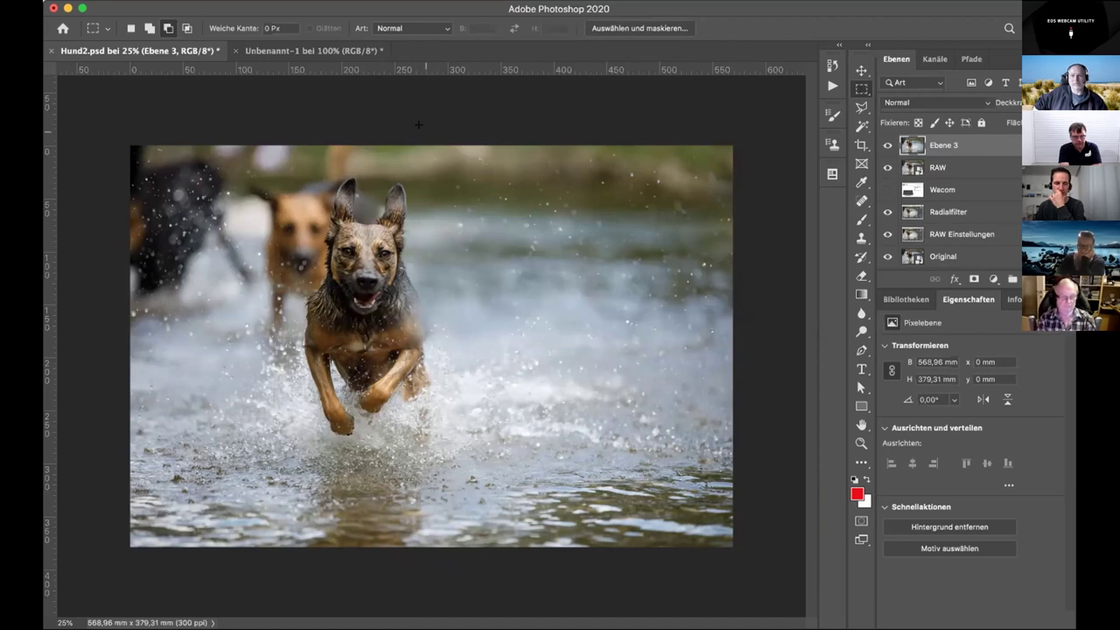
- Copy the full-height right part of Ebene 3, about 290 mm wide, to a new layer and delete Ebene 3
left_click_drag(426, 146, 746, 567)
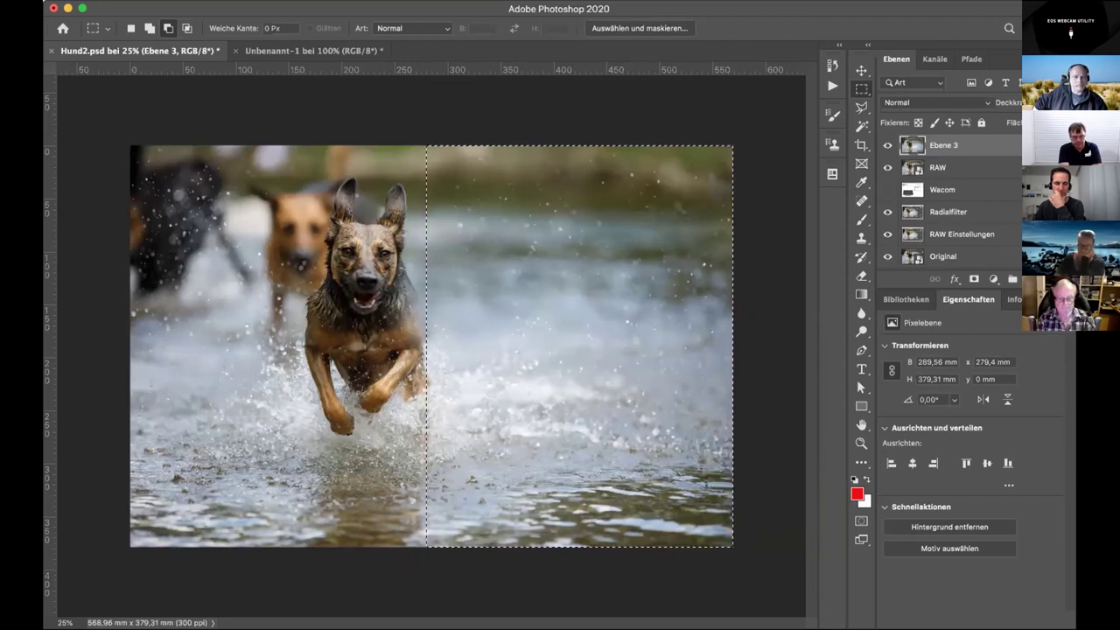
left_click(209, 3)
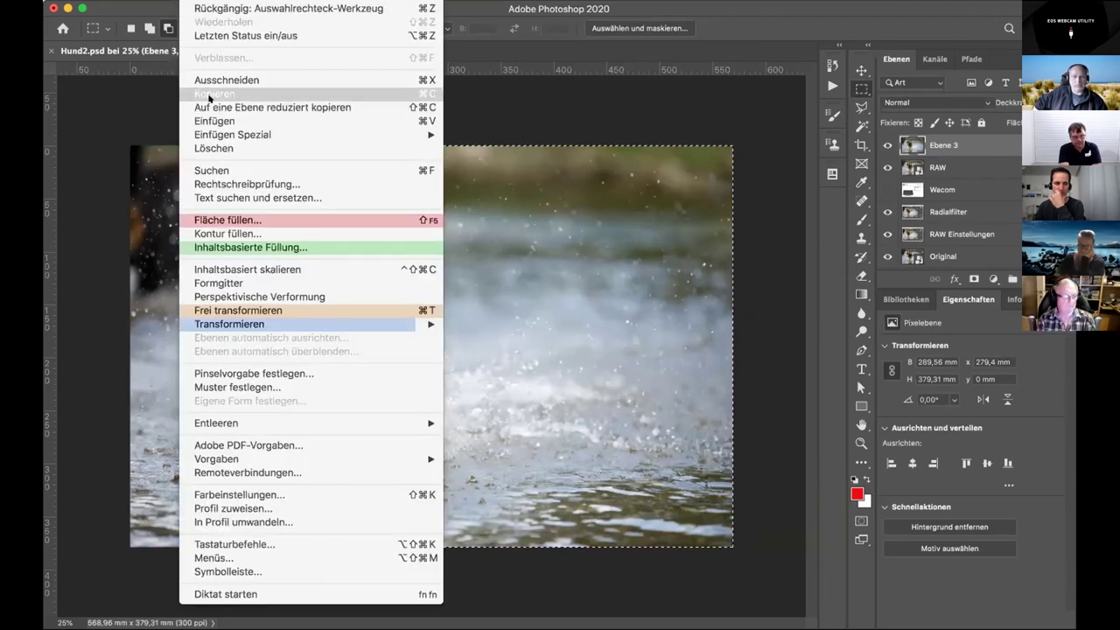
left_click(209, 94)
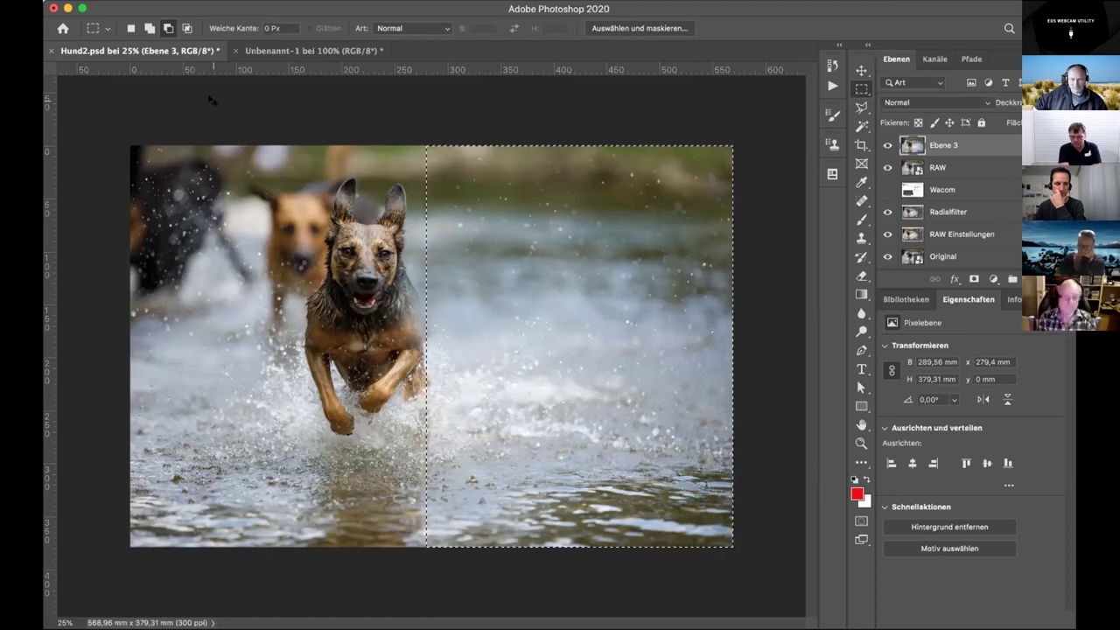
key("super+j")
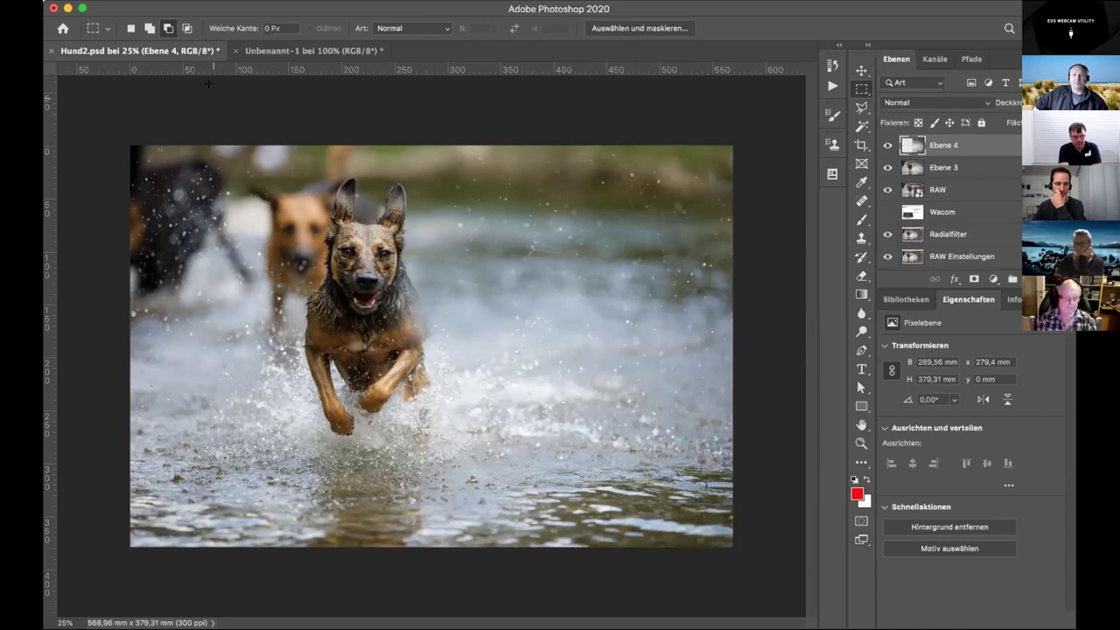
left_click(992, 164)
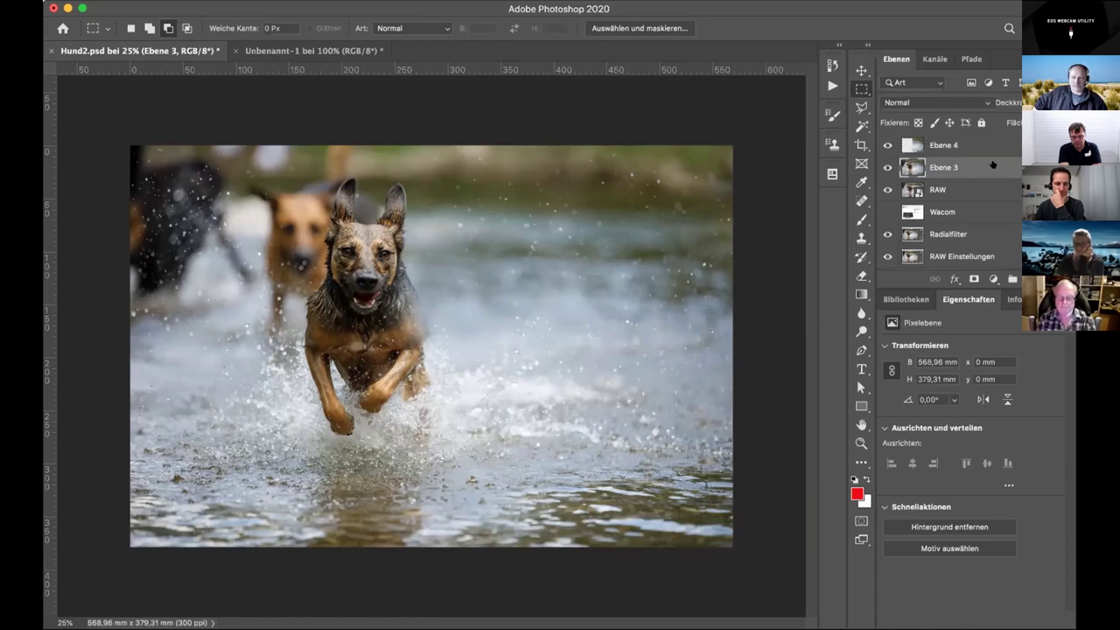
key("BackSpace")
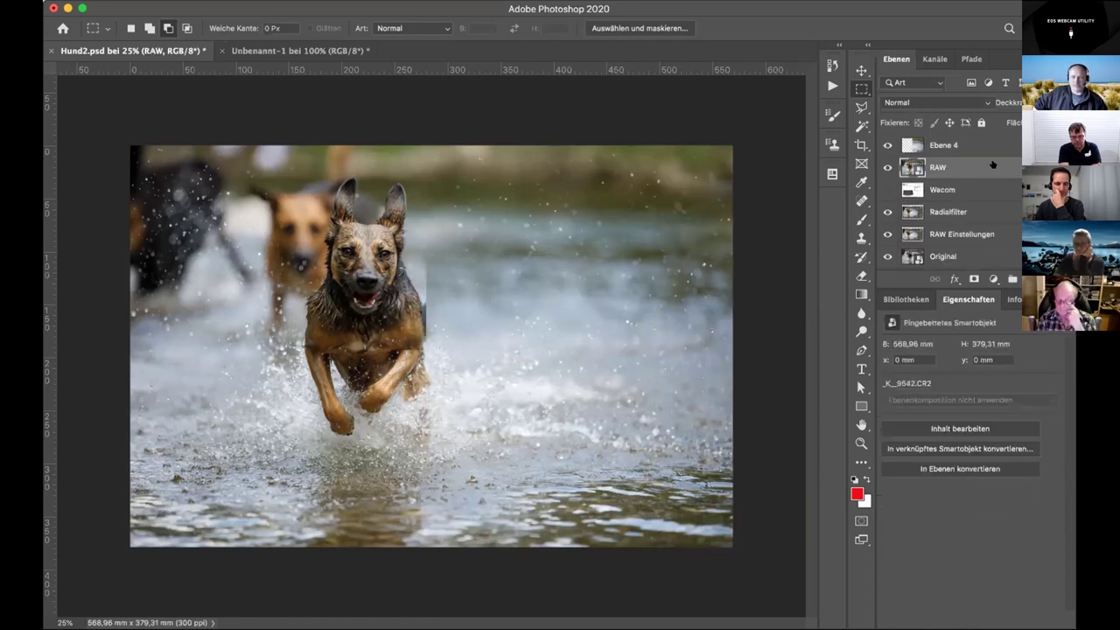
- Rename the copied background layer Hintergrund neu
double_click(940, 145)
type("Hintergrund")
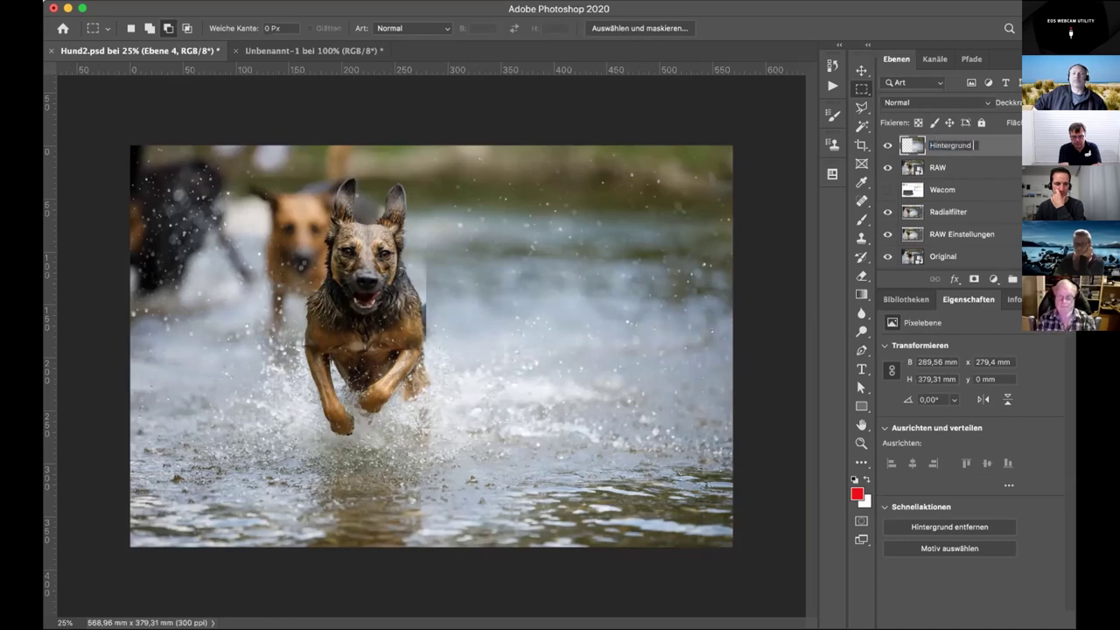
type(" neu")
key("Return")
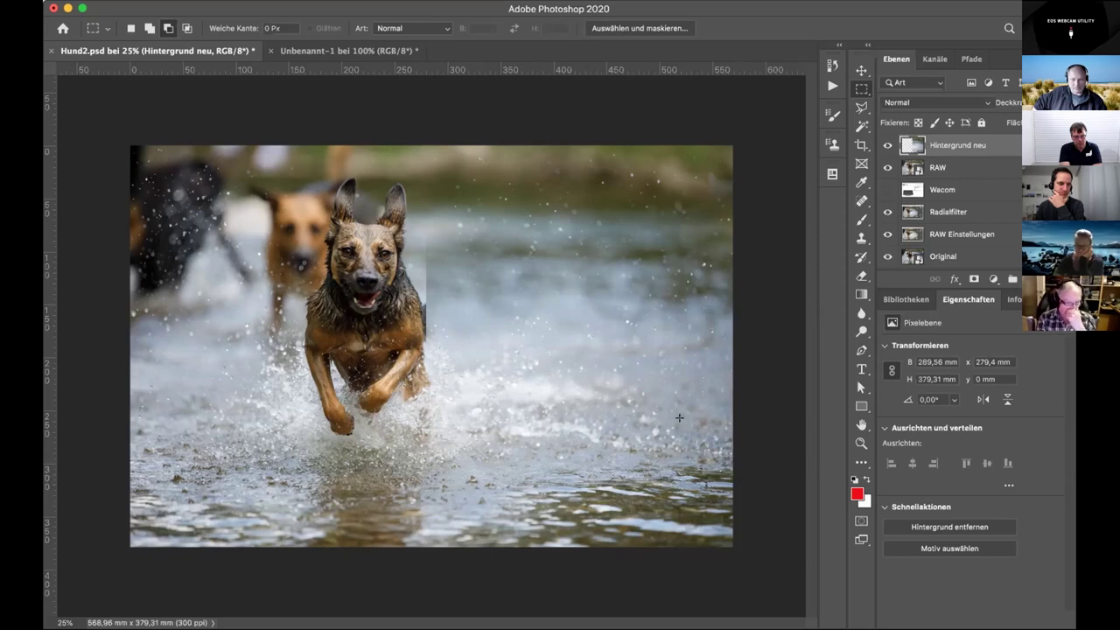
- Move the Hintergrund neu layer to the left edge of the photo and flip it horizontally
left_click(861, 70)
left_click_drag(496, 319, 345, 324)
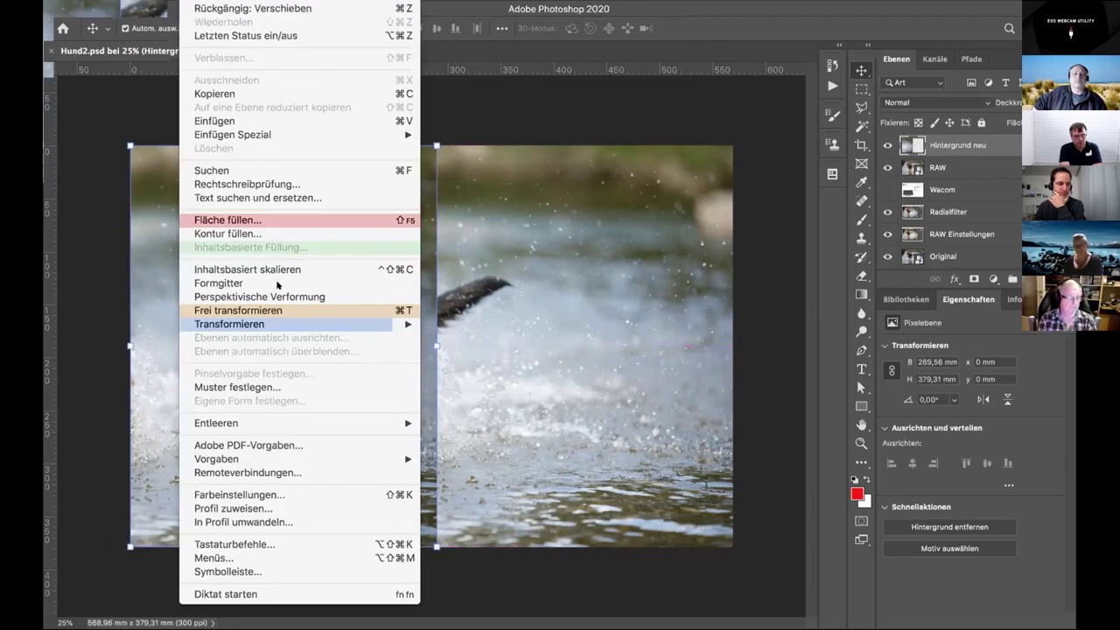
mouse_move(322, 325)
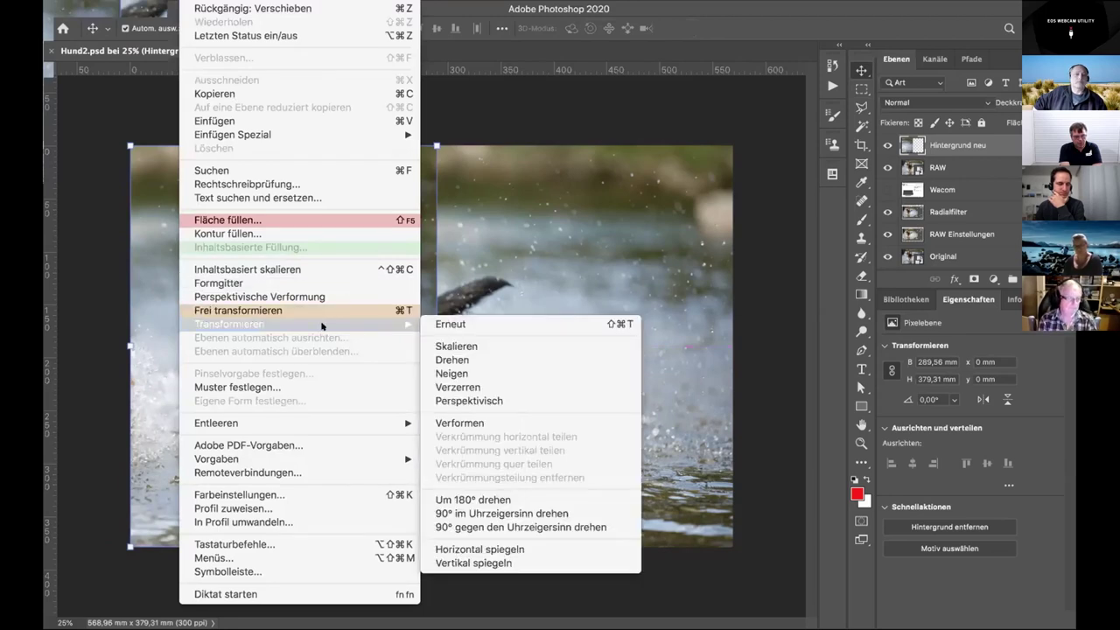
left_click(538, 548)
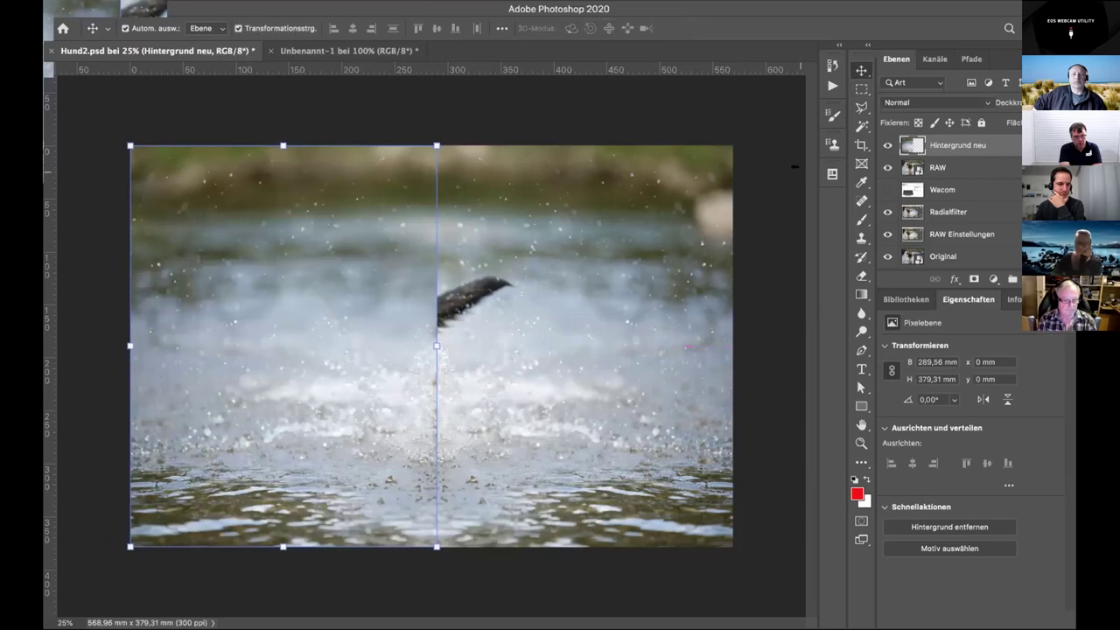
- Compare the photo with Hintergrund neu hidden and shown, and add a white layer mask to that layer
left_click(886, 145)
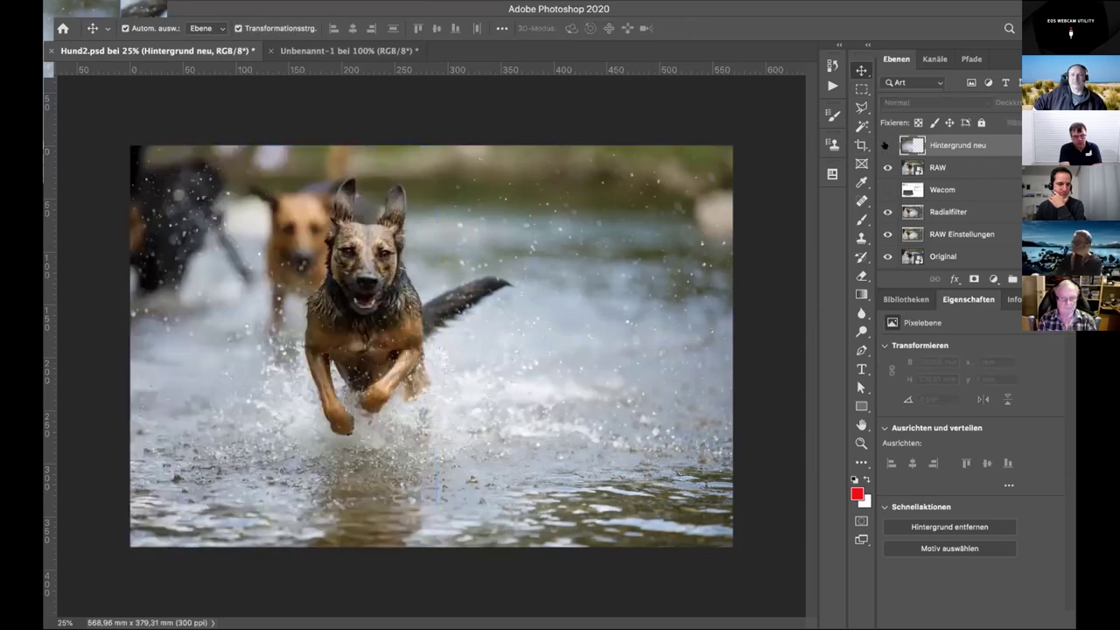
left_click(886, 146)
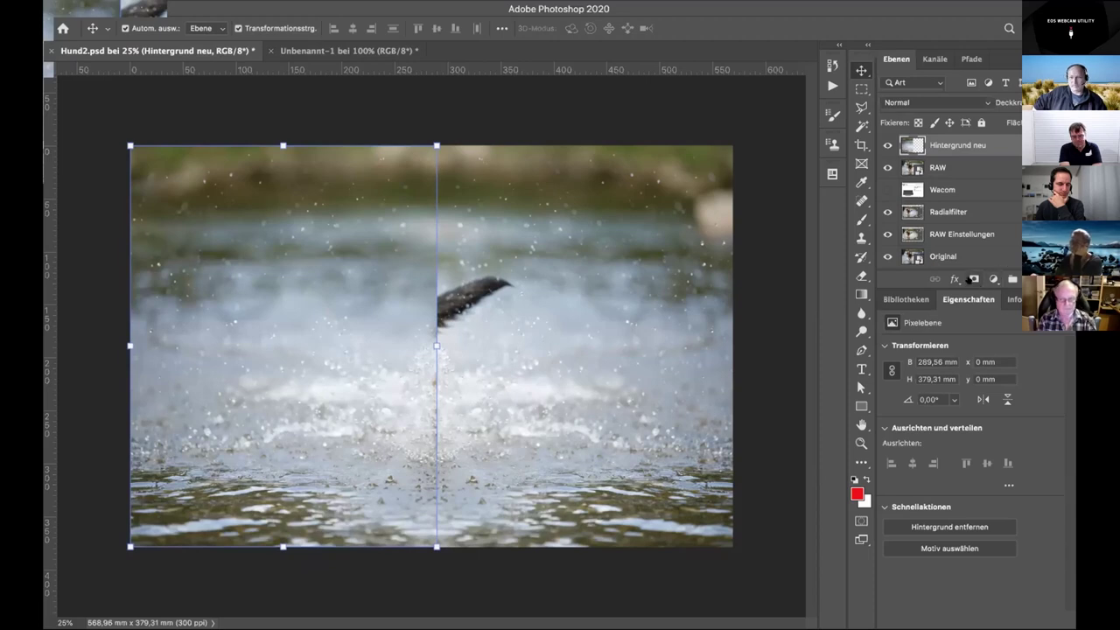
left_click(973, 279)
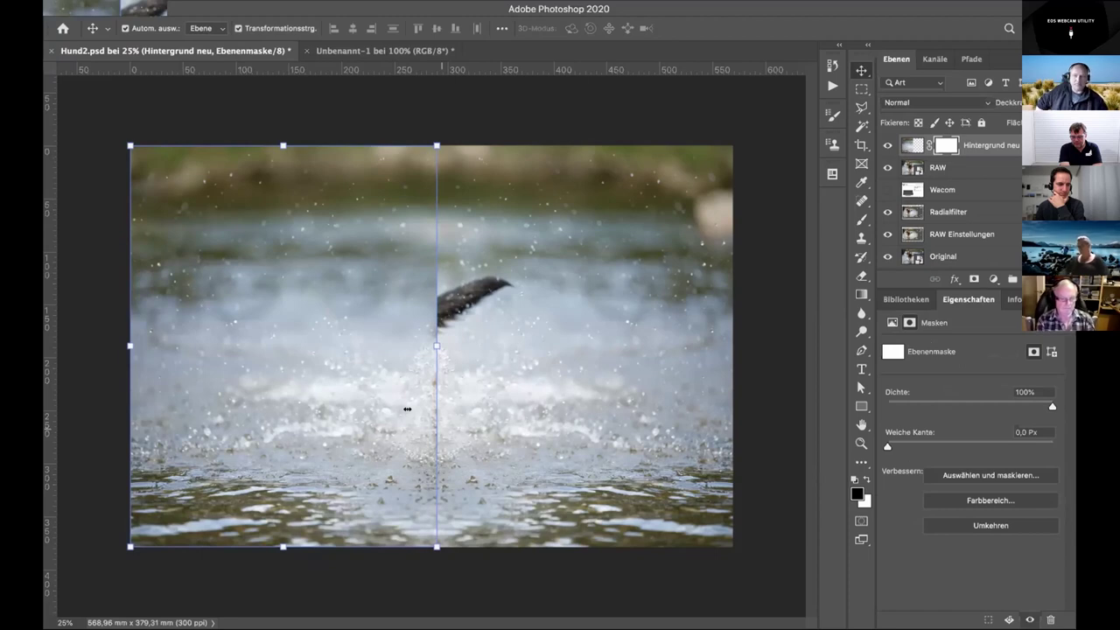
- Hide the Hintergrund neu layer and examine the dog's fur edges, head, chest and water splashes at 100% magnification
left_click(887, 145)
key("ctrl+plus")
key("ctrl+plus")
key("ctrl+plus")
key("ctrl+plus")
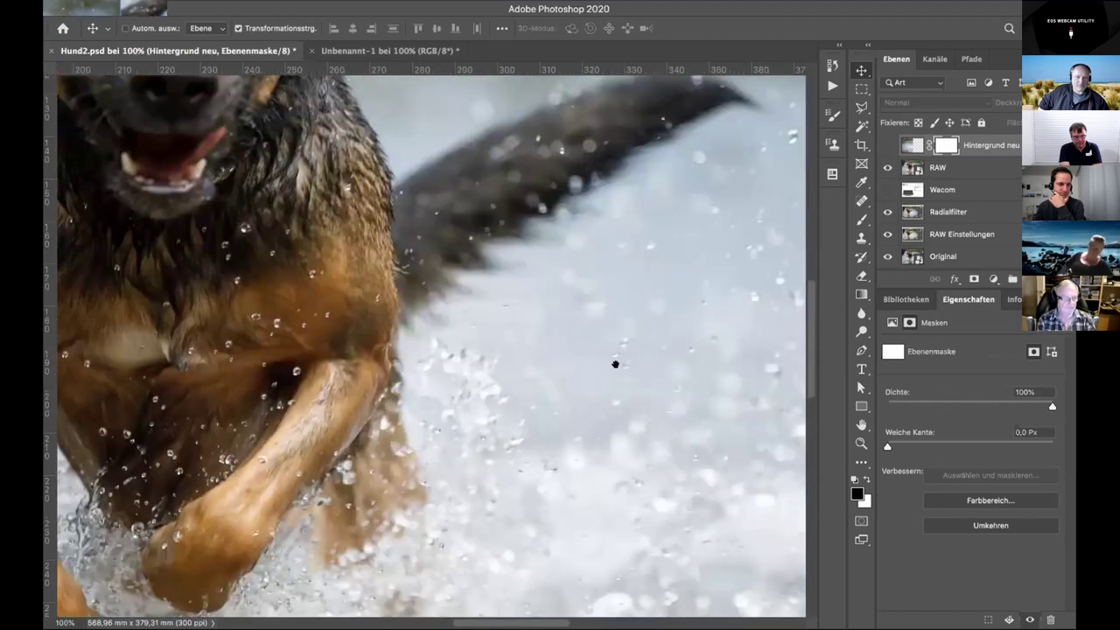
left_click_drag(615, 364, 350, 327)
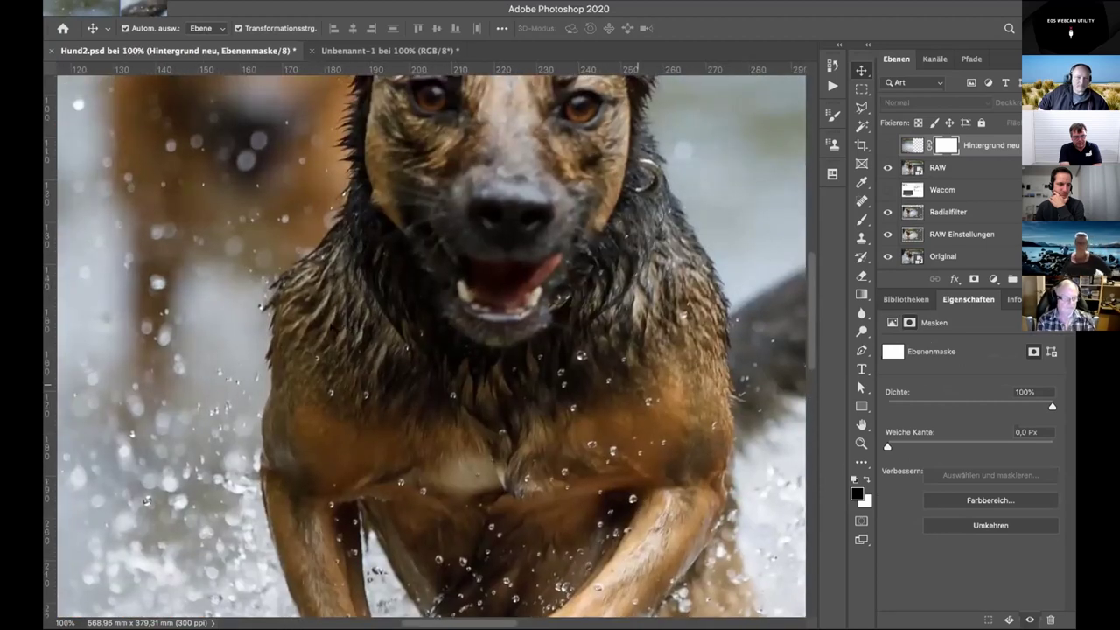
left_click_drag(348, 159, 352, 288)
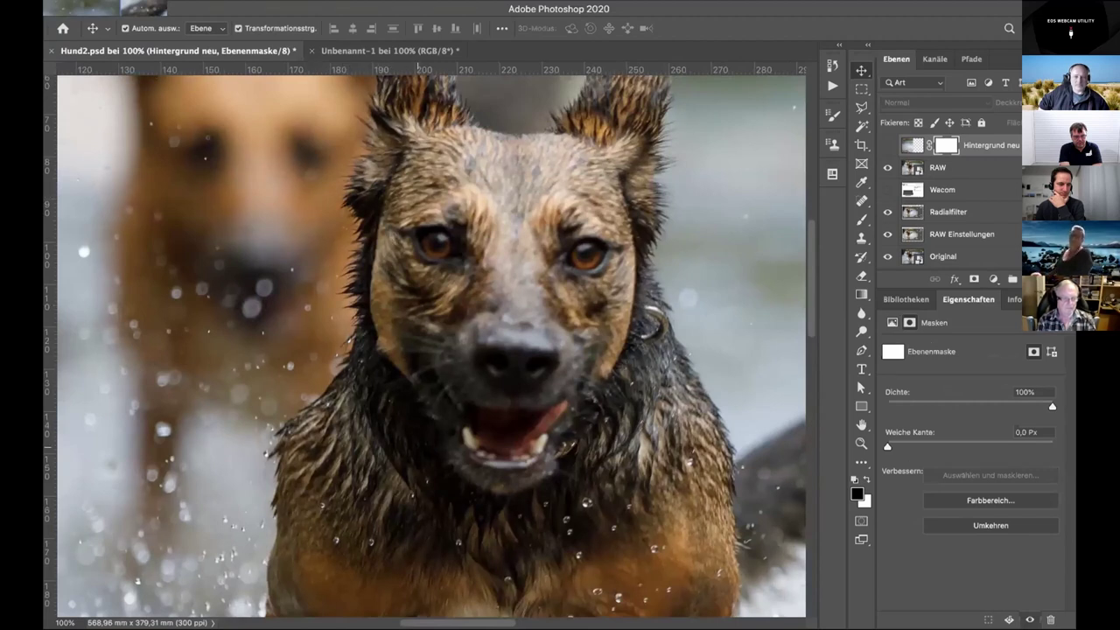
left_click_drag(442, 411, 585, 149)
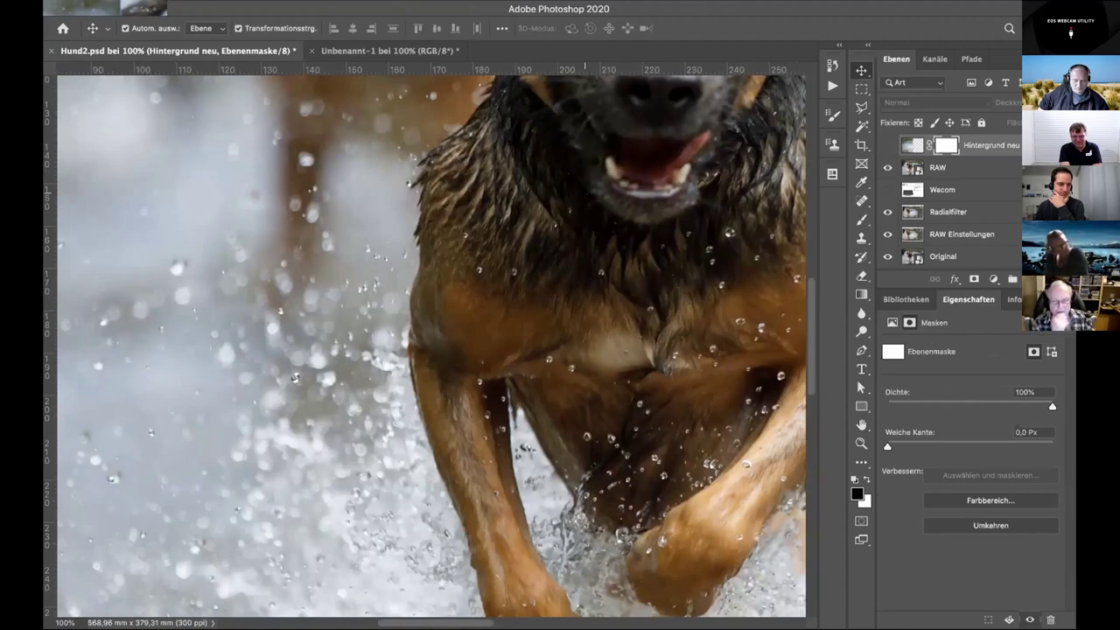
- Compare the whole photo with the Hintergrund neu layer shown and hidden, then inspect the running dog's outline at 66.7% magnification
key("ctrl+minus")
key("ctrl+minus")
key("ctrl+minus")
key("ctrl+minus")
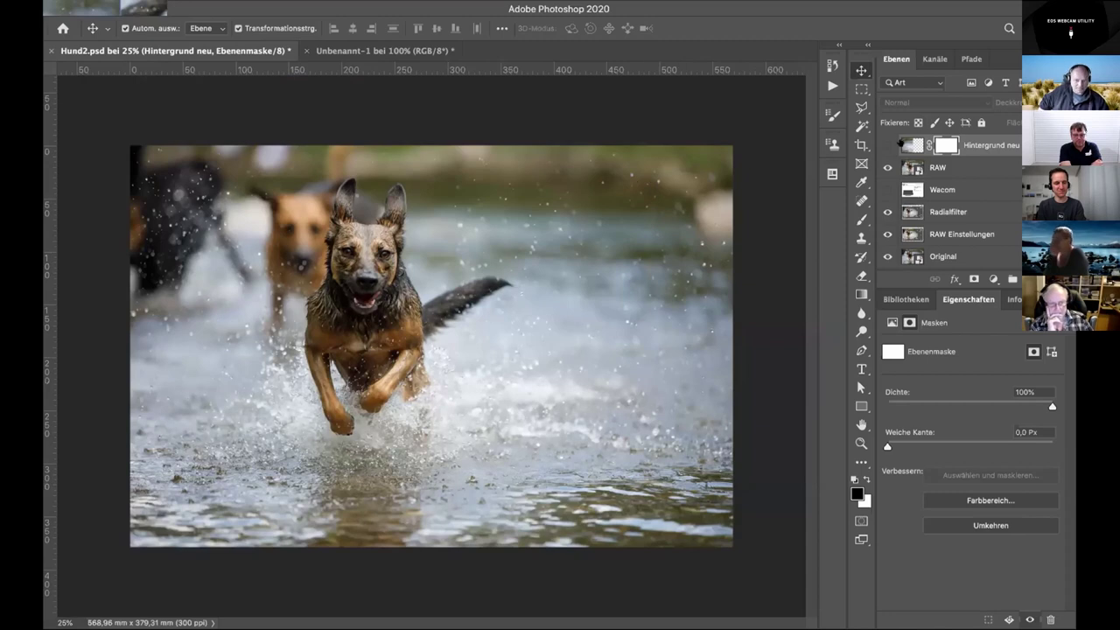
left_click(886, 146)
key("super+plus")
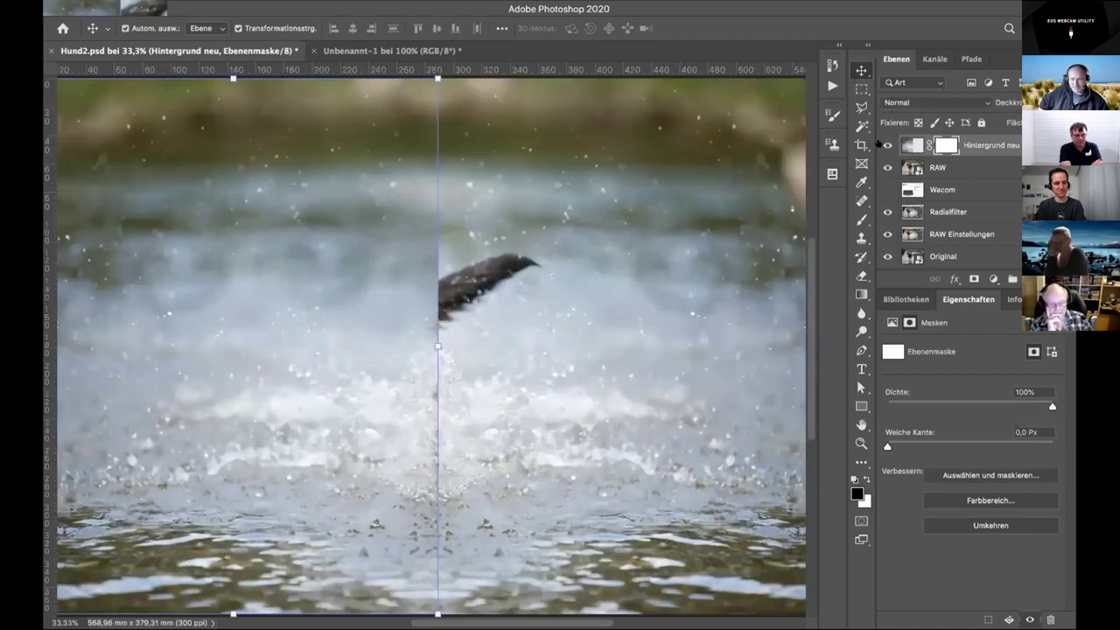
left_click(886, 145)
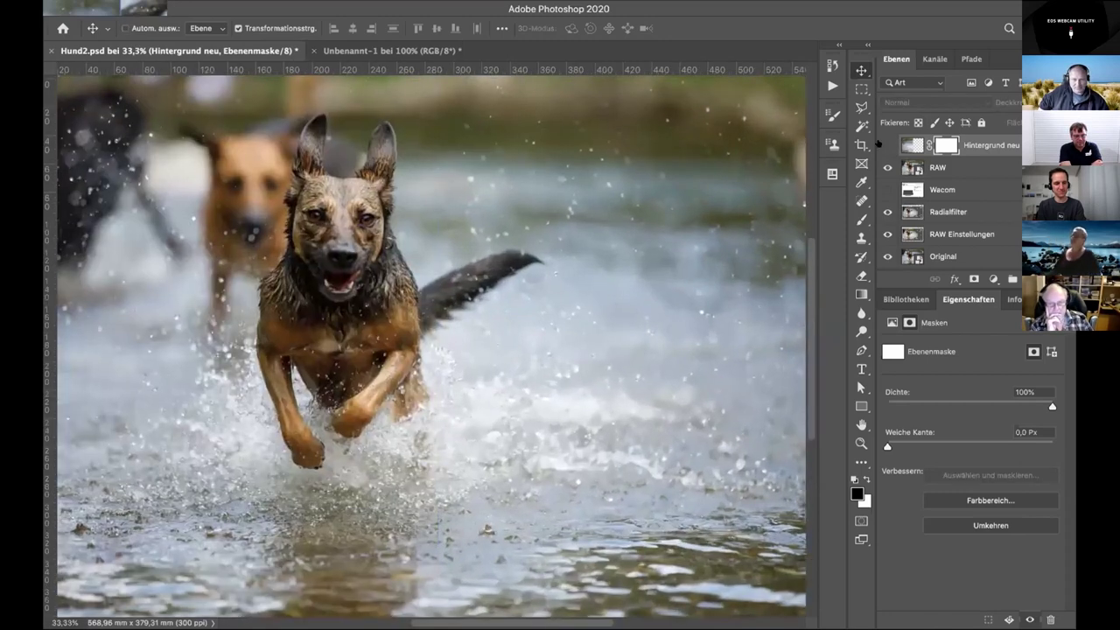
key("super+plus")
key("super+plus")
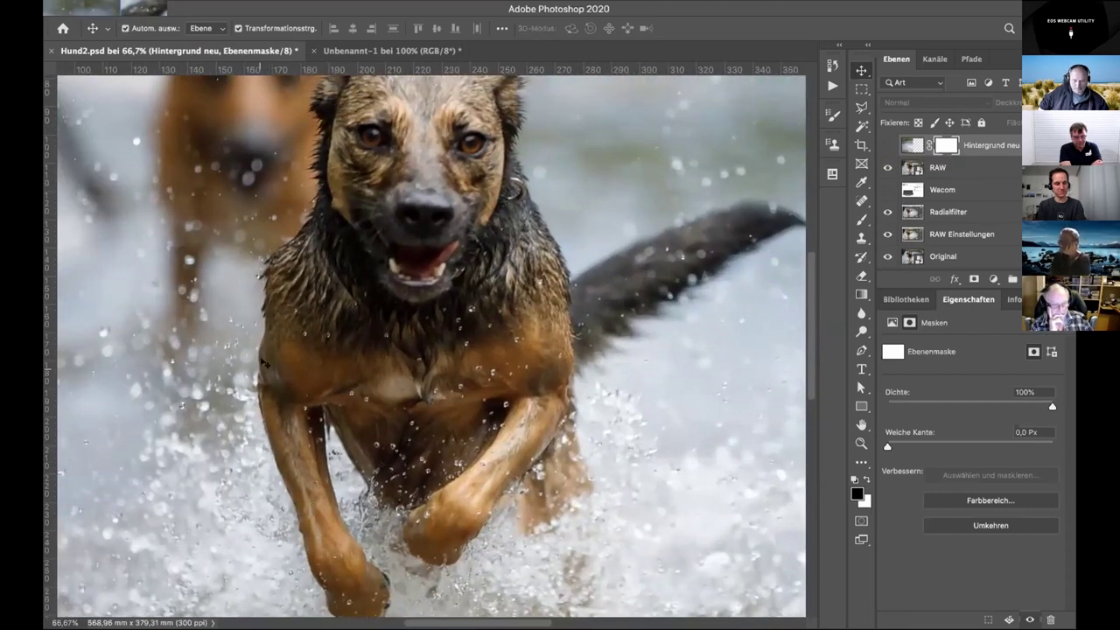
key("super+s")
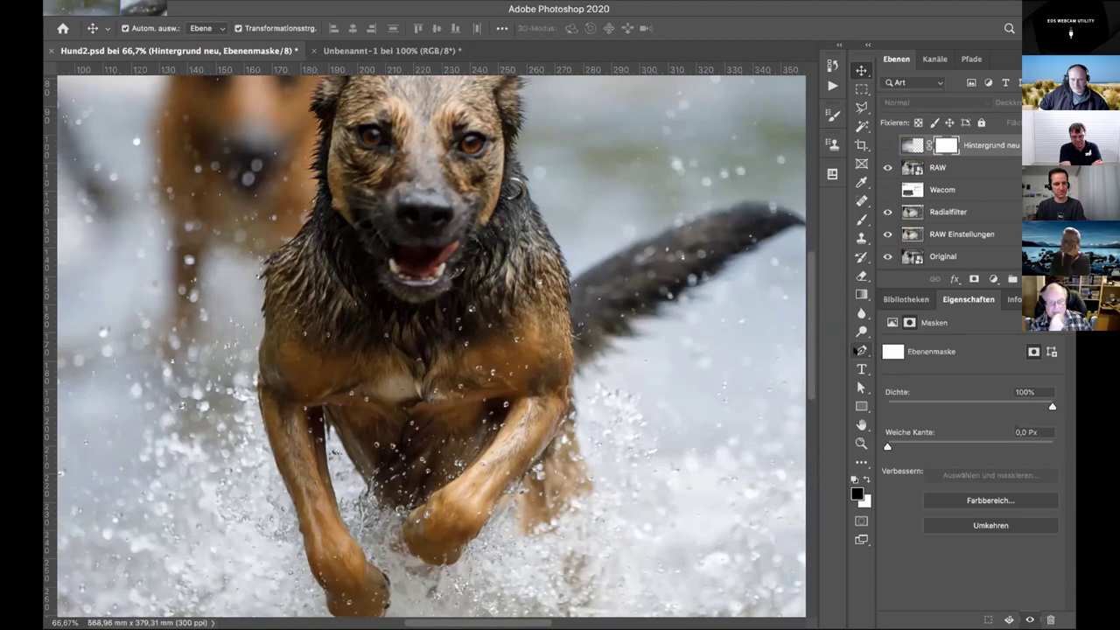
- Start a Pen tool path on the left edge of the running dog's left-hand foreleg and trace it up to the elbow
left_click(859, 350)
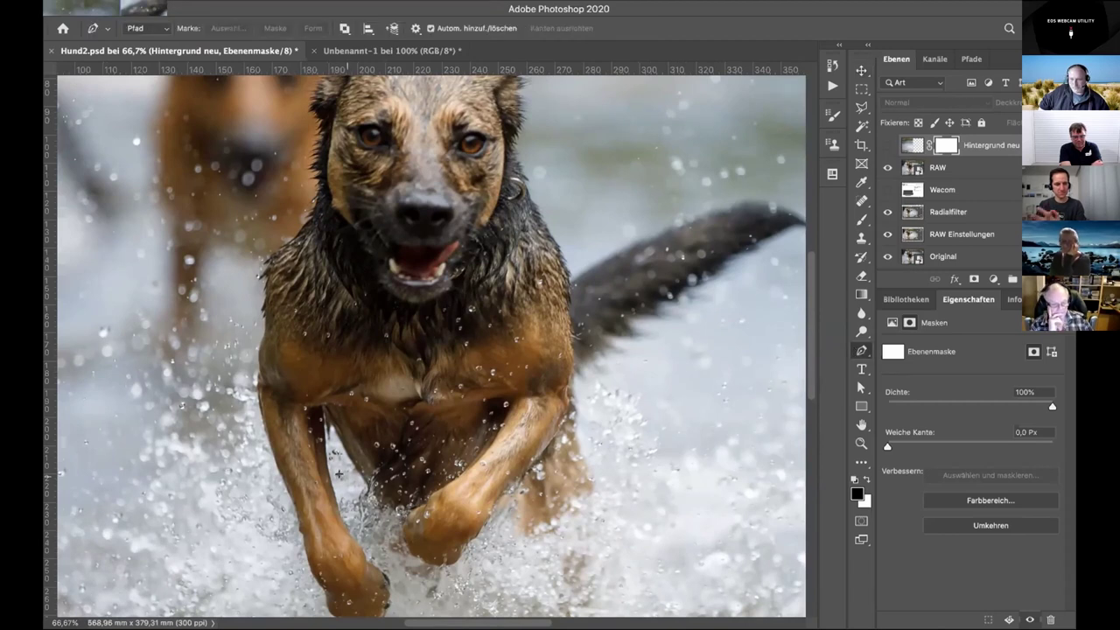
scroll(344, 475, "up", 5)
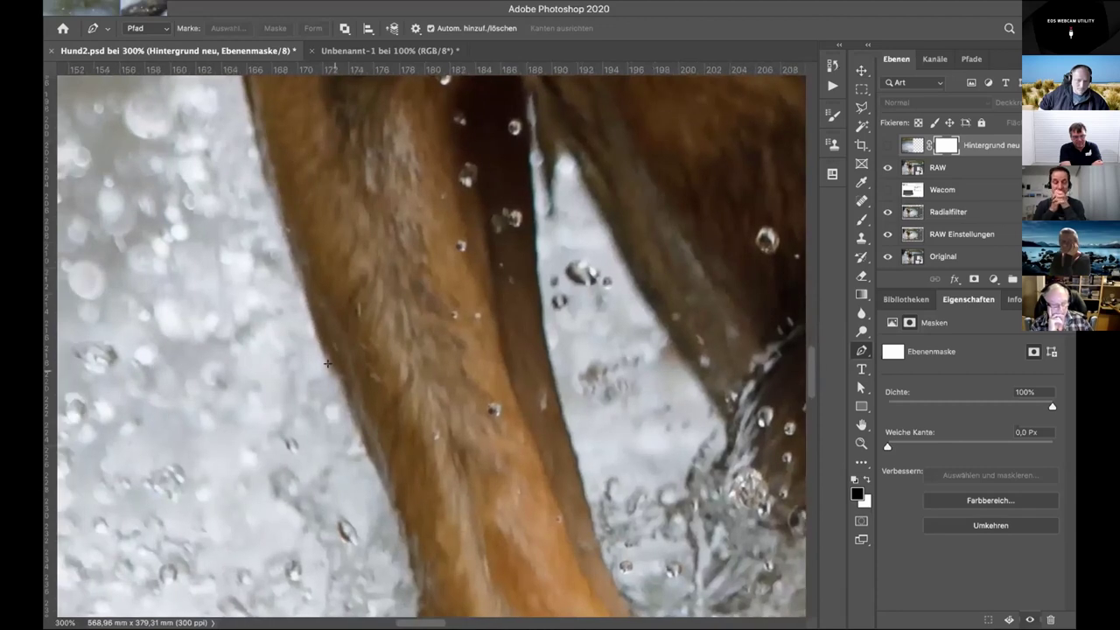
left_click(332, 373)
left_click(291, 253)
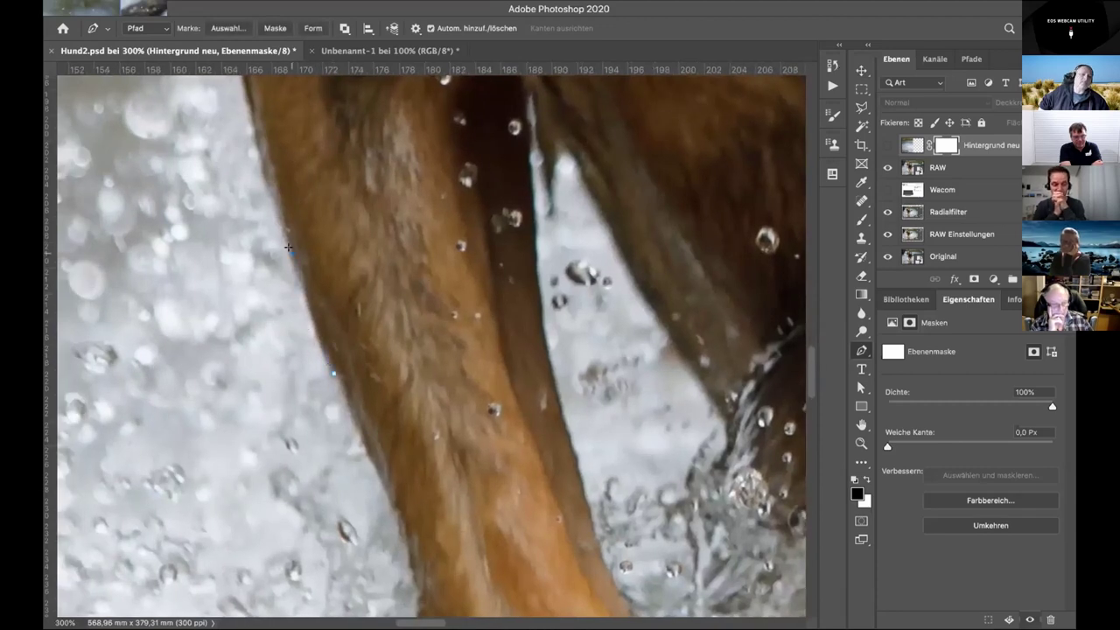
scroll(294, 303, "up", 3)
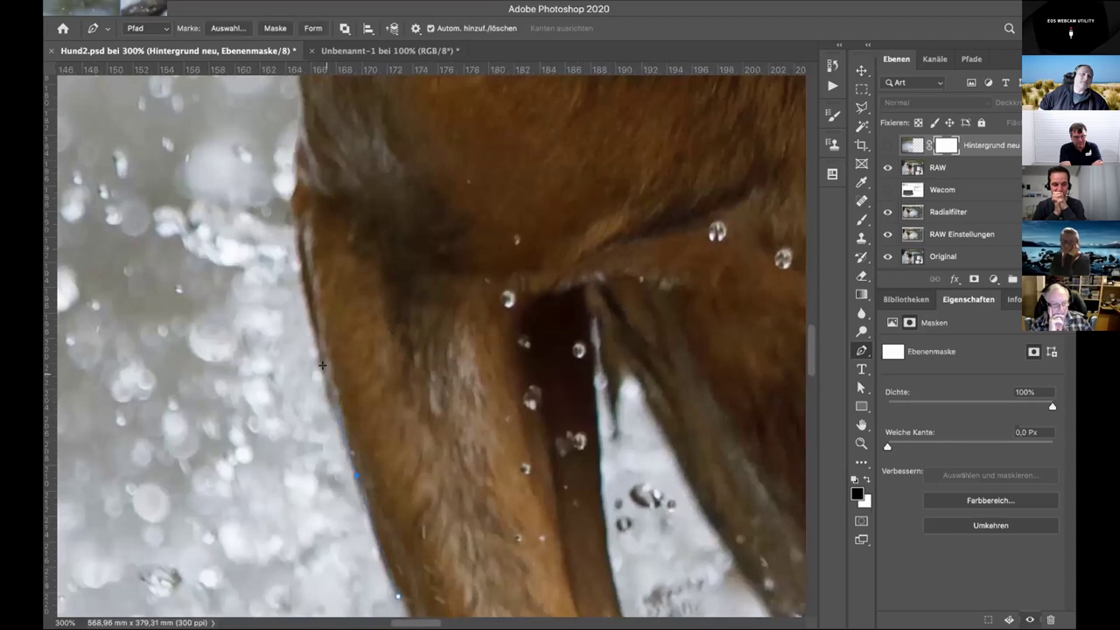
scroll(306, 332, "up", 5)
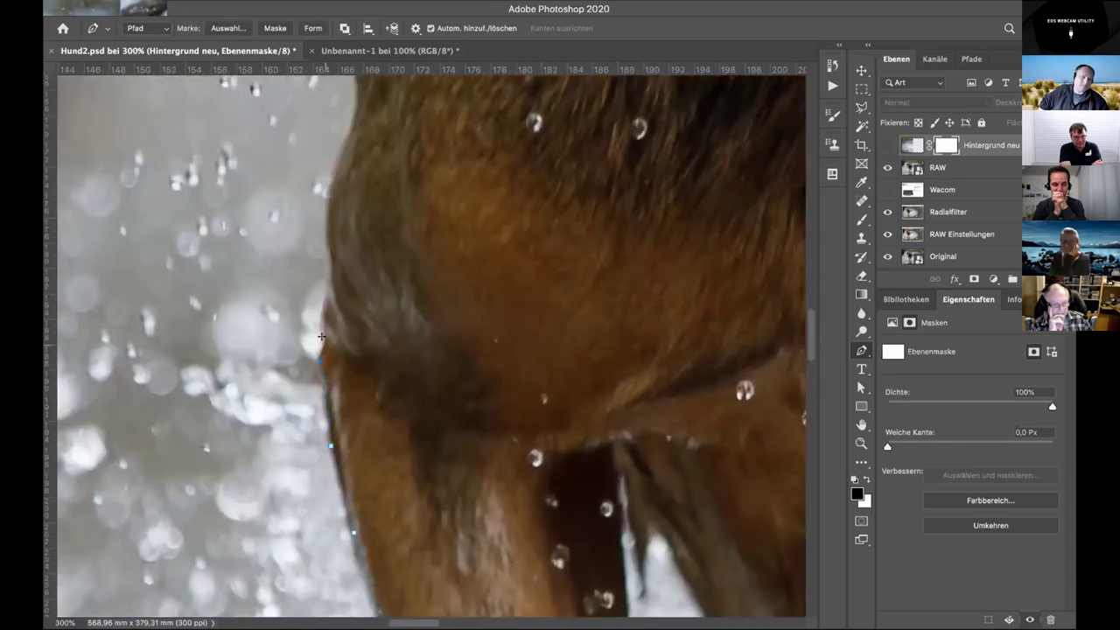
- Continue the path up the smooth left edge of the shoulder to where the shaggy fur begins
scroll(324, 432, "up", 4)
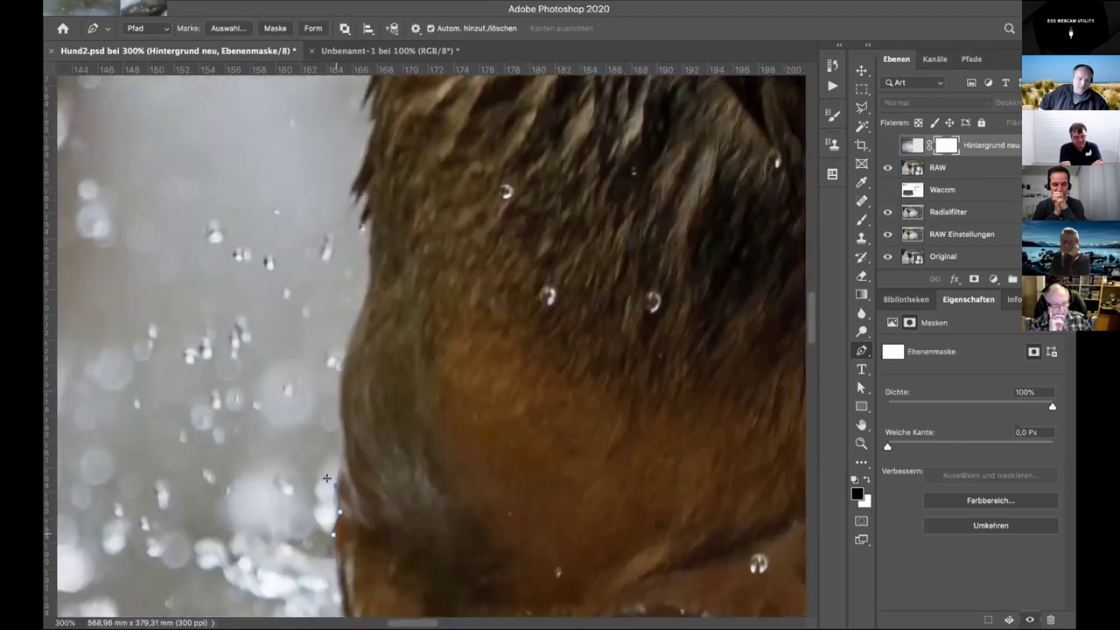
left_click(338, 374)
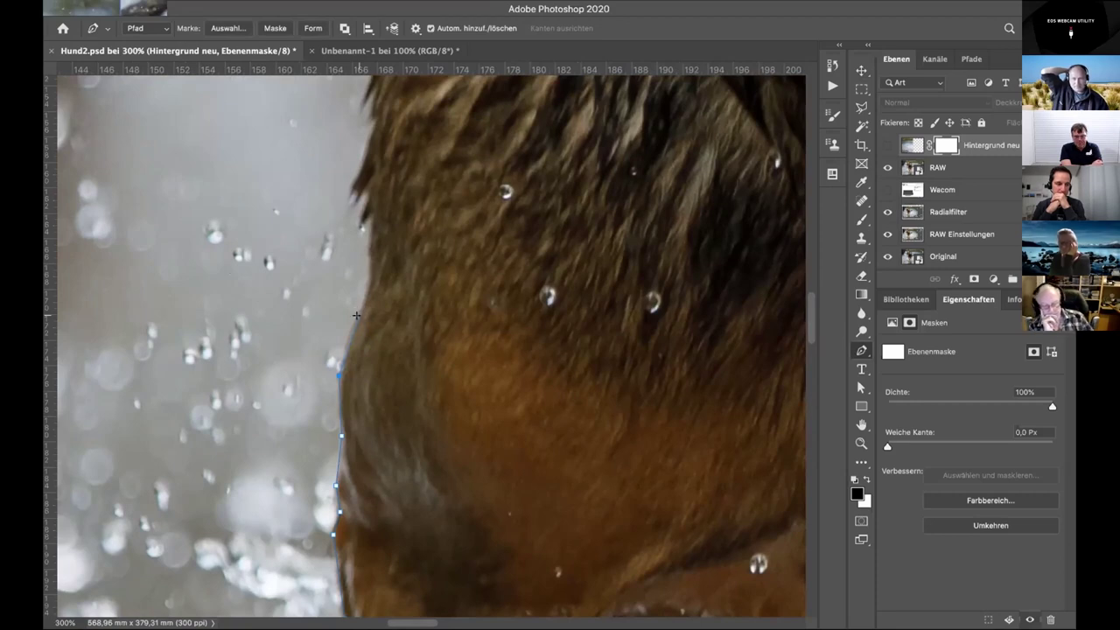
left_click(354, 319)
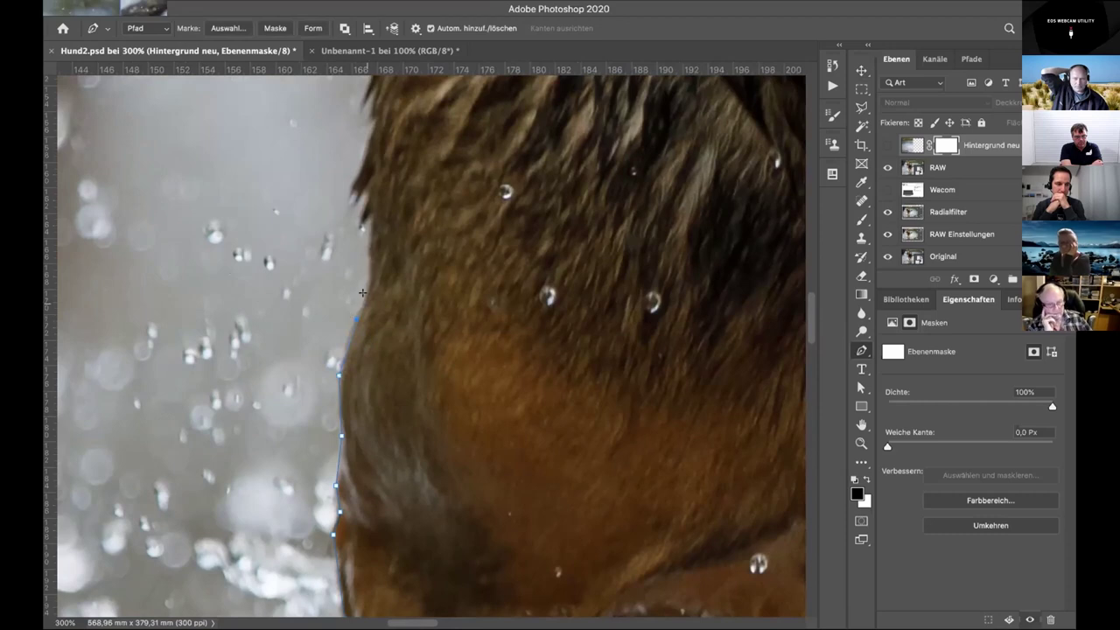
left_click(370, 283)
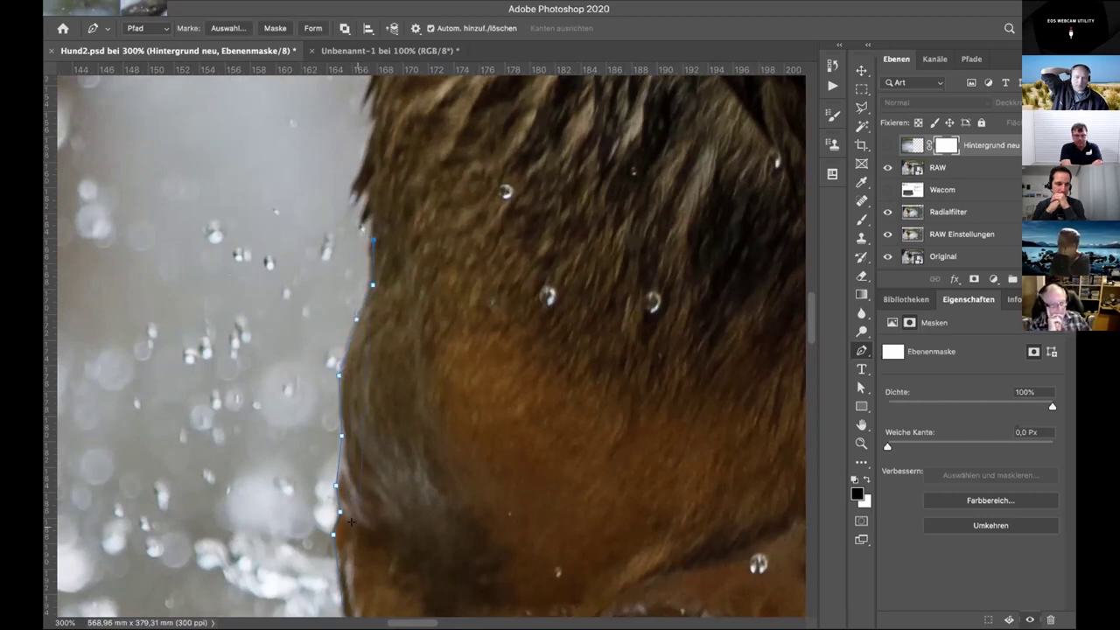
- Extend the path upward just inside the shaggy fur on the left side of the dog's shoulder
scroll(451, 504, "up", 3)
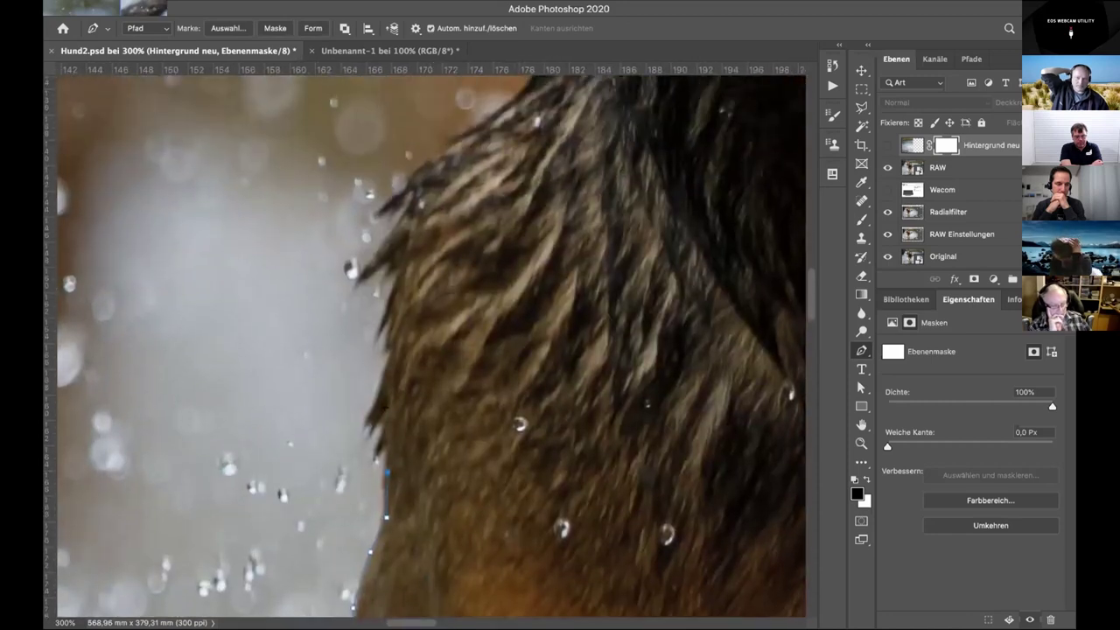
left_click(390, 402)
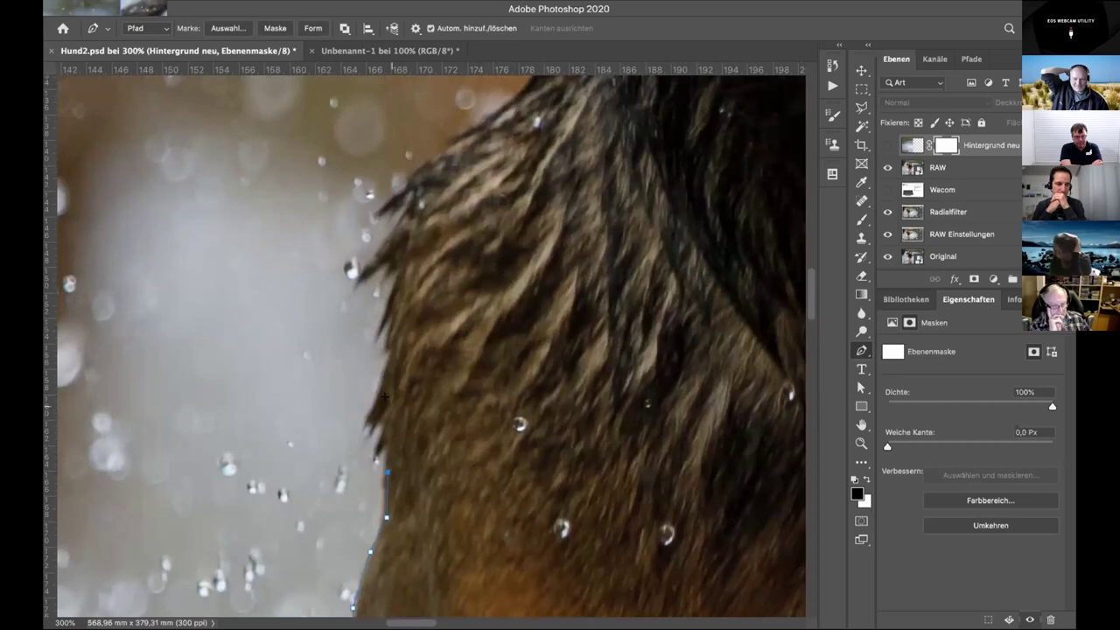
left_click(396, 350)
left_click(399, 294)
left_click(408, 246)
left_click(418, 206)
left_click(440, 168)
- Carry the path diagonally from the shoulder along the neck fur toward the dog's head
left_click_drag(436, 167, 316, 328)
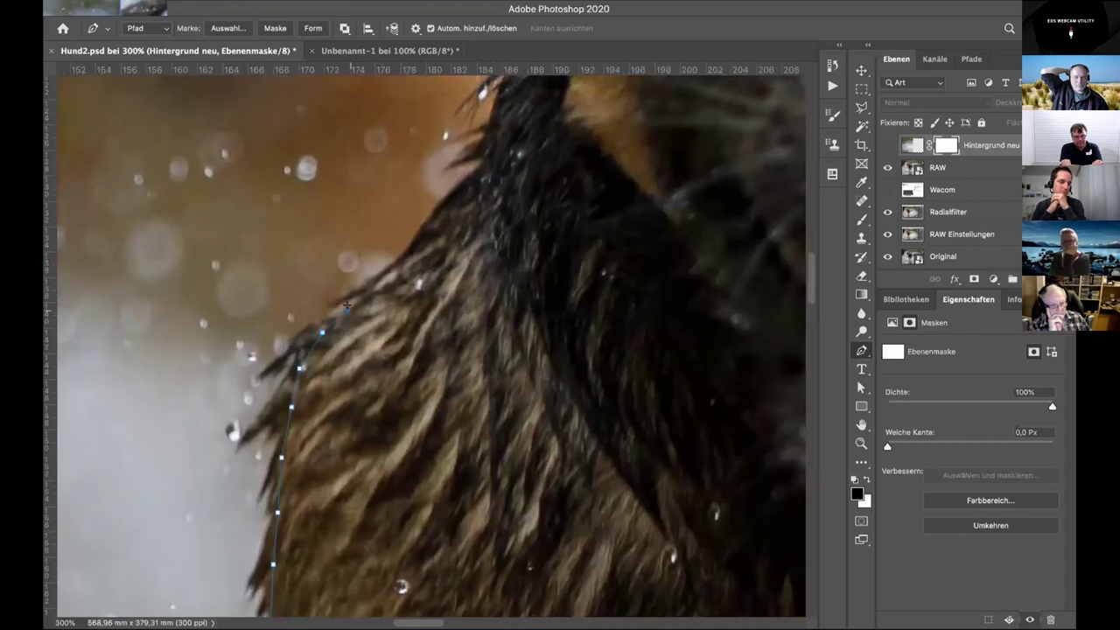
left_click(415, 248)
left_click(446, 209)
left_click(482, 179)
- Trace the path up inside the spiky dark fur along the left side of the dog's cheek
left_click_drag(483, 168, 411, 563)
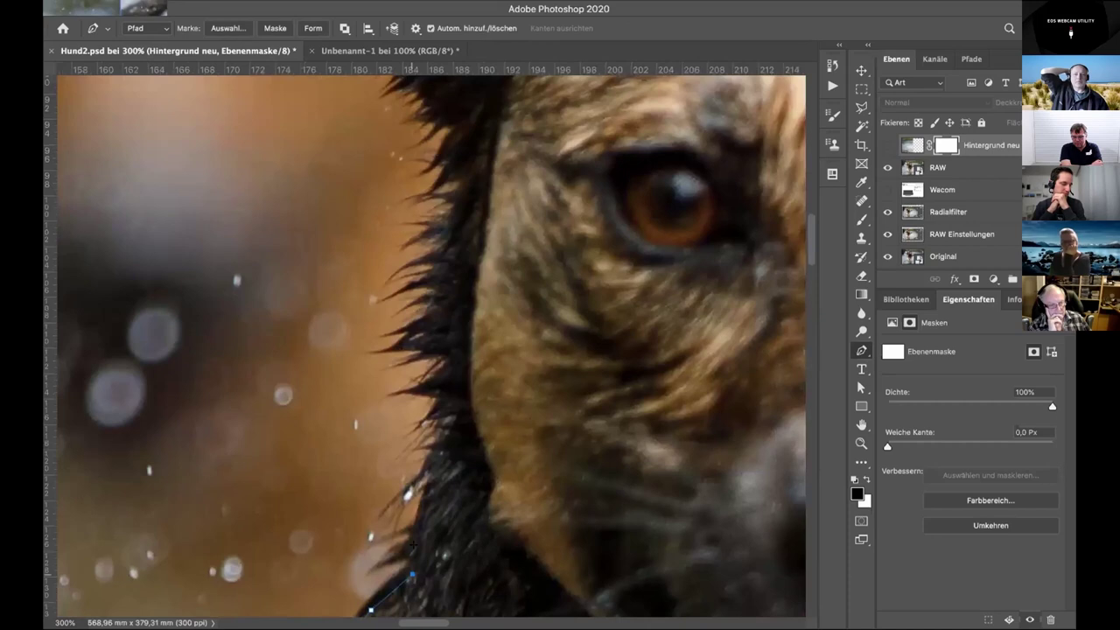
left_click(440, 470)
left_click(447, 437)
left_click(446, 390)
left_click(453, 338)
scroll(452, 338, "up", 2)
left_click(443, 360)
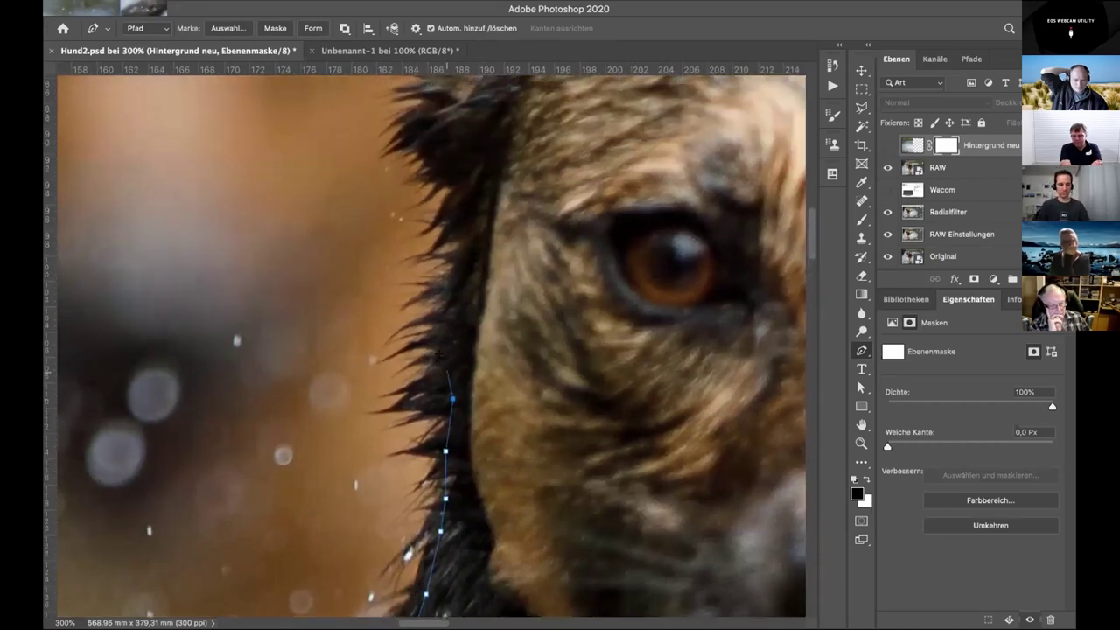
- Place the next anchor inside the dark fur beside the eye and continue the path to the fur tuft below the left ear
left_click(414, 238)
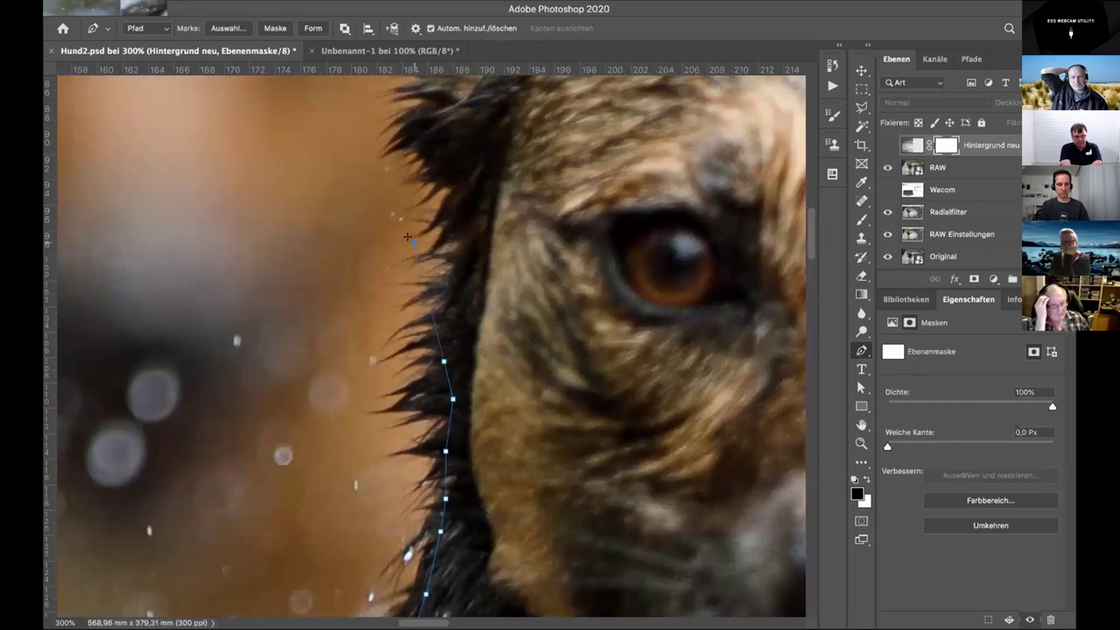
left_click_drag(409, 238, 467, 239)
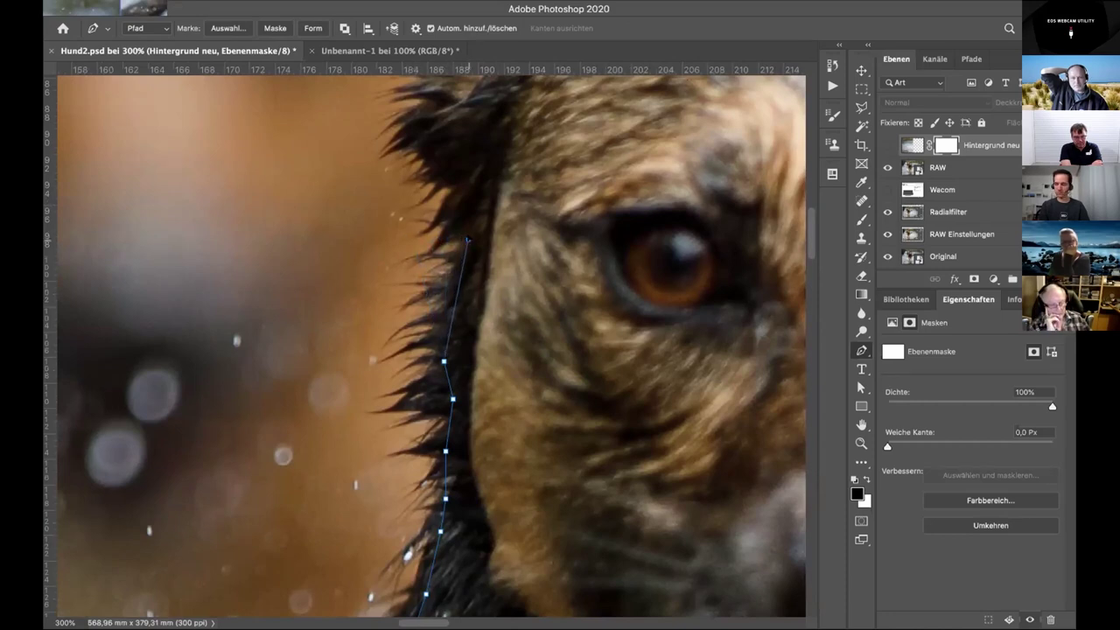
left_click(461, 205)
left_click(461, 180)
left_click(429, 151)
left_click(425, 133)
- Continue the path around the fur tuft beside the forehead up toward the base of the left ear
scroll(426, 133, "up", 5)
scroll(425, 133, "left", 1)
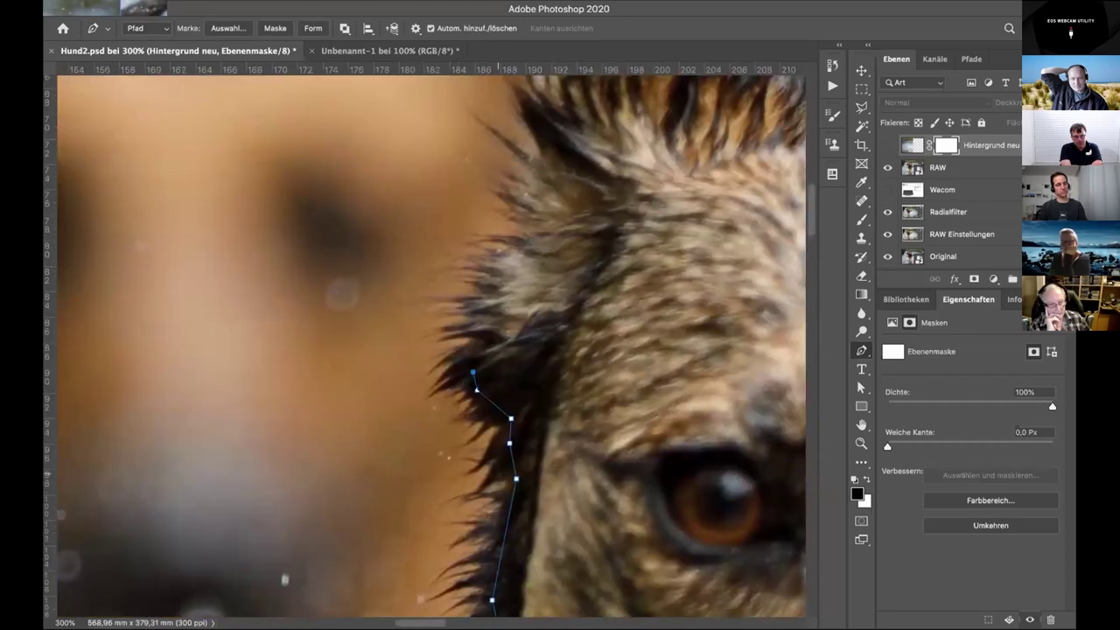
left_click(479, 353)
left_click(493, 286)
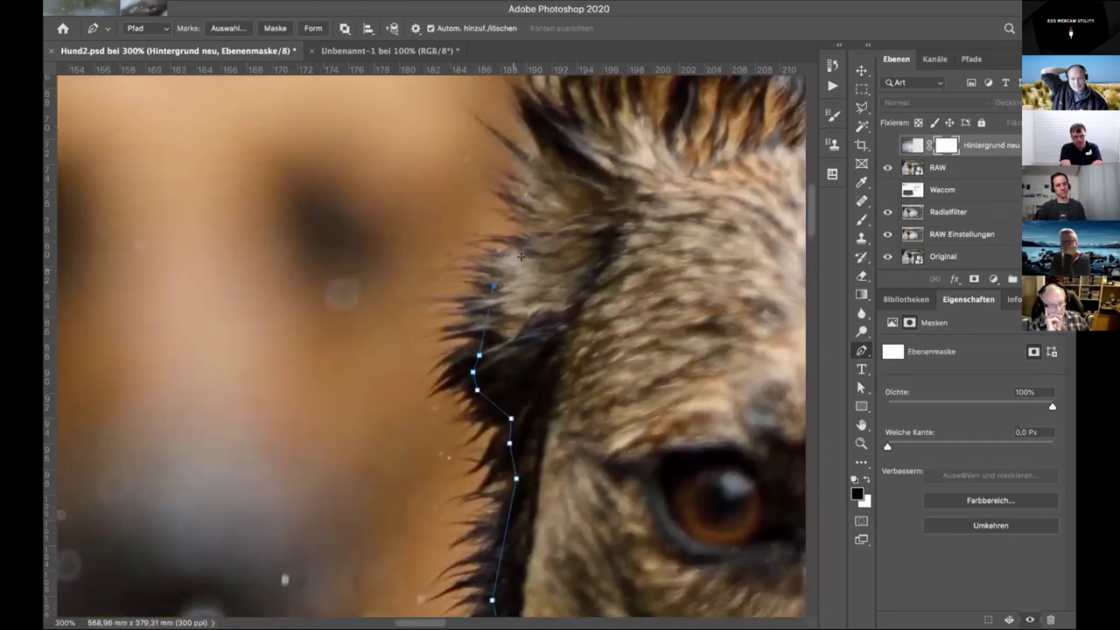
left_click(540, 203)
left_click(557, 166)
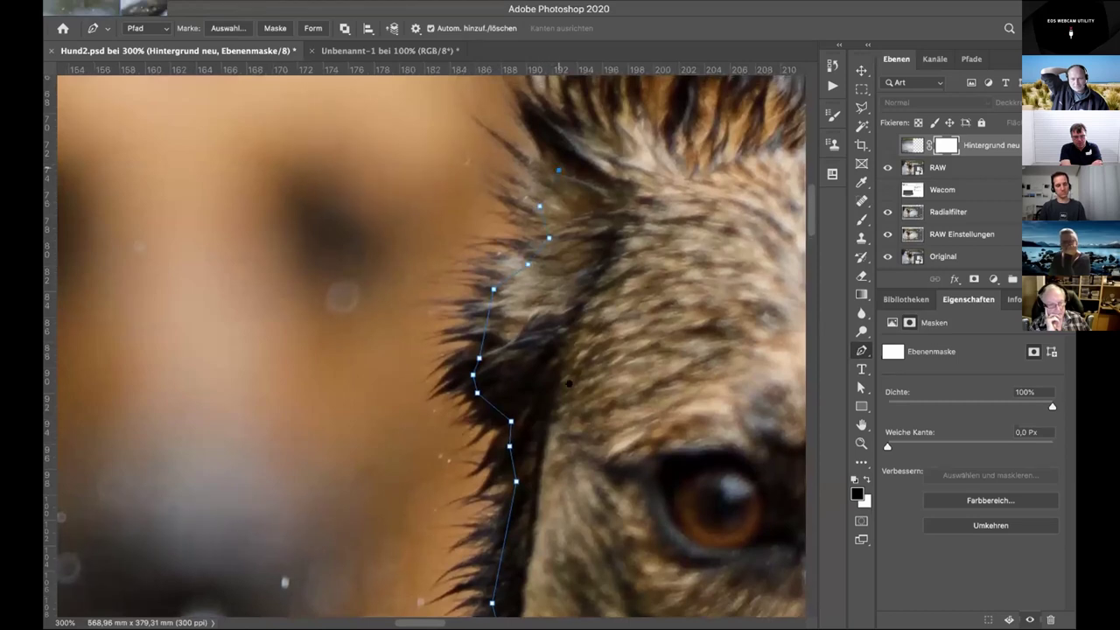
- Trace the path through the dark fur at the ear base and up the lower outer edge of the left ear
scroll(557, 166, "up", 5)
scroll(558, 166, "left", 1)
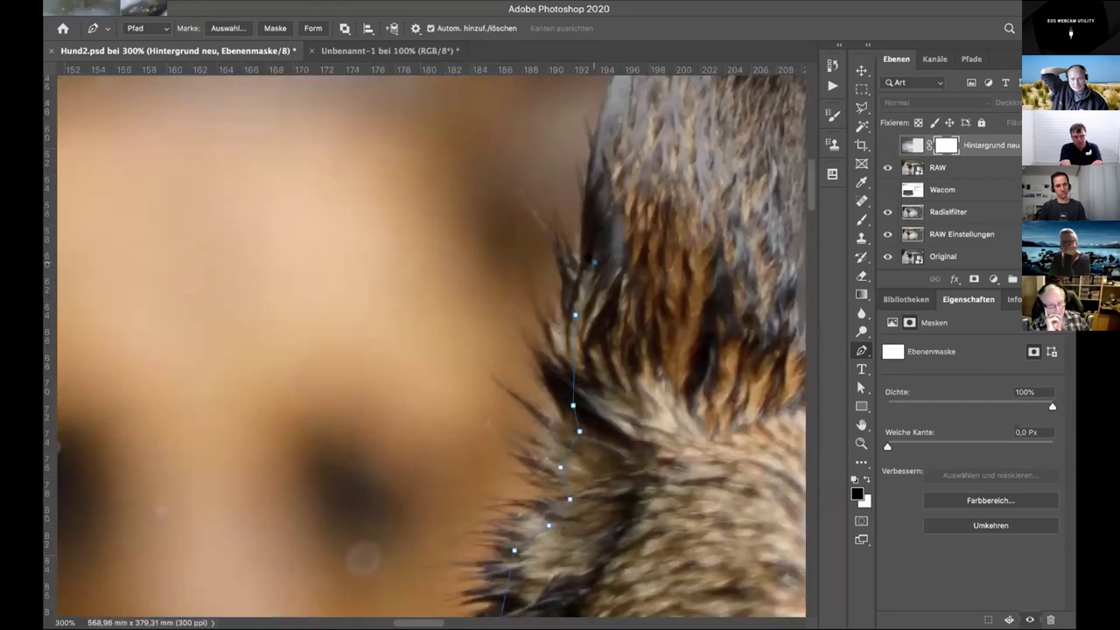
left_click(594, 262)
scroll(594, 262, "up", 5)
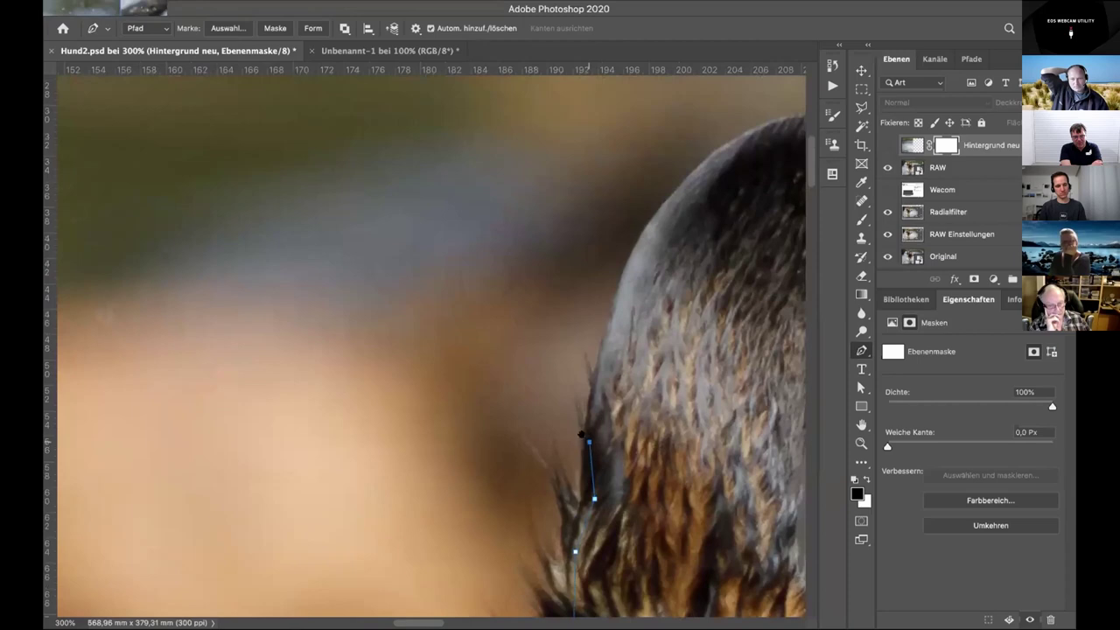
scroll(581, 434, "up", 2)
left_click(597, 437)
- Add anchors up to near the ear tip and bend the segment with a curve anchor to follow the ear's rounded outer edge
left_click_drag(592, 432, 442, 490)
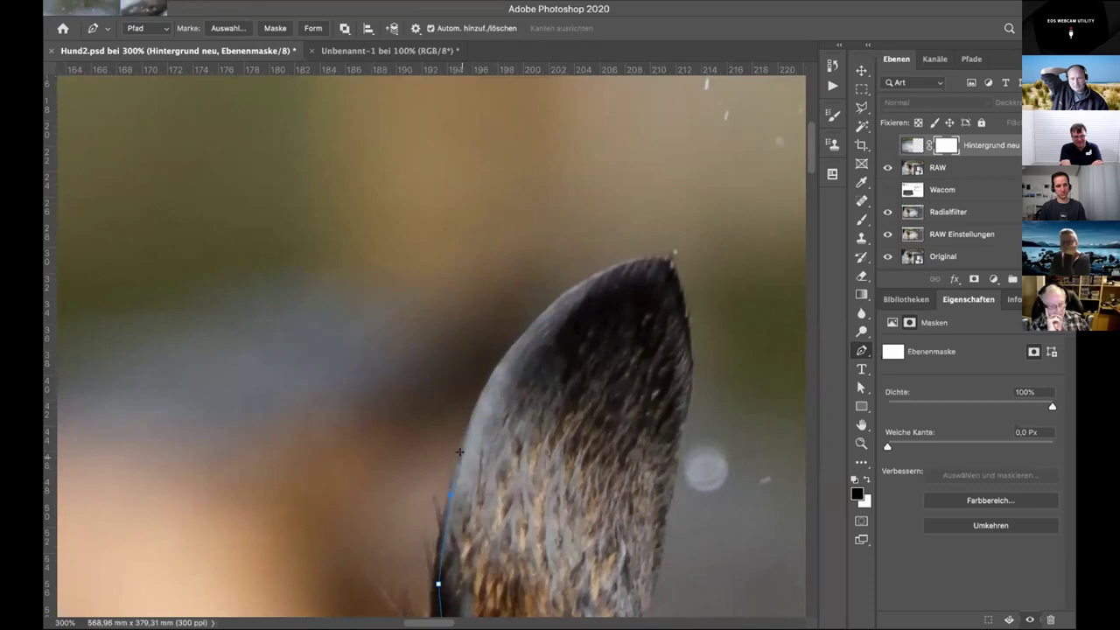
left_click(622, 259)
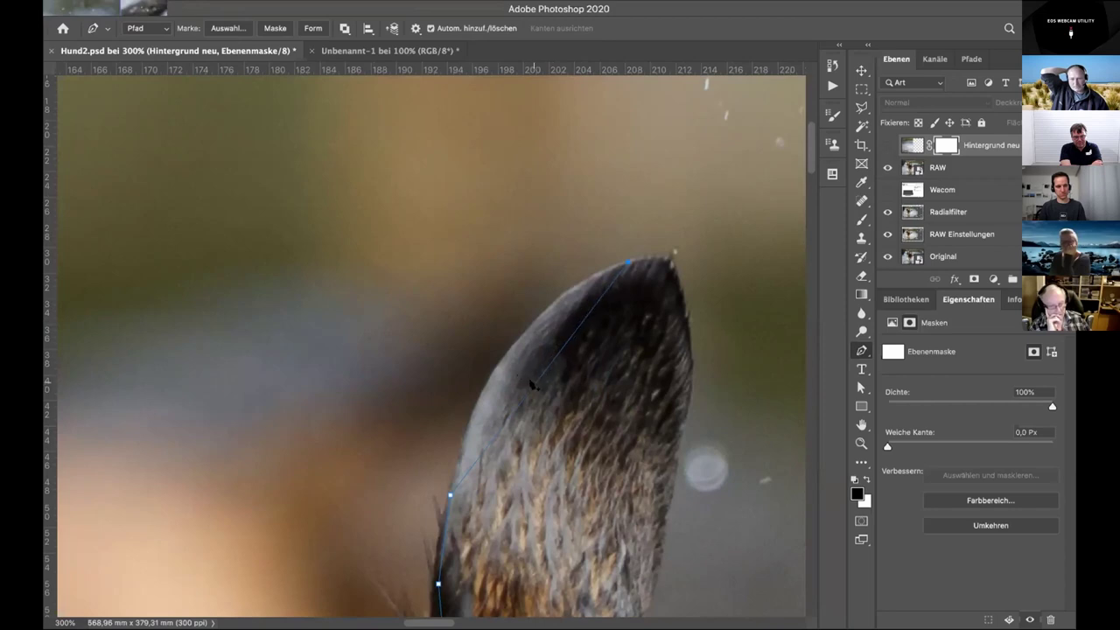
left_click_drag(534, 384, 491, 440)
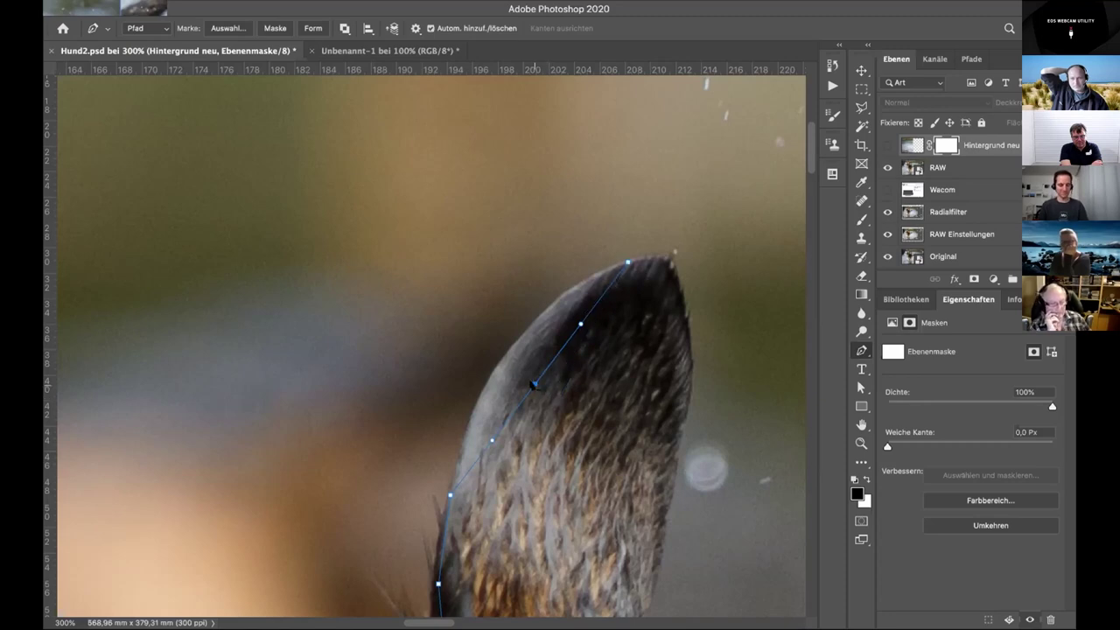
left_click_drag(535, 383, 507, 351)
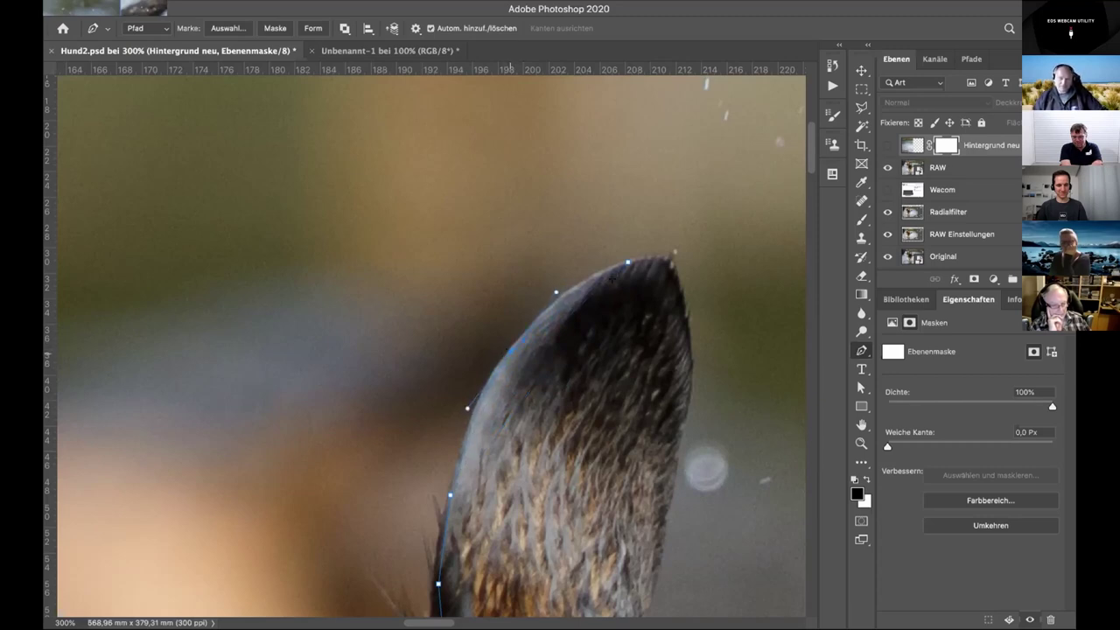
- Take the path over the ear tip, curve it down the ear's inner edge and continue onto the top of the head
left_click(660, 252)
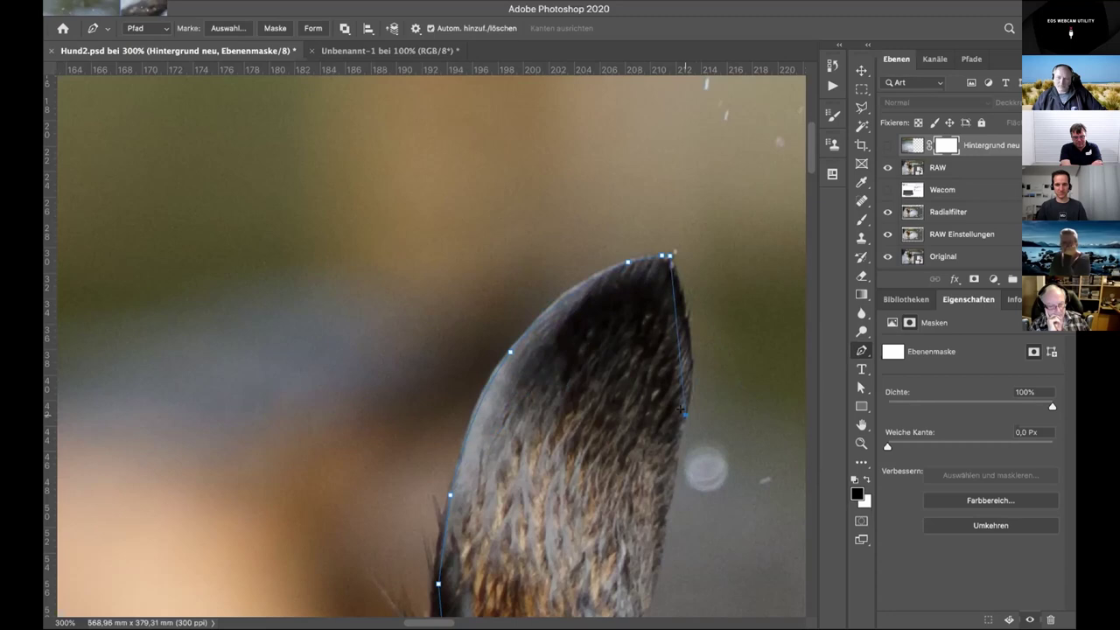
left_click_drag(683, 413, 670, 491)
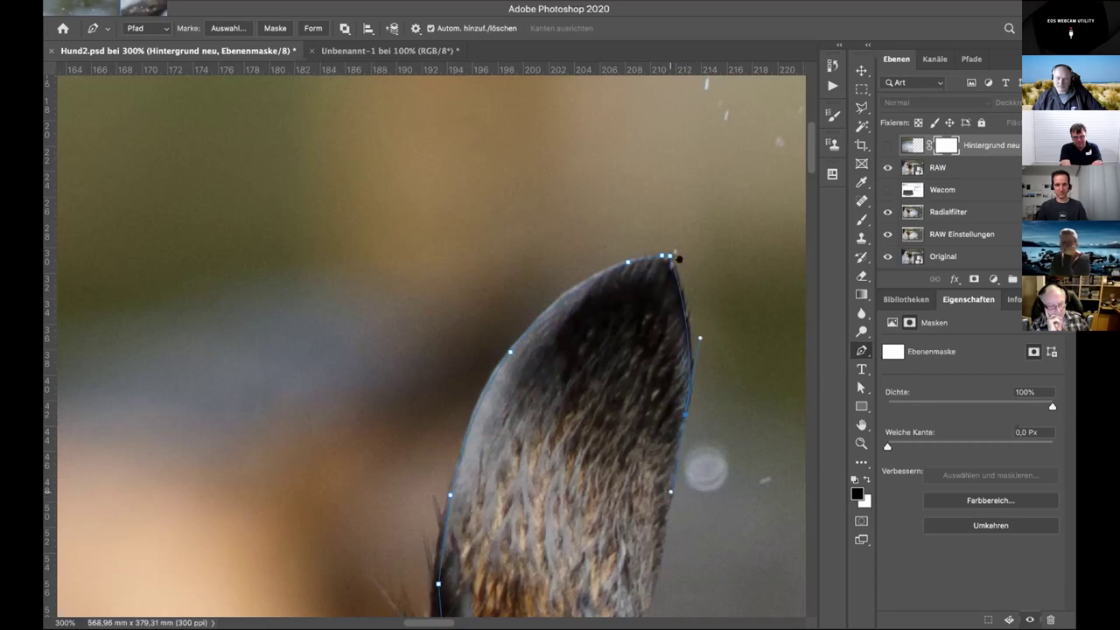
scroll(667, 477, "down", 3)
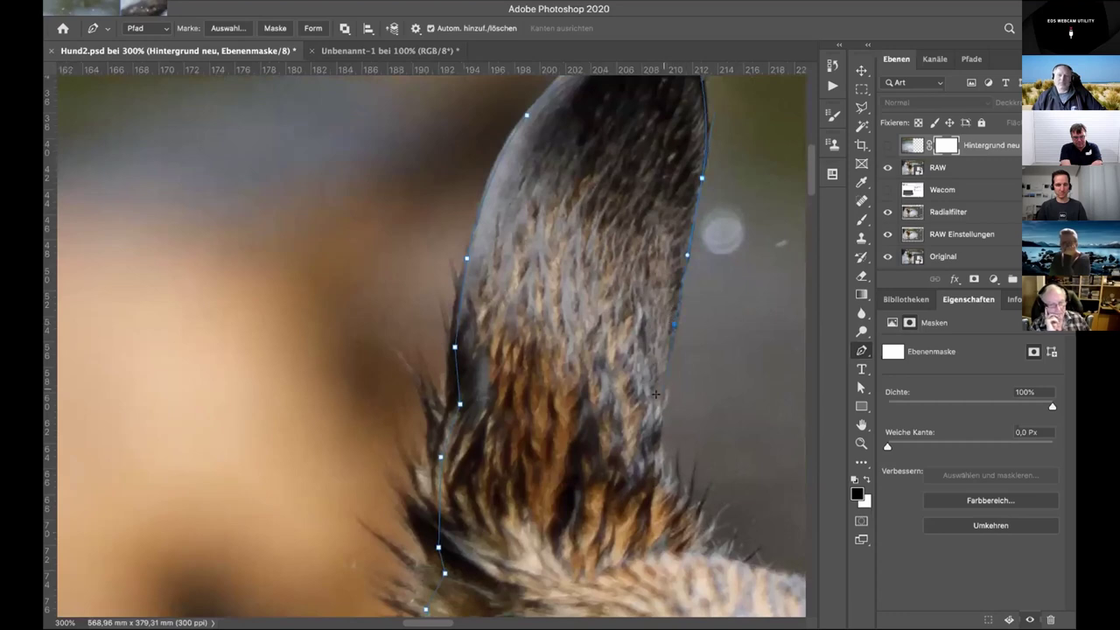
left_click(657, 450)
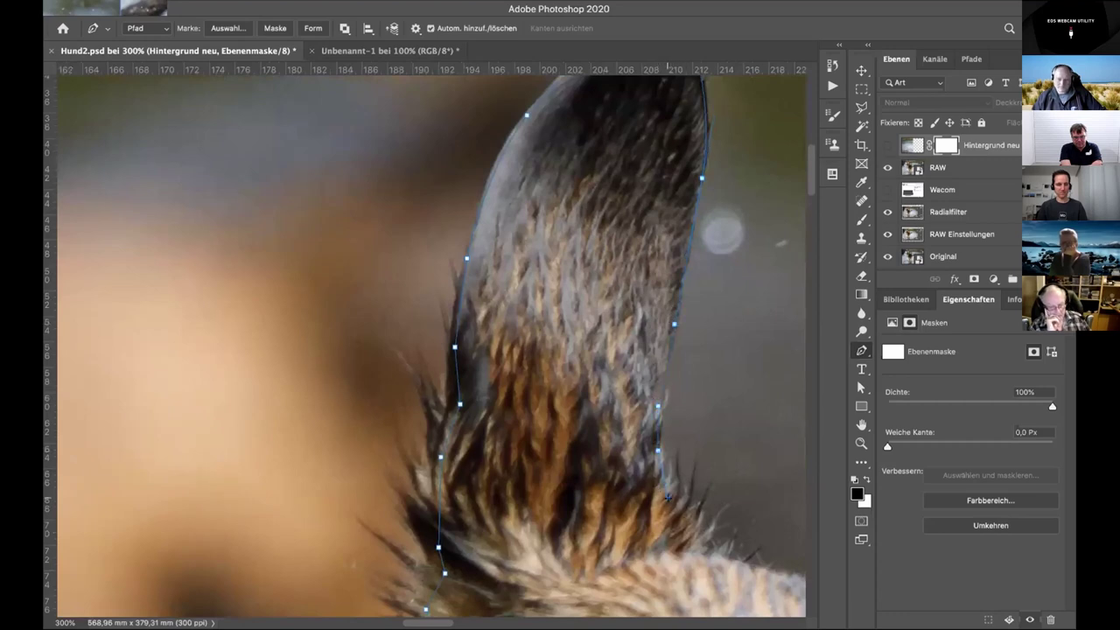
left_click(699, 534)
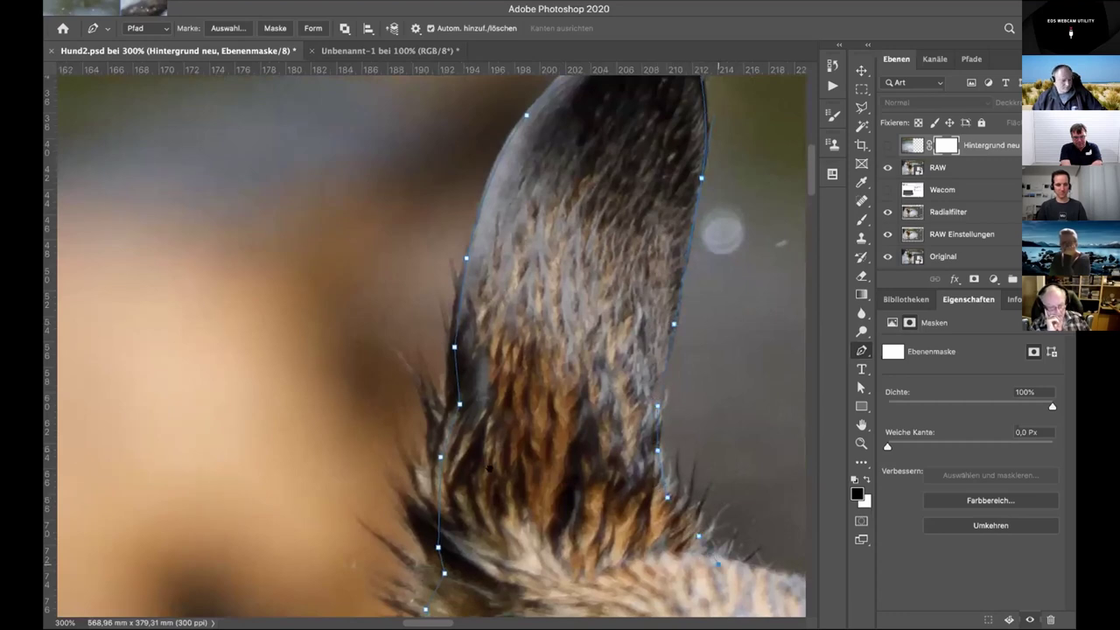
- Continue the path with anchors along the top of the head between the two ears
left_click_drag(713, 558, 460, 453)
left_click(463, 457)
left_click(518, 473)
left_click(593, 480)
left_click(652, 481)
left_click(697, 476)
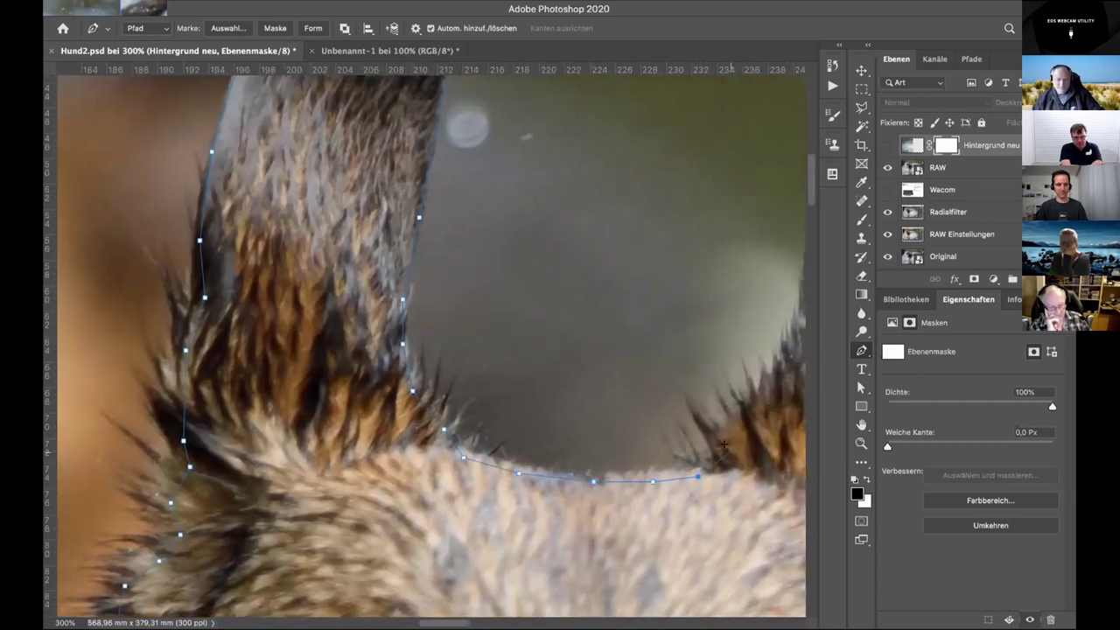
- Trace the path through the dark fur at the right ear's base and up the lower inner edge of that ear
left_click(716, 441)
left_click_drag(716, 442, 555, 568)
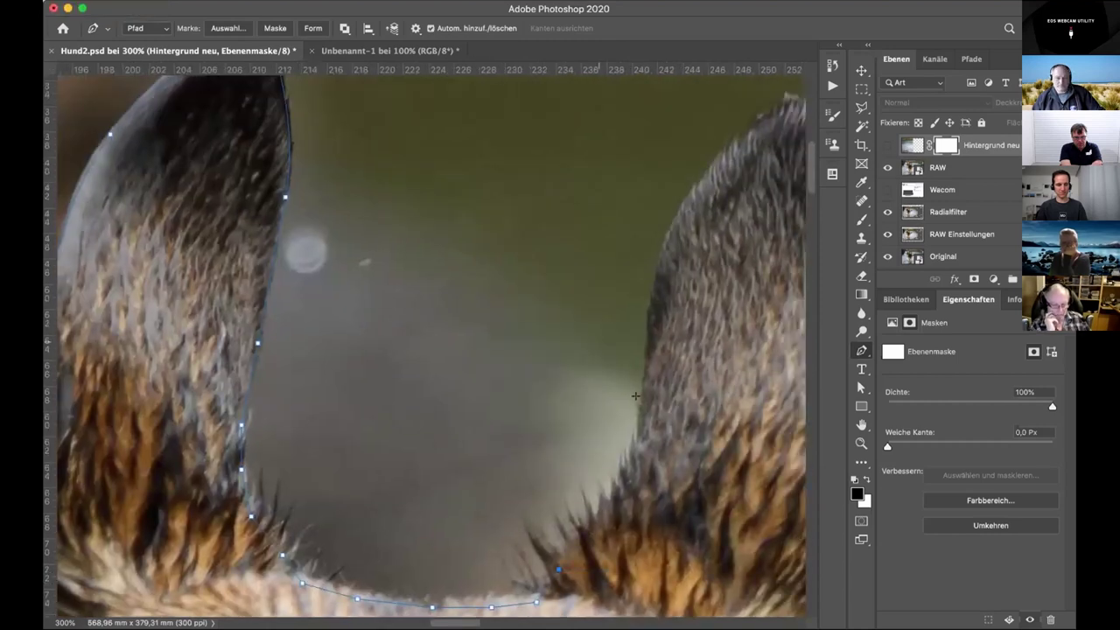
left_click(612, 504)
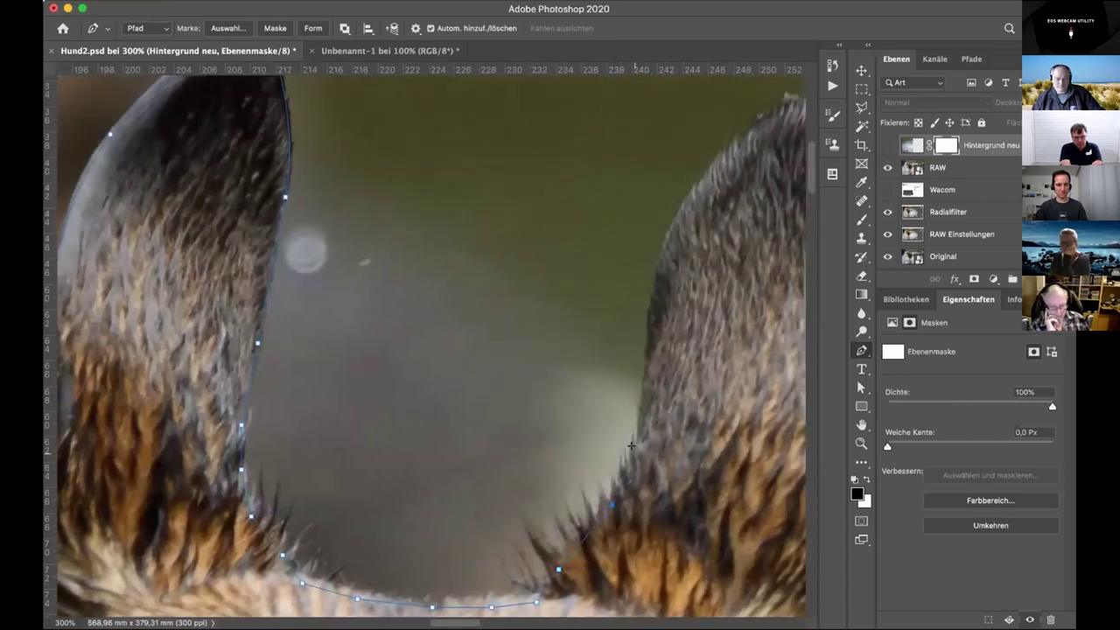
left_click(647, 337)
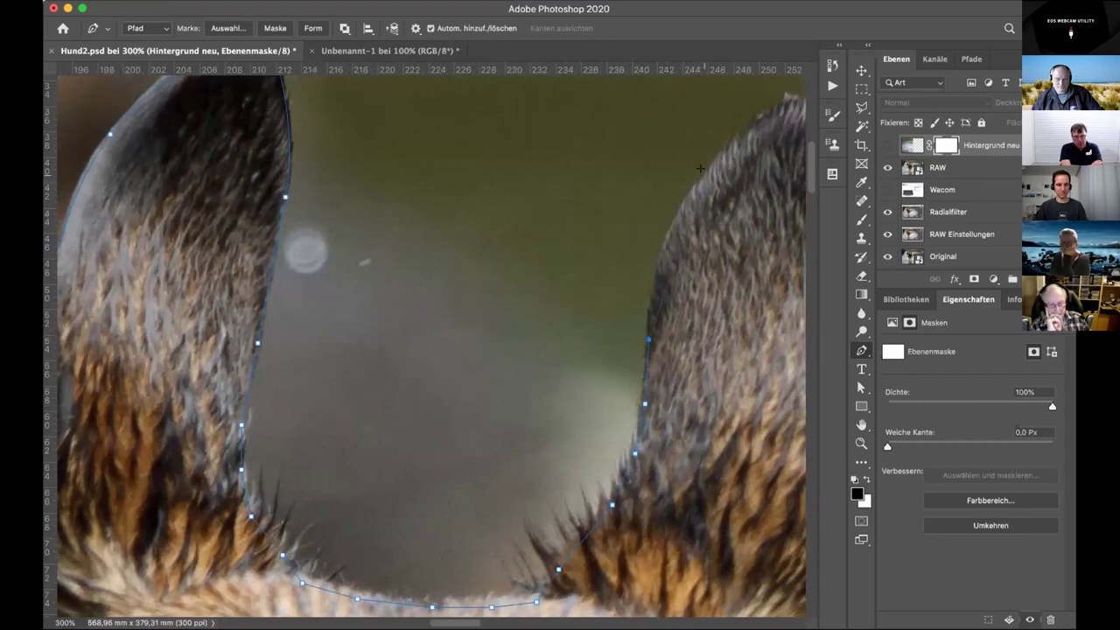
- Extend the path along the right ear's upper inner edge toward the tip, fitting the curve with additional anchors
left_click_drag(725, 155, 750, 135)
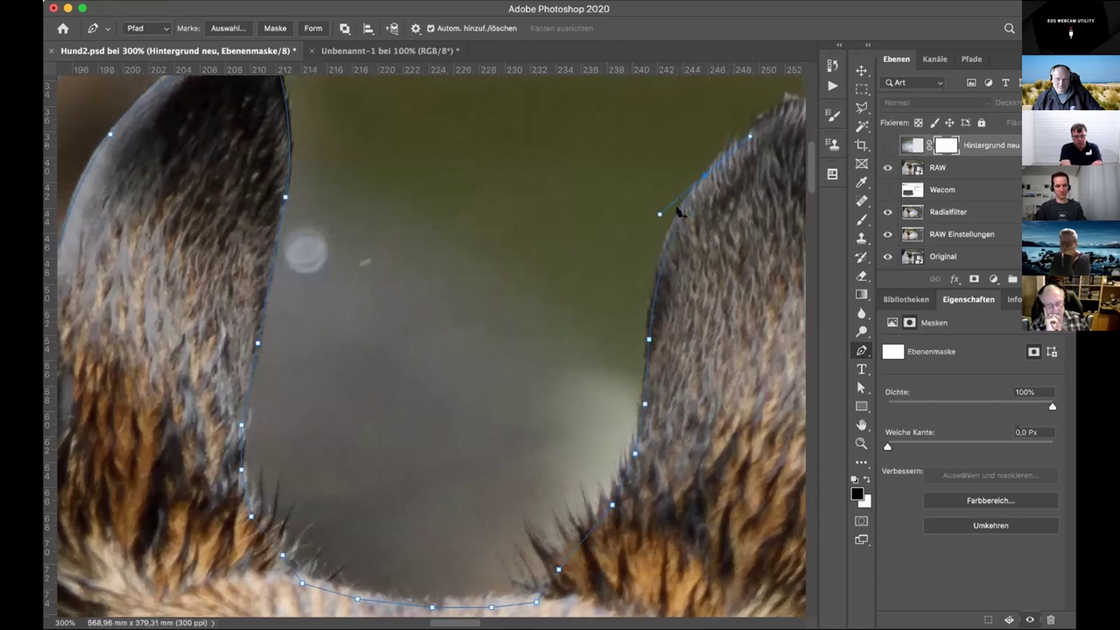
left_click(702, 176)
left_click(657, 261)
left_click_drag(763, 120, 761, 111)
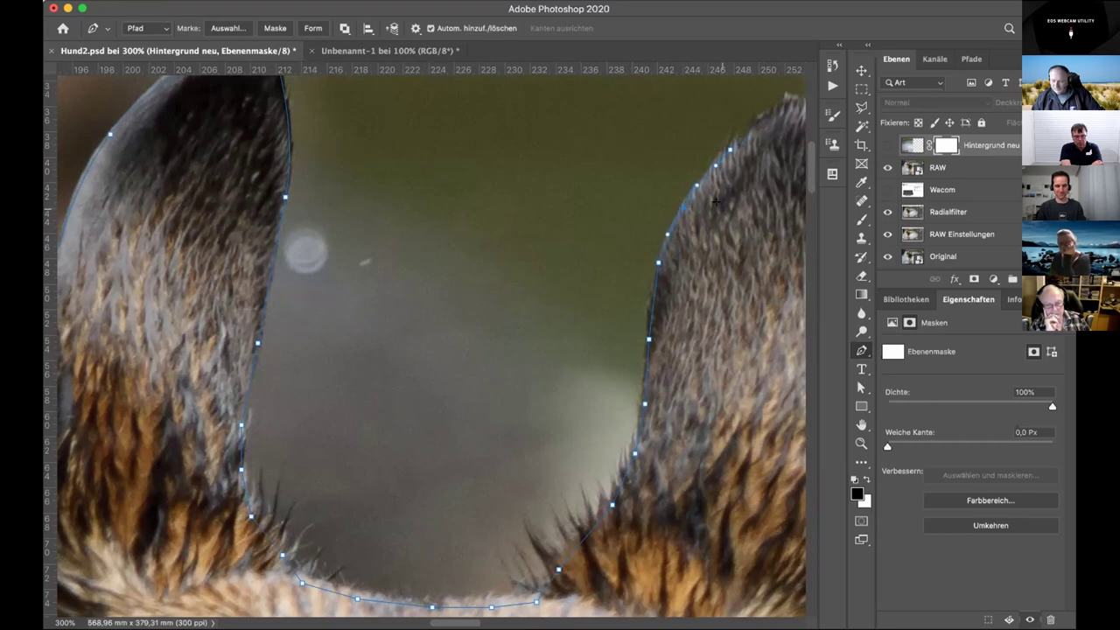
- Take the path up beyond the canvas, around the other dogs outside the image edge, and close it at the starting anchor by the front leg
key("super+minus")
key("super+minus")
key("super+minus")
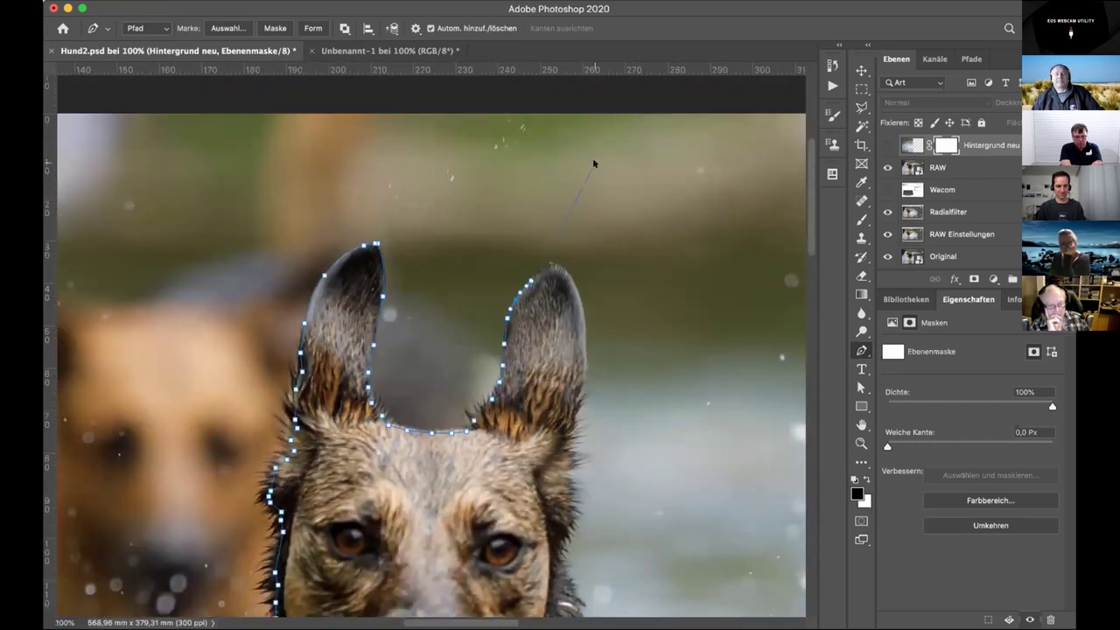
scroll(593, 162, "up", 2)
key("super+minus")
key("super+minus")
key("super+minus")
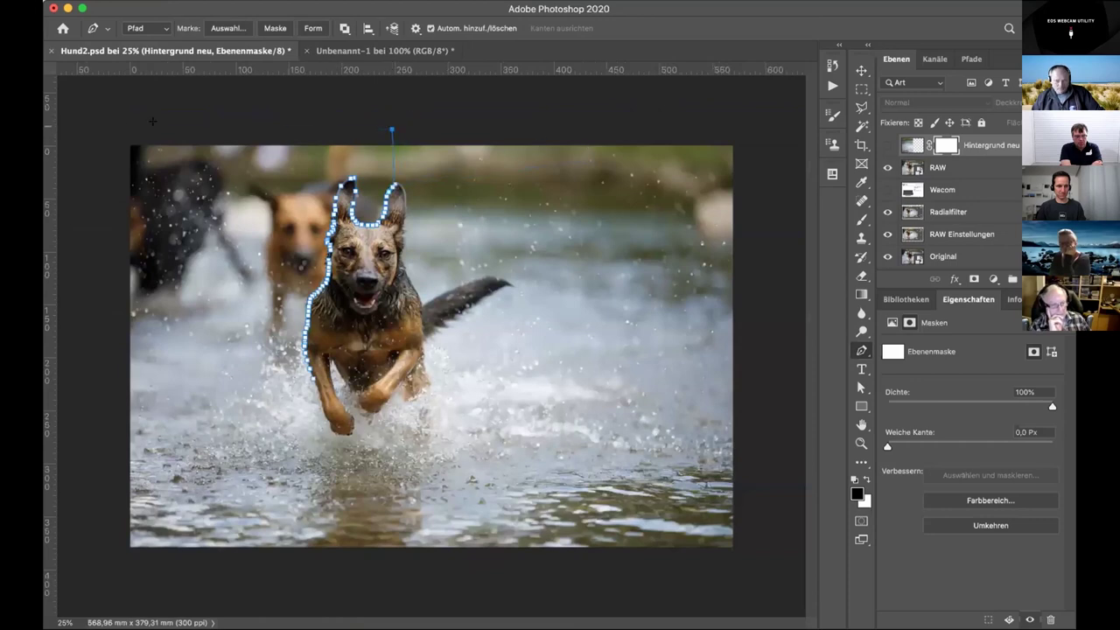
left_click(113, 133)
left_click(107, 387)
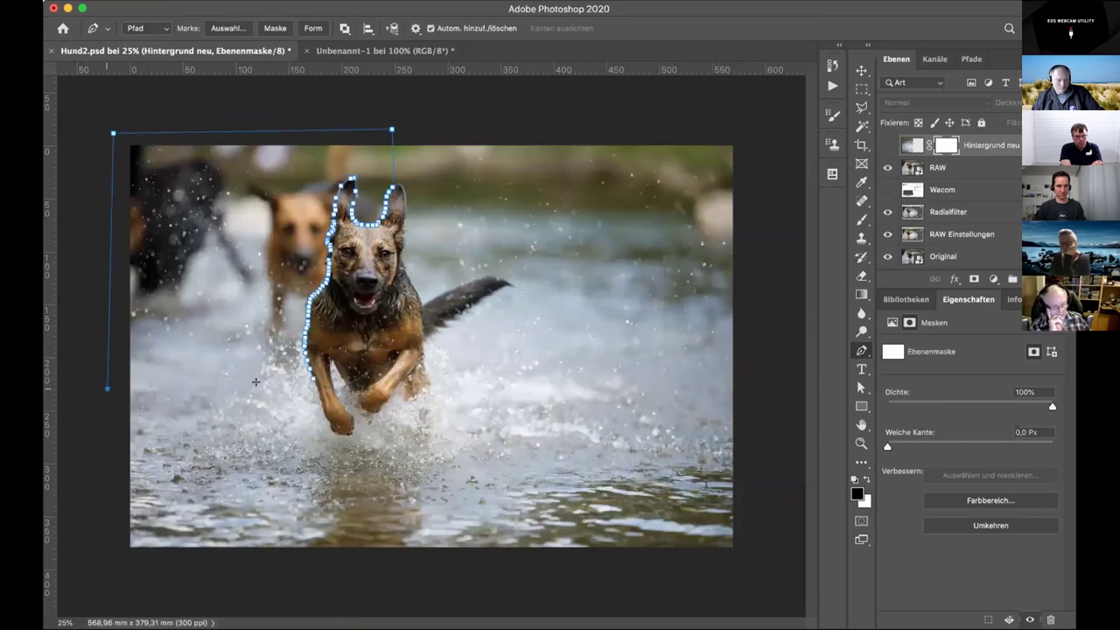
left_click(311, 377)
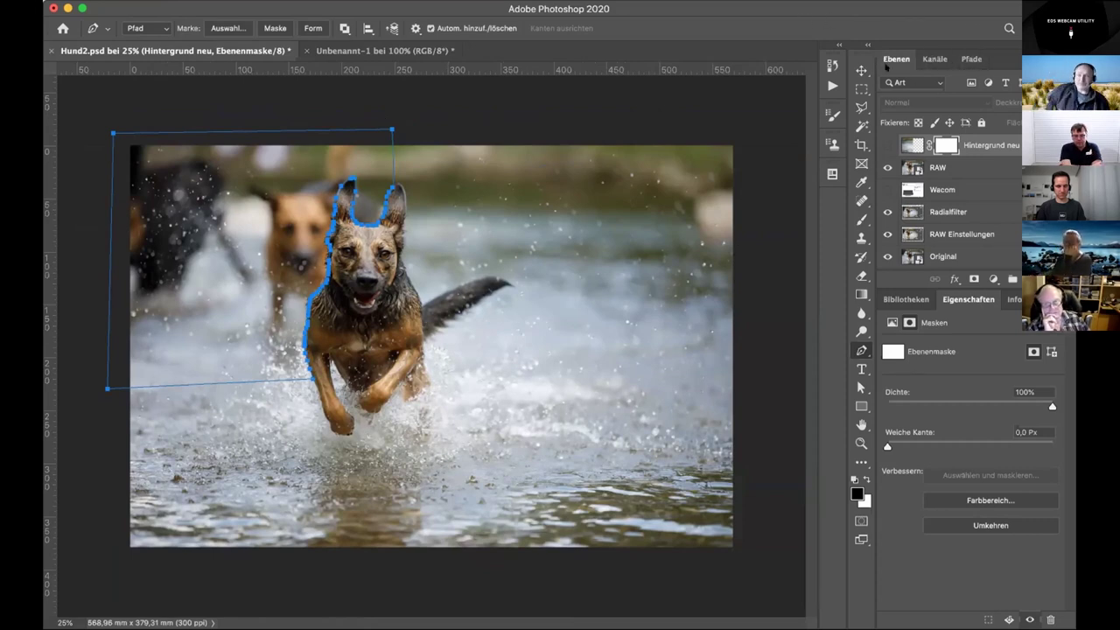
- Save the work path under the name Hund2
left_click(966, 61)
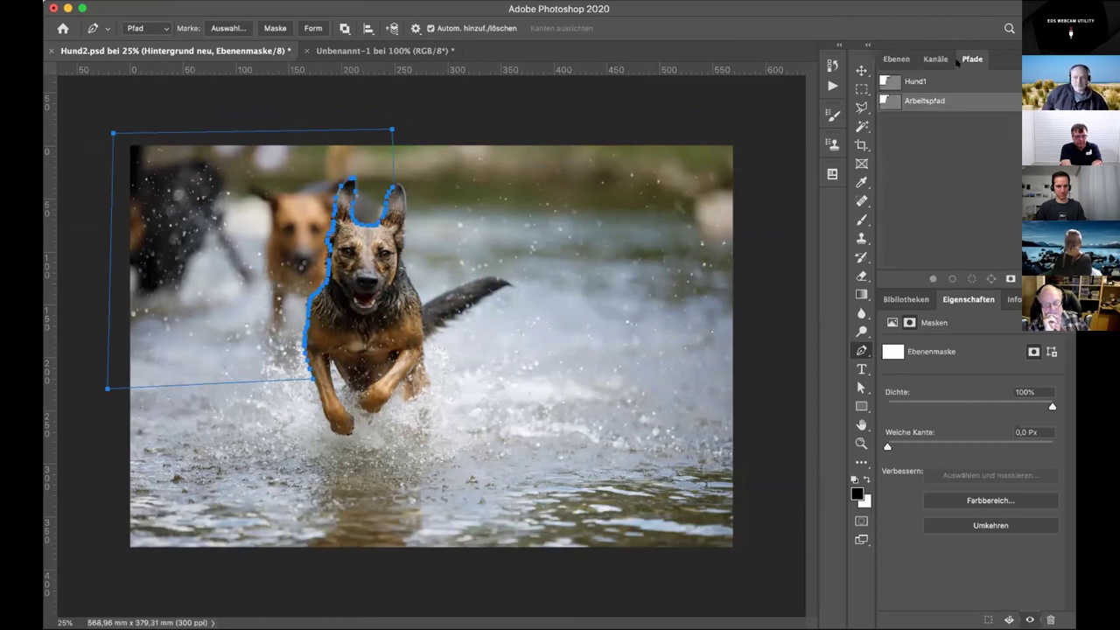
double_click(917, 100)
type("Hund2")
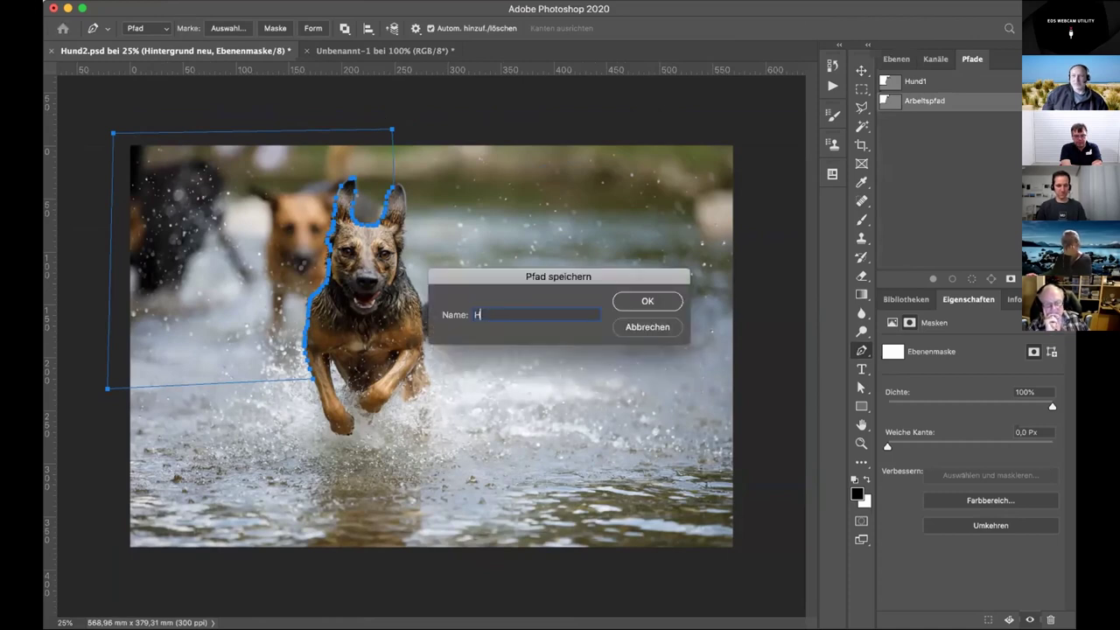
left_click(649, 299)
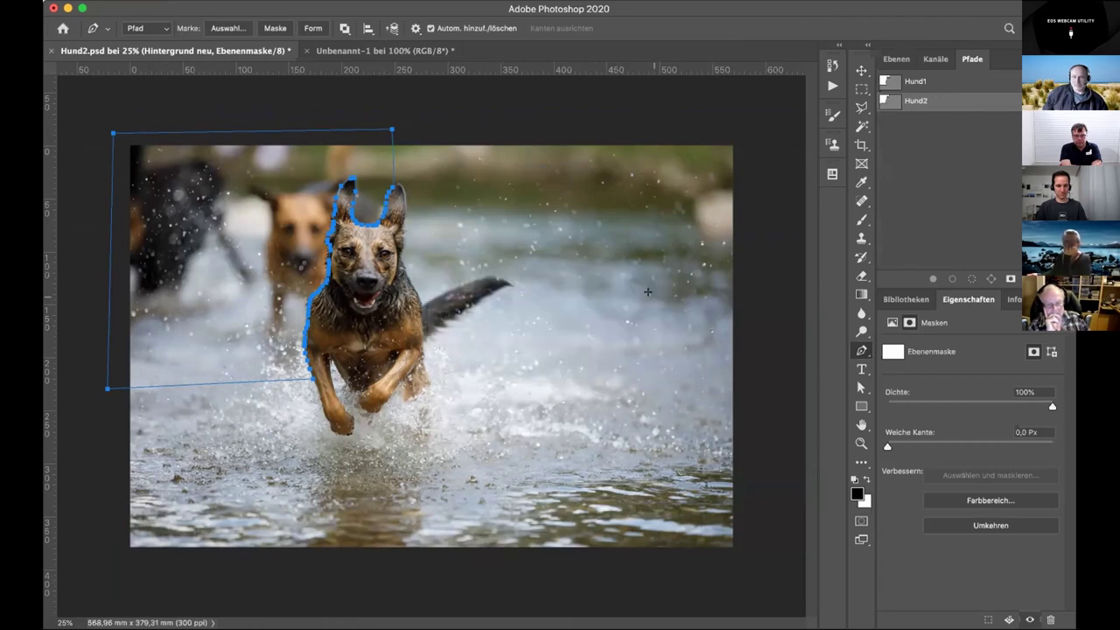
- Make a new selection from the path with a feather radius of 1 pixel
left_click(894, 58)
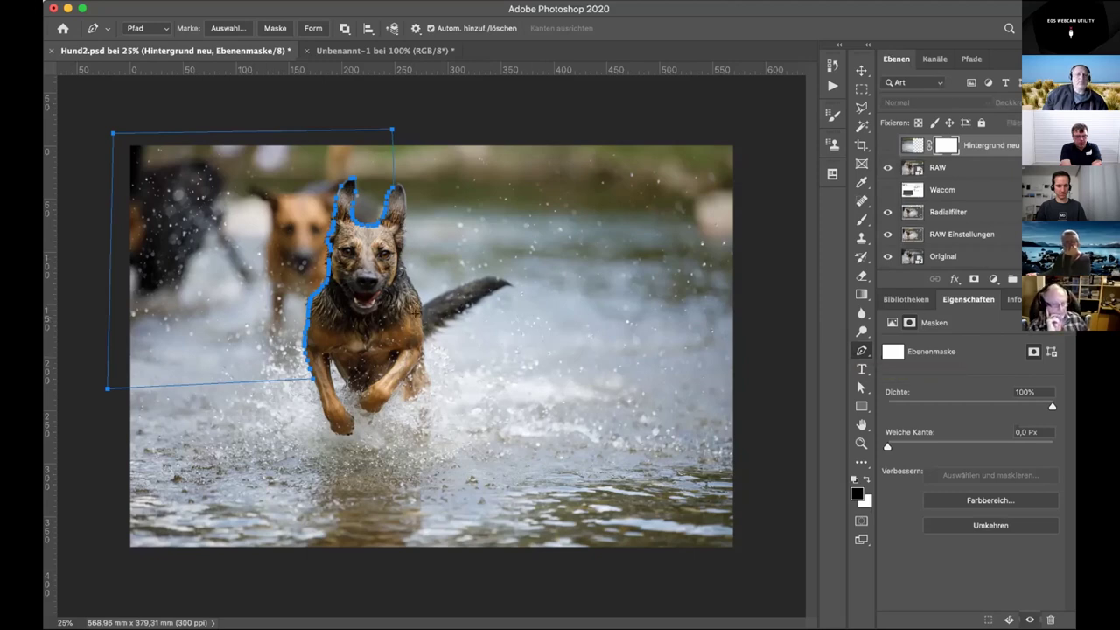
right_click(210, 246)
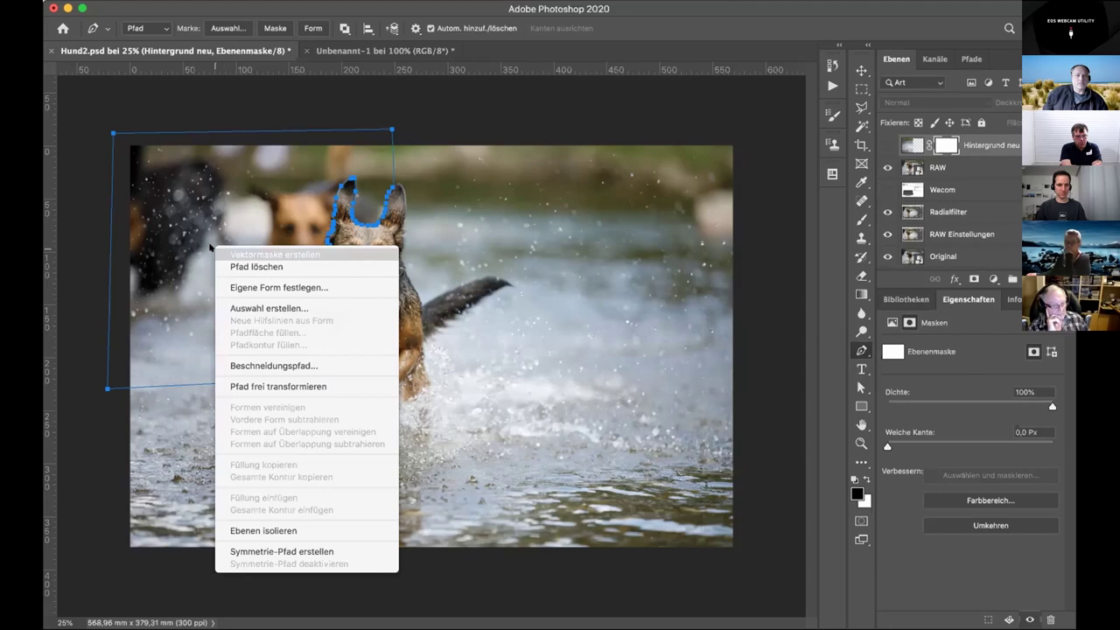
left_click(242, 308)
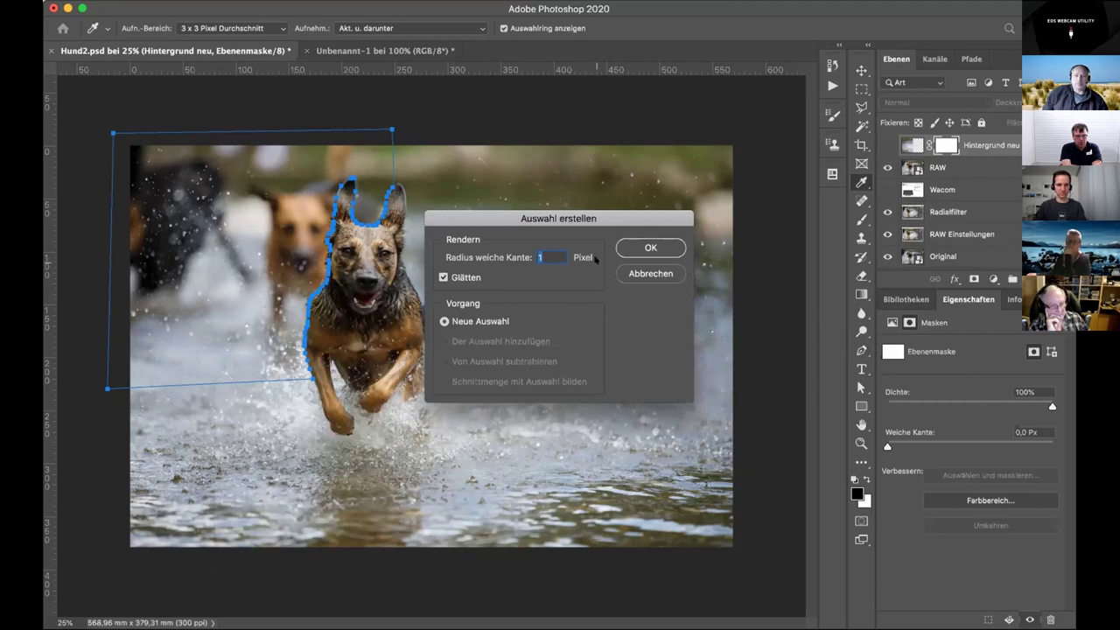
left_click(651, 247)
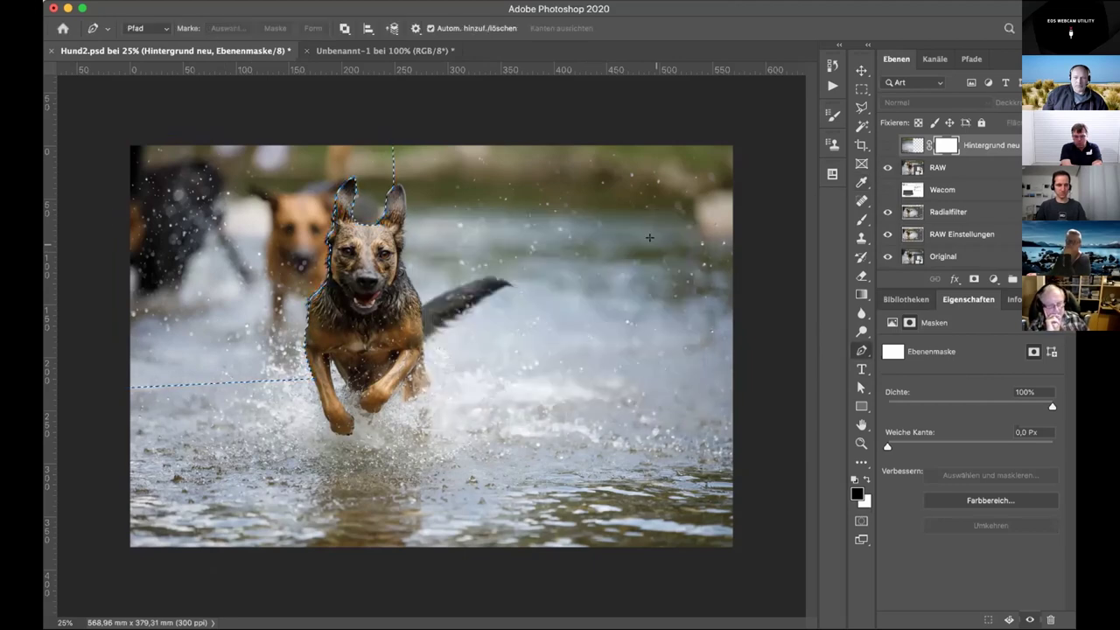
- Show the Hintergrund neu layer and fill the selected area of its mask with black (Schwarz) at 100% opacity
left_click(885, 144)
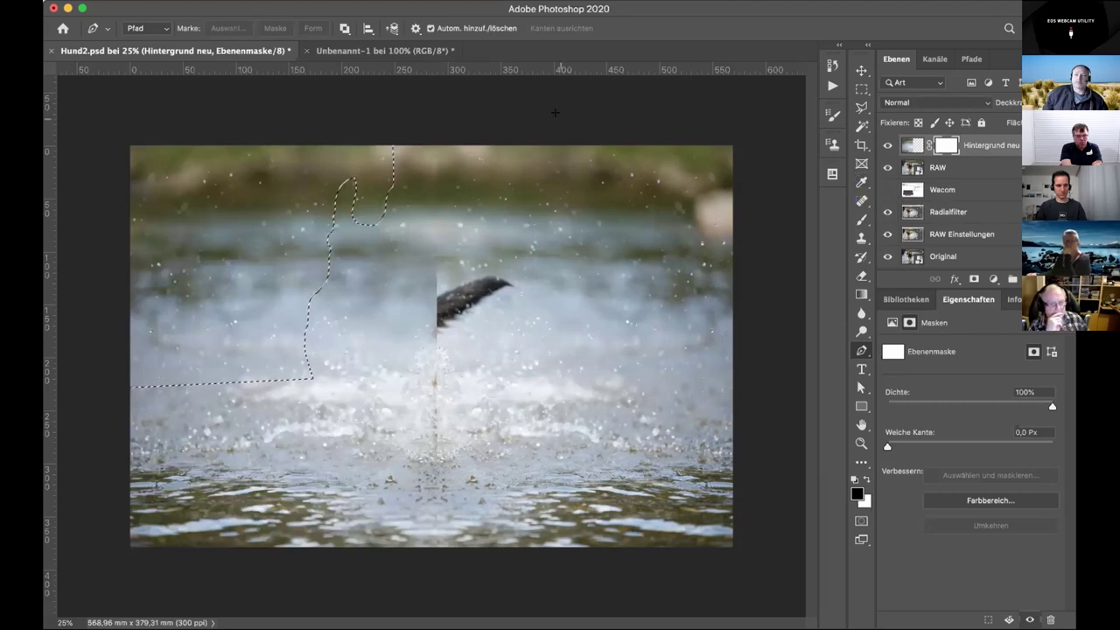
left_click(206, 1)
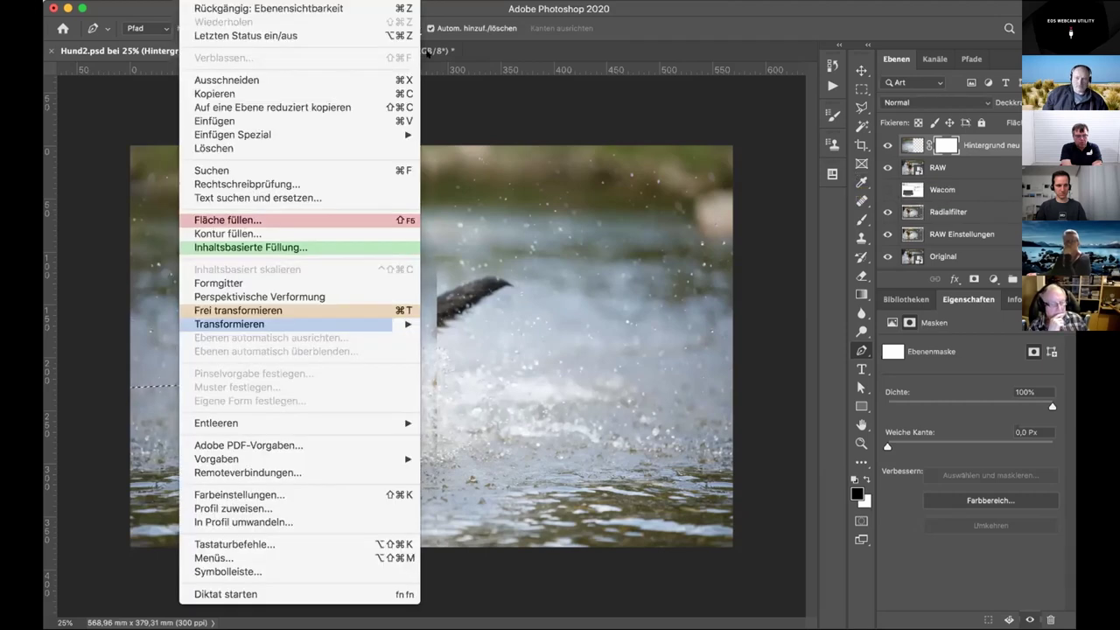
left_click(226, 219)
left_click(382, 174)
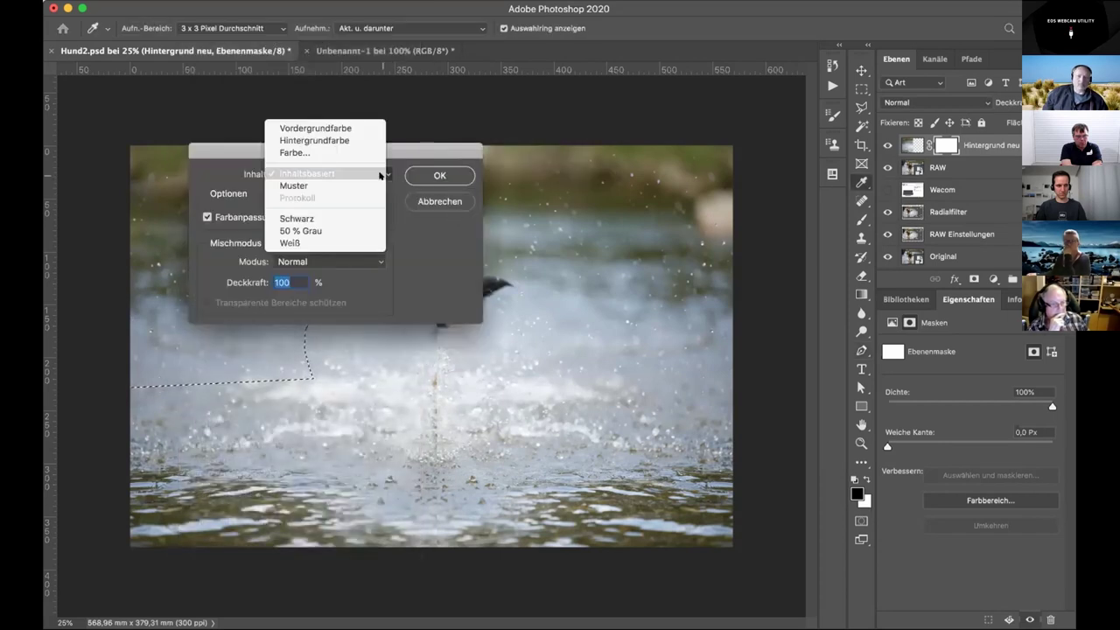
left_click(344, 222)
left_click(439, 175)
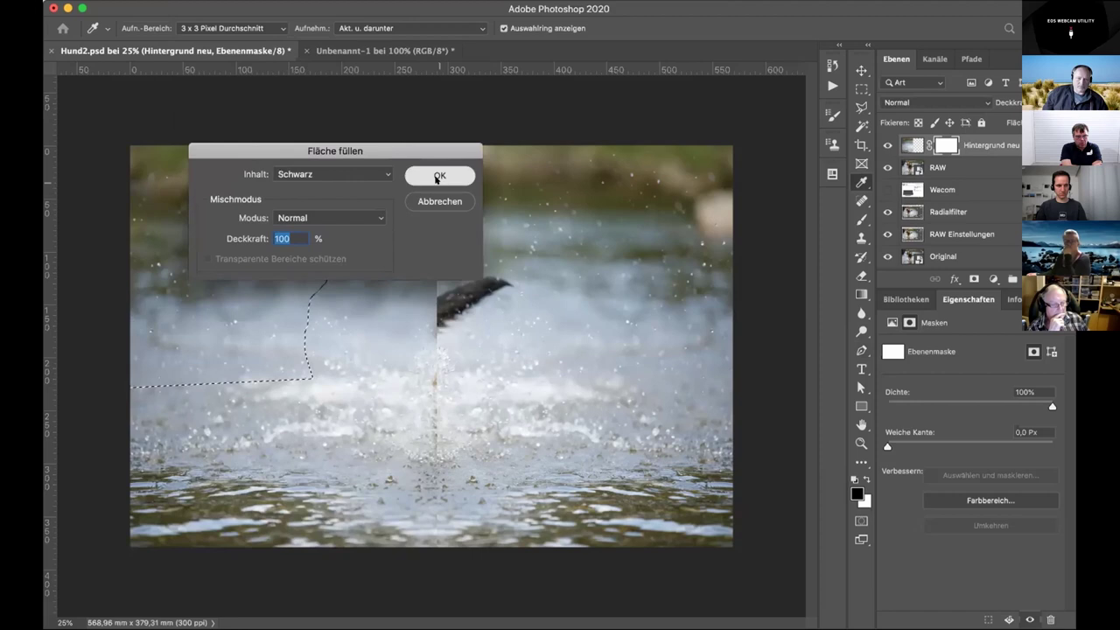
key("p")
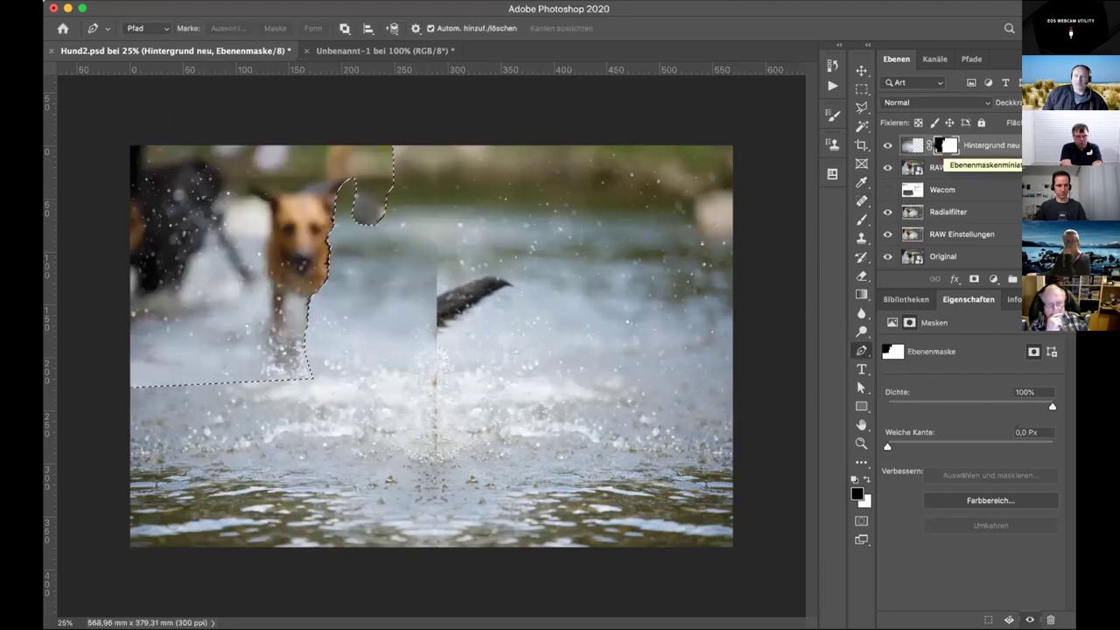
key("super+z")
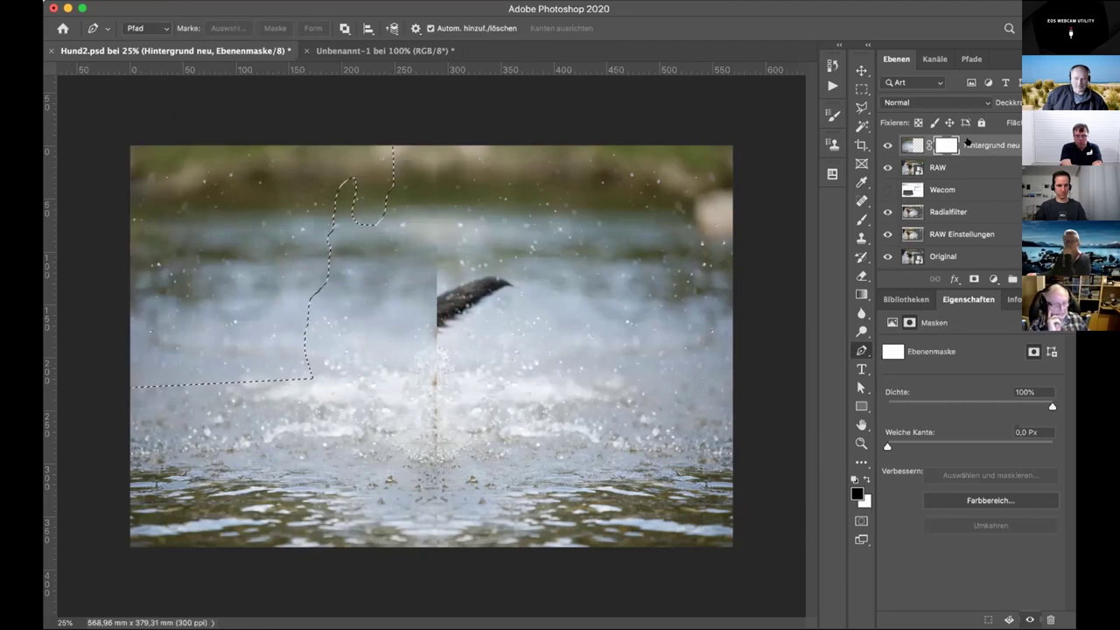
key("super+shift+z")
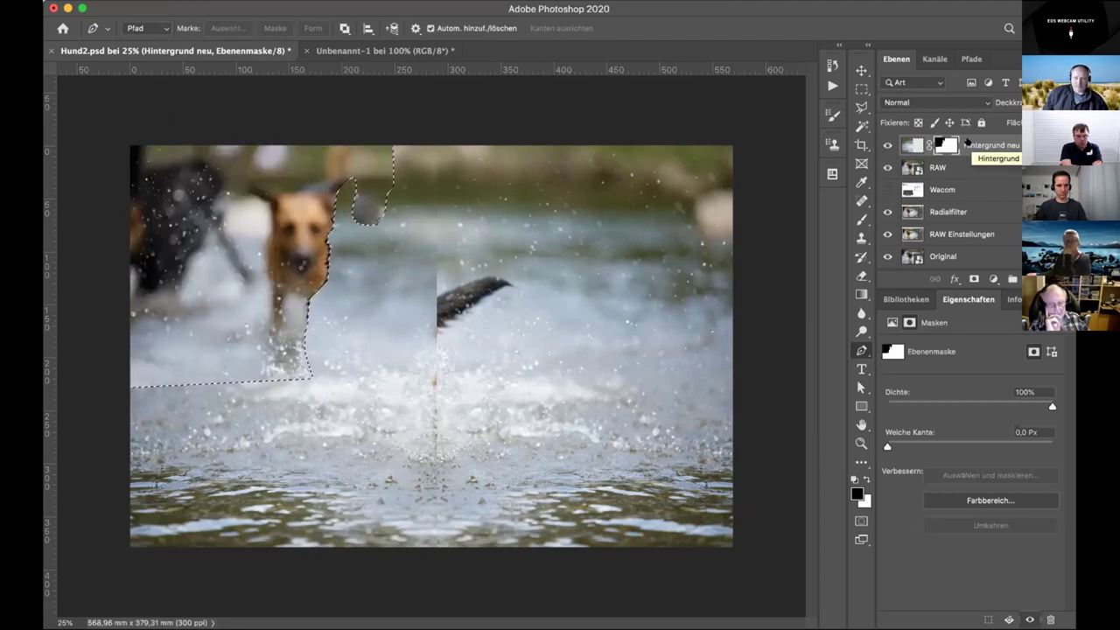
- Clear the selection and invert the Hintergrund neu layer mask
key("super+d")
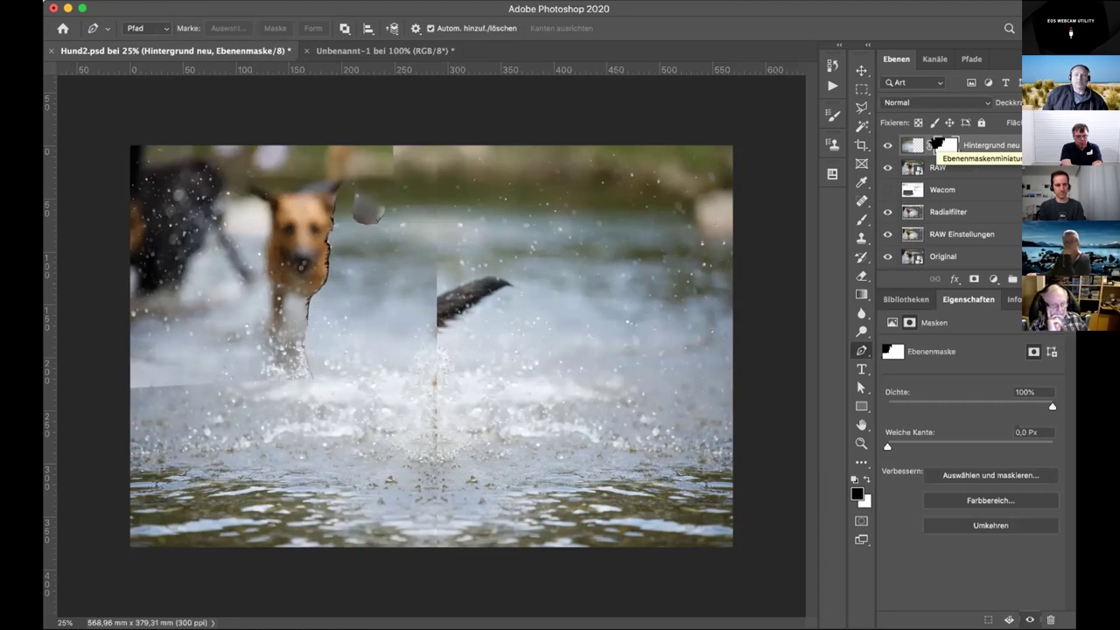
key("super+i")
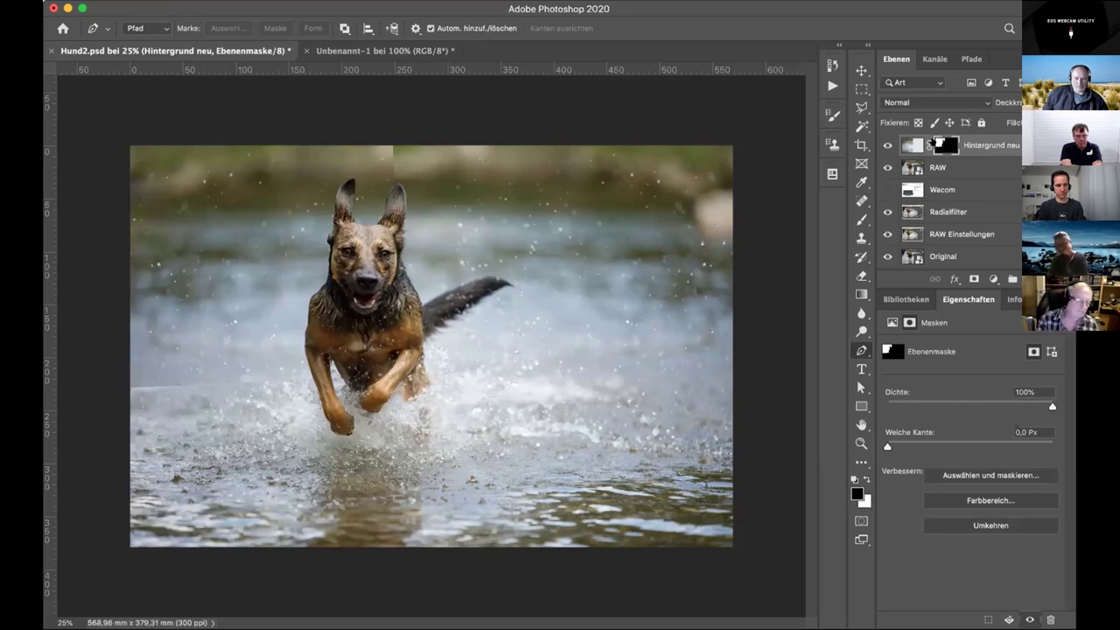
- Inspect the mask on its own and blend the vertical background seam above the right ear using the Brush at 74% opacity
key("super+plus")
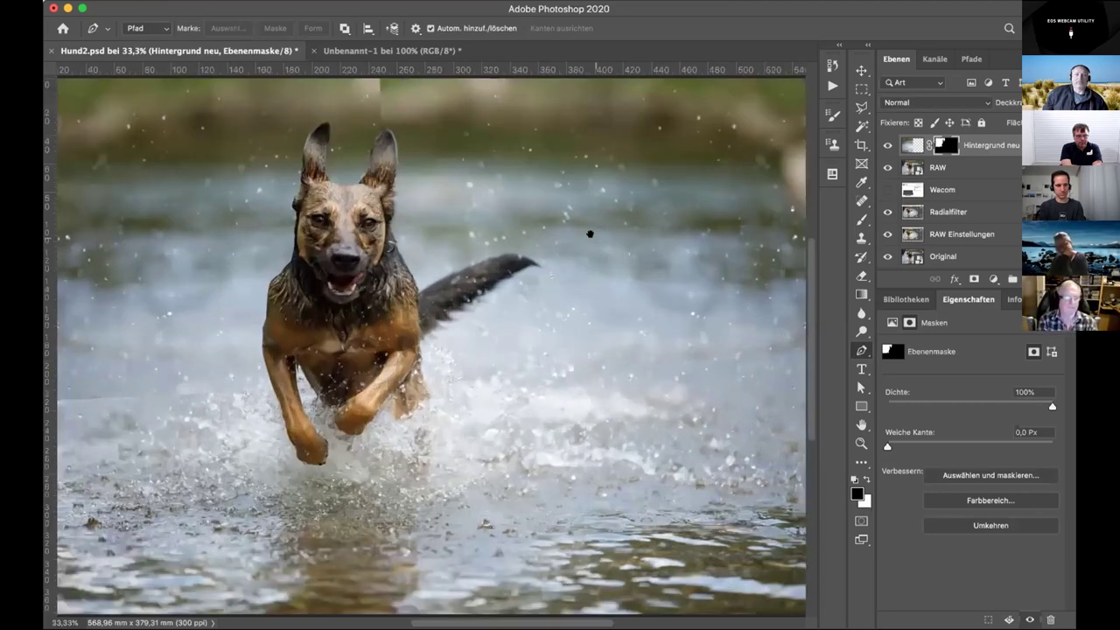
left_click_drag(589, 230, 655, 365)
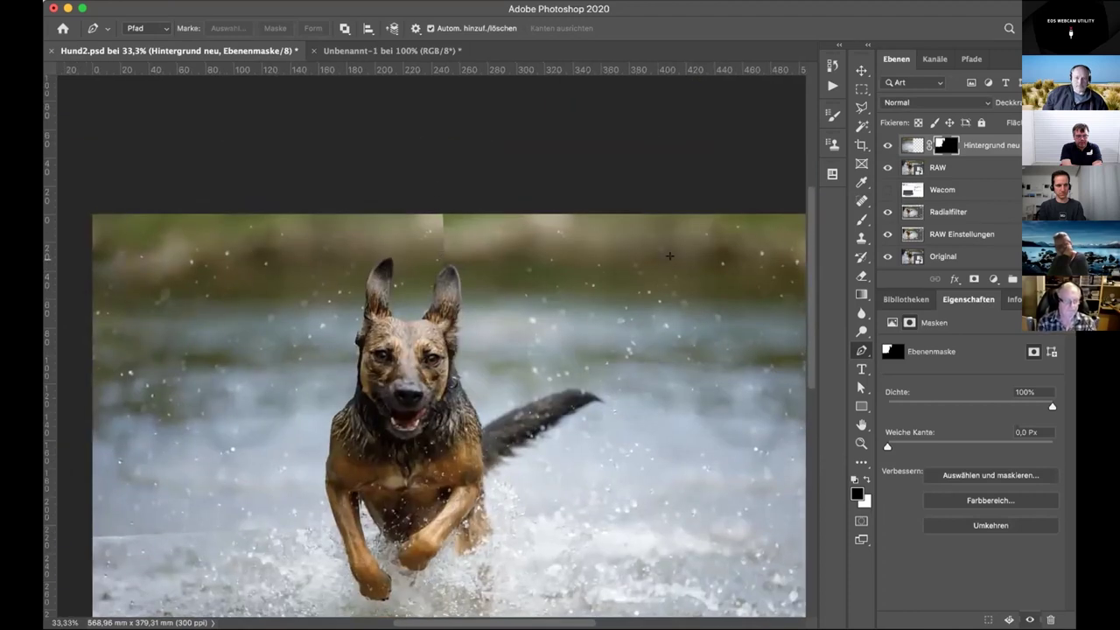
key("alt+backslash")
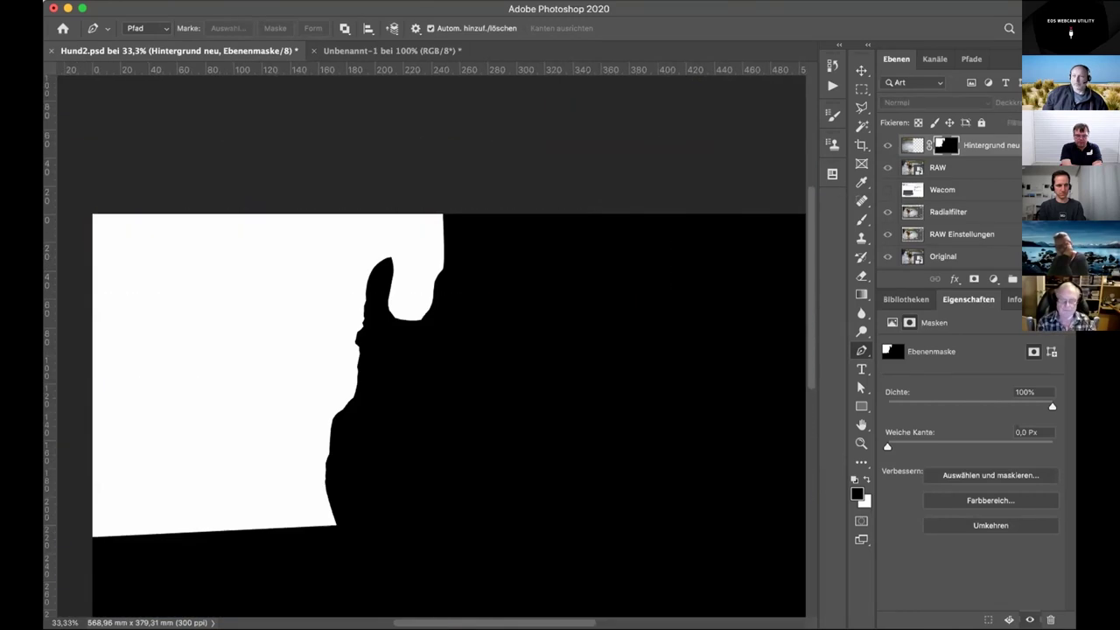
key("alt+backslash")
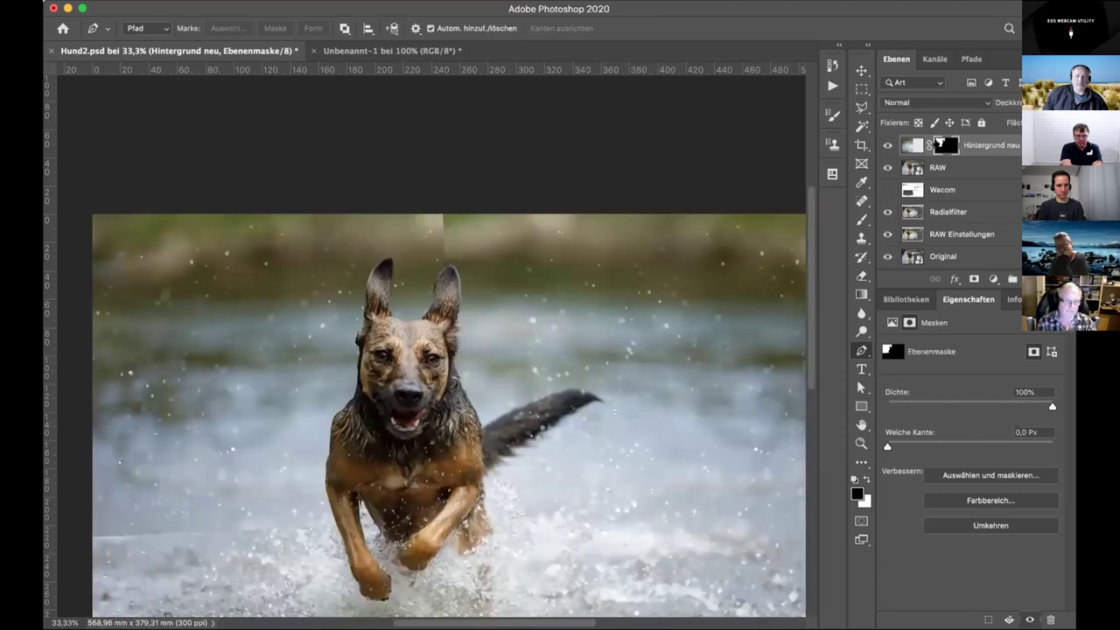
left_click(862, 217)
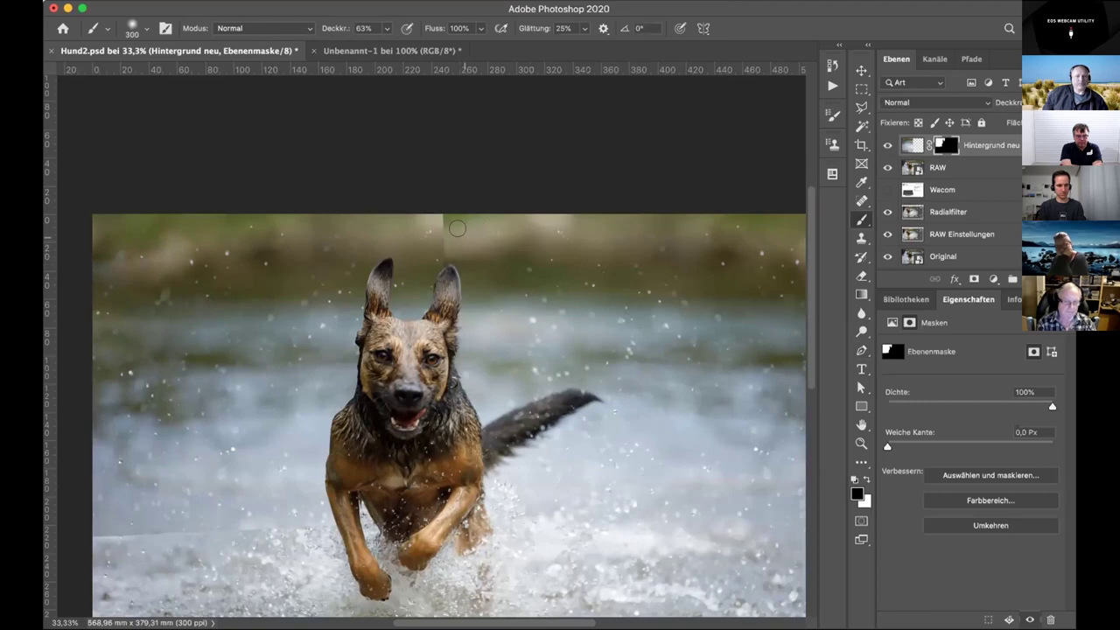
left_click_drag(326, 27, 337, 28)
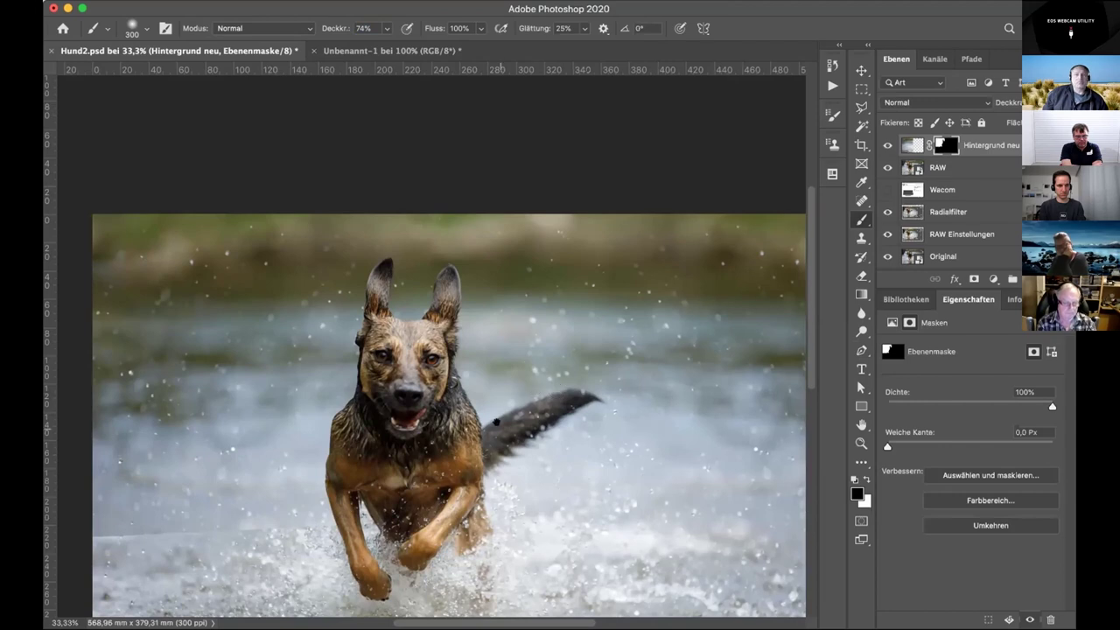
- Set the Brush to 53% opacity and size 600 and paint black on the mask over the water spray beside the front leg
scroll(496, 423, "down", 5)
key("super+plus")
key("super+plus")
scroll(233, 337, "left", 5)
mouse_move(105, 372)
left_mouse_down()
mouse_move(613, 364)
mouse_move(149, 361)
left_mouse_up()
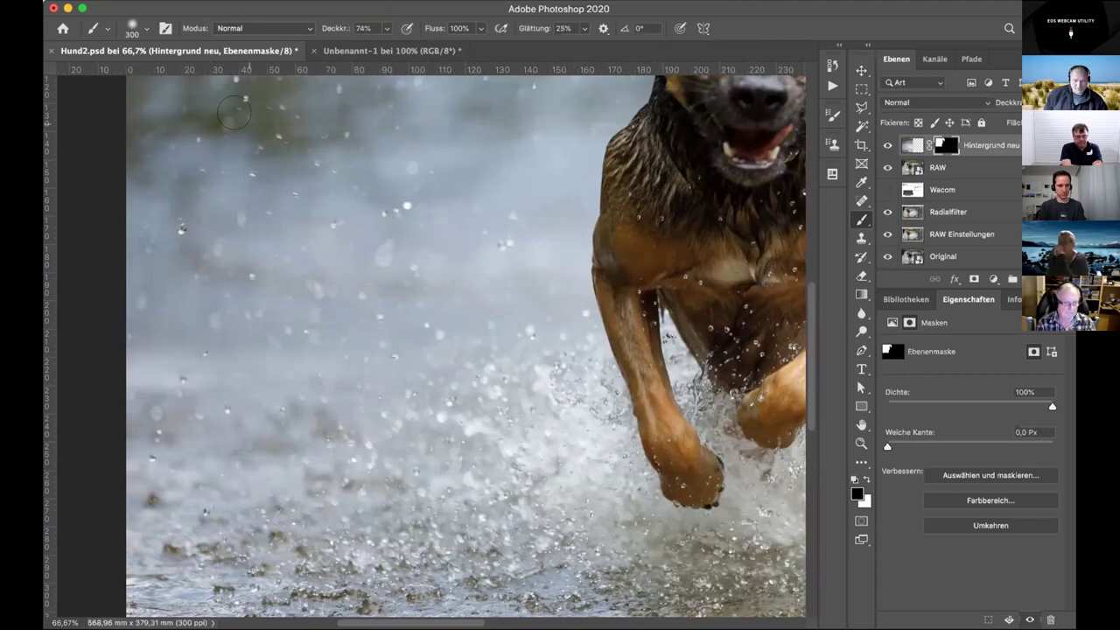
left_click_drag(334, 27, 312, 28)
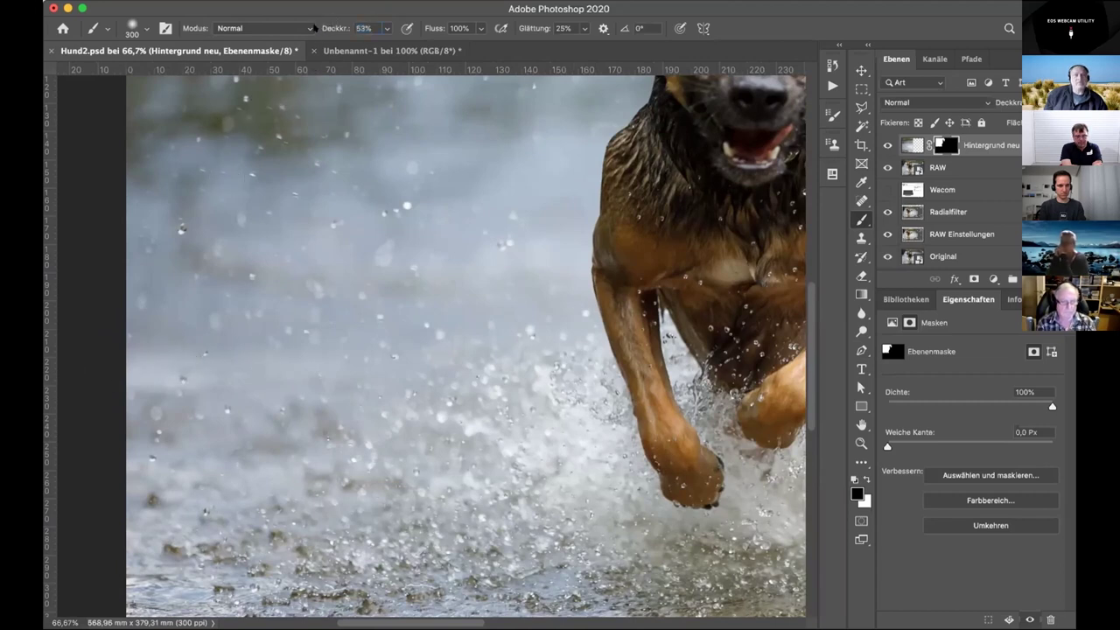
left_click(518, 359)
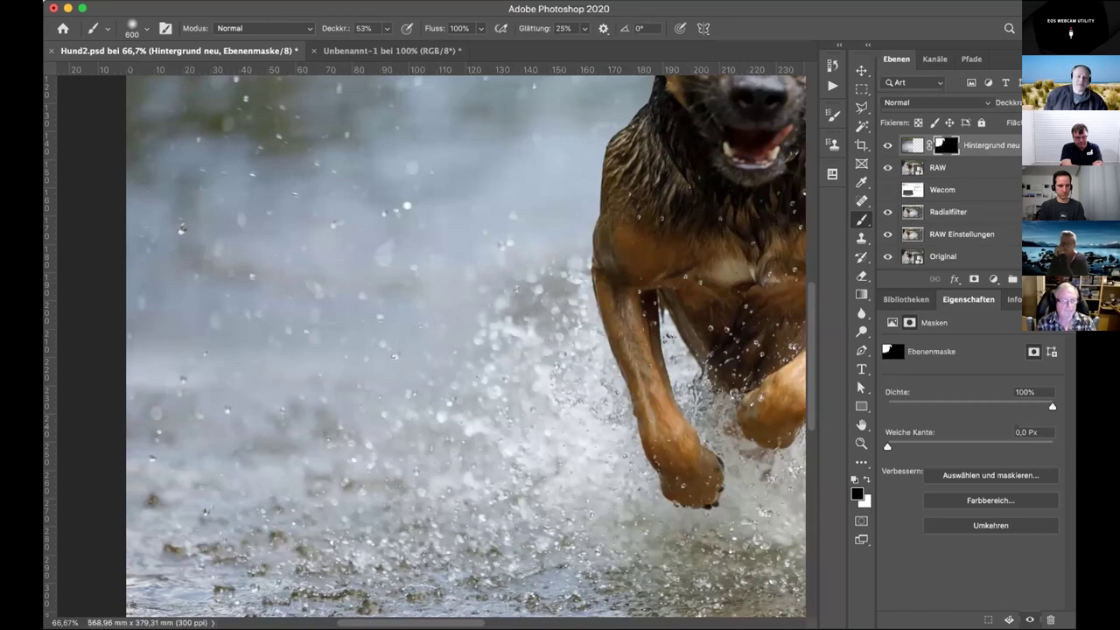
- Compare the whole picture with the Hintergrund neu layer hidden and shown
key("super+minus")
key("super+minus")
key("super+minus")
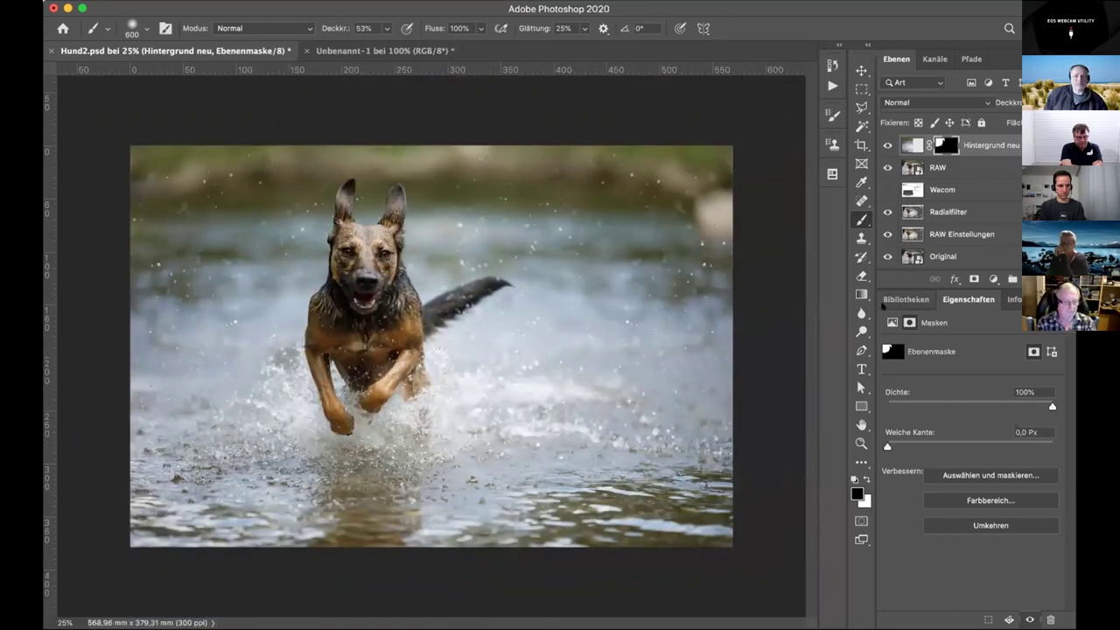
left_click(886, 143)
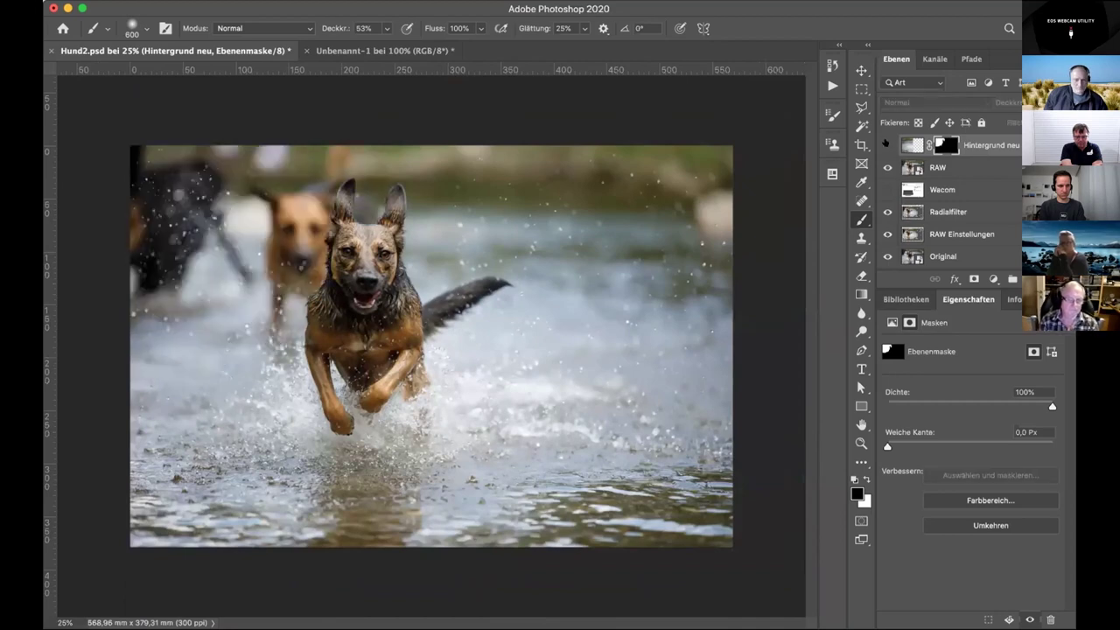
left_click(886, 143)
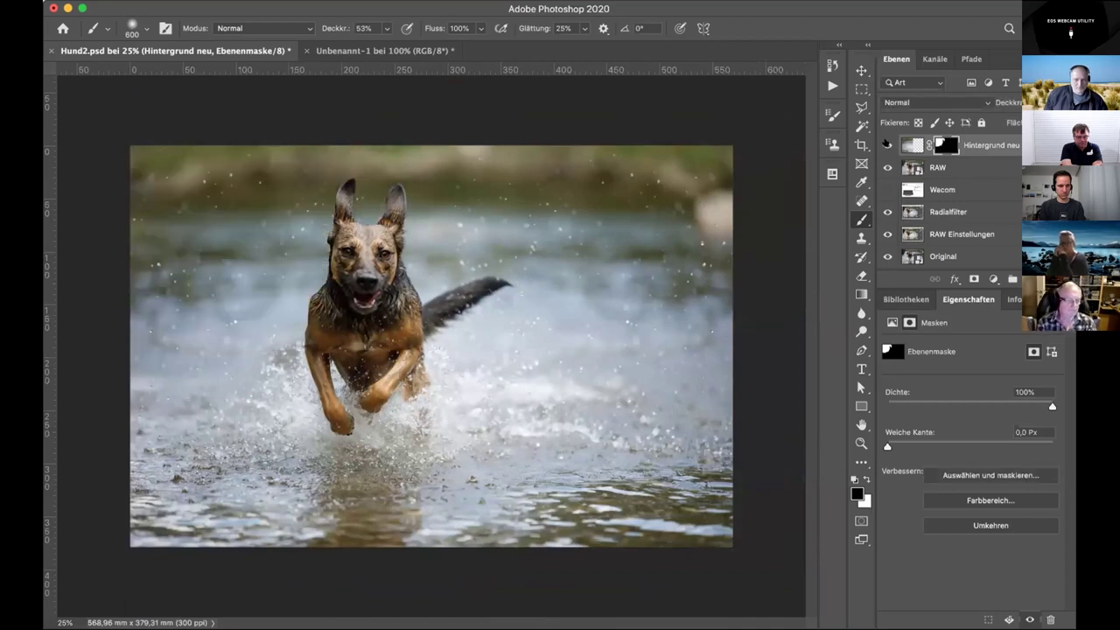
left_click(886, 144)
left_click(886, 144)
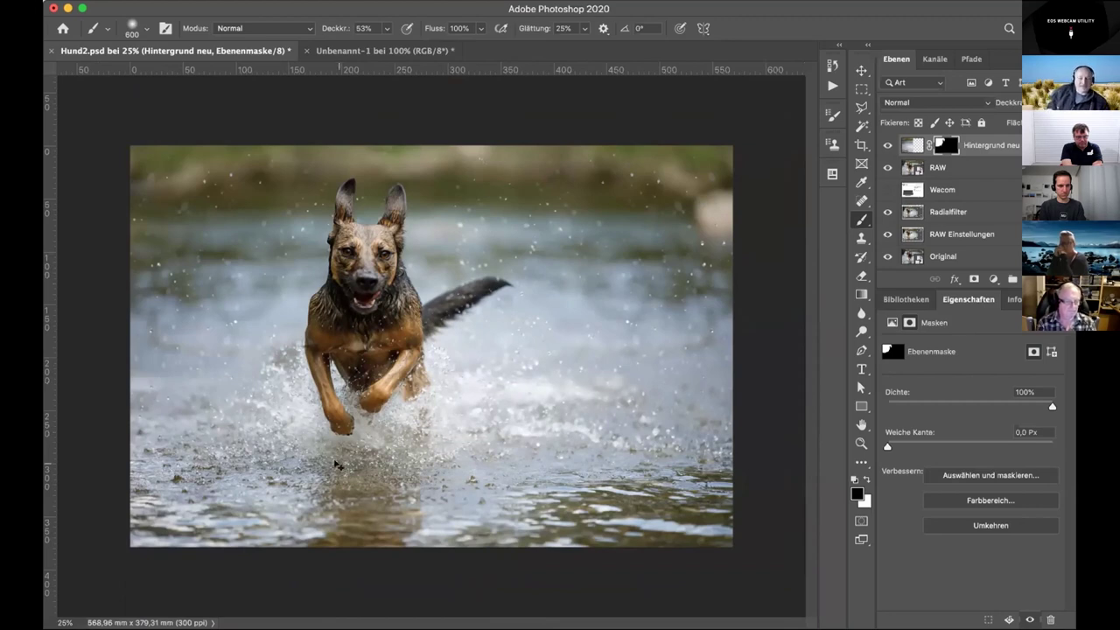
- Examine the masked fur edge along the dog's chest and shoulder up close and reduce the Brush size to 300
key("super+plus")
key("super+plus")
key("super+plus")
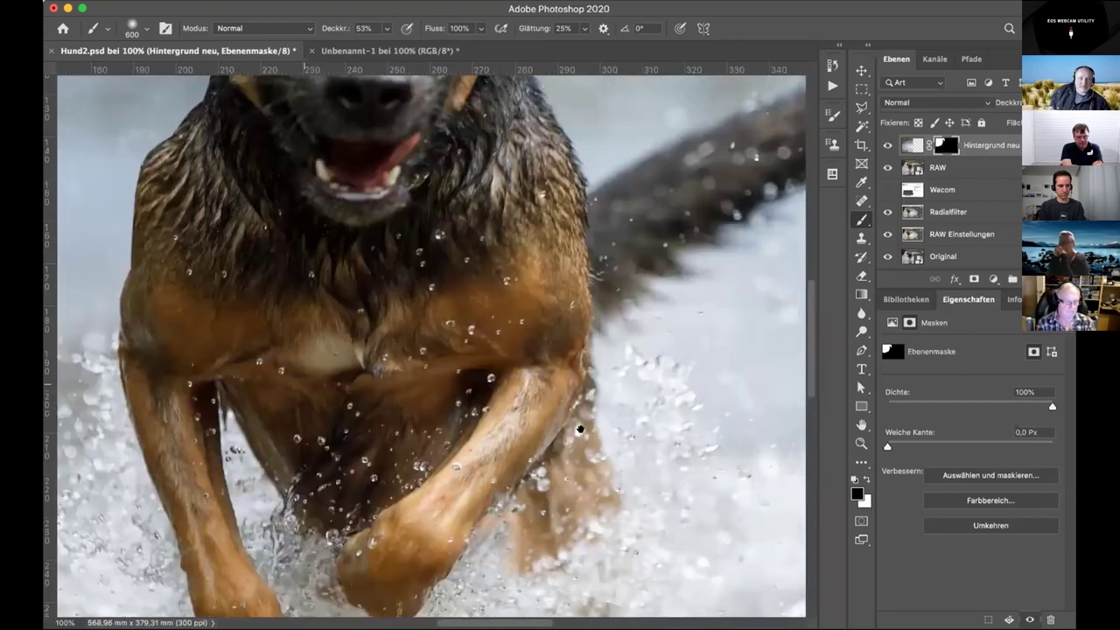
key("super+plus")
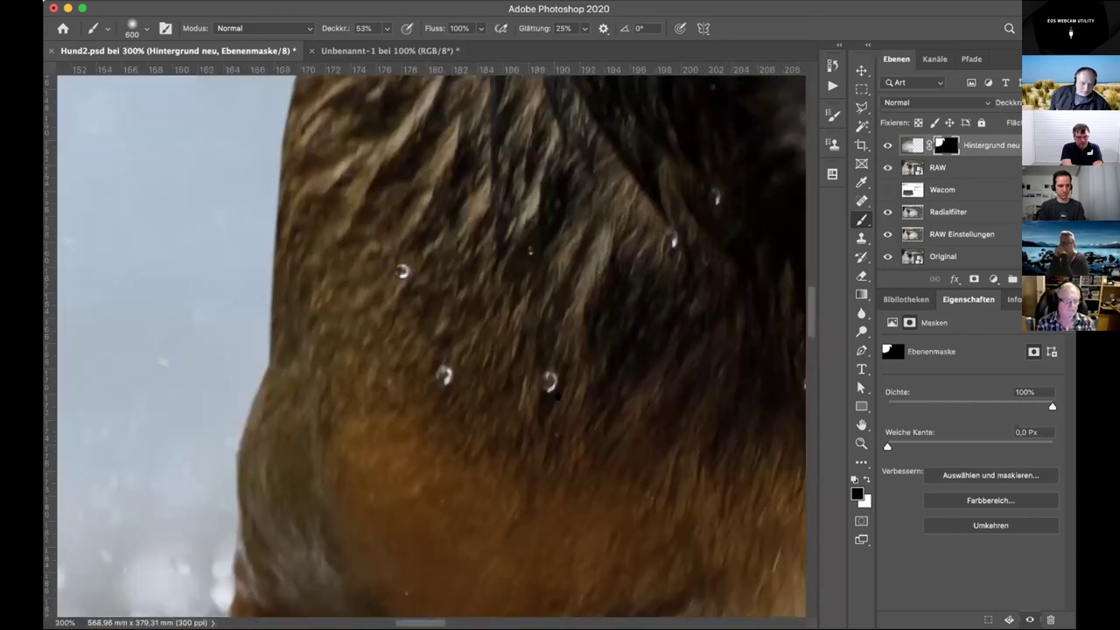
key("super+plus")
scroll(456, 351, "up", 5)
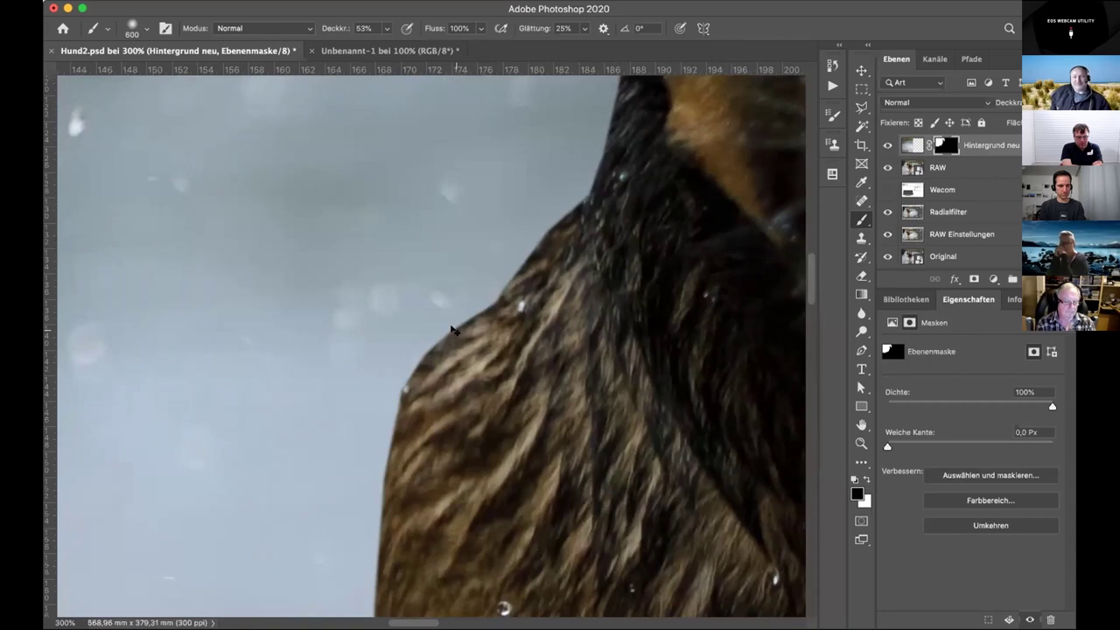
key("super+minus")
key("super+minus")
key("super+minus")
key("bracketleft")
key("bracketleft")
key("bracketleft")
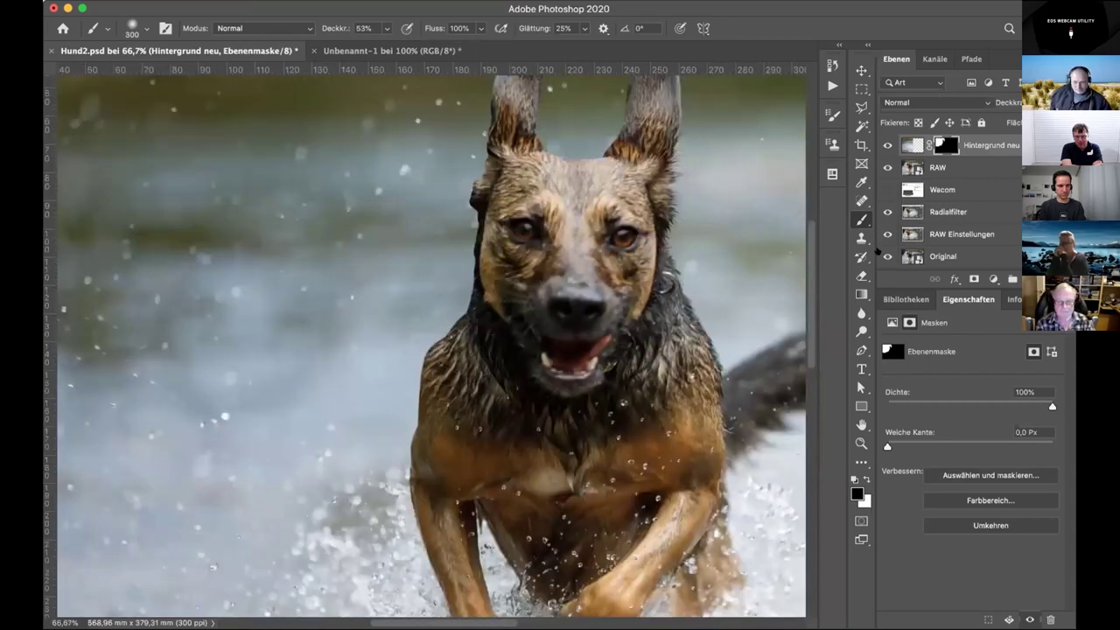
- Compare the masked shoulder fur edge with the Original layer displayed on its own, and restore the other visible layers
key("super+plus")
key("super+plus")
key("super+plus")
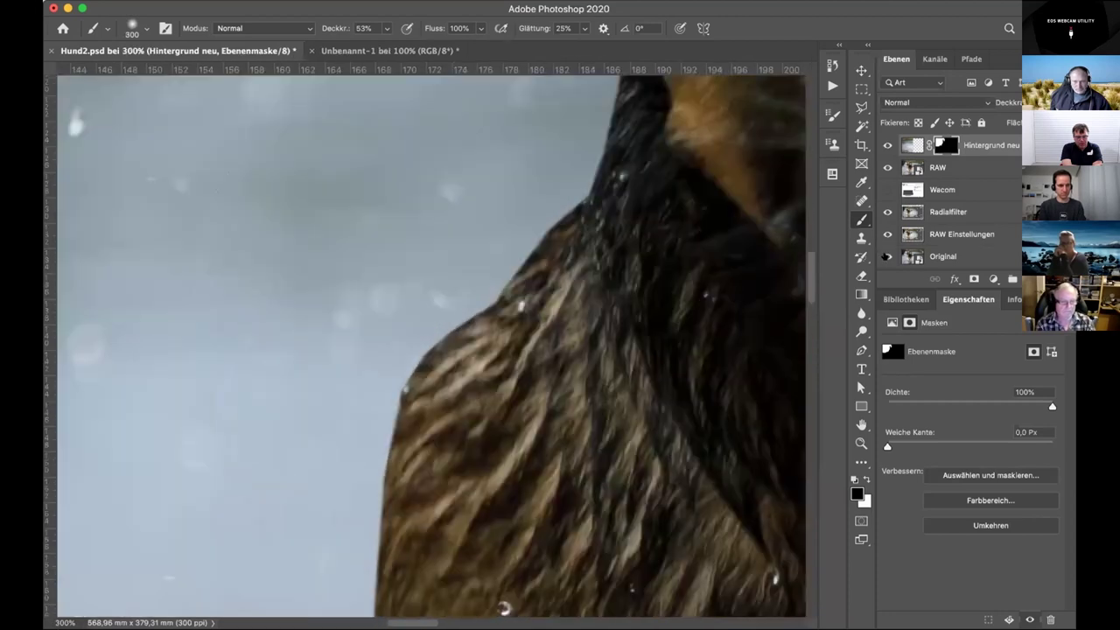
left_click(886, 256, "alt")
left_click(886, 256, "alt")
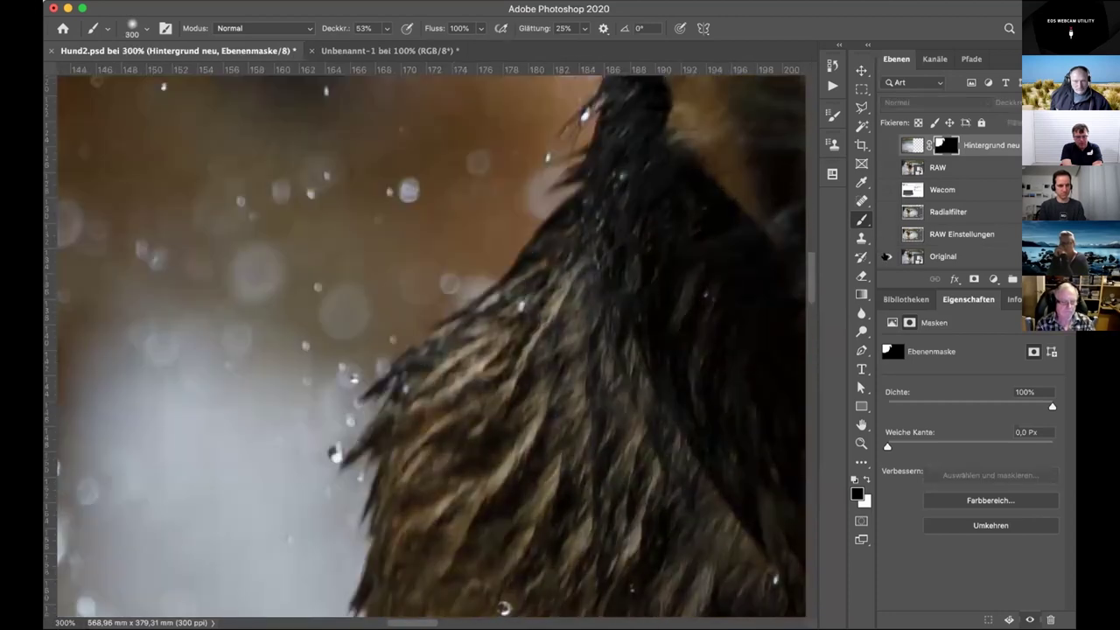
left_click(886, 257, "alt")
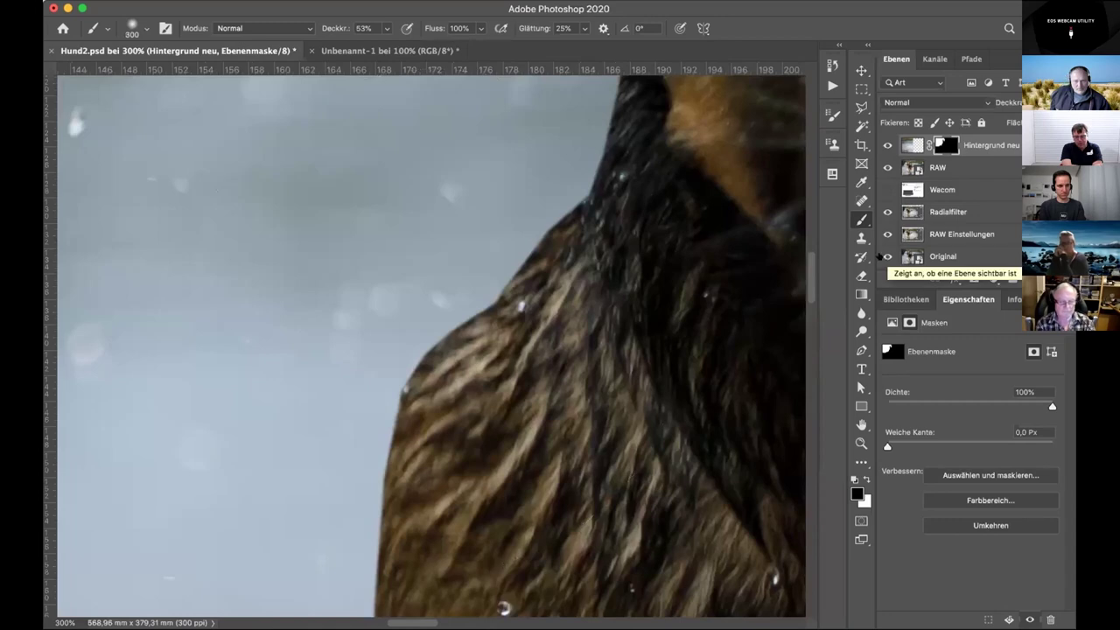
left_click(886, 256, "alt")
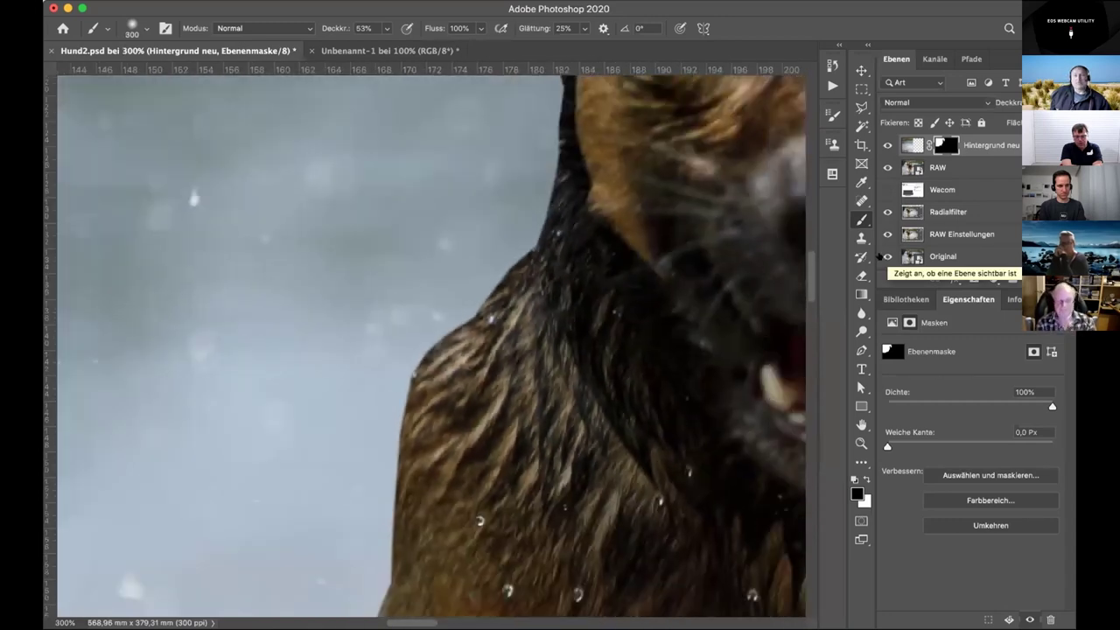
- Activate the image of the Hintergrund neu layer instead of its mask and reduce the Brush size to 40 for the shoulder edge
key("super+minus")
left_click(913, 145)
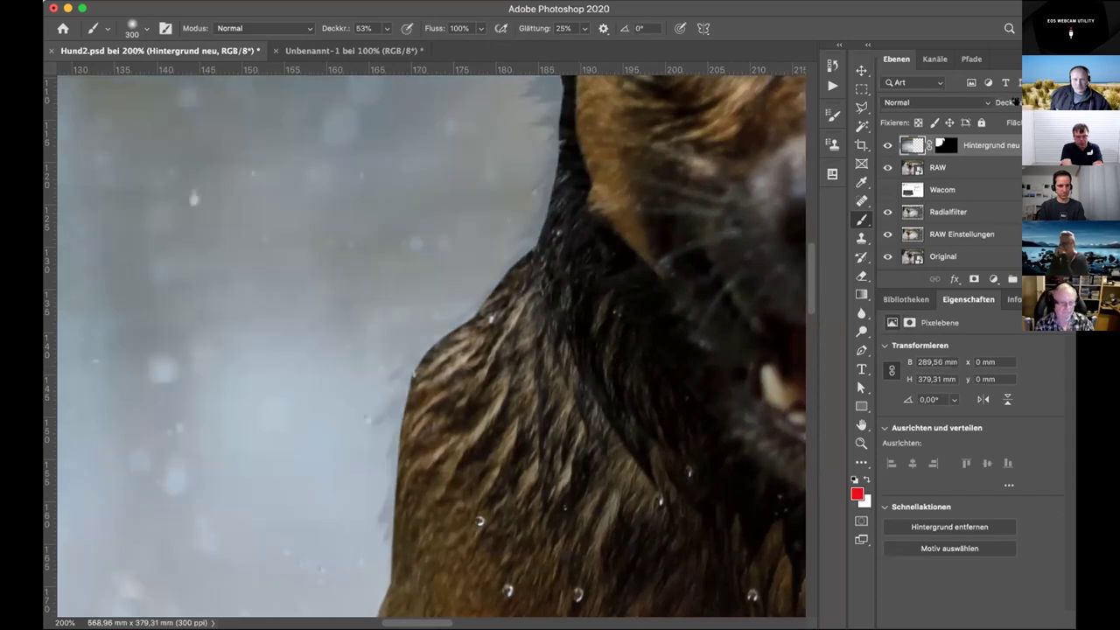
key("super+plus")
key("super+plus")
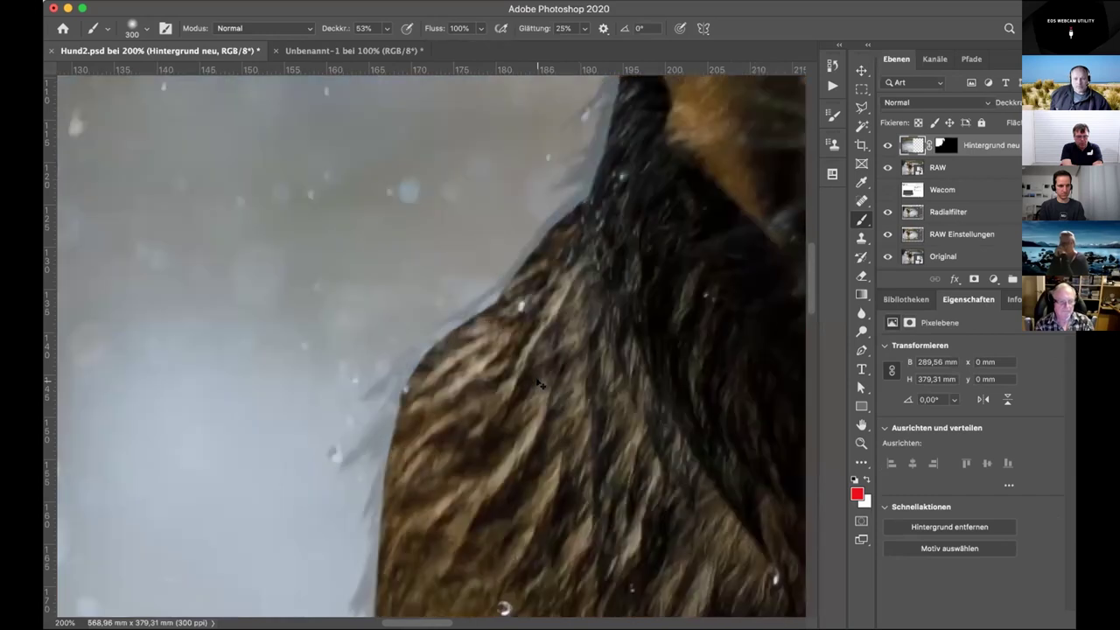
left_click_drag(486, 475, 516, 193)
key("bracketleft")
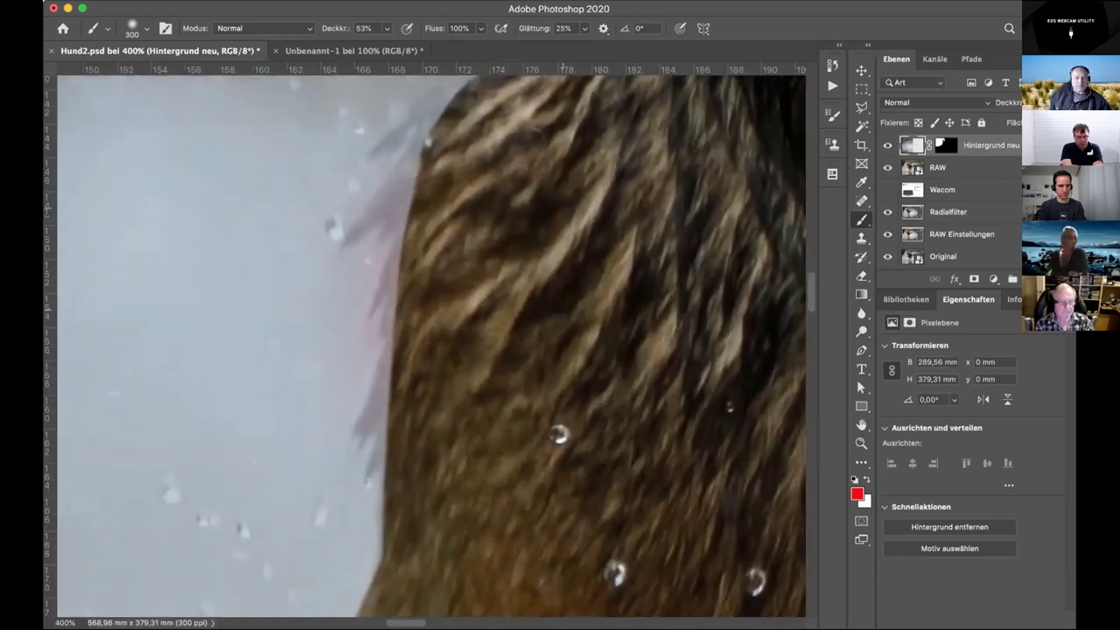
key("bracketleft")
key("bracketleft")
key("bracketleft")
key("bracketleft")
key("bracketleft")
key("bracketleft")
key("bracketleft")
key("bracketleft")
key("bracketleft")
key("bracketleft")
key("bracketleft")
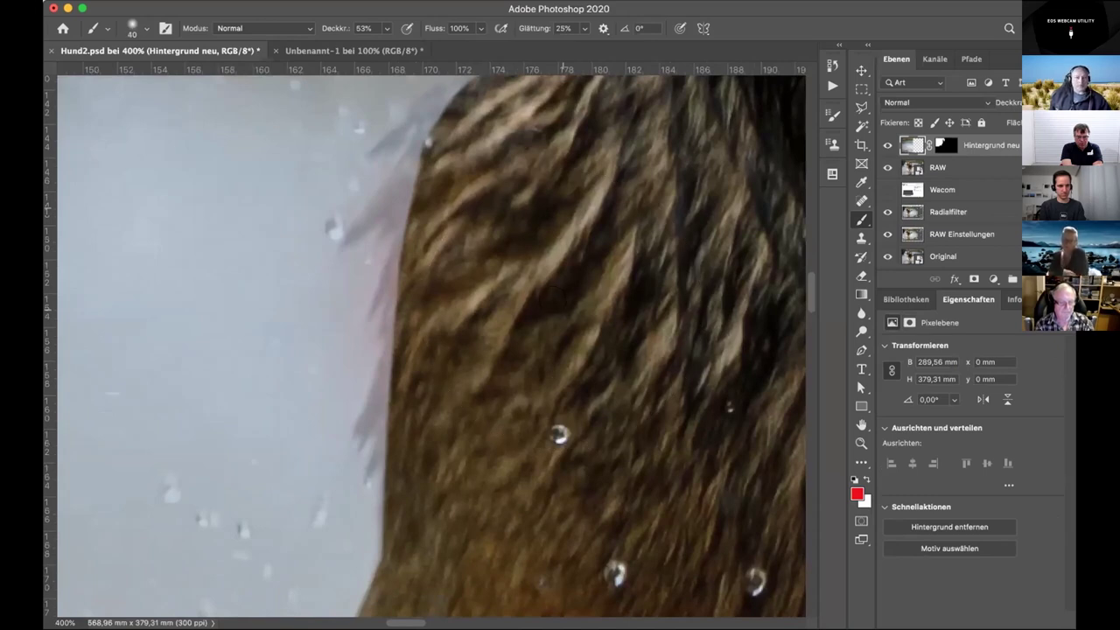
- View the Wacom layer at full canvas with RAW and Hintergrund neu hidden, and show those two layers again
left_click(884, 189)
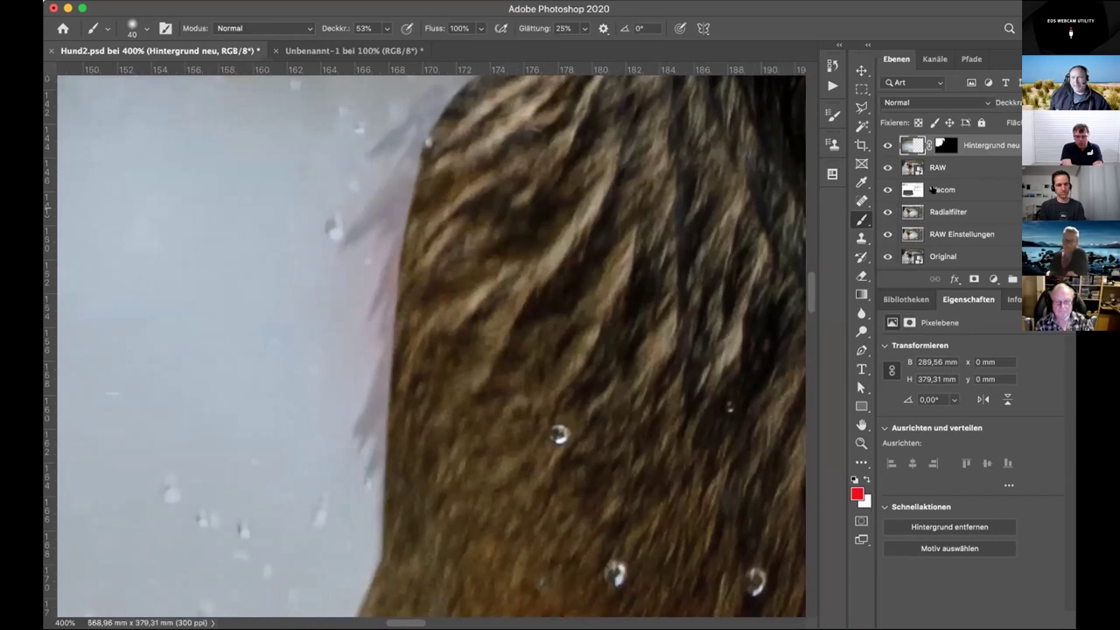
left_click(886, 146)
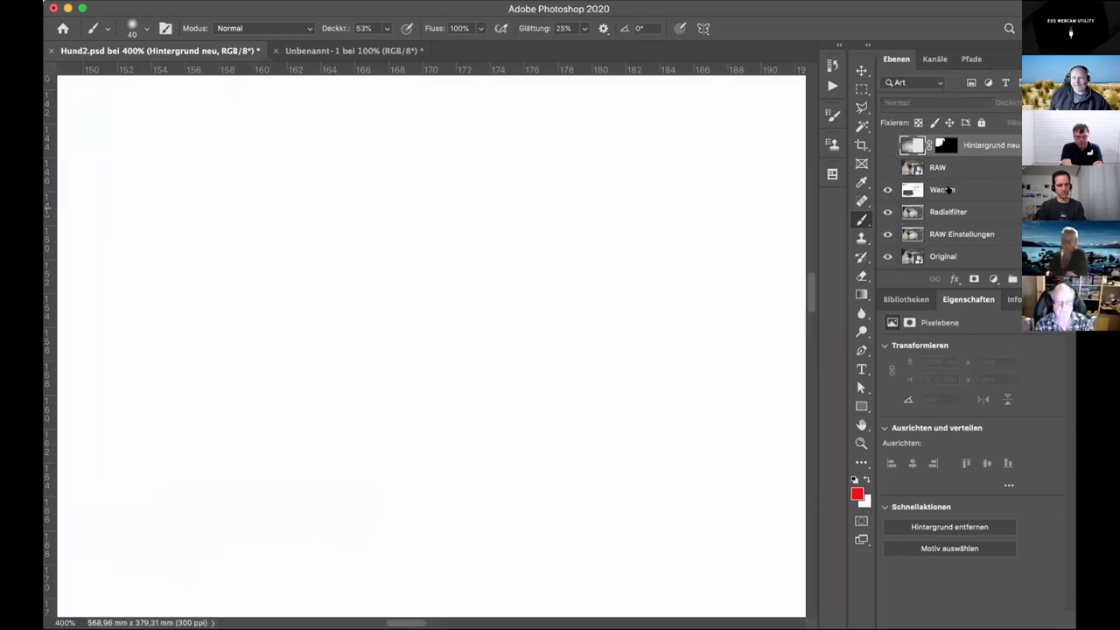
key("super+0")
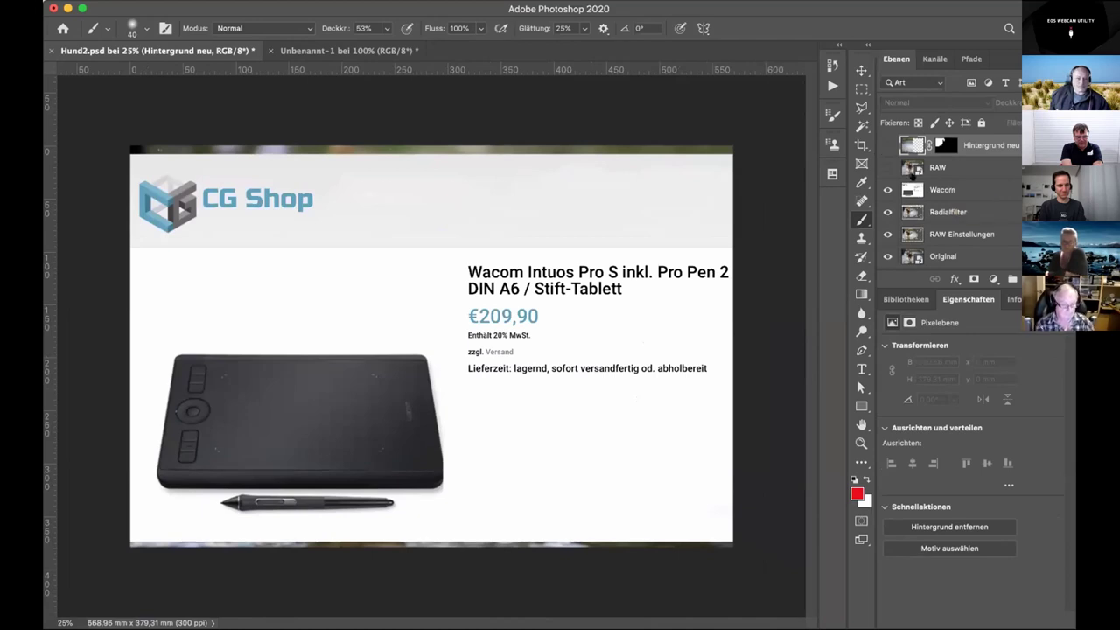
left_click(886, 166)
left_click(886, 144)
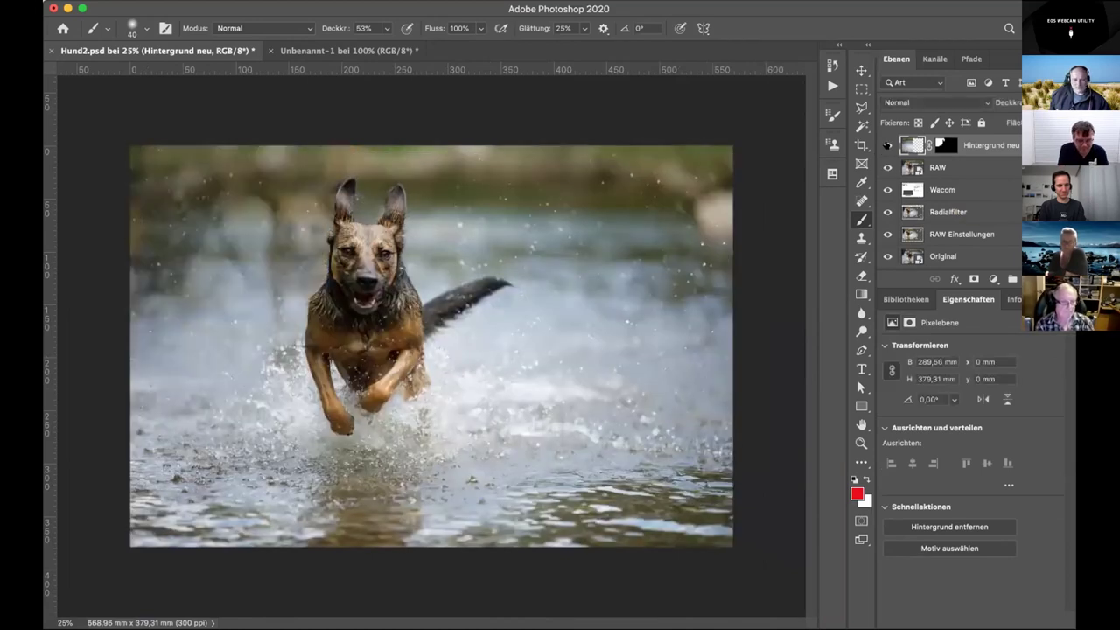
- Add a new layer, try a soft round red dab at 100% opacity beside the dog's shoulder, and undo the dab
key("super+plus")
key("super+plus")
key("super+plus")
key("super+plus")
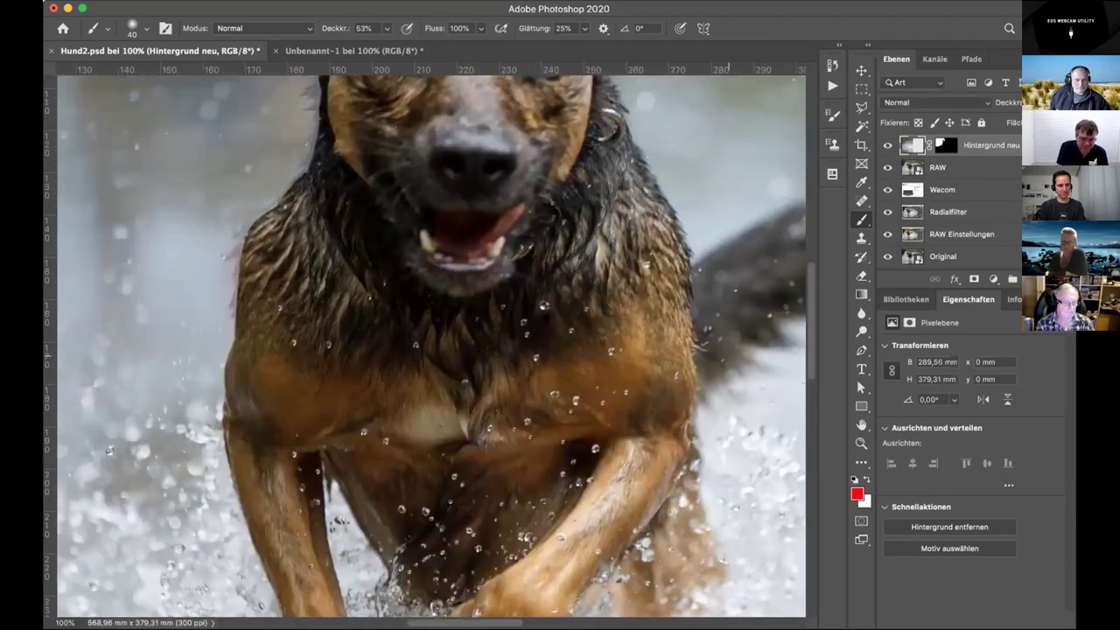
key("super+plus")
key("super+plus")
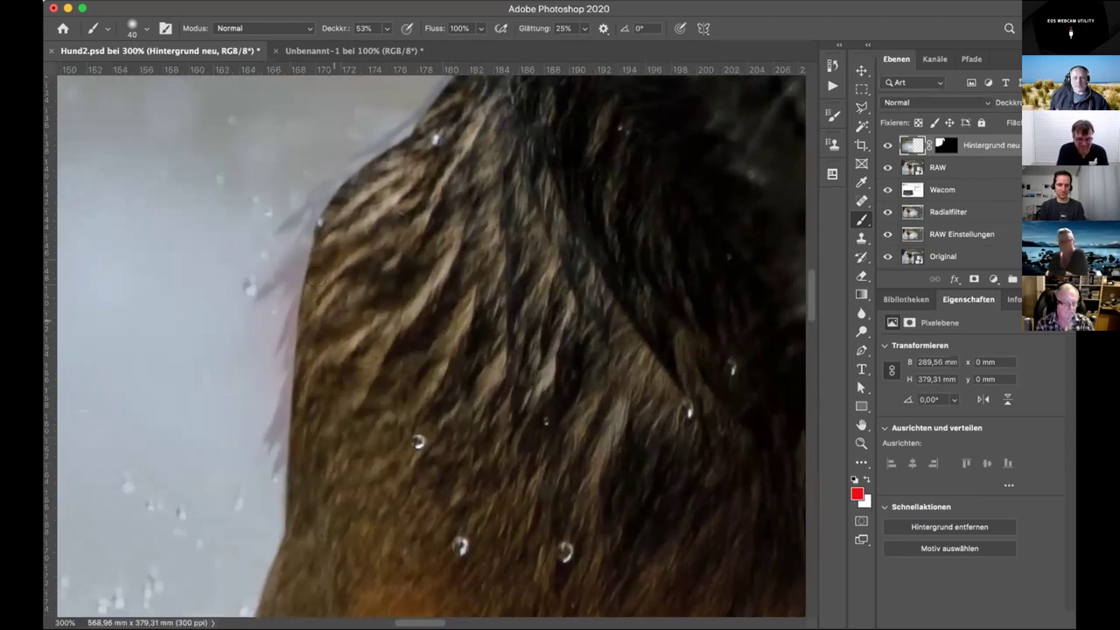
right_click(421, 222)
left_click(500, 368)
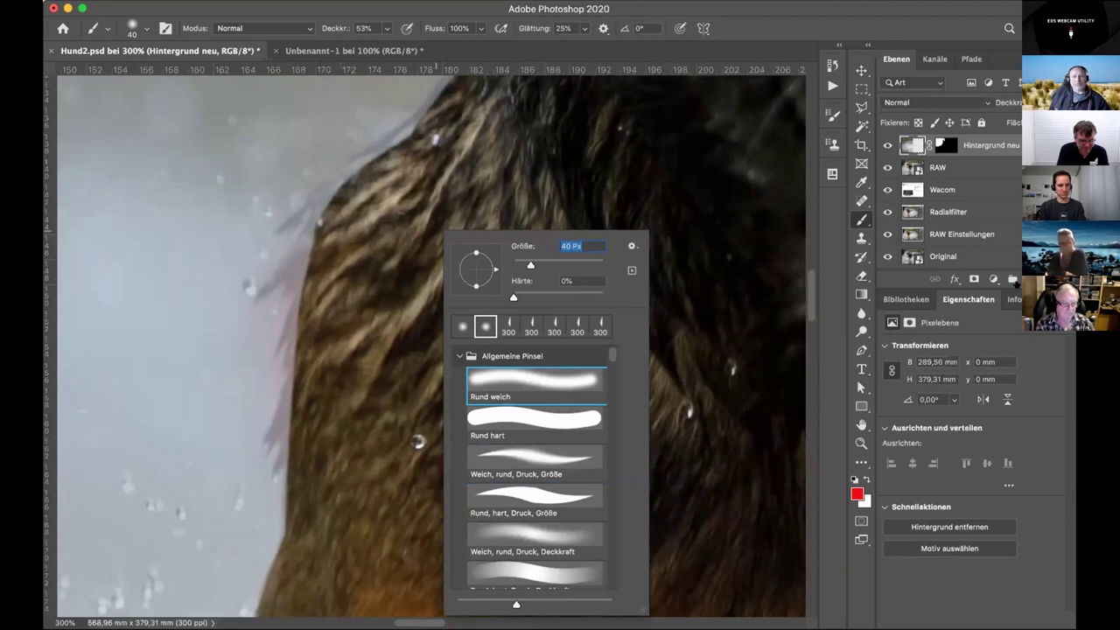
key("alt+shift+super+n")
key("bracketright")
key("bracketright")
key("bracketright")
key("bracketright")
key("0")
left_click(135, 193)
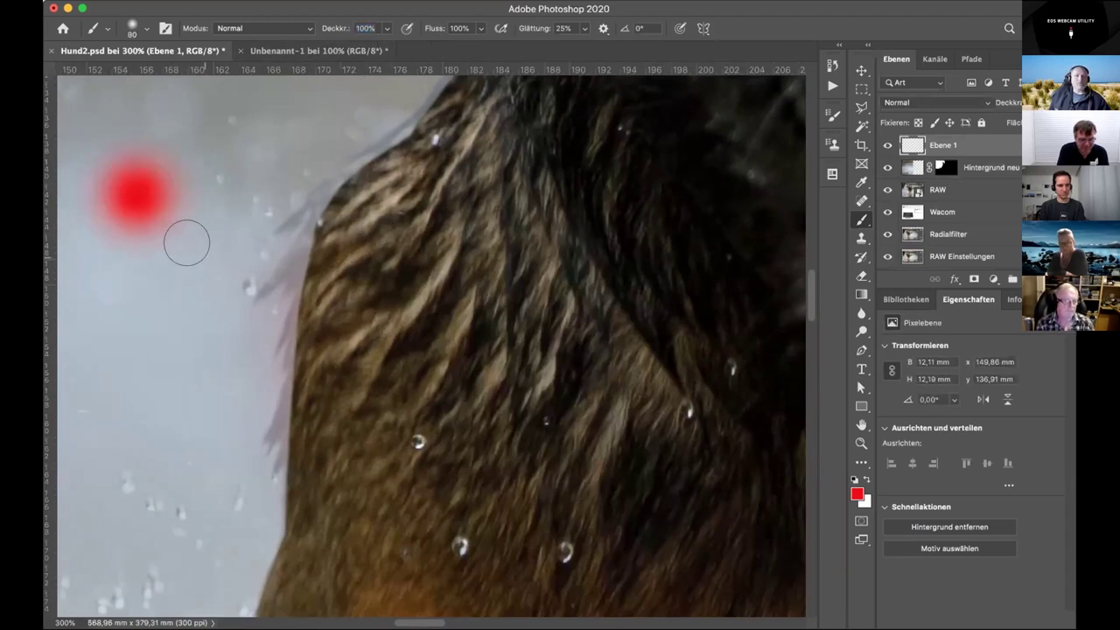
key("super+z")
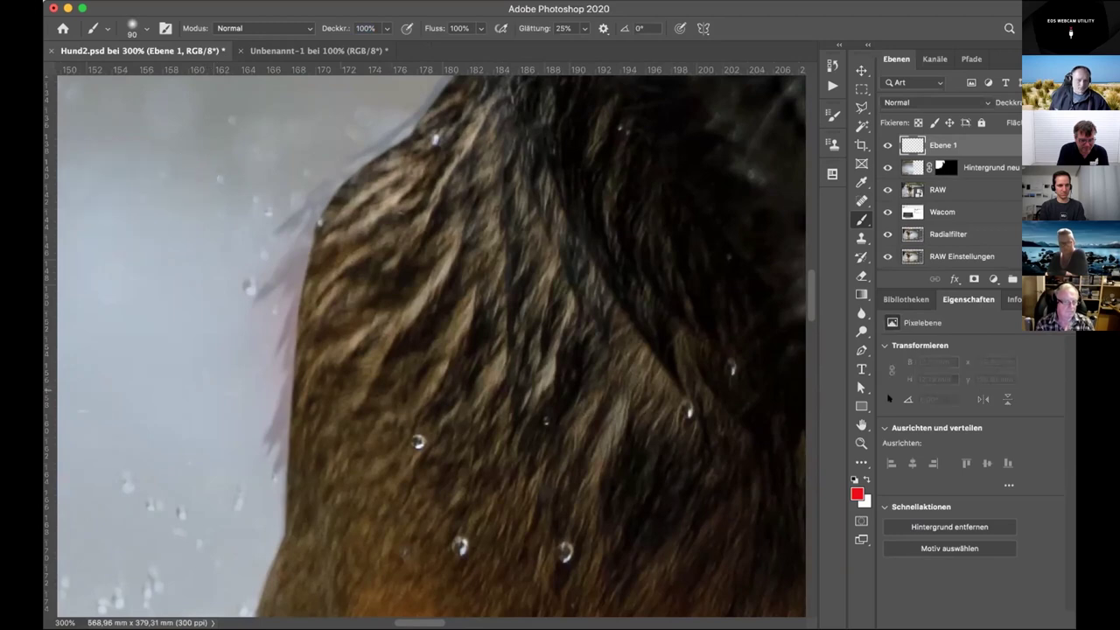
- Choose the Weich, rund, Druck, Größe brush preset and set its size to 23 px
right_click(446, 216)
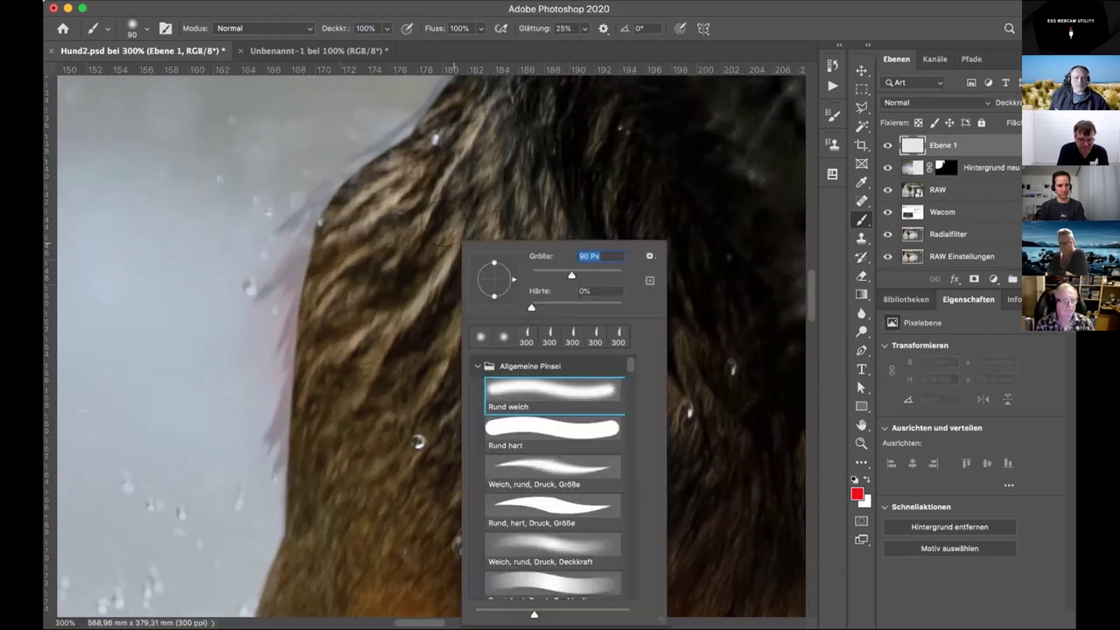
left_click(513, 457)
type("6")
type("qqqe")
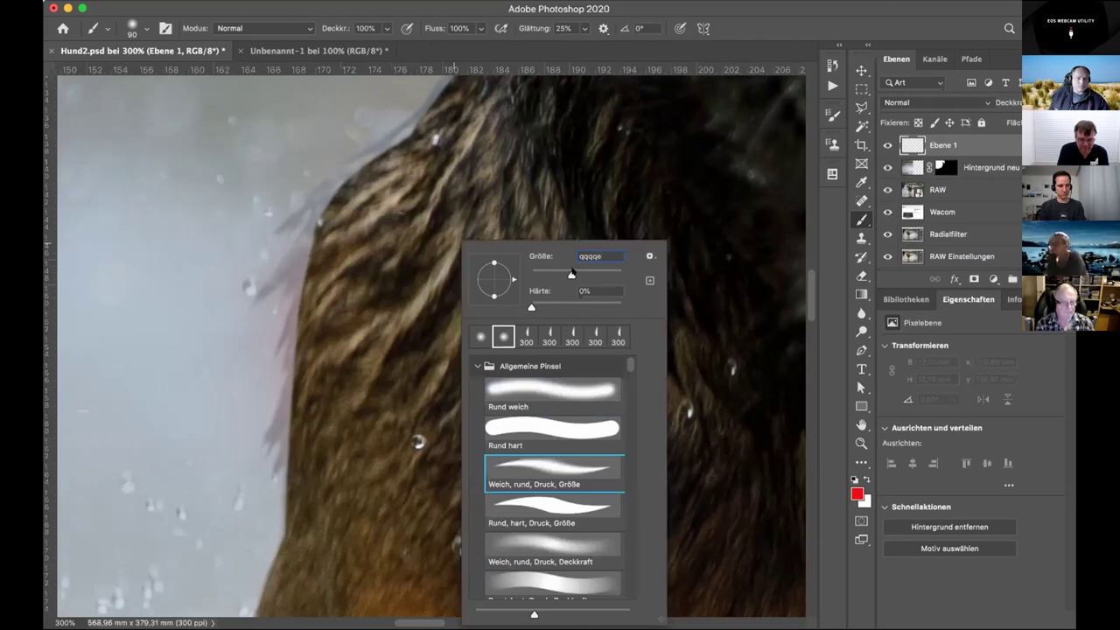
left_click_drag(569, 274, 555, 275)
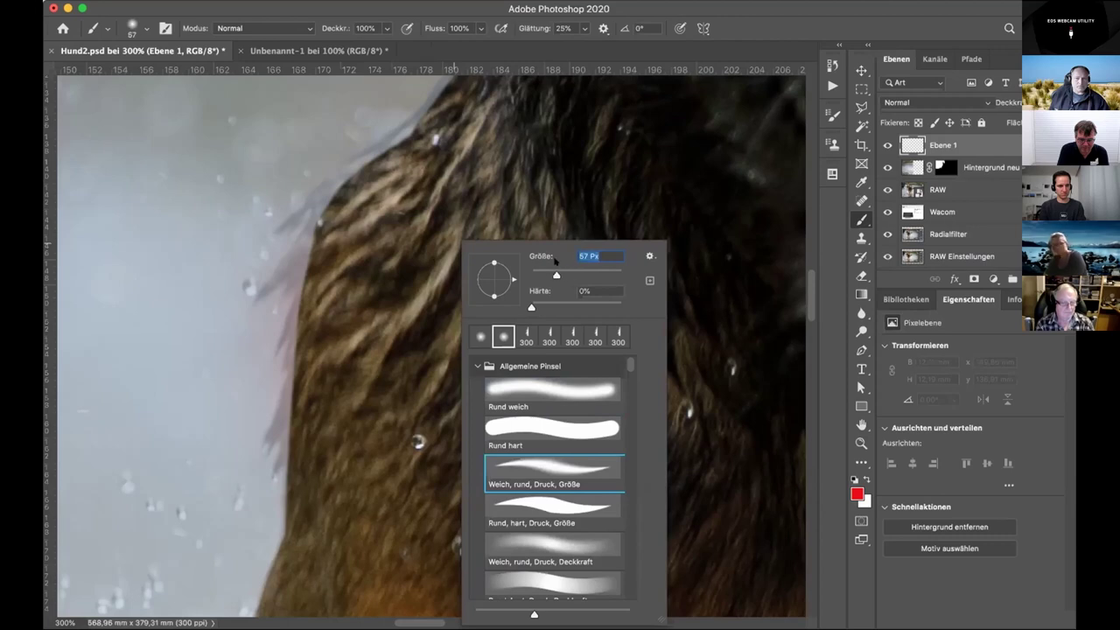
right_click(190, 170)
left_click_drag(303, 219, 278, 217)
key("Return")
- Test the tapered brush with four red strokes beside the dog on the new layer and delete that layer
mouse_move(243, 164)
left_mouse_down()
mouse_move(213, 217)
mouse_move(245, 269)
mouse_move(193, 402)
left_mouse_up()
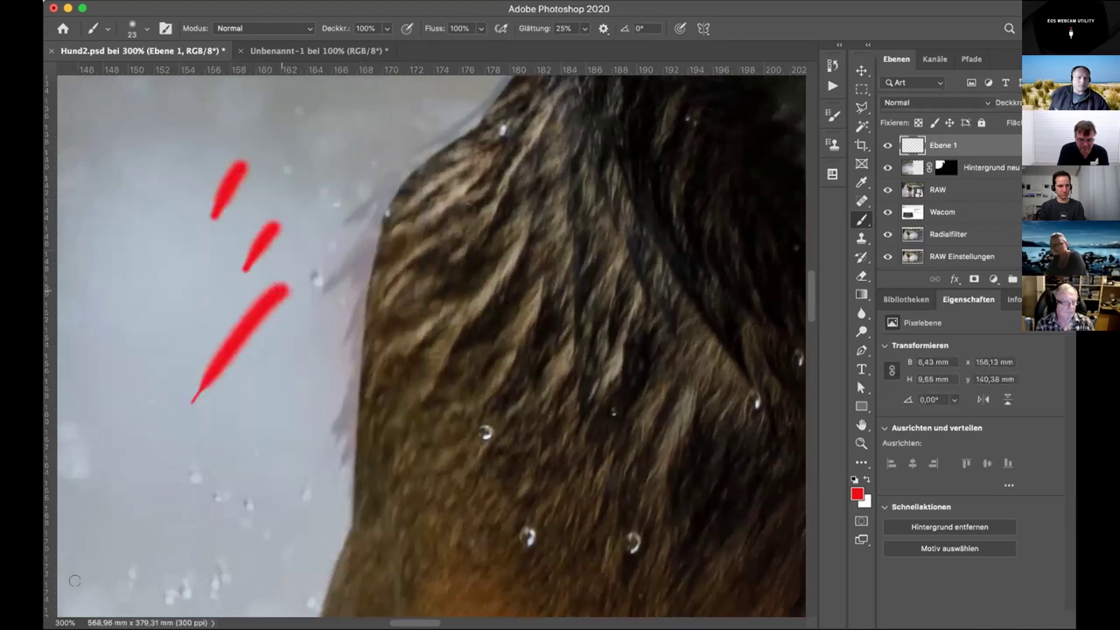
left_click_drag(307, 371, 231, 489)
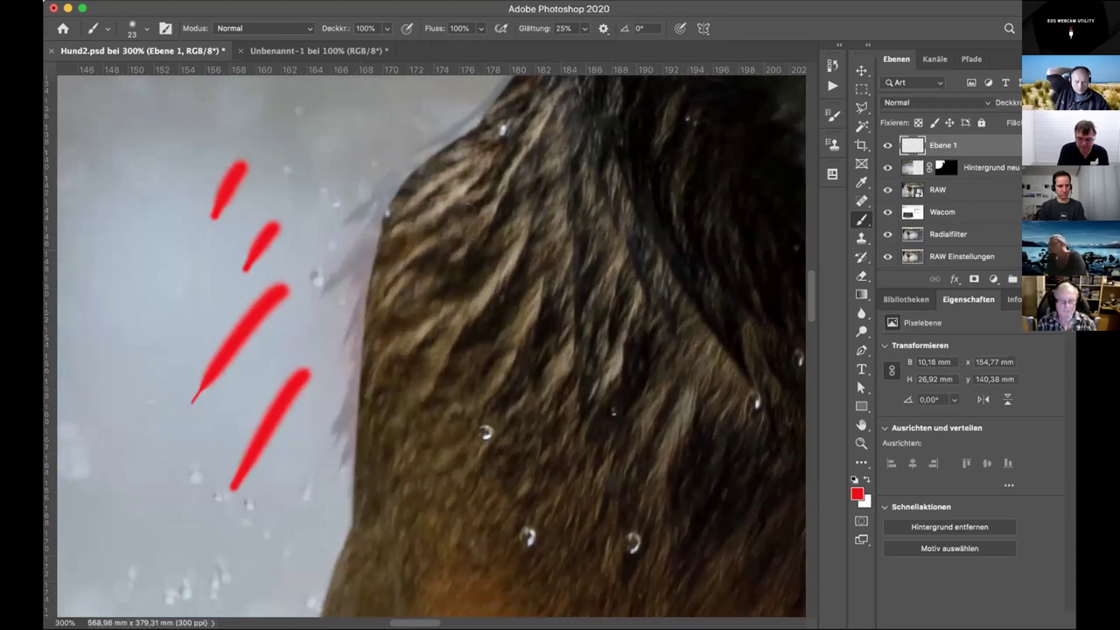
key("Delete")
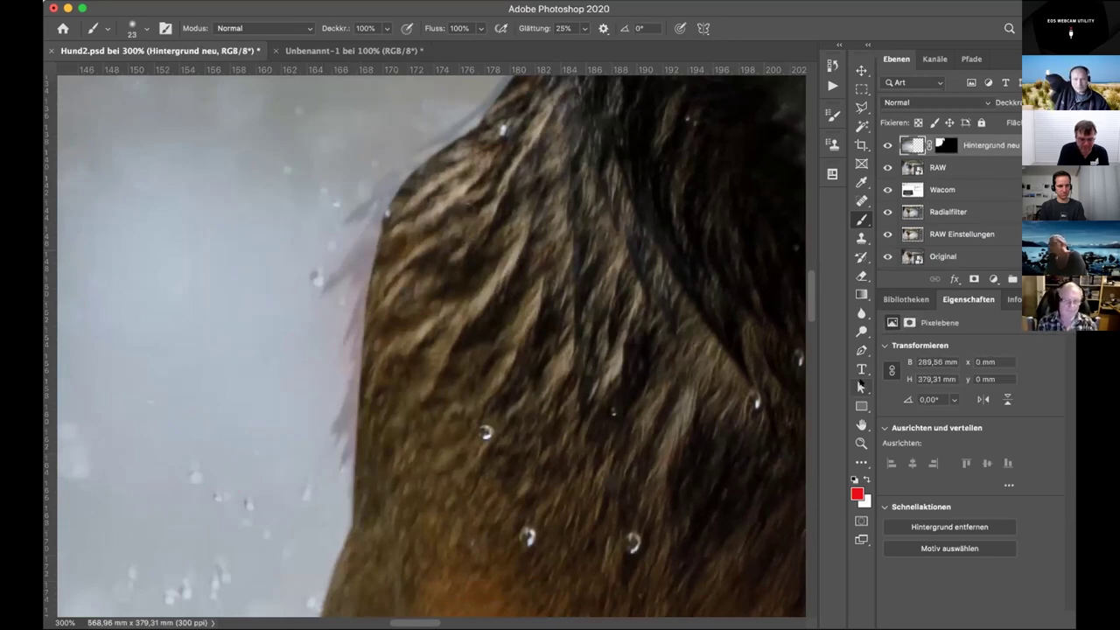
- Paint tapered black fur strands along the shoulder edge on the Hintergrund neu layer with the Brush at 65% opacity, and activate the layer's mask
left_click(854, 479)
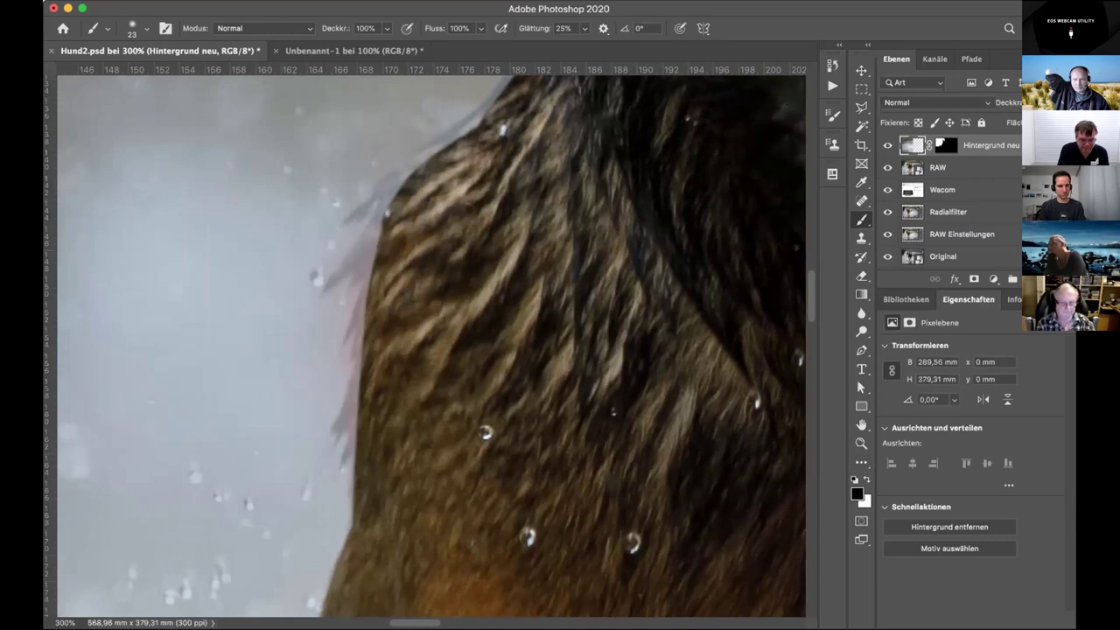
left_click_drag(333, 30, 321, 28)
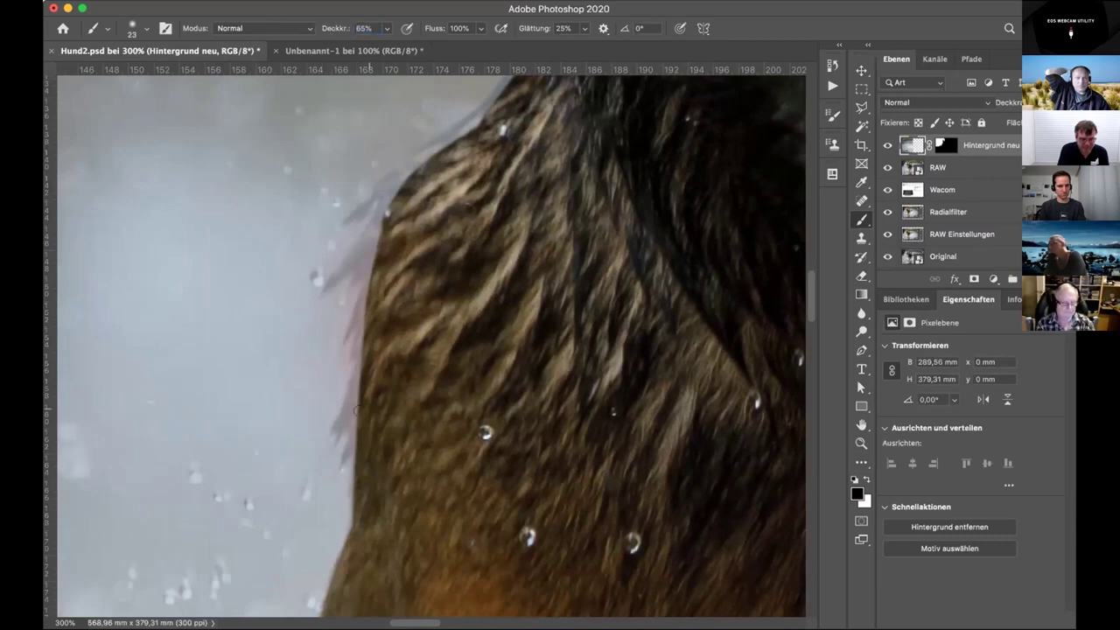
left_click_drag(359, 378, 332, 485)
left_click_drag(363, 338, 346, 390)
left_click_drag(364, 312, 351, 369)
left_click_drag(367, 288, 344, 362)
left_click_drag(373, 268, 346, 333)
left_click_drag(376, 246, 341, 310)
left_click_drag(383, 219, 329, 297)
left_click_drag(404, 184, 355, 236)
left_click_drag(432, 153, 350, 234)
left_click_drag(385, 212, 358, 268)
left_click_drag(366, 314, 353, 356)
left_click_drag(488, 107, 378, 187)
left_click_drag(470, 126, 402, 181)
left_click_drag(457, 133, 372, 229)
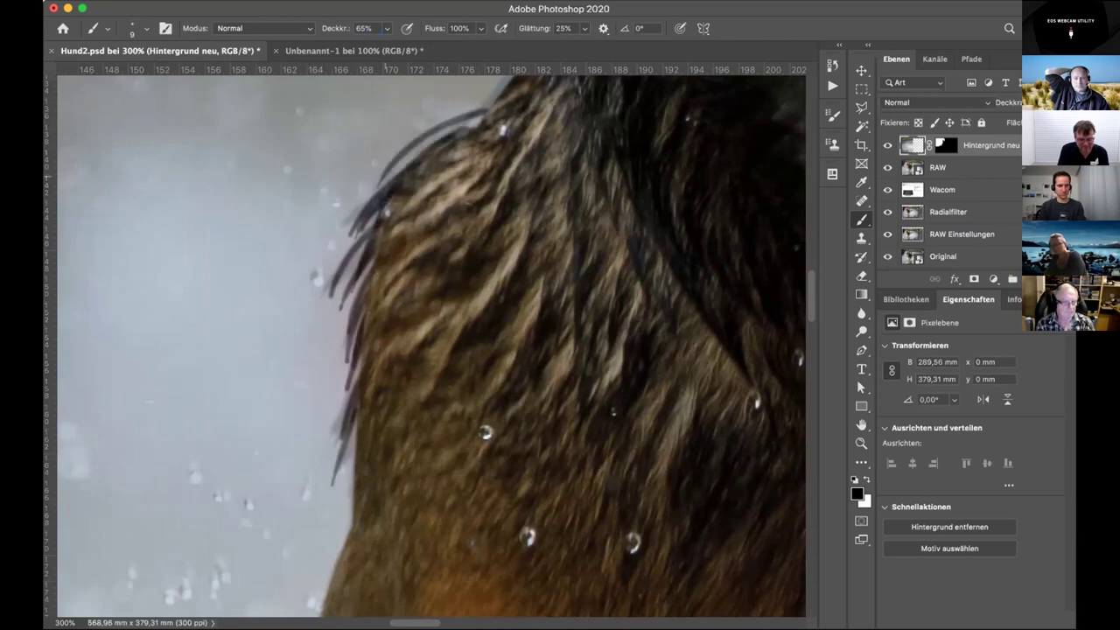
left_click(945, 141)
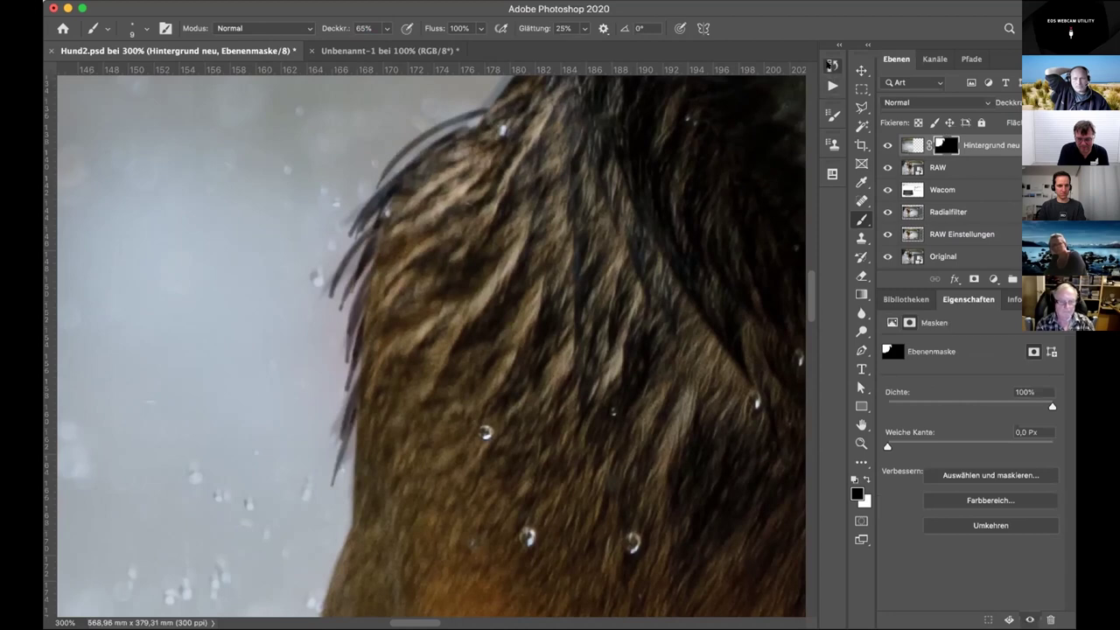
- Return the history to the layer deletion, and paint fine black fur strands along the shoulder edge on the Hintergrund neu mask
left_click(832, 65)
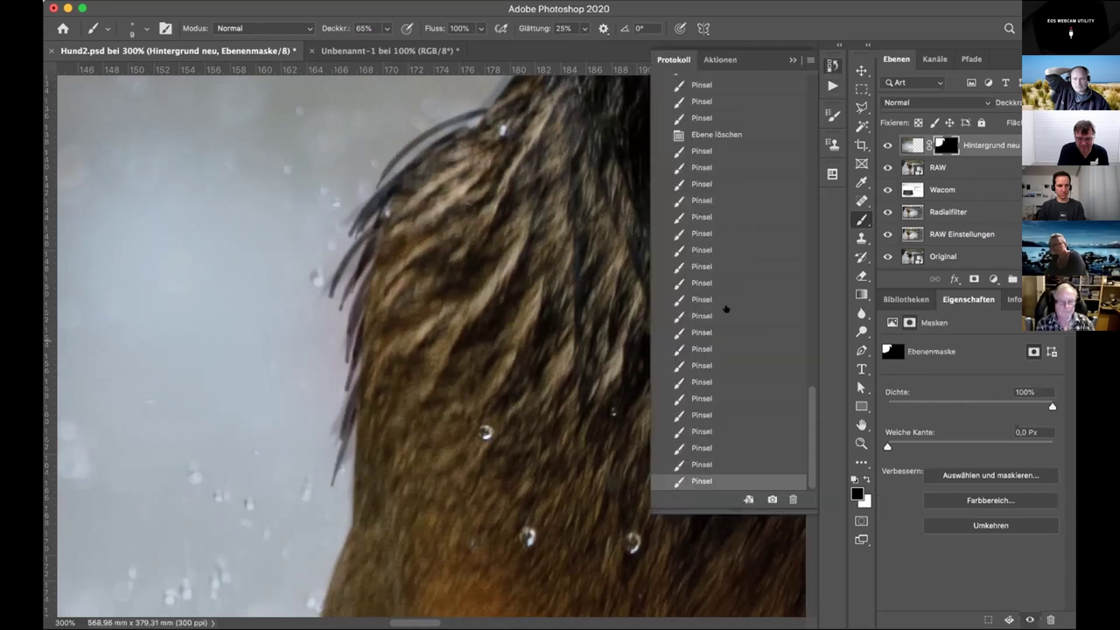
left_click(757, 133)
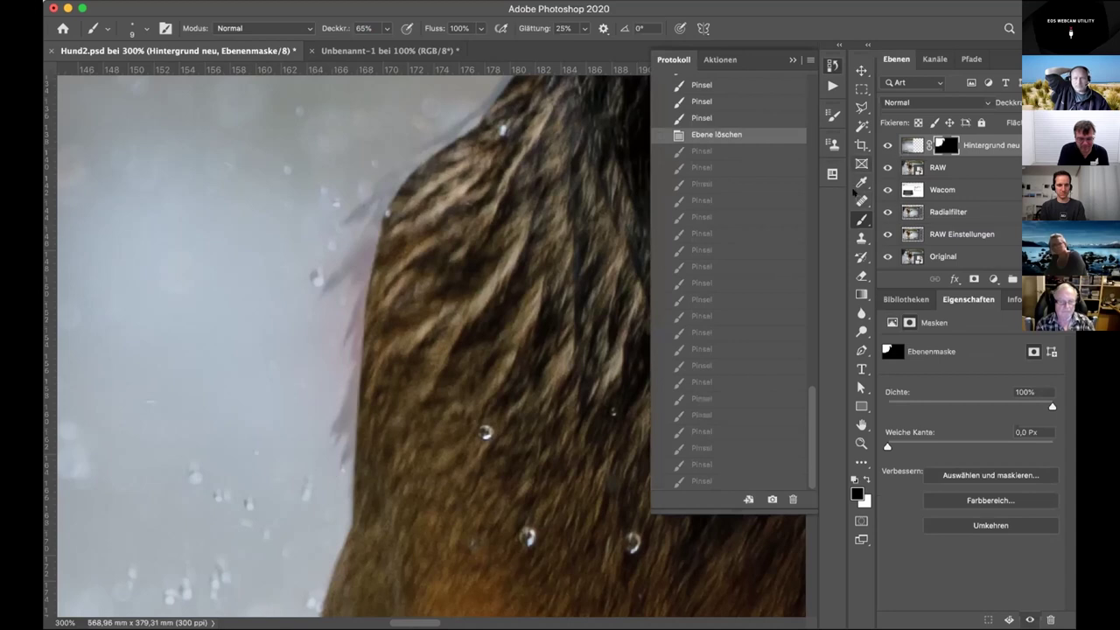
left_click_drag(352, 314, 348, 427)
left_click_drag(349, 386, 346, 437)
left_click_drag(360, 331, 359, 367)
left_click_drag(360, 307, 357, 350)
mouse_move(362, 294)
left_mouse_down()
mouse_move(354, 362)
mouse_move(353, 349)
left_mouse_up()
left_click_drag(361, 284, 353, 346)
left_click_drag(382, 226, 368, 271)
left_click_drag(378, 221, 343, 298)
left_click_drag(376, 229, 341, 301)
left_click_drag(388, 204, 331, 297)
left_click_drag(385, 210, 329, 294)
left_click_drag(419, 150, 355, 229)
mouse_move(399, 186)
left_mouse_down()
mouse_move(351, 240)
mouse_move(350, 262)
left_mouse_up()
left_click_drag(373, 266, 346, 306)
left_click_drag(356, 437, 354, 479)
left_click_drag(356, 394, 353, 433)
left_click_drag(358, 385, 353, 442)
- Extend the black fur strands on the mask along the upper shoulder towards the neck, and inspect the mask on its own
scroll(424, 395, "up", 2)
scroll(424, 395, "up", 2)
left_click_drag(451, 275, 401, 322)
mouse_move(469, 254)
left_mouse_down()
mouse_move(383, 324)
mouse_move(421, 282)
left_mouse_up()
left_click_drag(532, 185, 466, 255)
left_click_drag(495, 215, 447, 259)
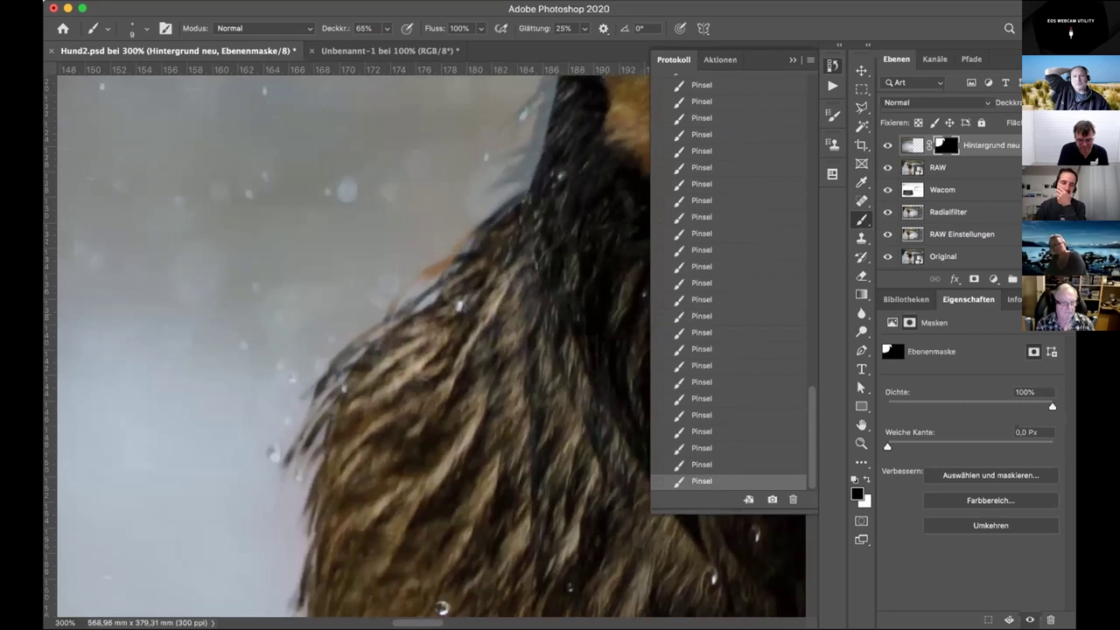
left_click(937, 143, "alt")
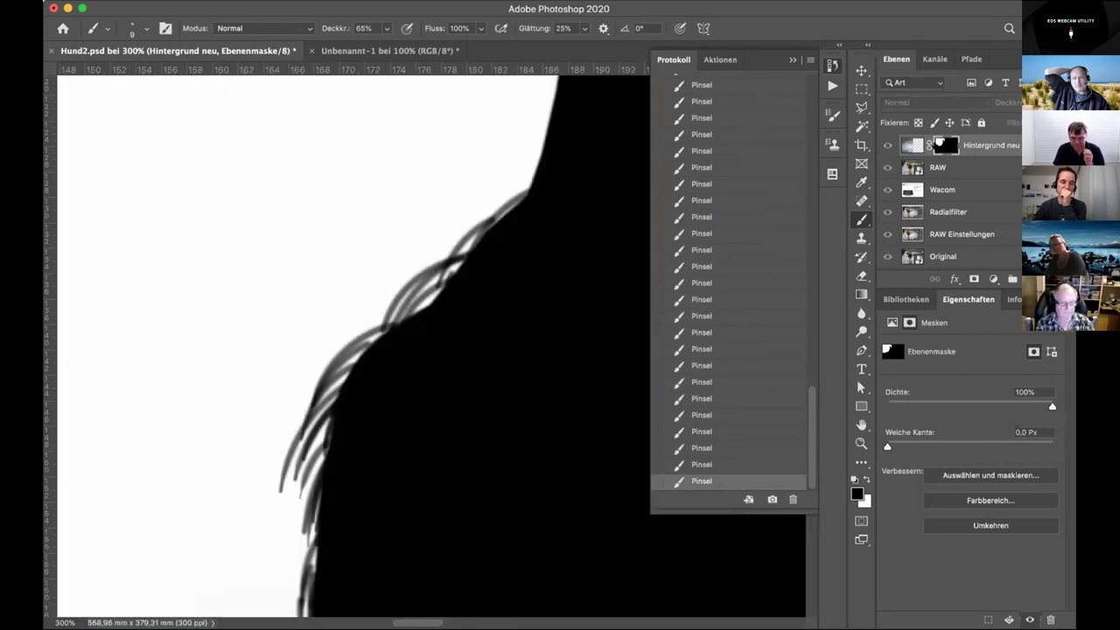
left_click(937, 143, "alt")
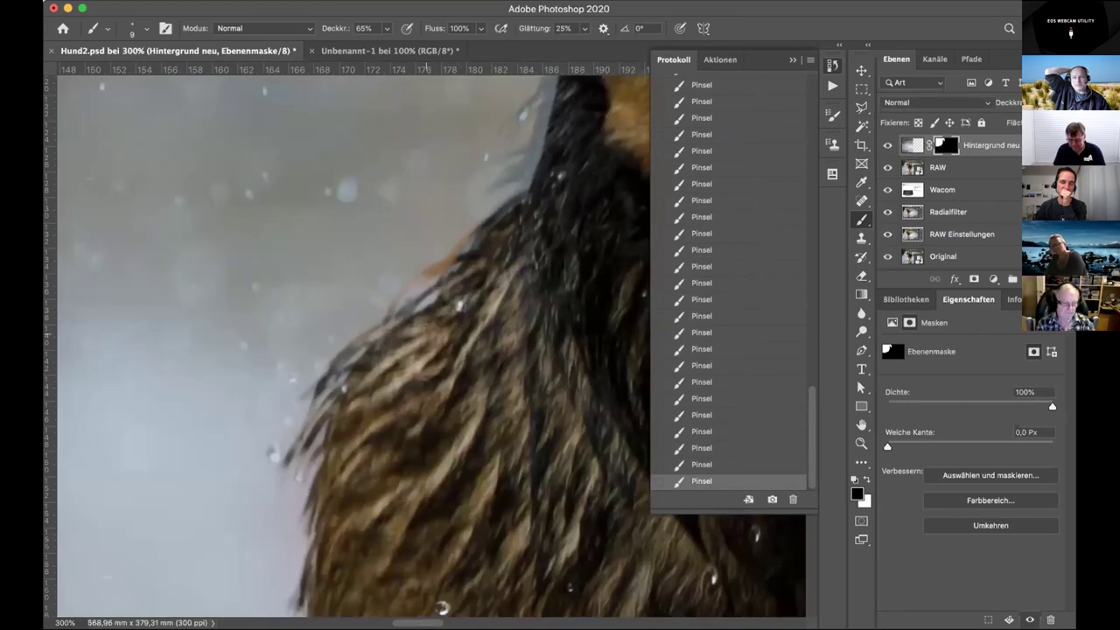
- Reduce the brush size to 4 px and switch the painting colour to white
right_click(473, 210)
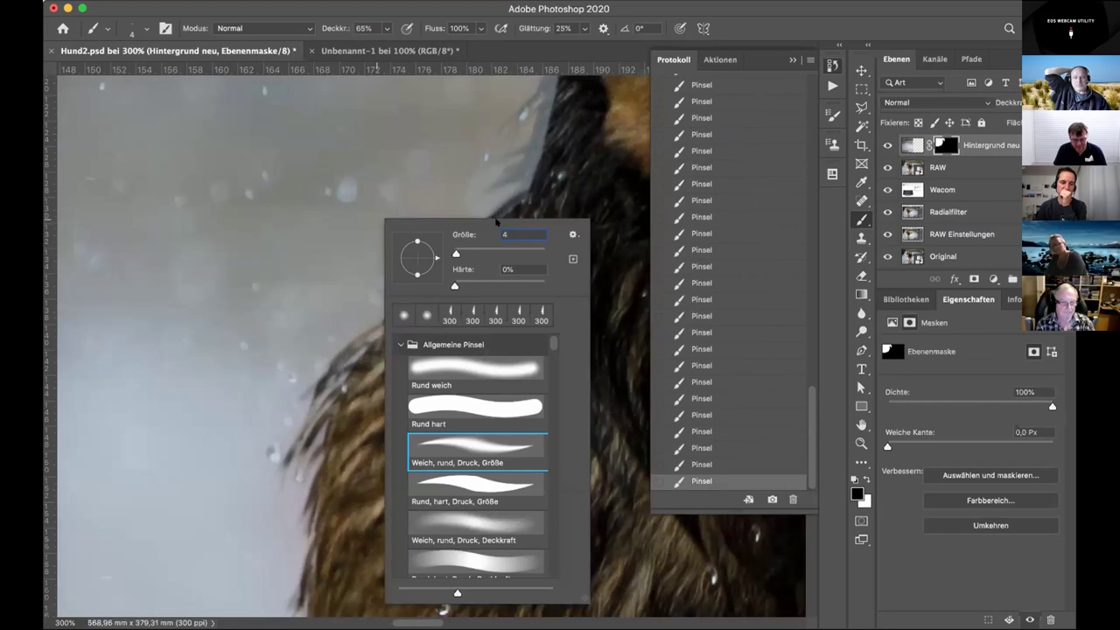
type("4")
key("Return")
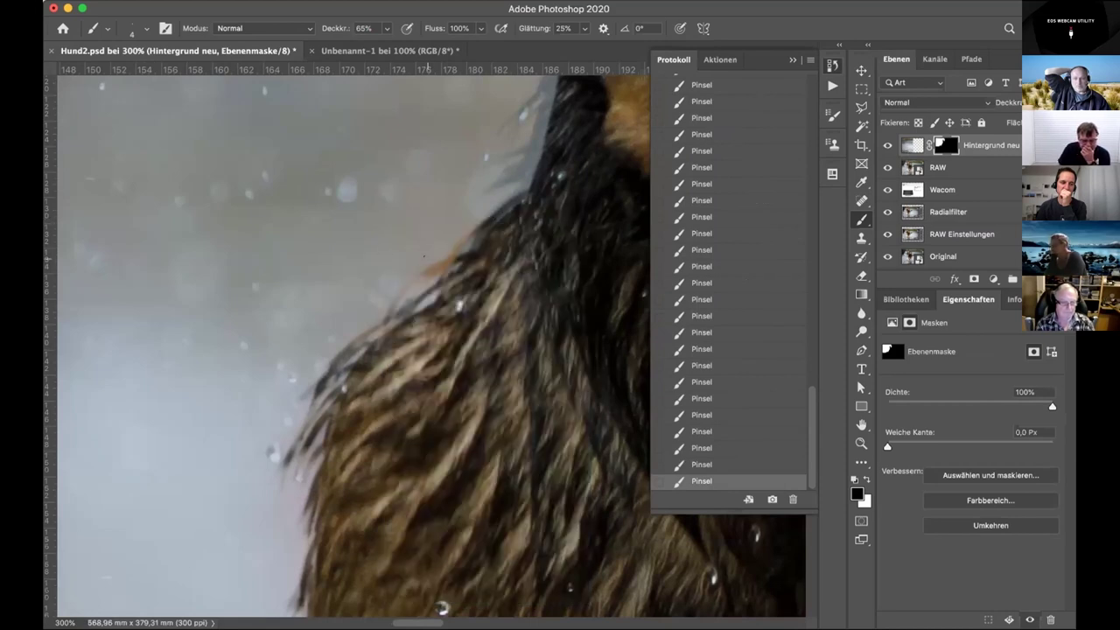
key("x")
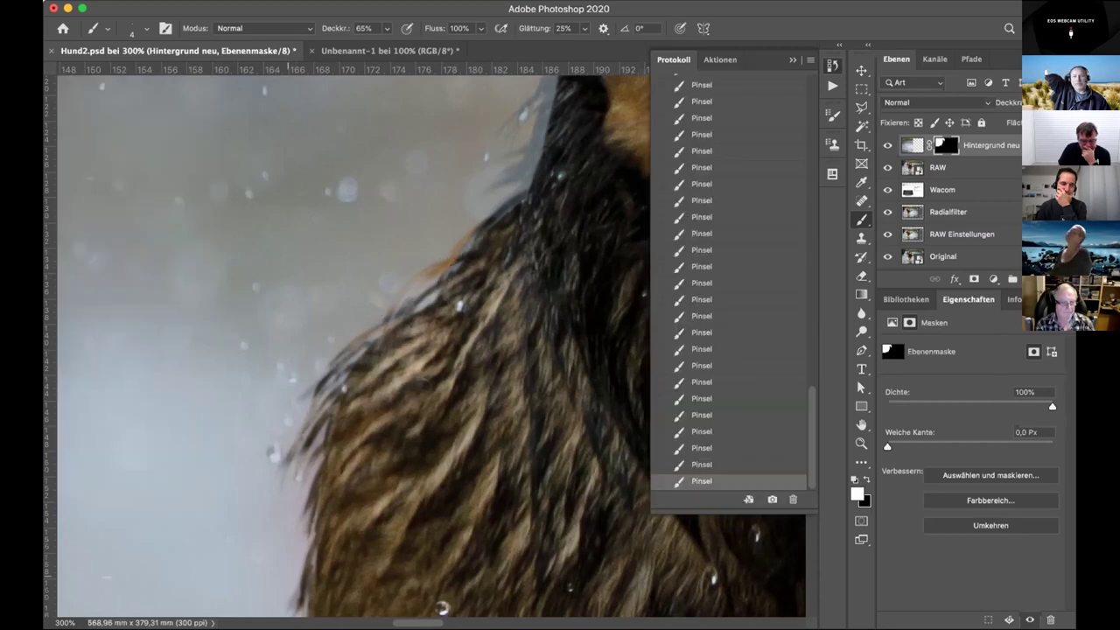
- Examine the mask transition along the dog's edge from the shoulder past the cheek and eye up to the ear
scroll(350, 455, "up", 3)
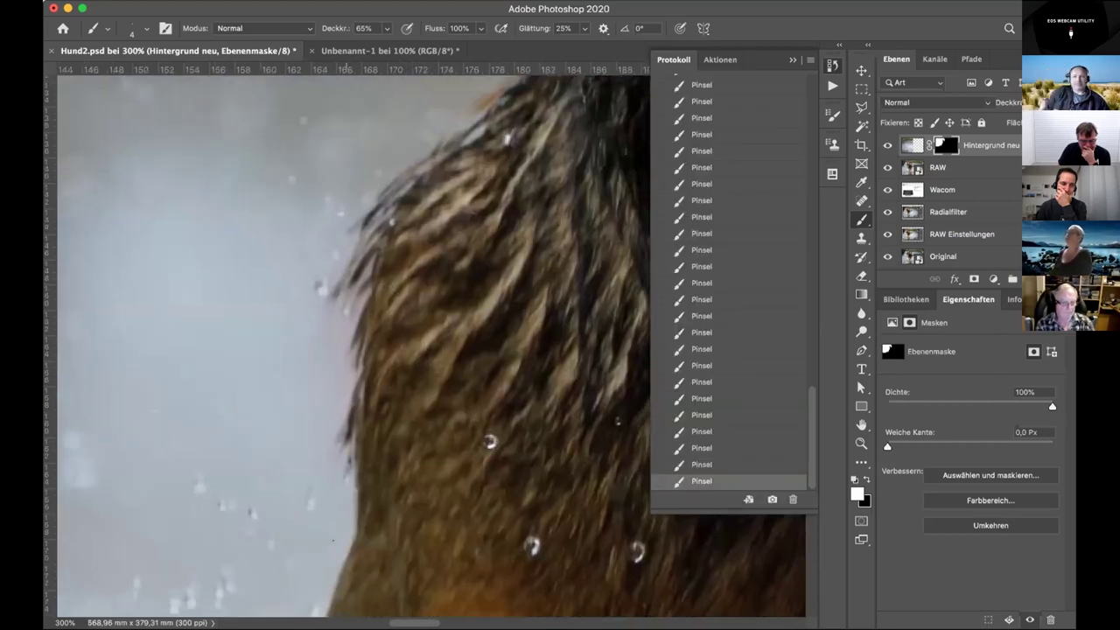
scroll(352, 407, "right", 3)
scroll(461, 316, "right", 3)
scroll(461, 316, "up", 3)
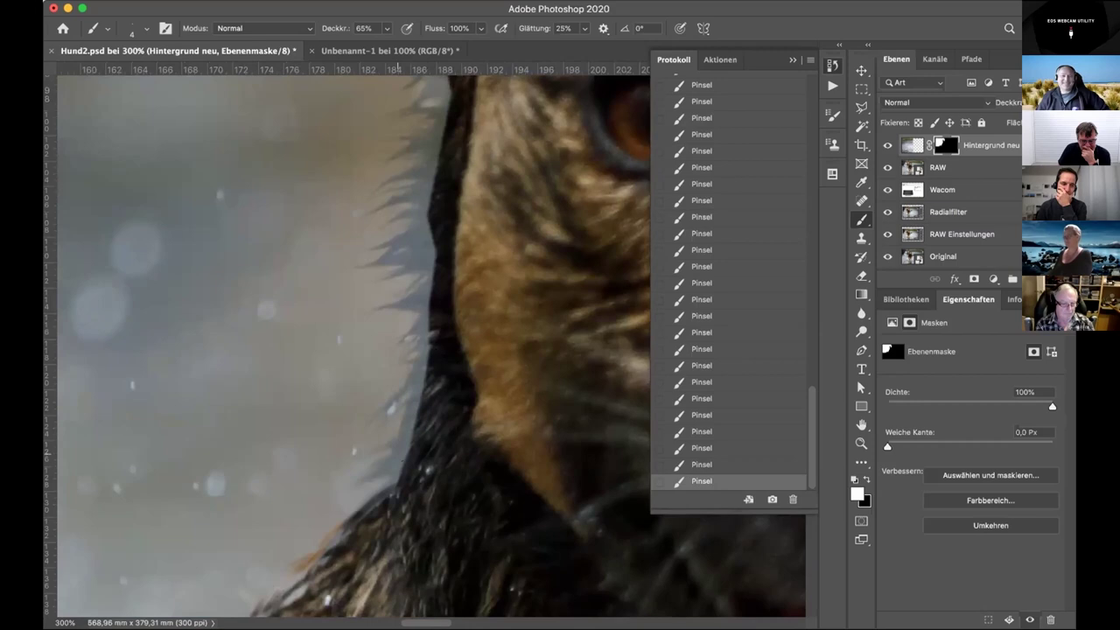
scroll(383, 368, "up", 5)
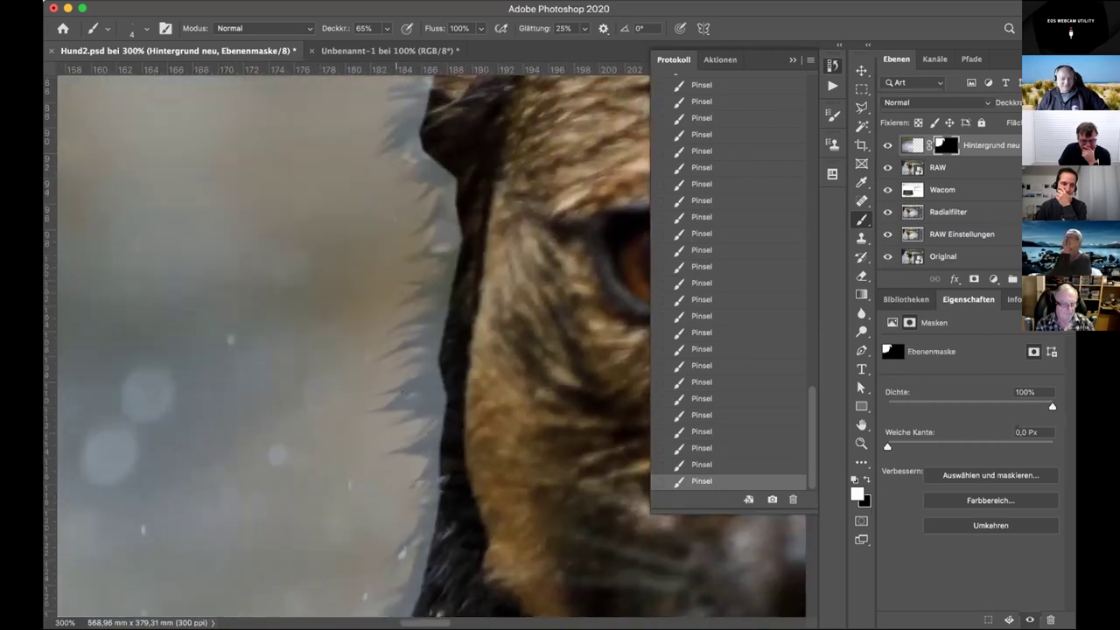
scroll(404, 209, "up", 5)
scroll(404, 210, "left", 2)
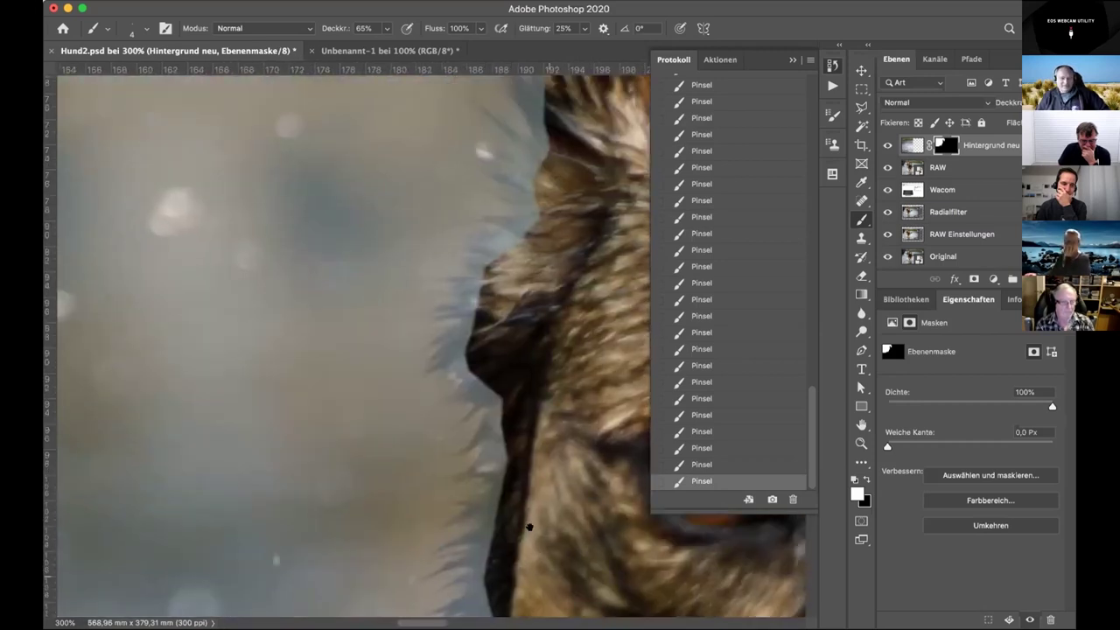
scroll(499, 236, "down", 5)
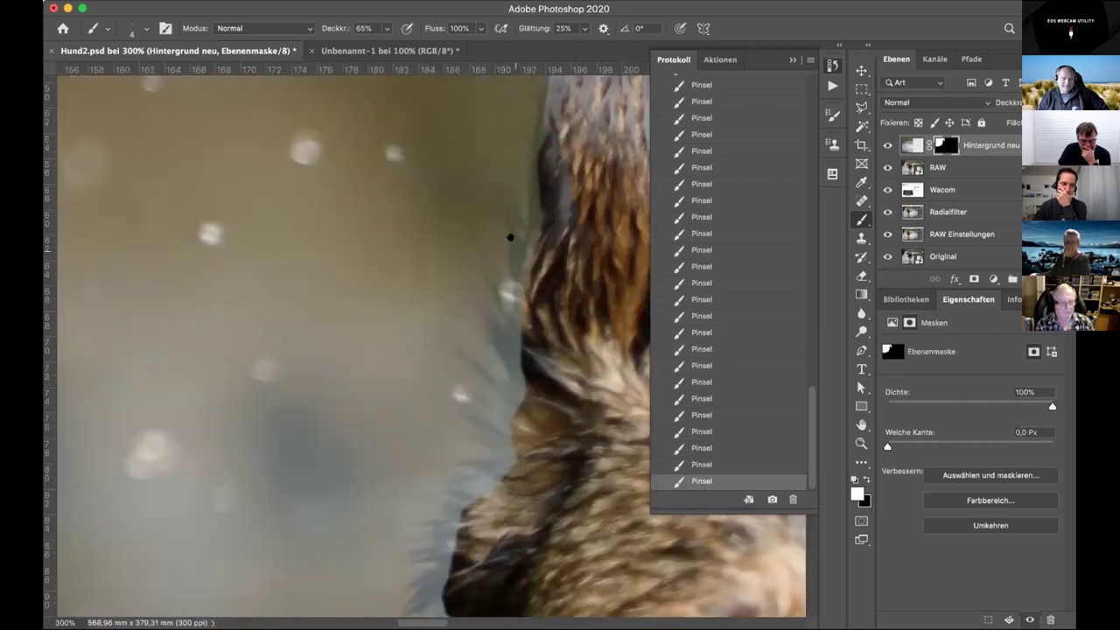
scroll(510, 242, "right", 2)
scroll(470, 398, "down", 10)
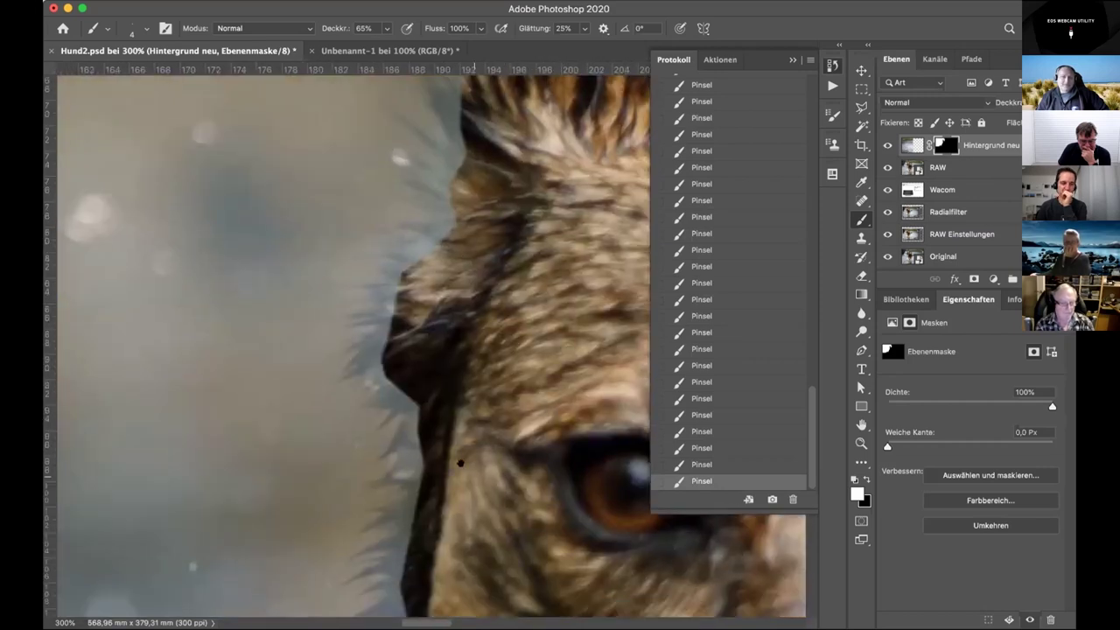
scroll(466, 365, "left", 2)
scroll(464, 365, "down", 4)
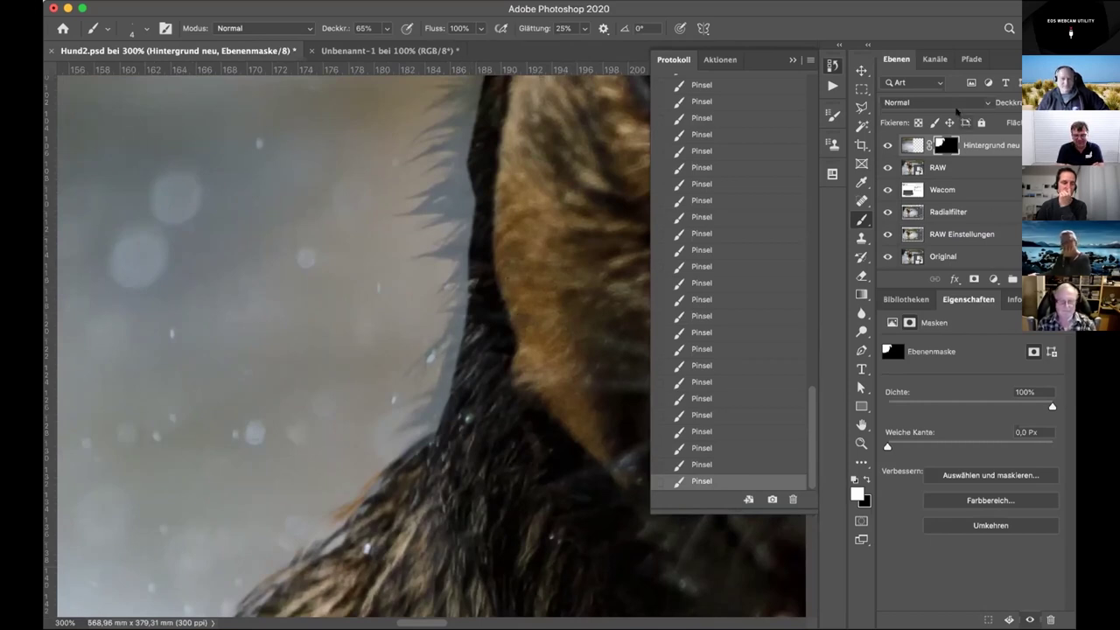
- Hide the Hintergrund neu layer and stamp all visible layers into a new layer above RAW
left_click(888, 145)
left_click(917, 168)
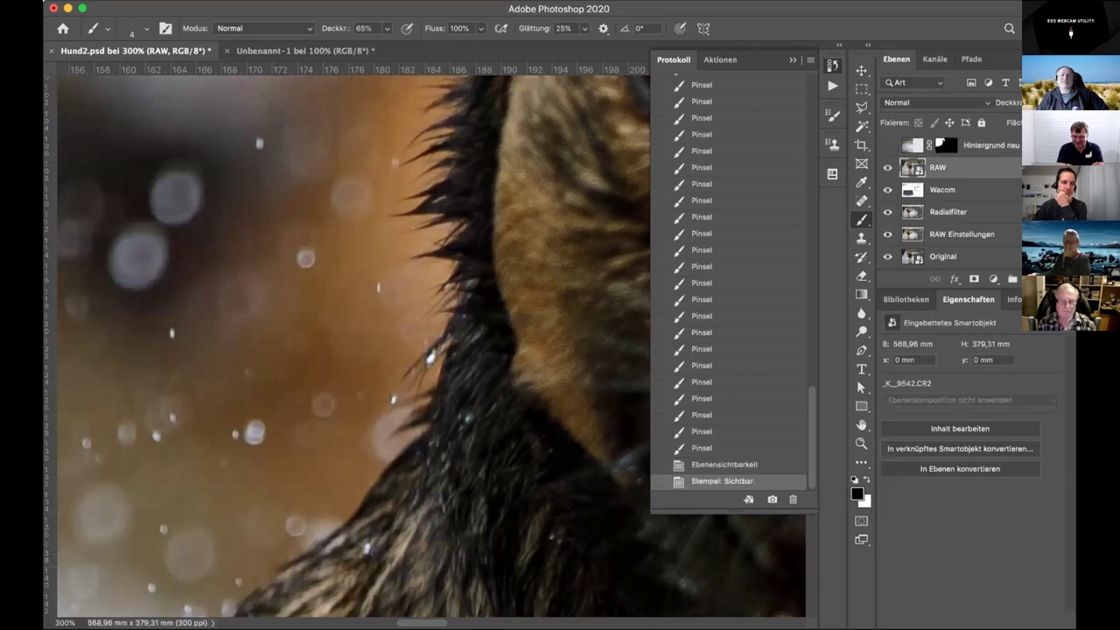
key("super+alt+shift+e")
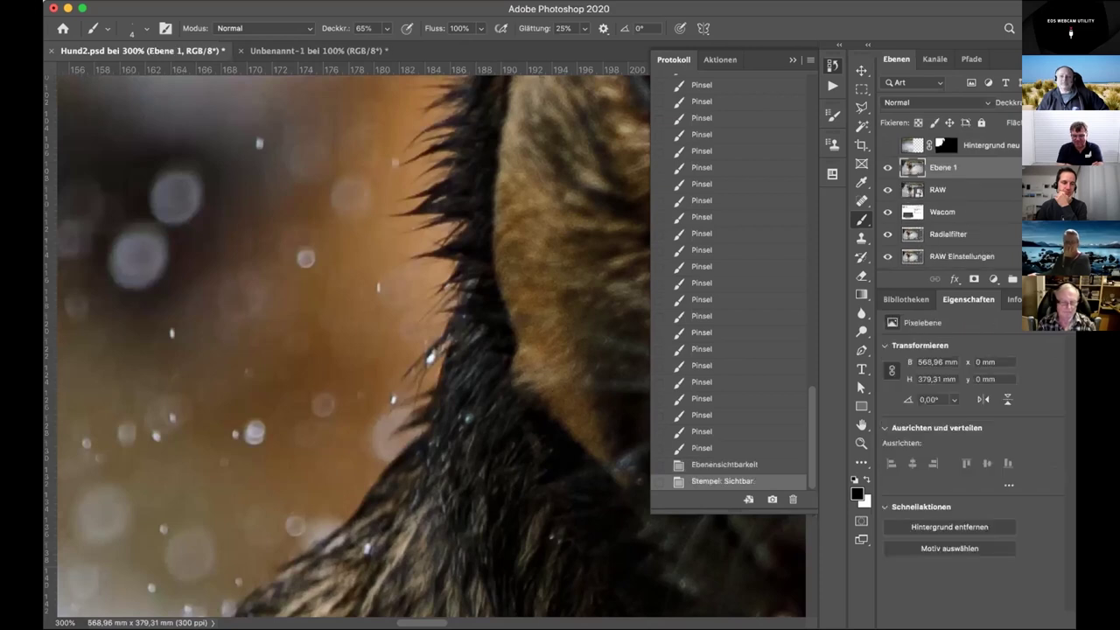
- Copy a rectangular area of about 10 × 22 mm of the cheek's fur edge to its own layer and show only that layer
scroll(425, 340, "up", 3)
key("super+minus")
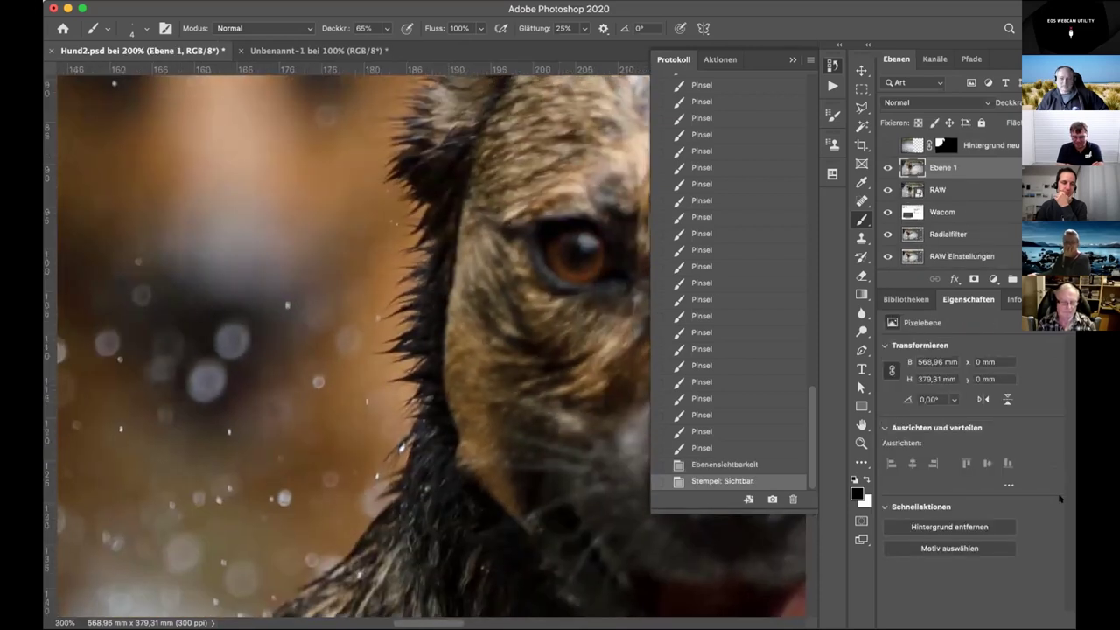
left_click(862, 88)
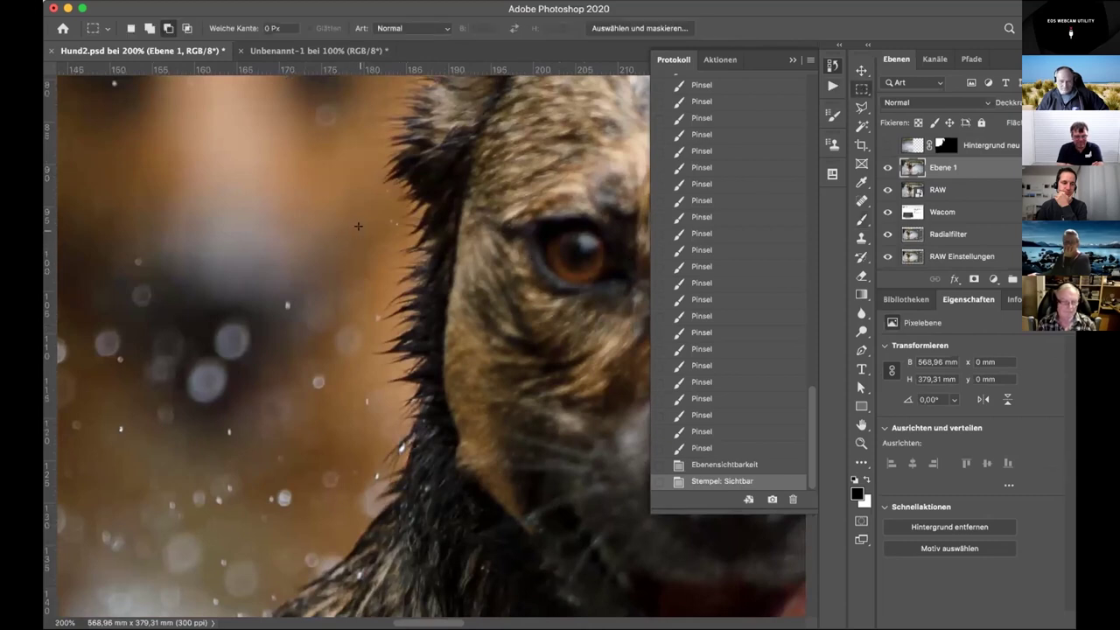
left_click_drag(355, 236, 437, 427)
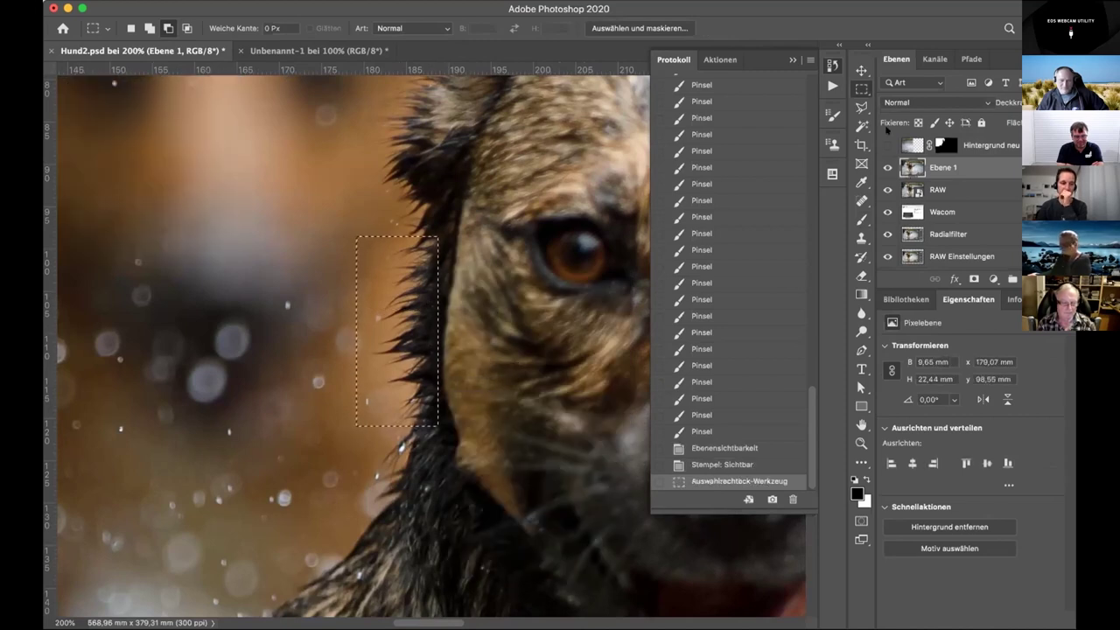
key("super+j")
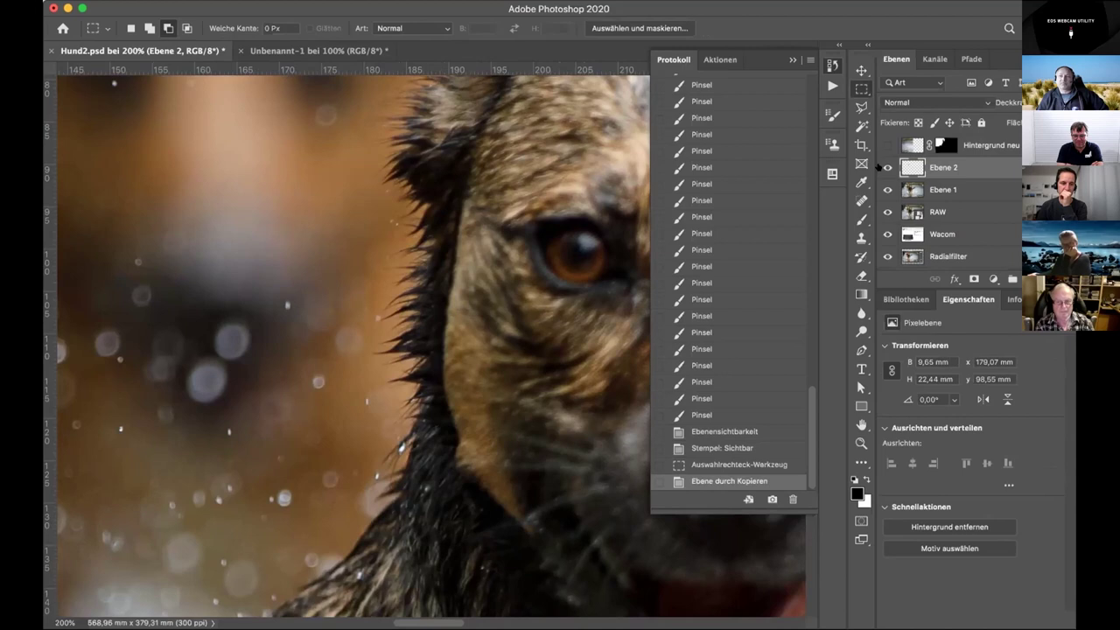
left_click(887, 167, "alt")
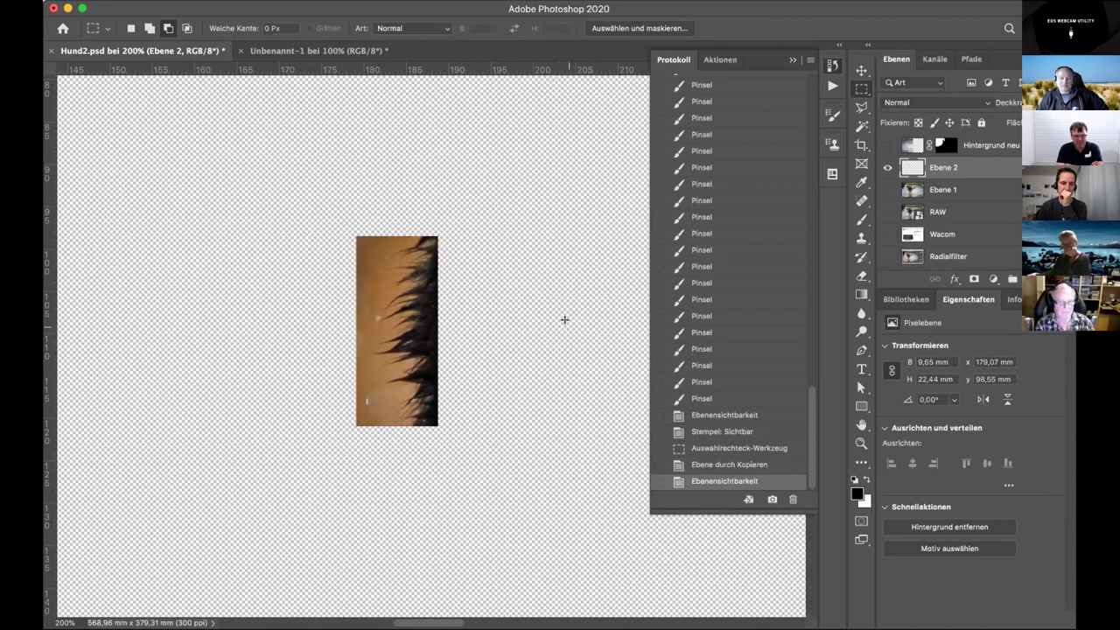
- Convert the copied fur piece to black and white with the Schwarzweiß adjustment at its Standard preset
left_click(254, 5)
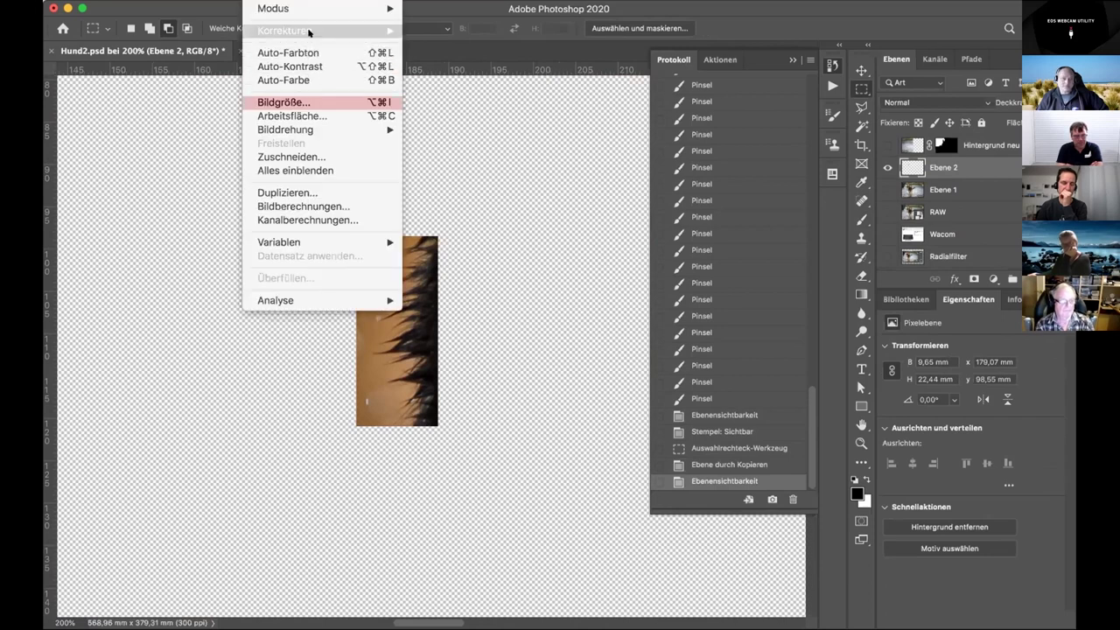
mouse_move(297, 31)
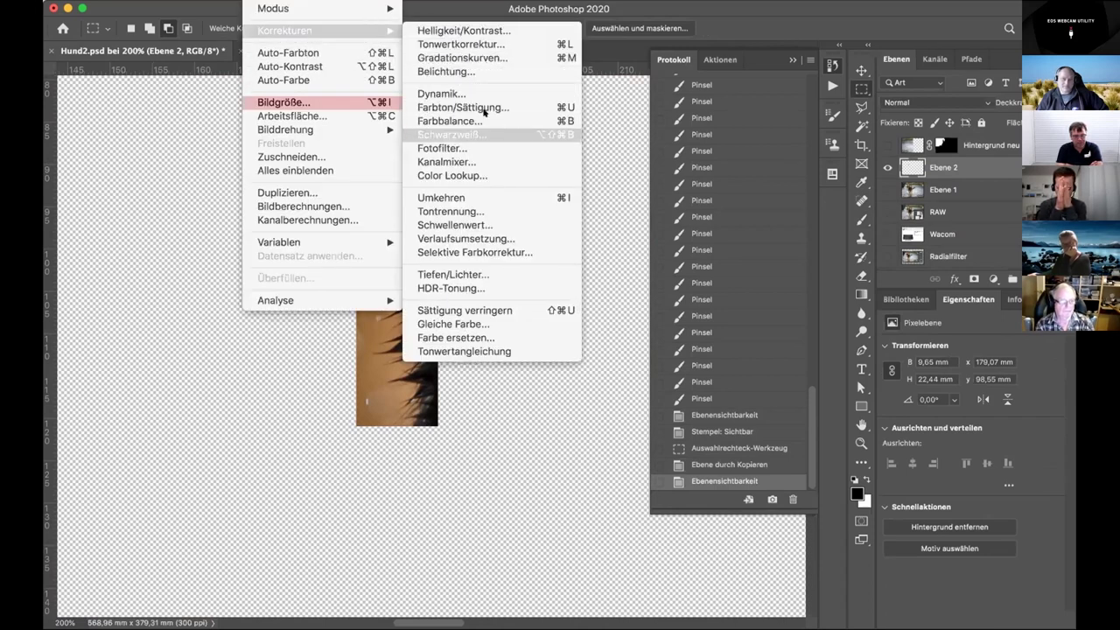
left_click(471, 134)
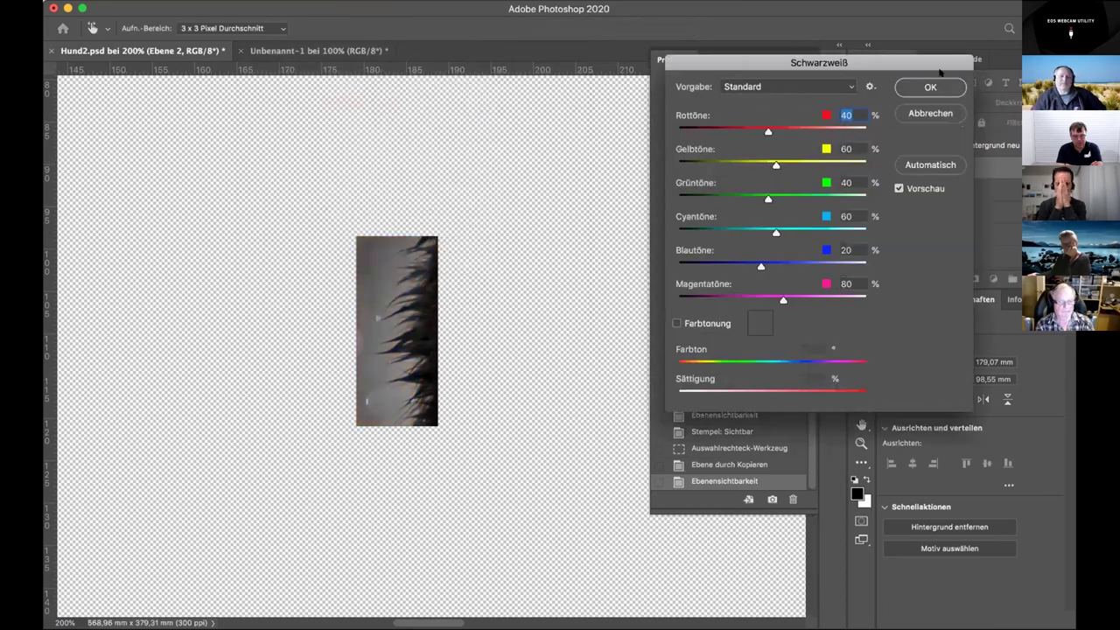
left_click(930, 86)
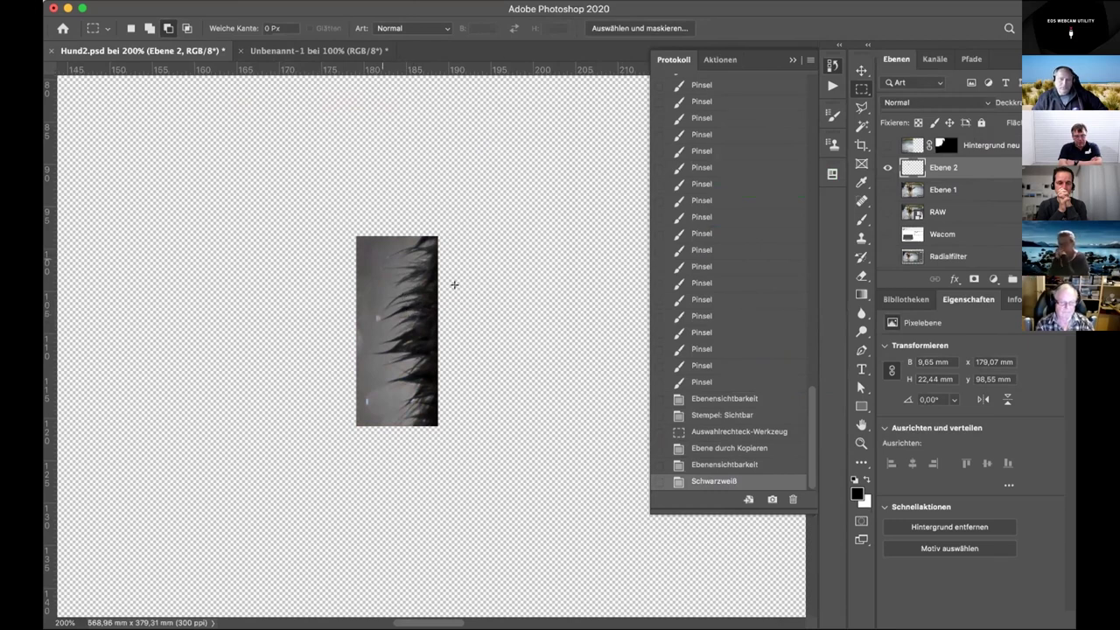
- Increase the fur piece's contrast with Gradationskurven, setting the white point to input 124 and the black point to input 17
scroll(408, 358, "left", 2)
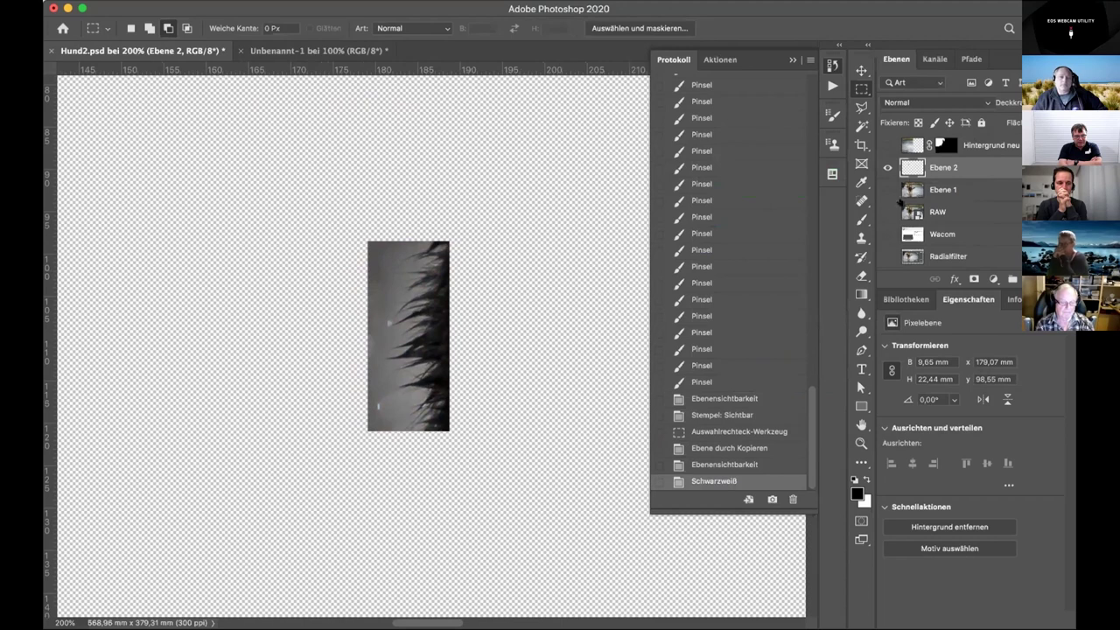
scroll(475, 225, "right", 5)
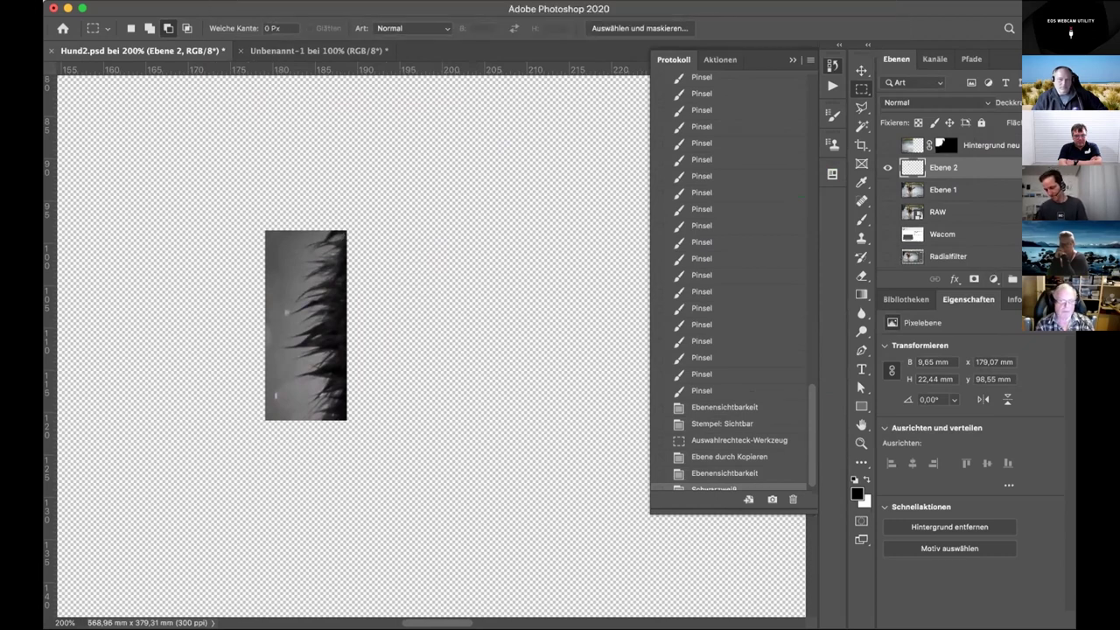
left_click(255, 7)
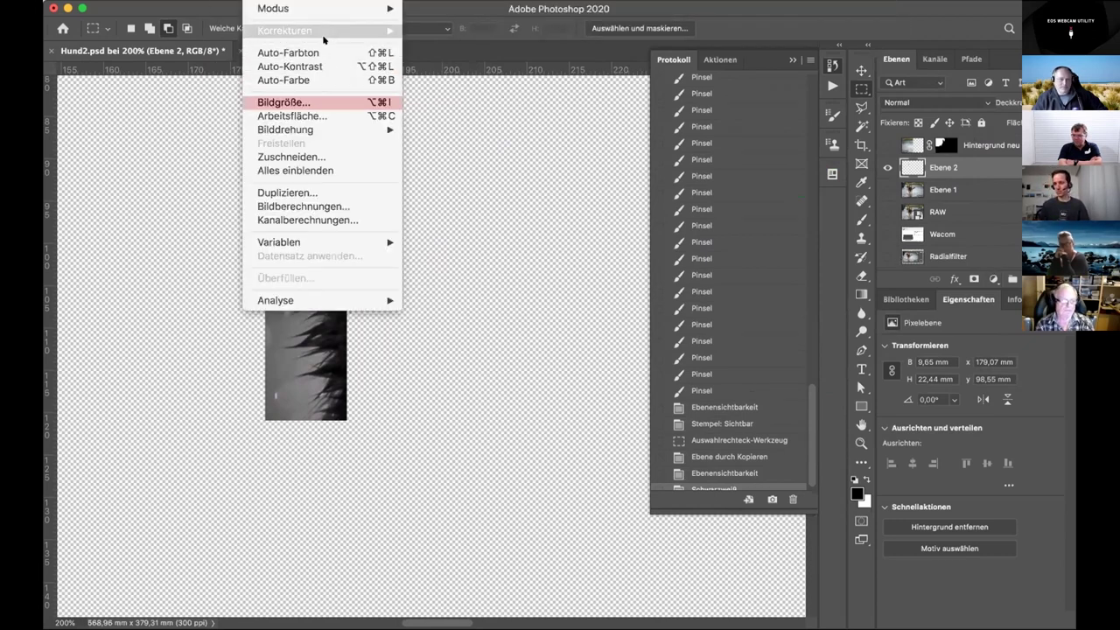
mouse_move(328, 31)
left_click(508, 54)
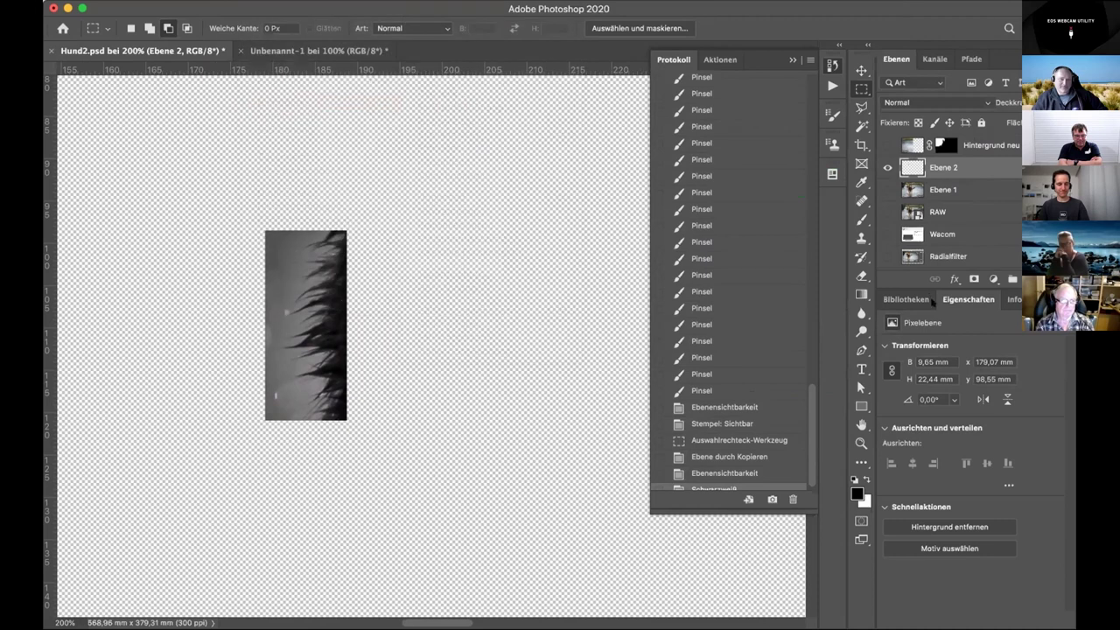
left_click_drag(587, 97, 883, 123)
left_click_drag(844, 199, 744, 186)
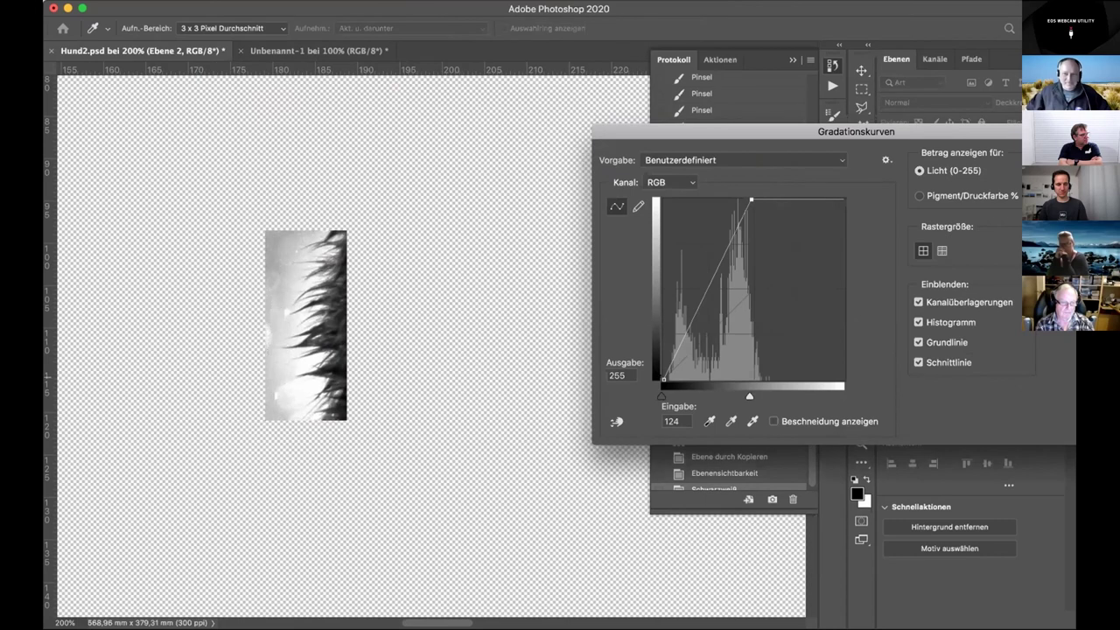
mouse_move(663, 379)
left_mouse_down()
mouse_move(689, 379)
mouse_move(676, 380)
left_mouse_up()
left_click_drag(840, 131, 739, 152)
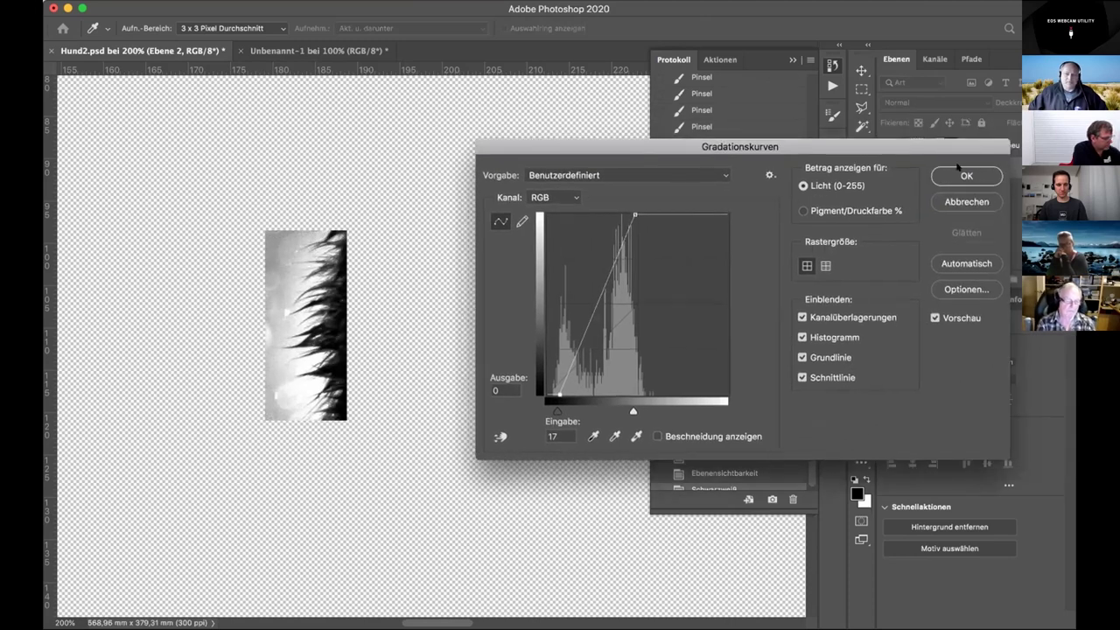
left_click(954, 176)
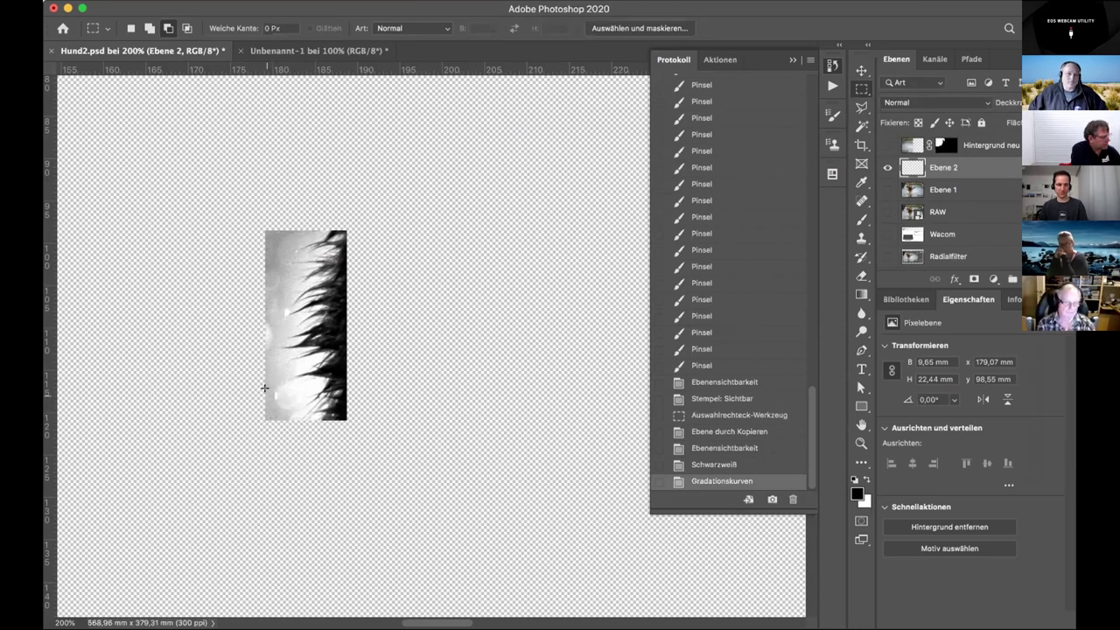
- Dodge the grey background beside the fur strands to white with the Abwedler, size 80, range Lichter, exposure 76%
left_click(860, 330)
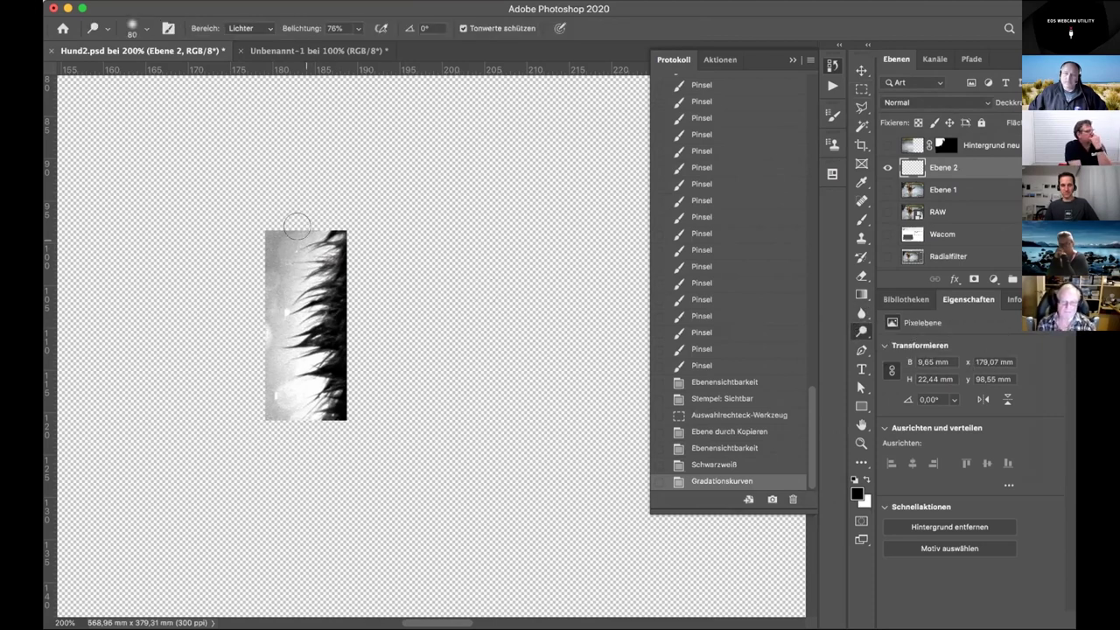
scroll(274, 180, "down", 5)
scroll(274, 180, "left", 8)
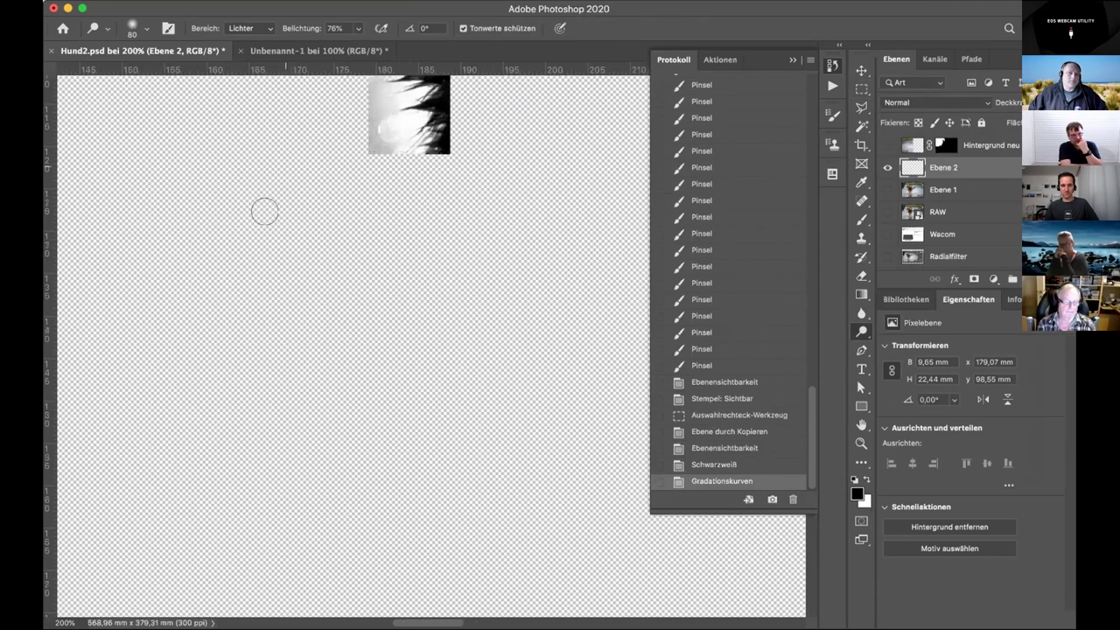
scroll(286, 88, "down", 3)
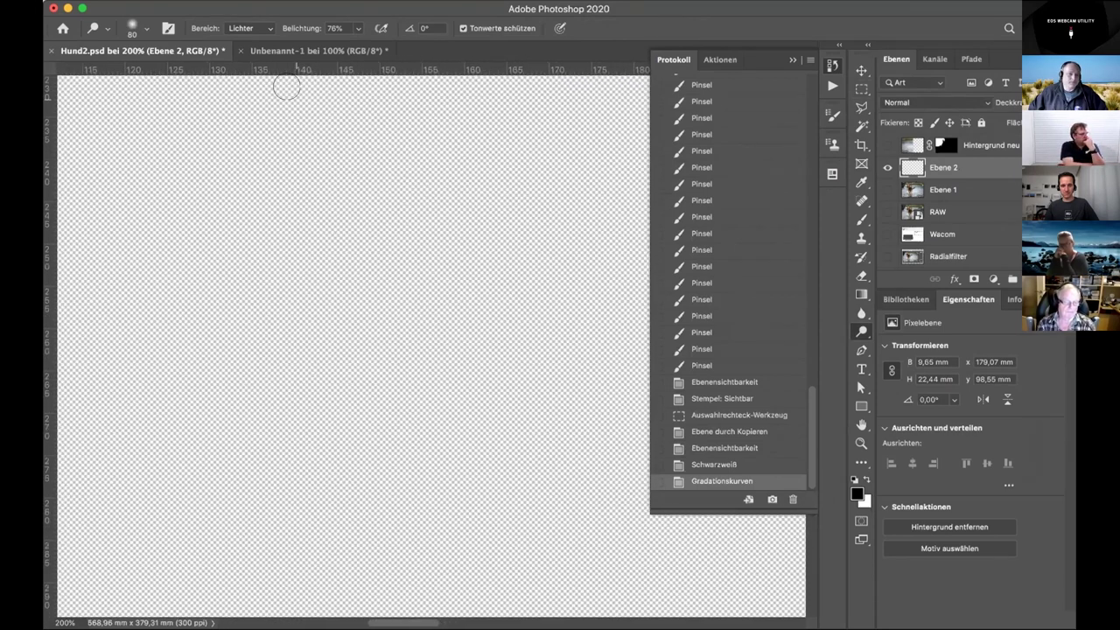
scroll(295, 99, "down", 4)
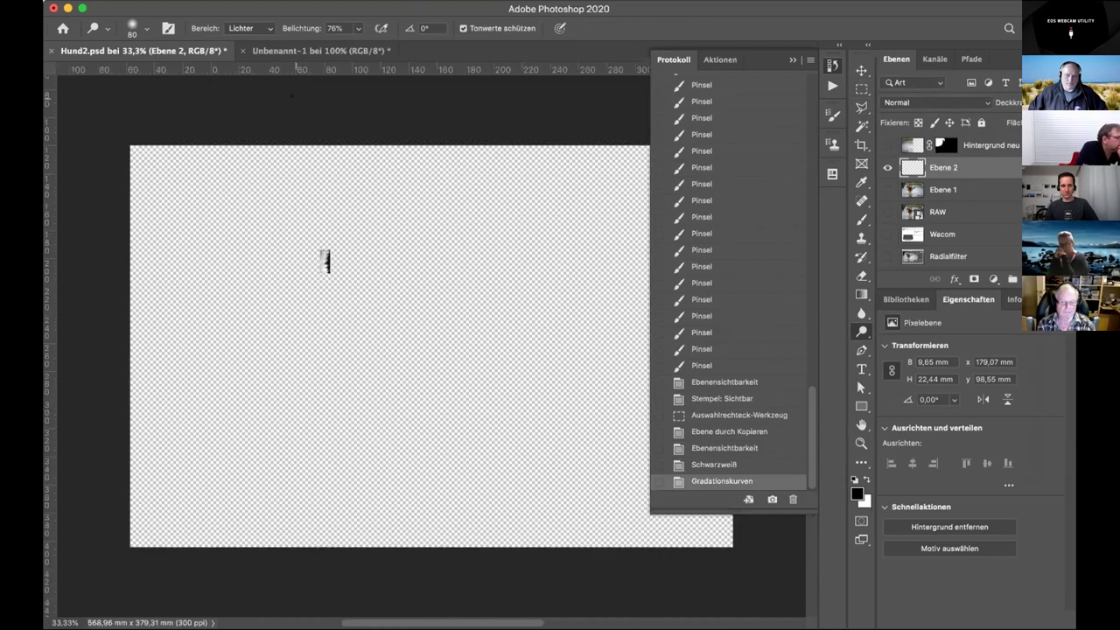
scroll(277, 200, "up", 2)
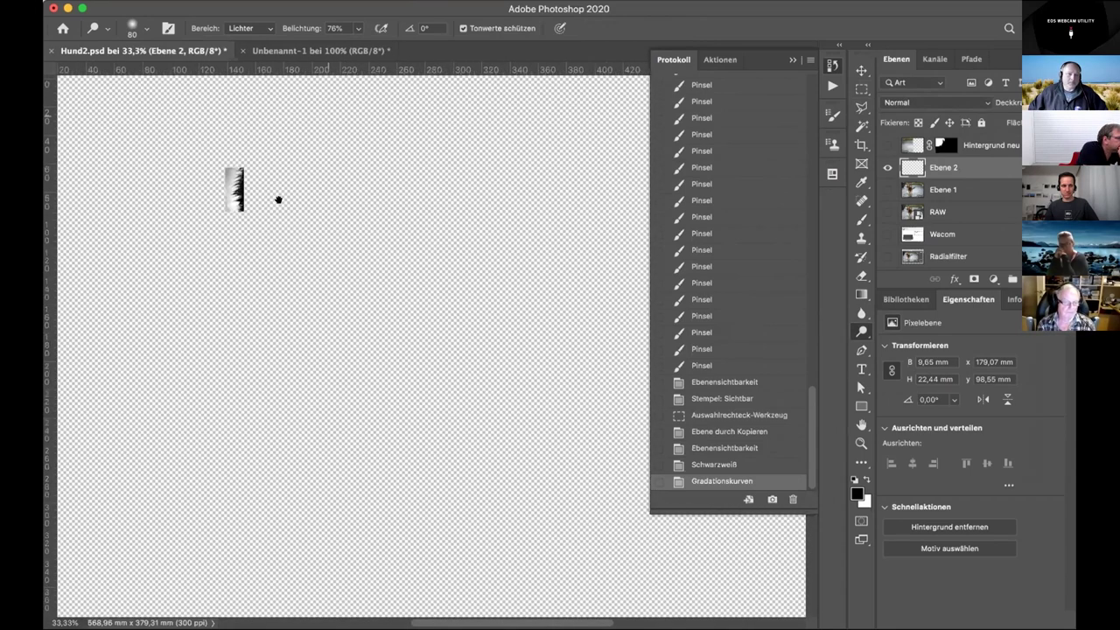
scroll(432, 387, "up", 3)
scroll(440, 399, "up", 3)
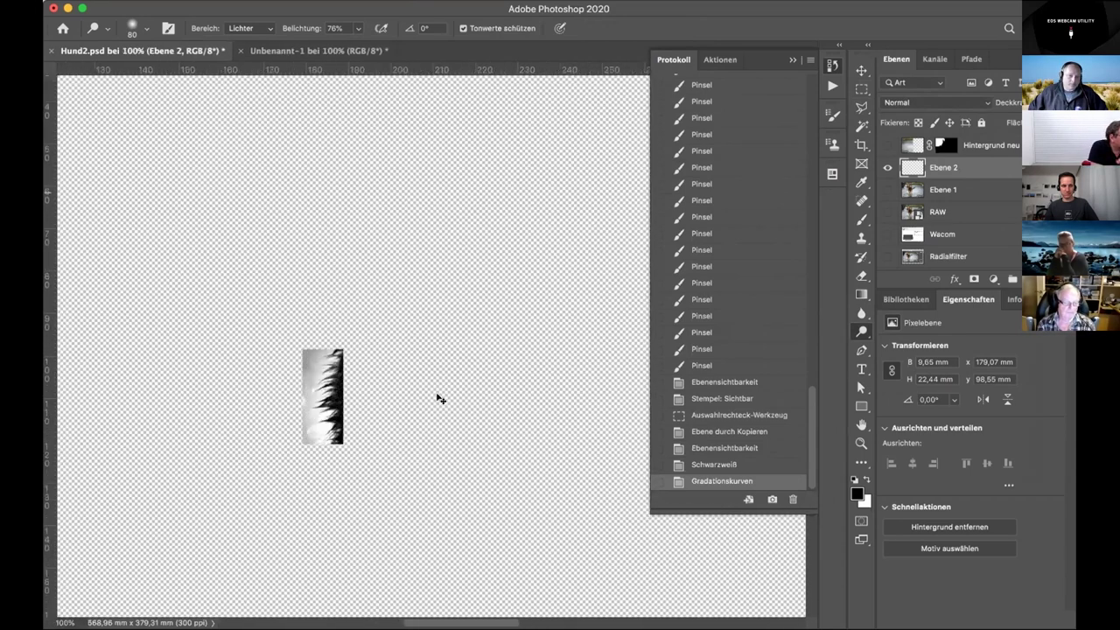
scroll(495, 314, "left", 3)
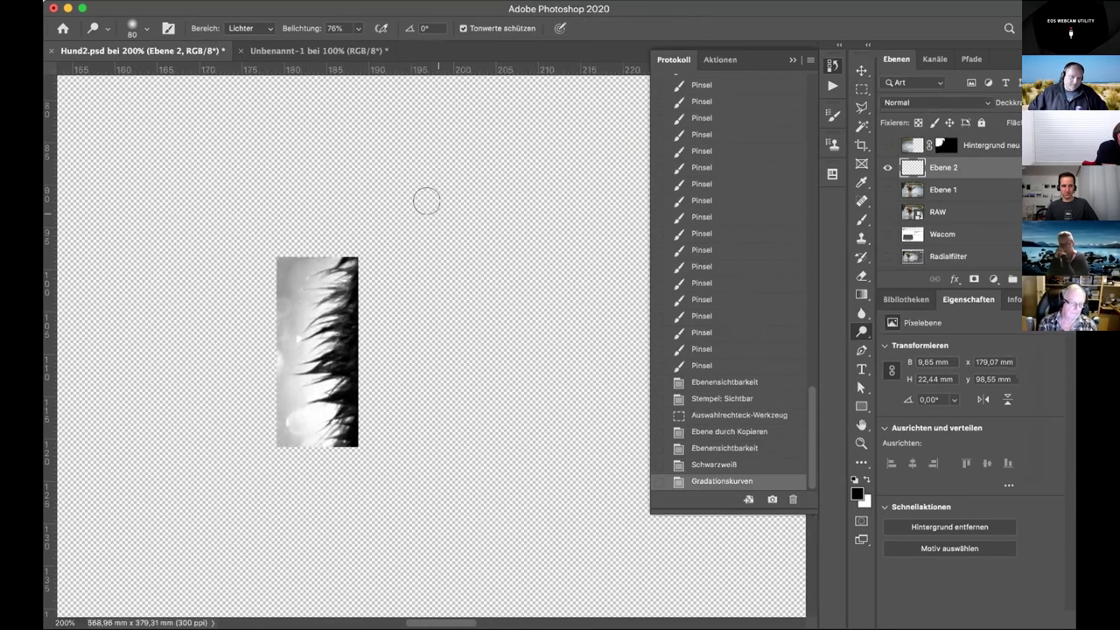
left_click(265, 29)
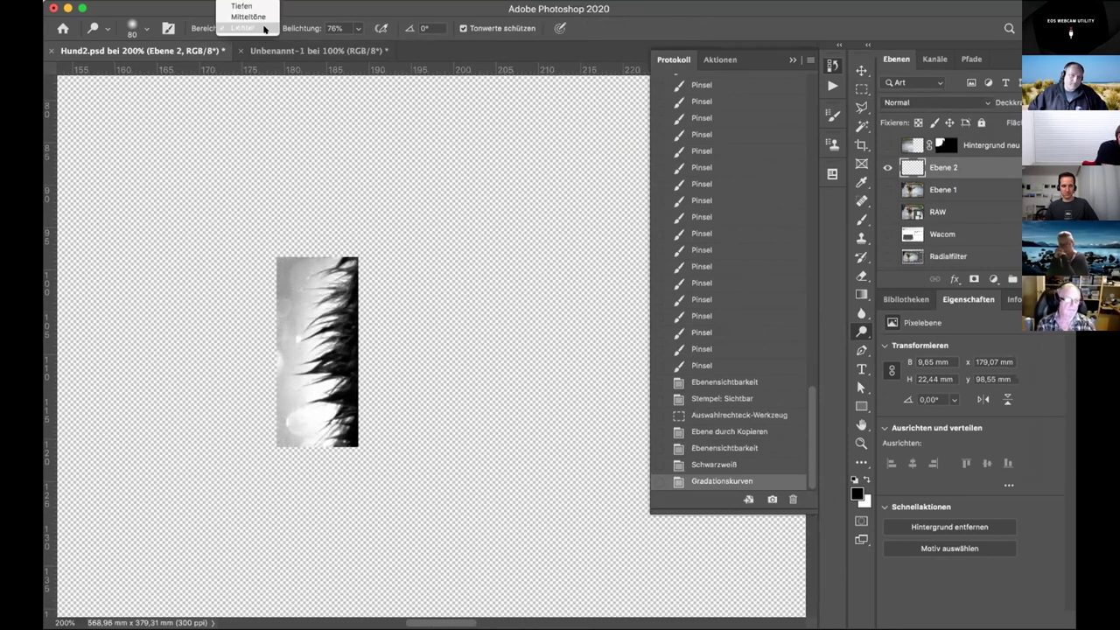
left_click(252, 17)
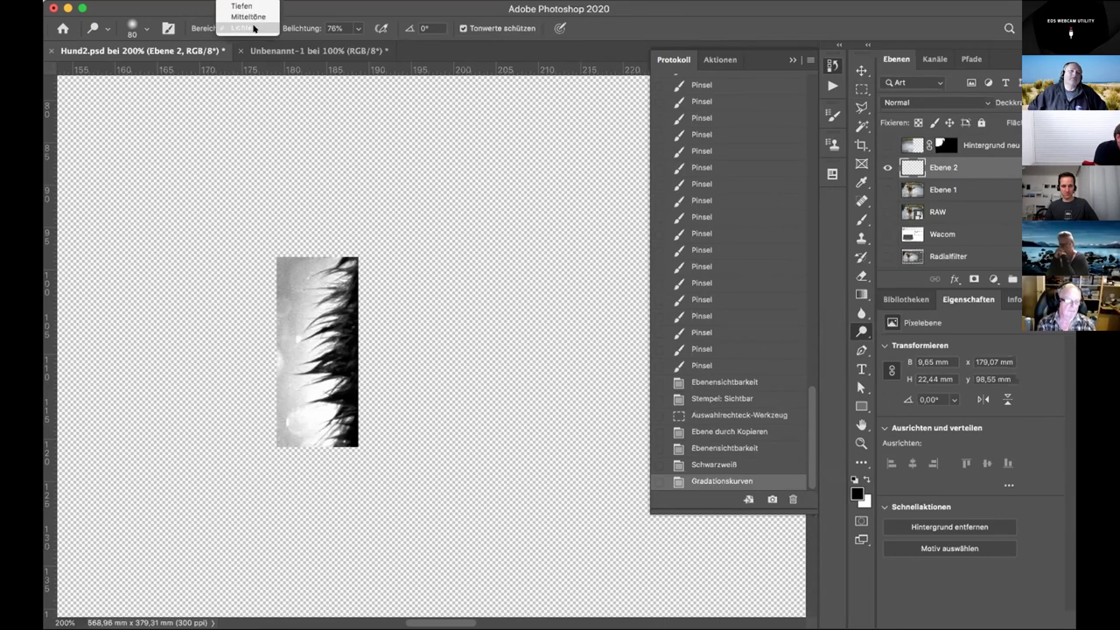
left_click(253, 29)
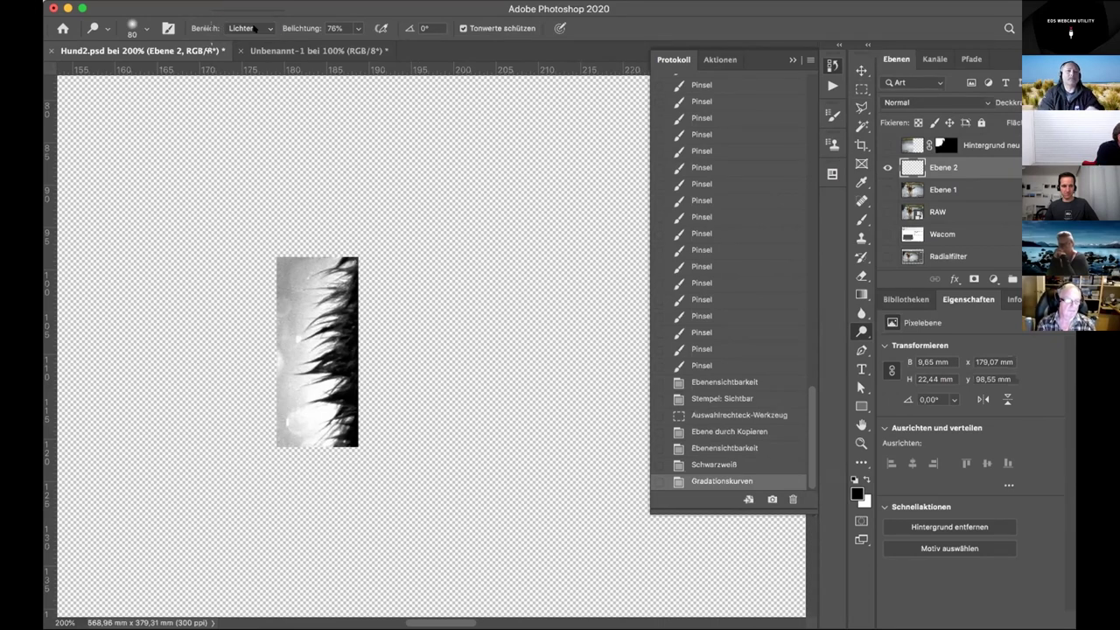
mouse_move(268, 250)
left_mouse_down()
mouse_move(275, 268)
mouse_move(286, 237)
mouse_move(263, 348)
mouse_move(265, 402)
mouse_move(255, 392)
mouse_move(277, 437)
mouse_move(261, 394)
left_mouse_up()
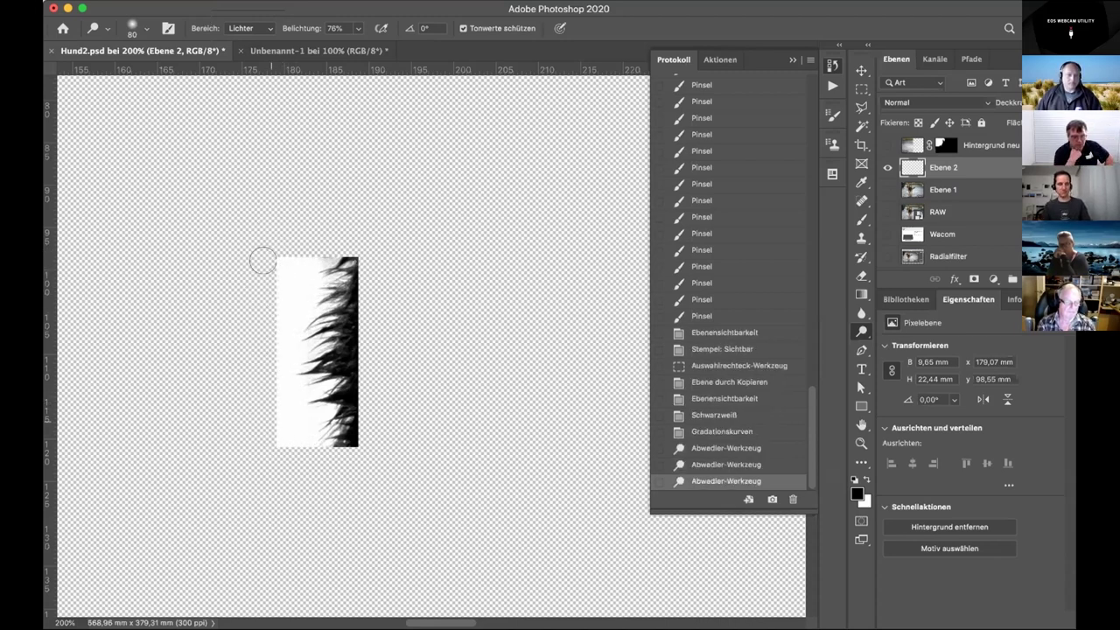
left_click_drag(302, 235, 295, 255)
mouse_move(345, 195)
left_mouse_down()
mouse_move(300, 249)
mouse_move(401, 189)
left_mouse_up()
mouse_move(300, 412)
left_mouse_down()
mouse_move(305, 430)
mouse_move(255, 402)
left_mouse_up()
mouse_move(250, 312)
left_mouse_down()
mouse_move(278, 258)
mouse_move(262, 359)
mouse_move(289, 439)
left_mouse_up()
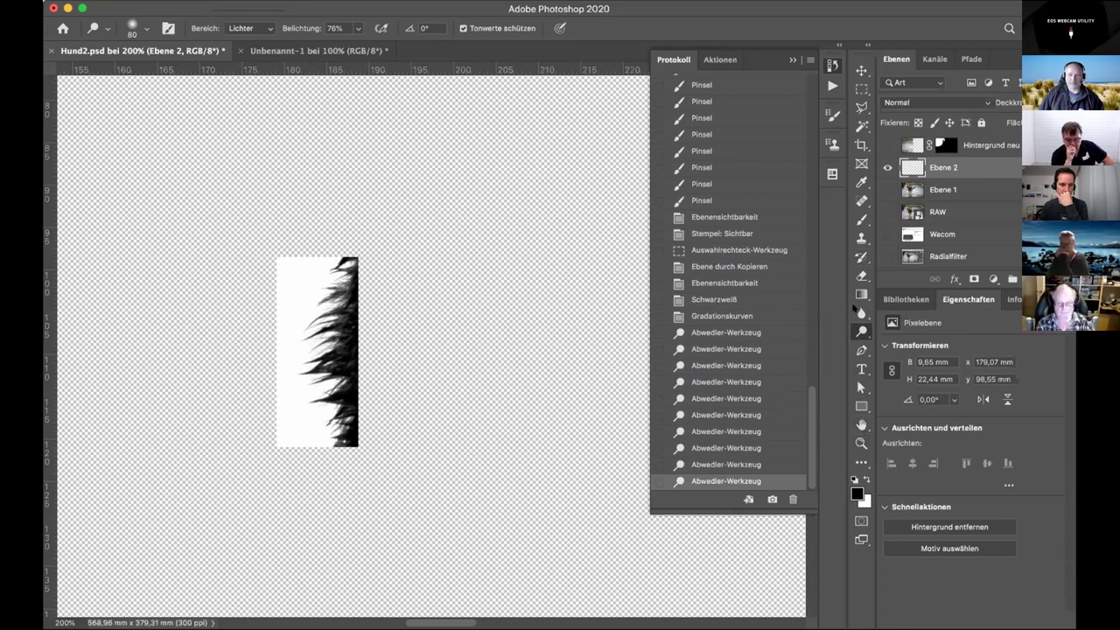
left_click(861, 218)
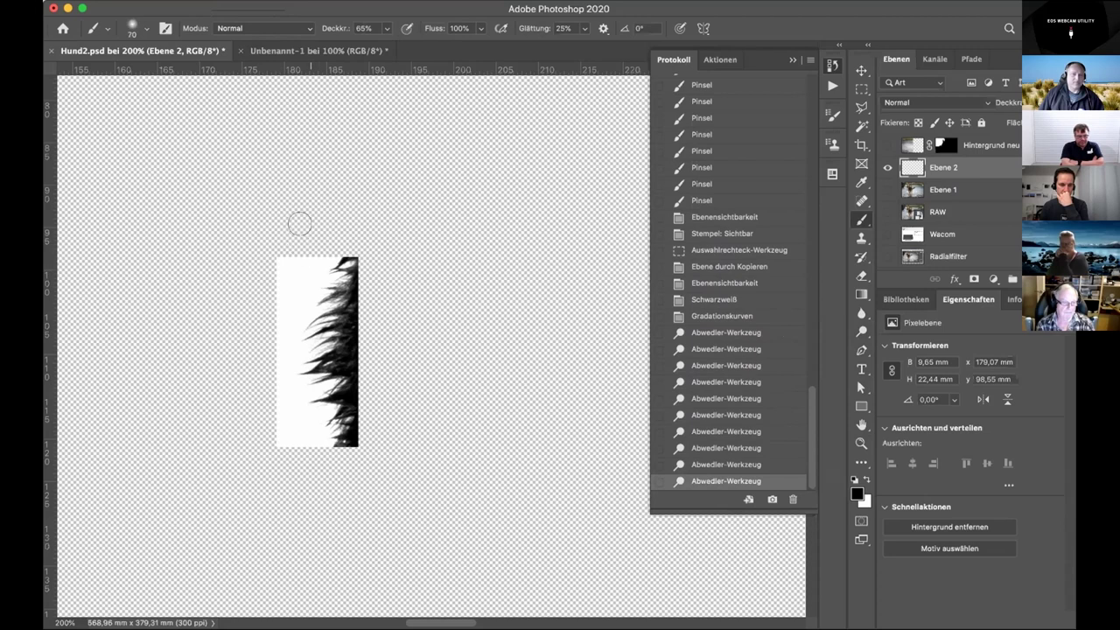
left_click(320, 246)
left_click(322, 244)
key("super+z")
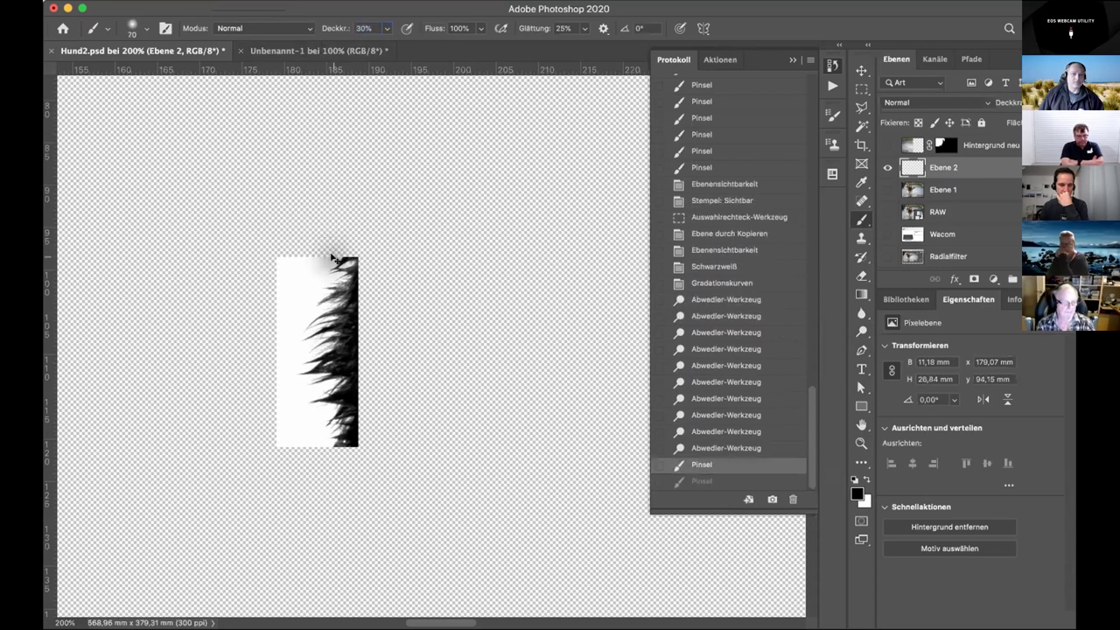
key("super+z")
- Fade out the upper and lower ends of the fur piece with a soft white brush, size 70, at 30% opacity
left_click(864, 478)
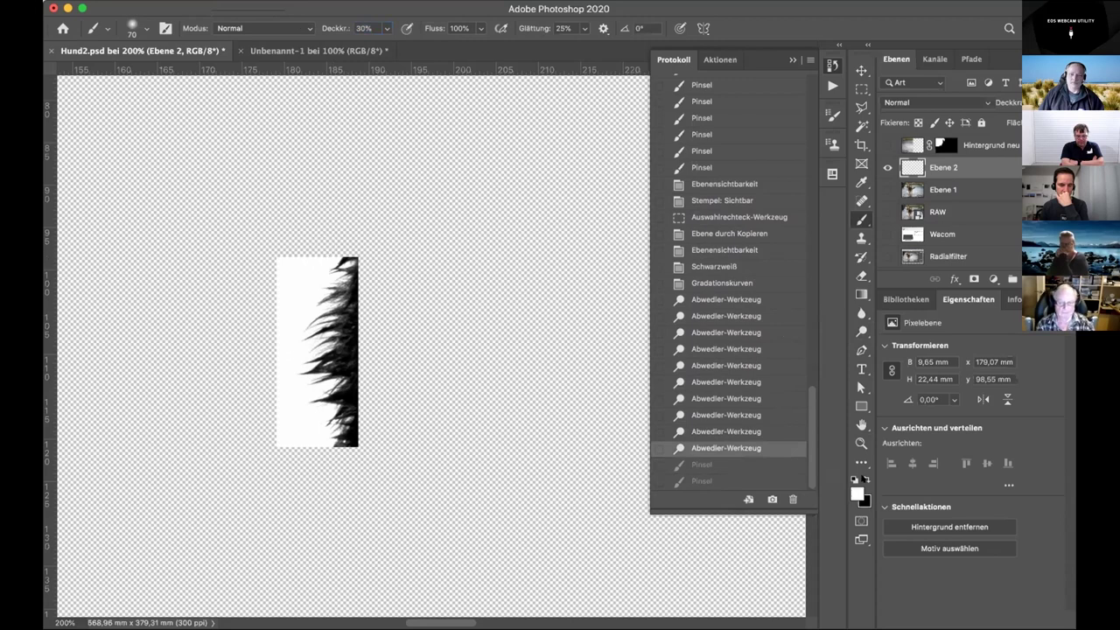
left_click(319, 242)
left_click(322, 242)
left_click(328, 245)
left_click(333, 247)
left_click(331, 246)
left_click(325, 245)
left_click(338, 245)
left_click(340, 245)
left_click(333, 245)
left_click(326, 245)
left_click(342, 242)
left_click(333, 247)
left_click(318, 253)
left_click(329, 247)
left_click(342, 244)
left_click(332, 245)
left_click(320, 244)
left_click(328, 244)
left_click(342, 242)
left_click(337, 242)
left_click(337, 242)
left_click(313, 253)
left_click(317, 254)
left_click(317, 254)
left_click(337, 432)
left_click(343, 434)
left_click(310, 429)
left_click(343, 427)
left_click(341, 431)
left_click(320, 429)
left_click(343, 434)
left_click(324, 437)
left_click(344, 442)
left_click(360, 433)
left_click(366, 441)
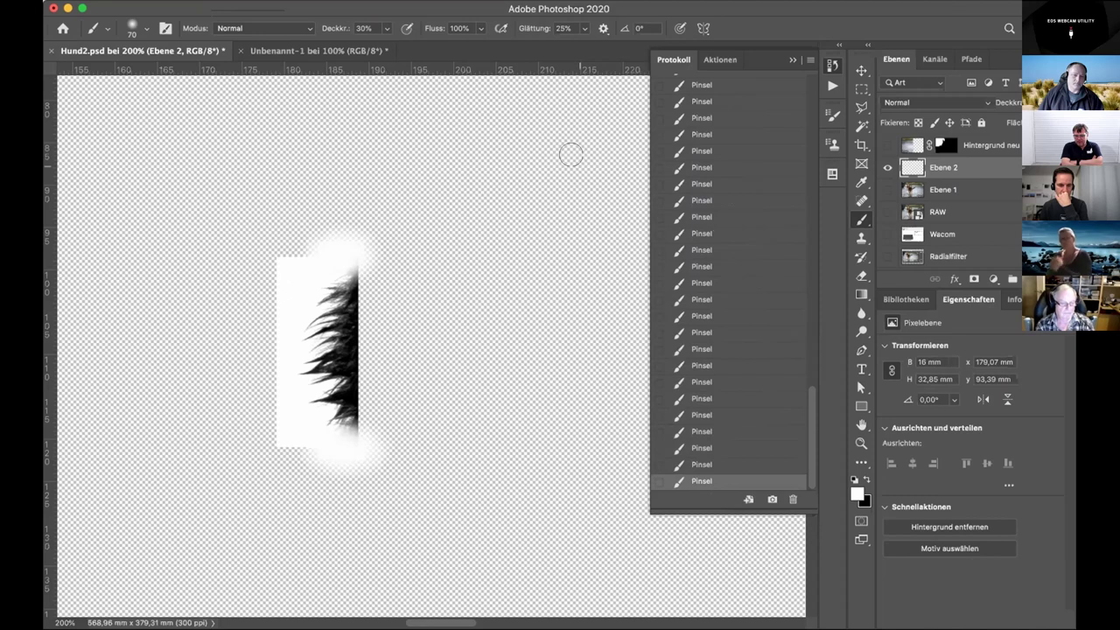
left_click(345, 235)
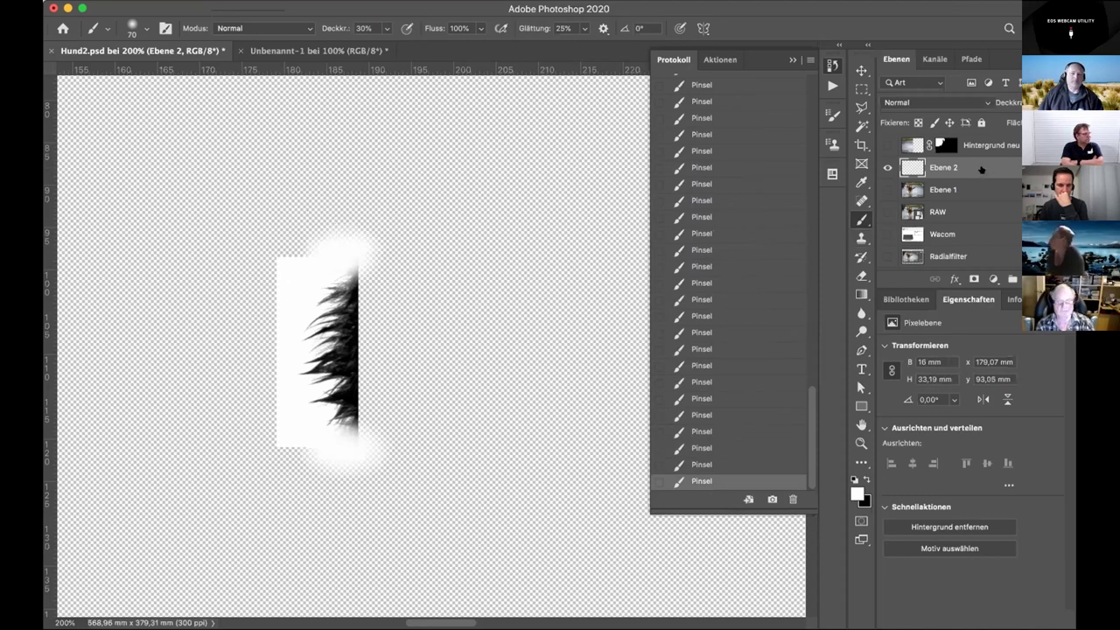
- Copy the whitened fur piece from Hund2.psd and paste it into Unbenannt-1, converting the colours to preserve their appearance
left_click(205, 2)
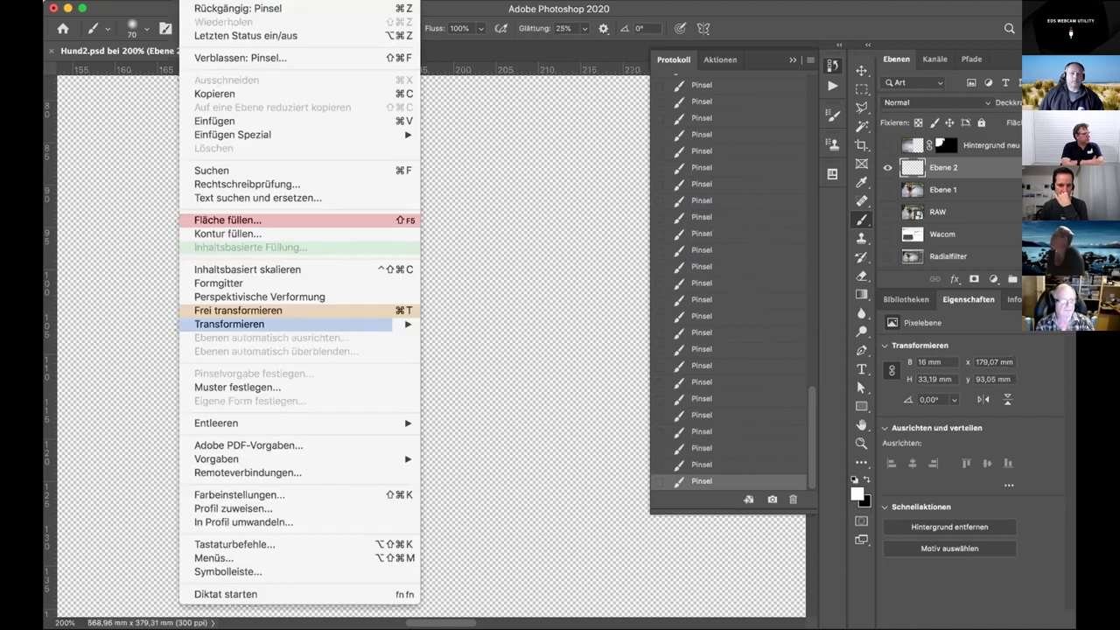
left_click(227, 92)
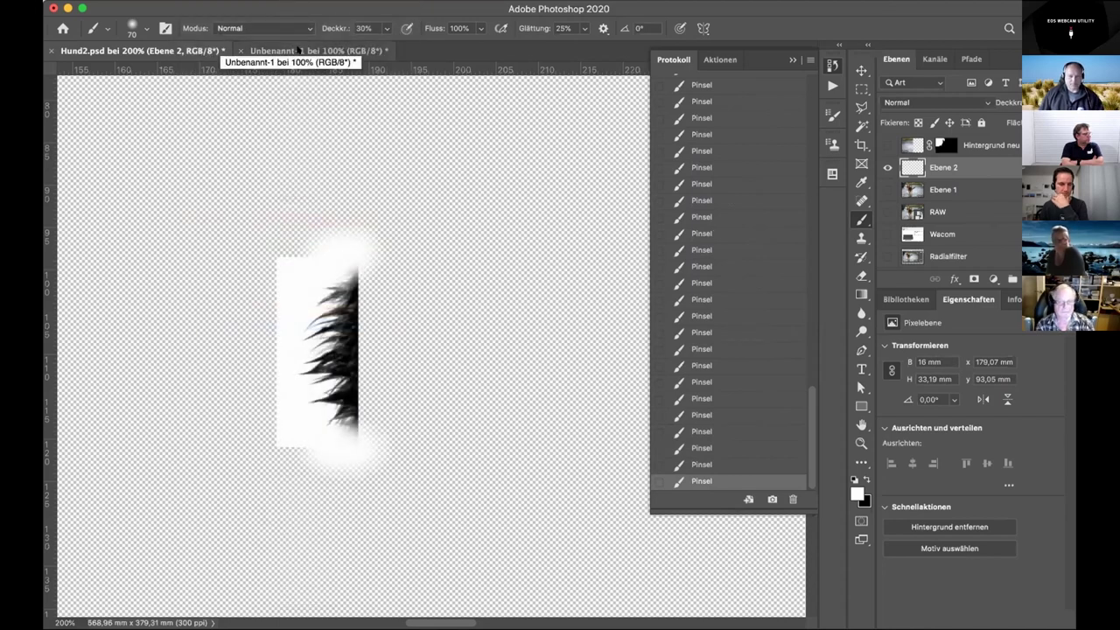
left_click(300, 50)
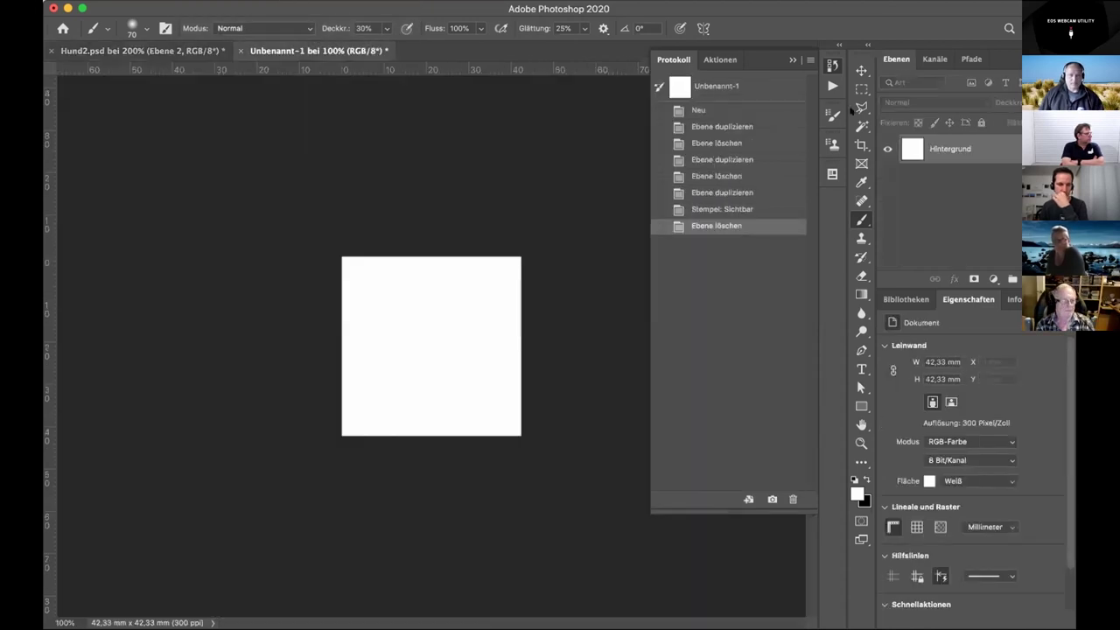
left_click(792, 59)
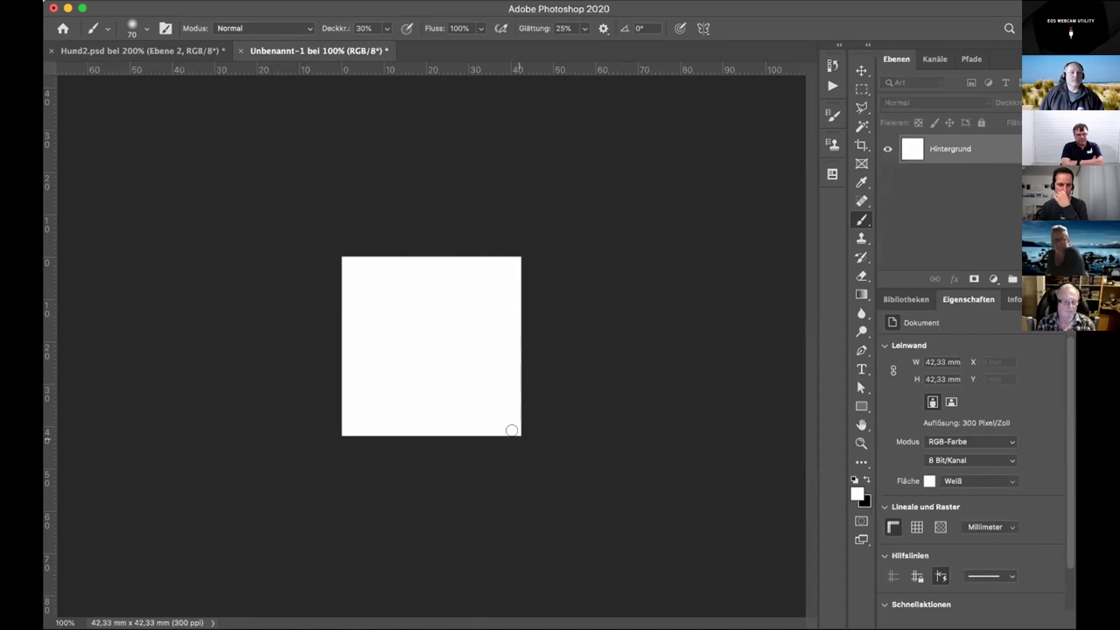
left_click(219, 4)
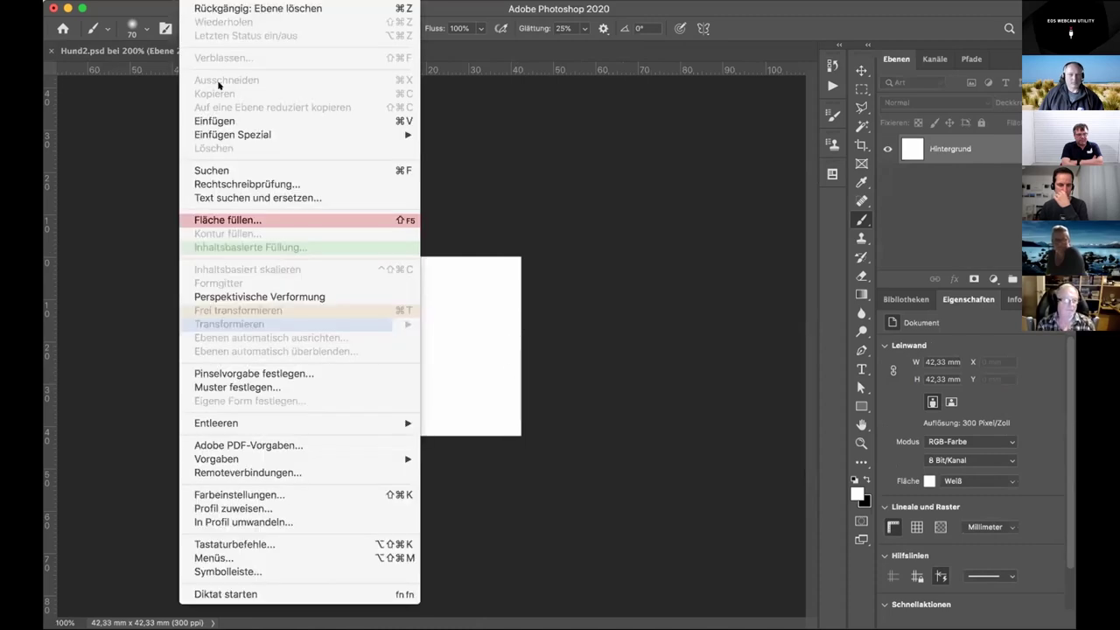
left_click(220, 121)
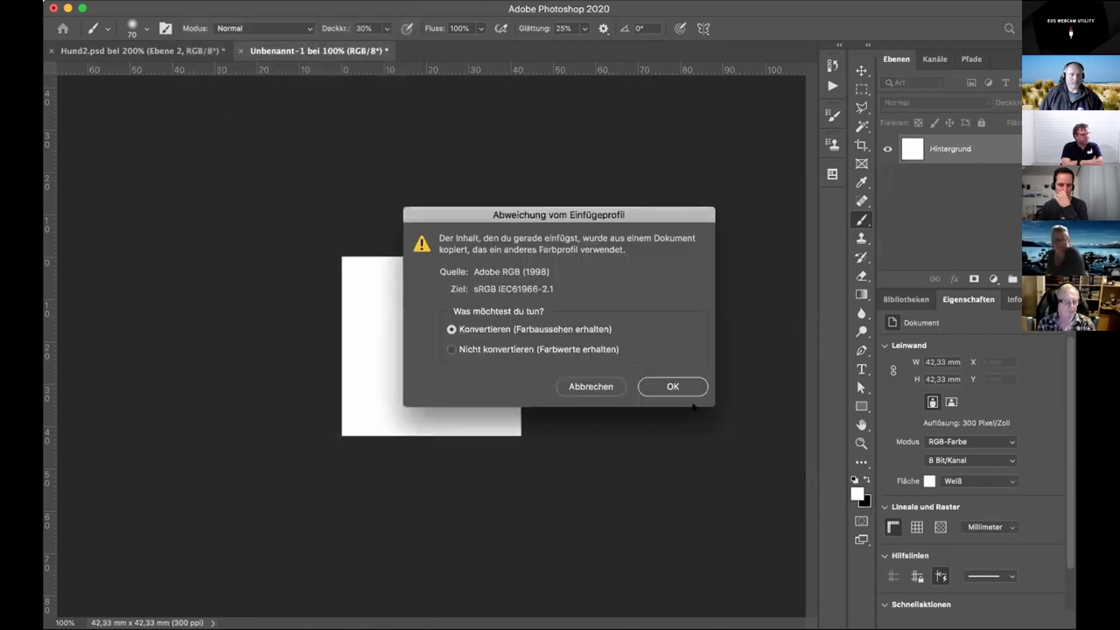
left_click(670, 385)
left_click(687, 360)
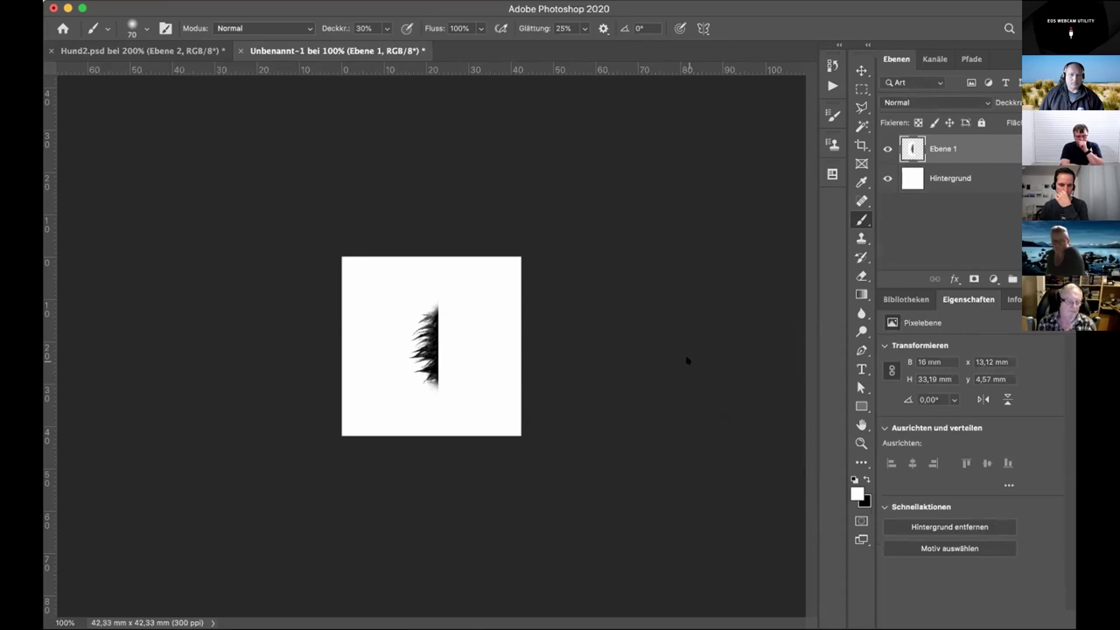
- Stamp all visible layers into a new layer and define it as a brush preset named Fell06
key("super+alt+shift+e")
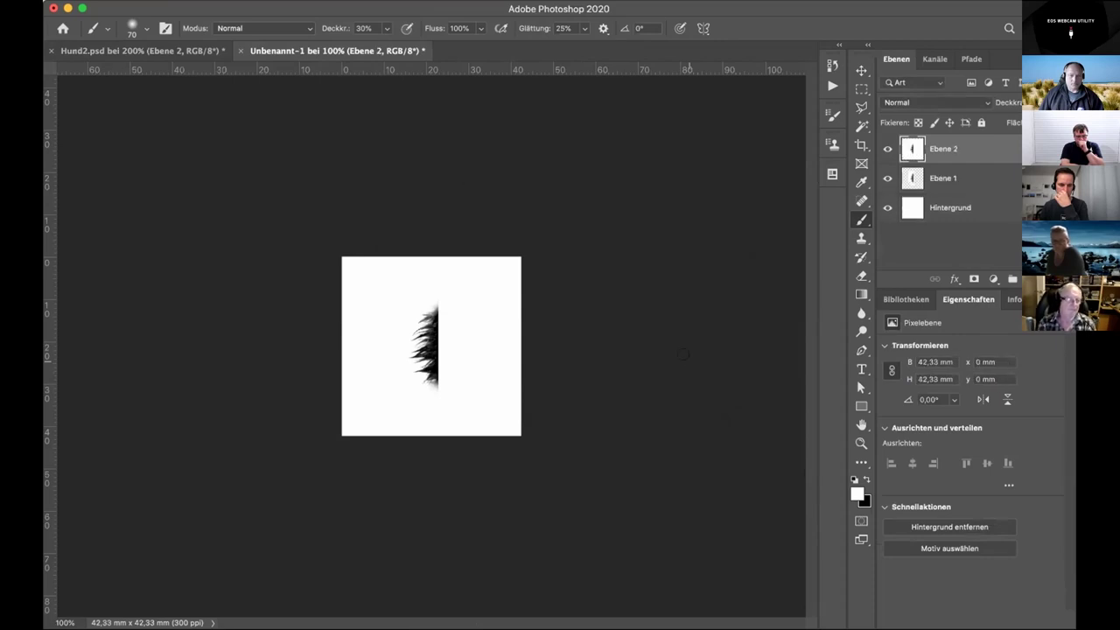
left_click(227, 4)
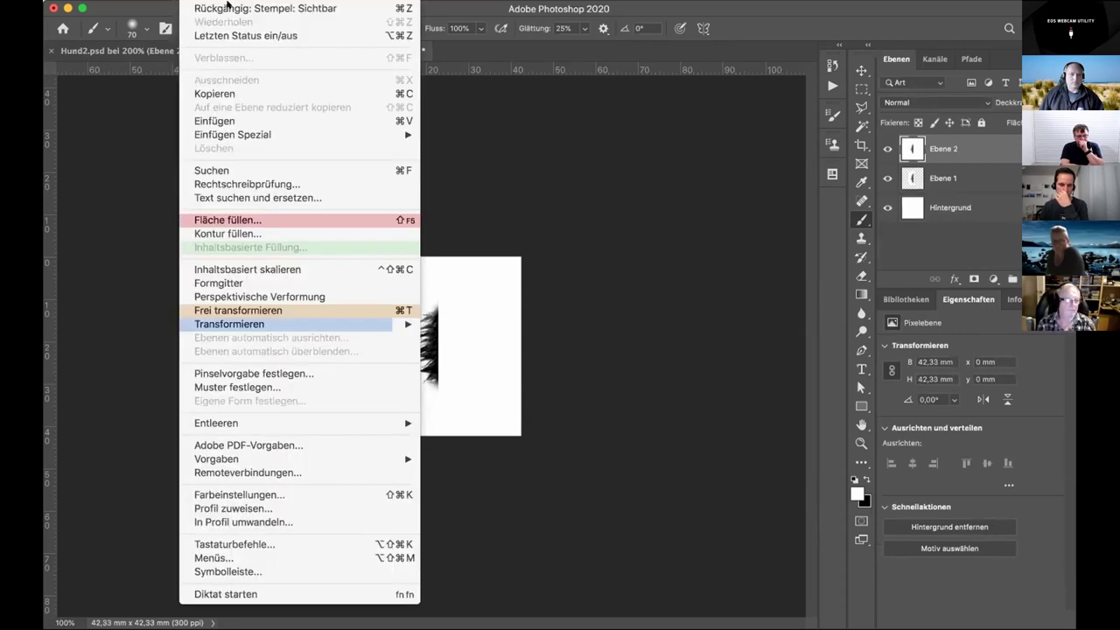
left_click(228, 373)
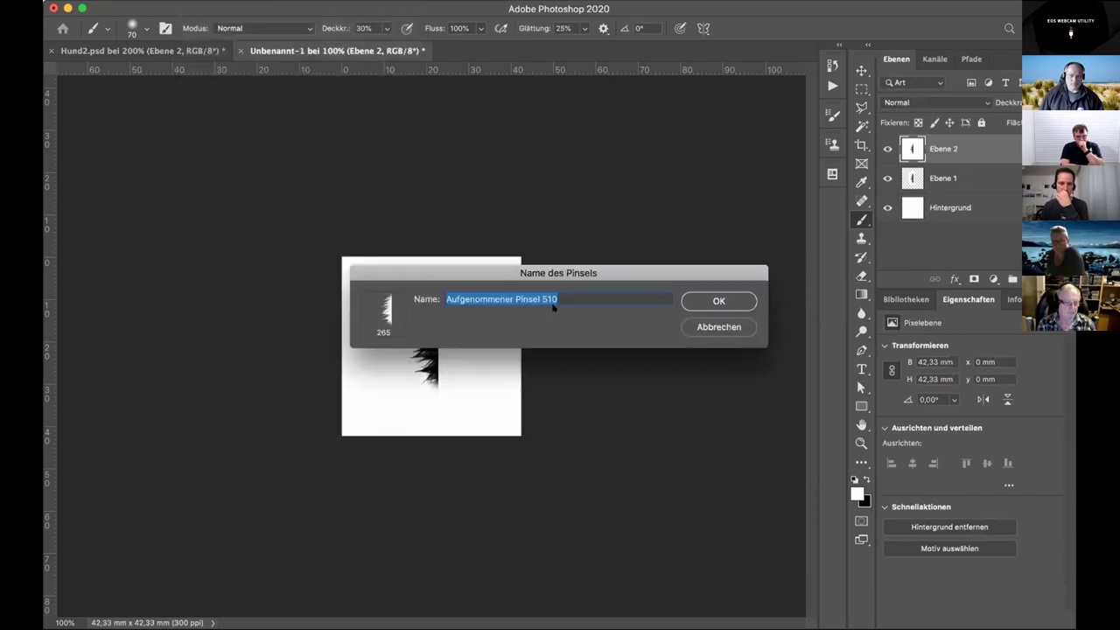
type("Fell06")
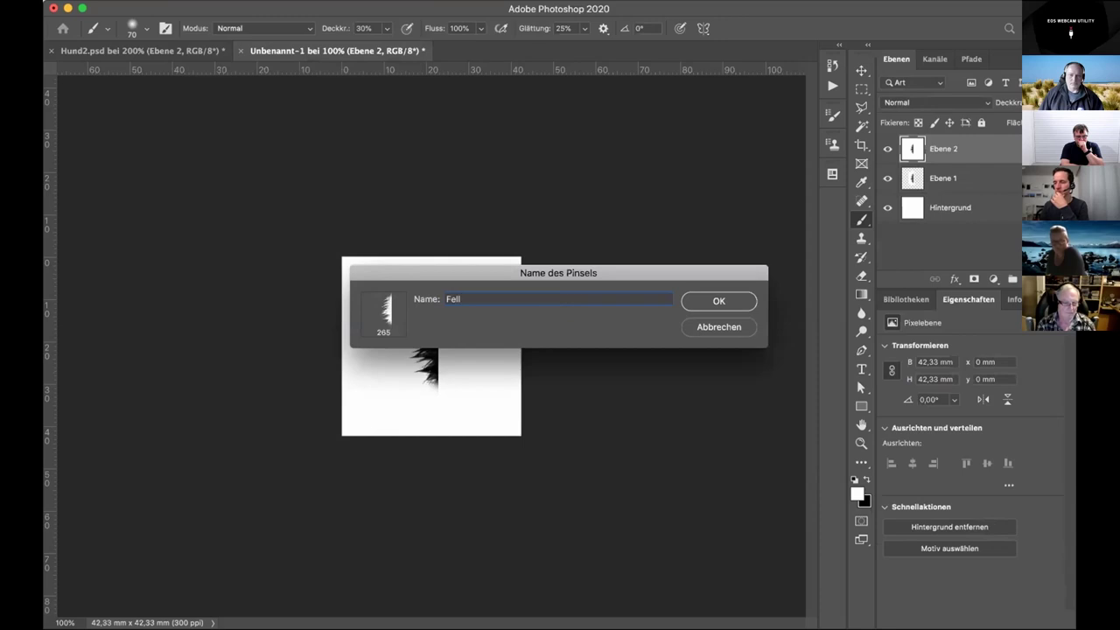
left_click(712, 301)
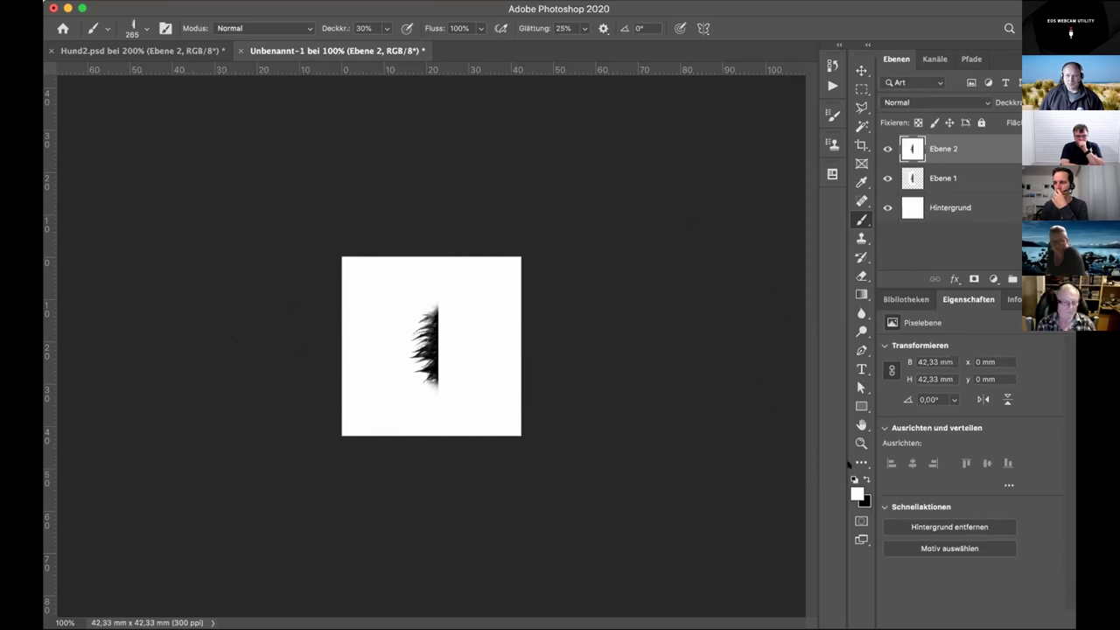
- Set the foreground colour to red #be1010 and stamp the new fur brush once at 30% opacity beside the black fur sample
left_click(856, 494)
left_click(813, 120)
left_click(828, 87)
left_click(1006, 32)
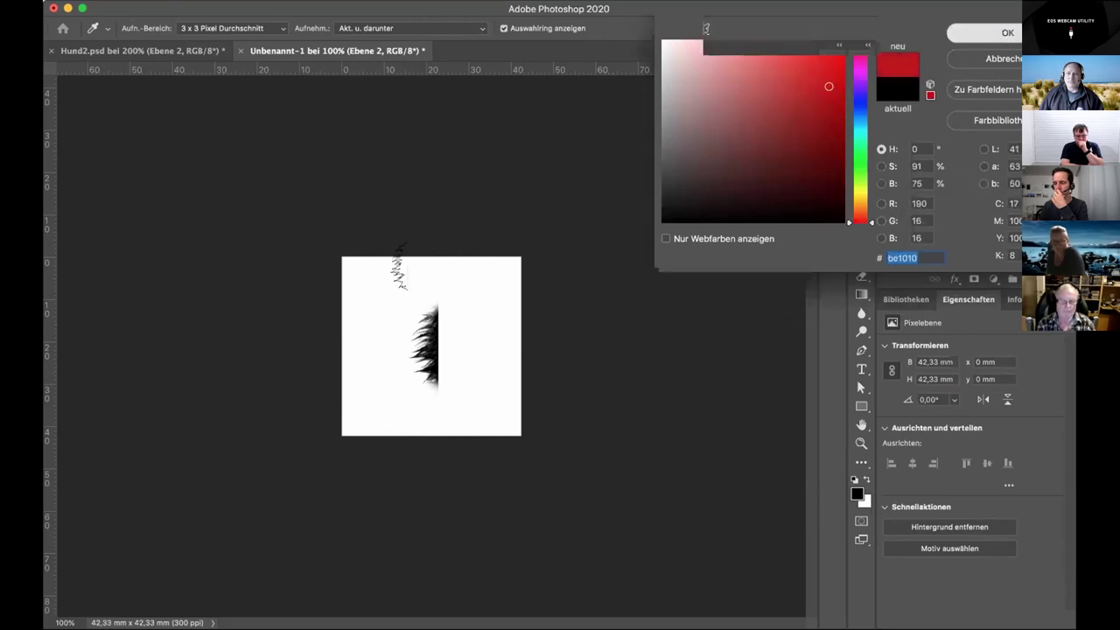
key("b")
left_click_drag(362, 300, 372, 297)
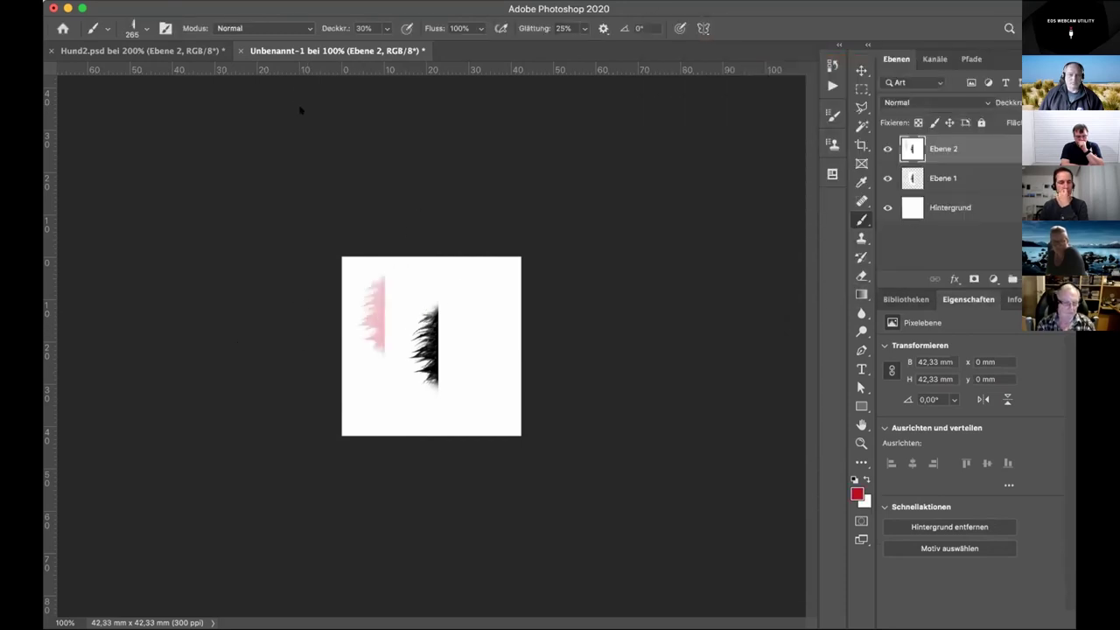
- Stamp the fur brush at 100% opacity at full size, and at size 100 in the lower part of the canvas
left_click_drag(479, 265, 462, 399)
key("bracketleft")
key("bracketleft")
key("bracketleft")
key("bracketleft")
key("bracketleft")
key("bracketleft")
left_click_drag(383, 404, 379, 386)
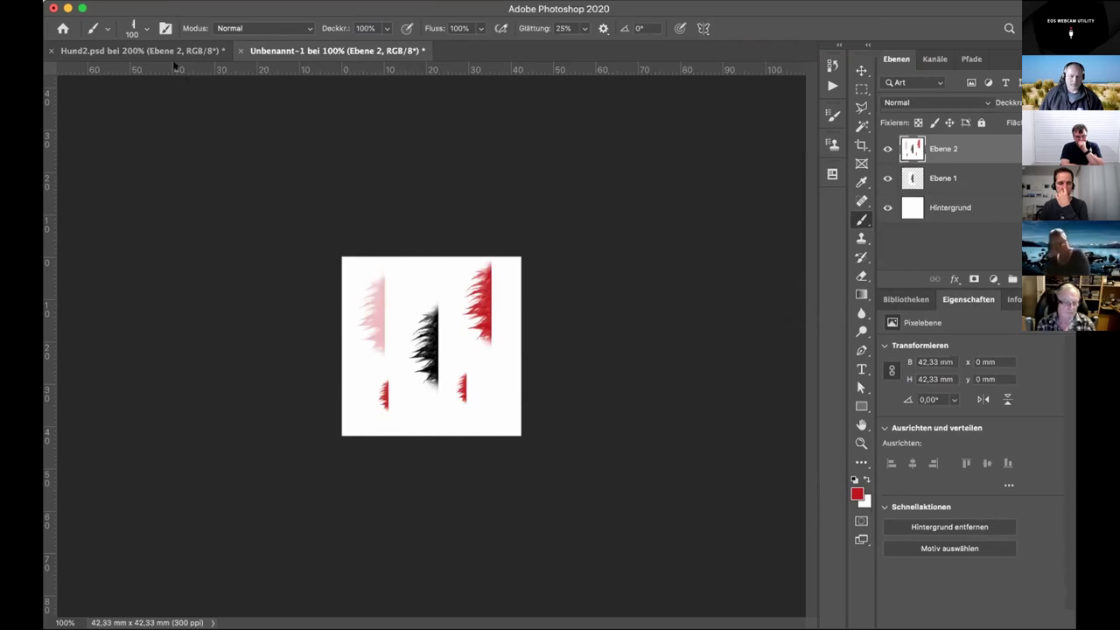
- Return to Hund2.psd, make all layers visible again and delete the fur piece layer Ebene 2
key("ctrl+Tab")
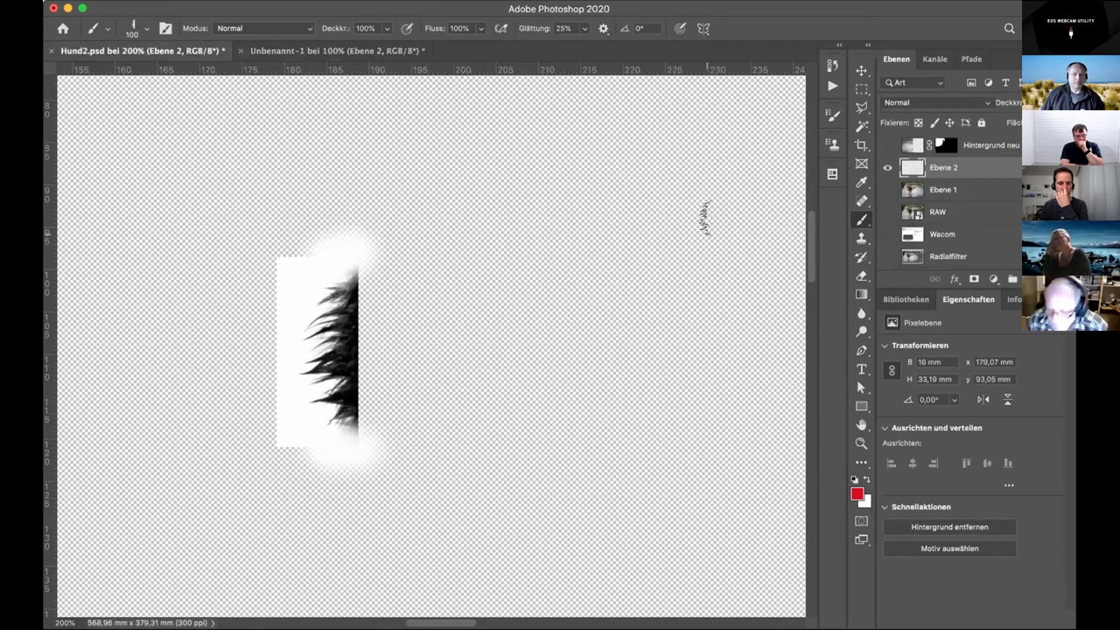
left_click(886, 168)
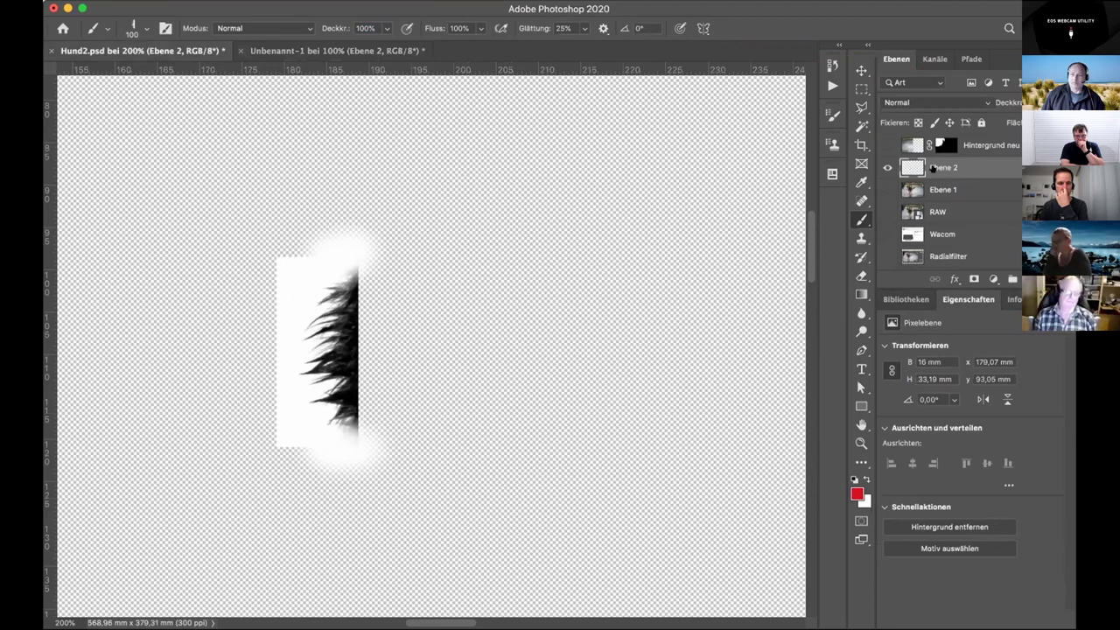
key("BackSpace")
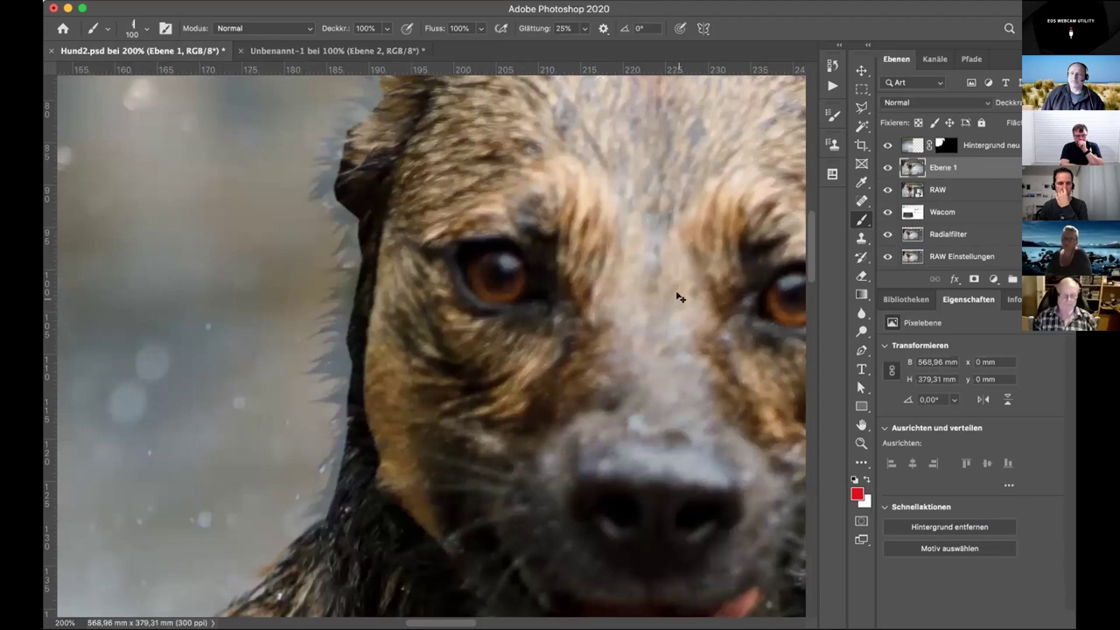
- On the Hintergrund neu layer mask, paint fur along the dog's neck edge in black with the 175 px fur brush angled at -17°
mouse_move(679, 298)
left_mouse_down()
mouse_move(516, 306)
mouse_move(393, 400)
left_mouse_up()
scroll(369, 291, "down", 5)
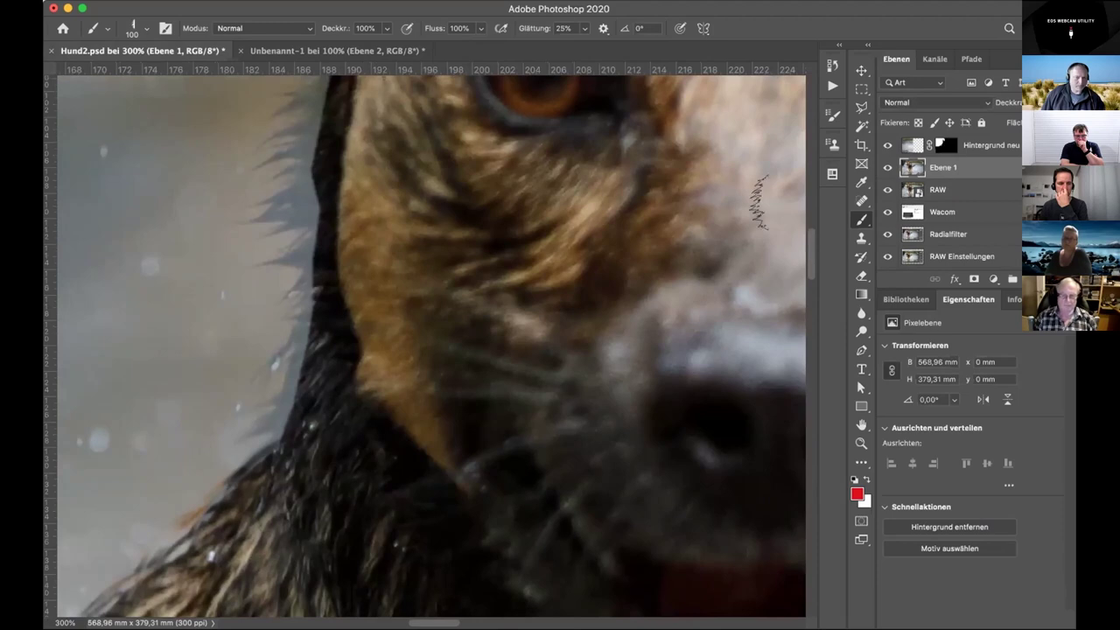
key("alt+bracketright")
key("x")
key("bracketright")
key("bracketright")
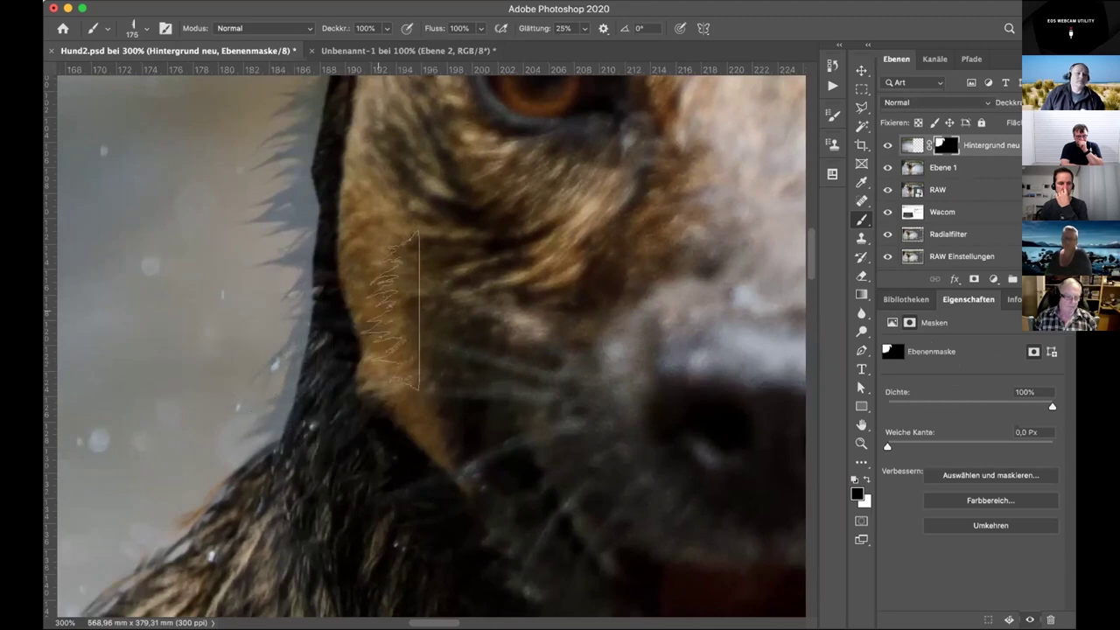
right_click(377, 309)
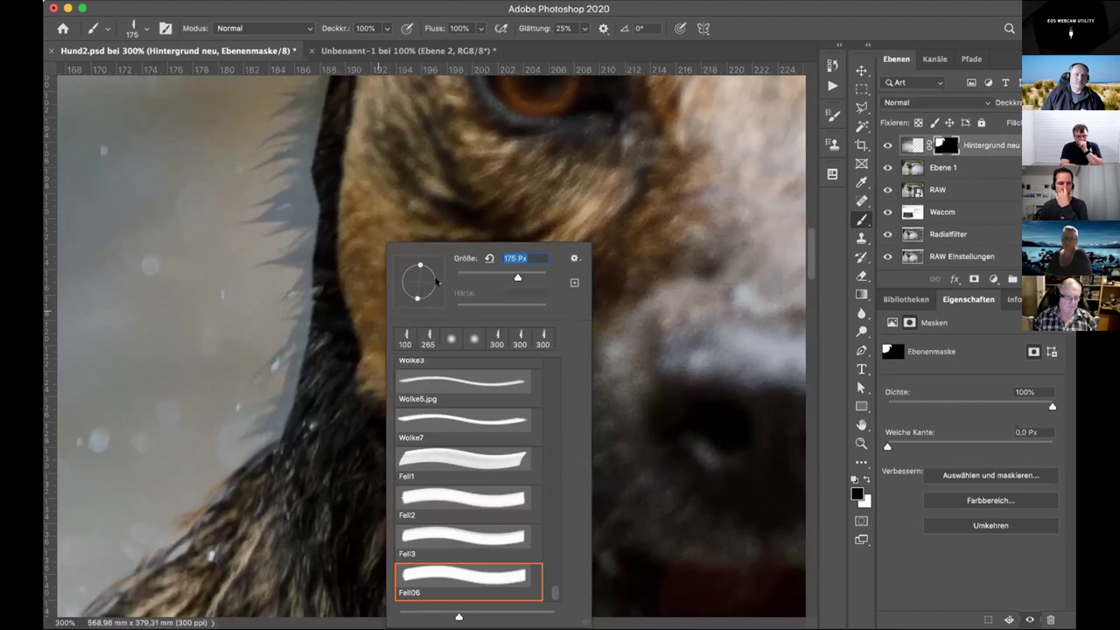
left_click(378, 310)
left_click_drag(349, 324, 298, 438)
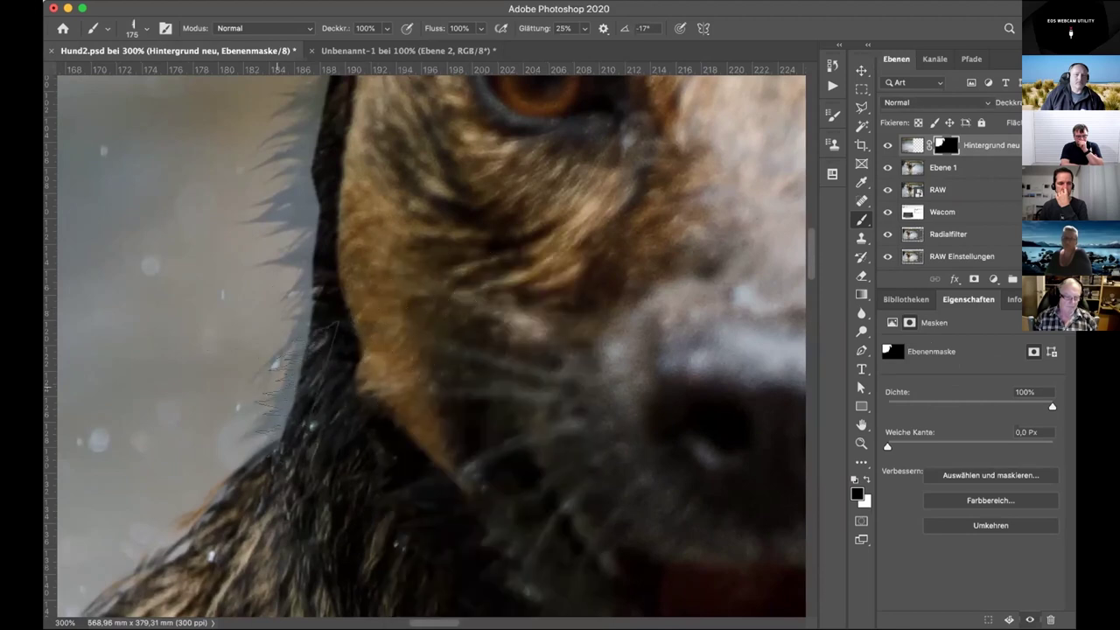
left_click_drag(289, 368, 271, 426)
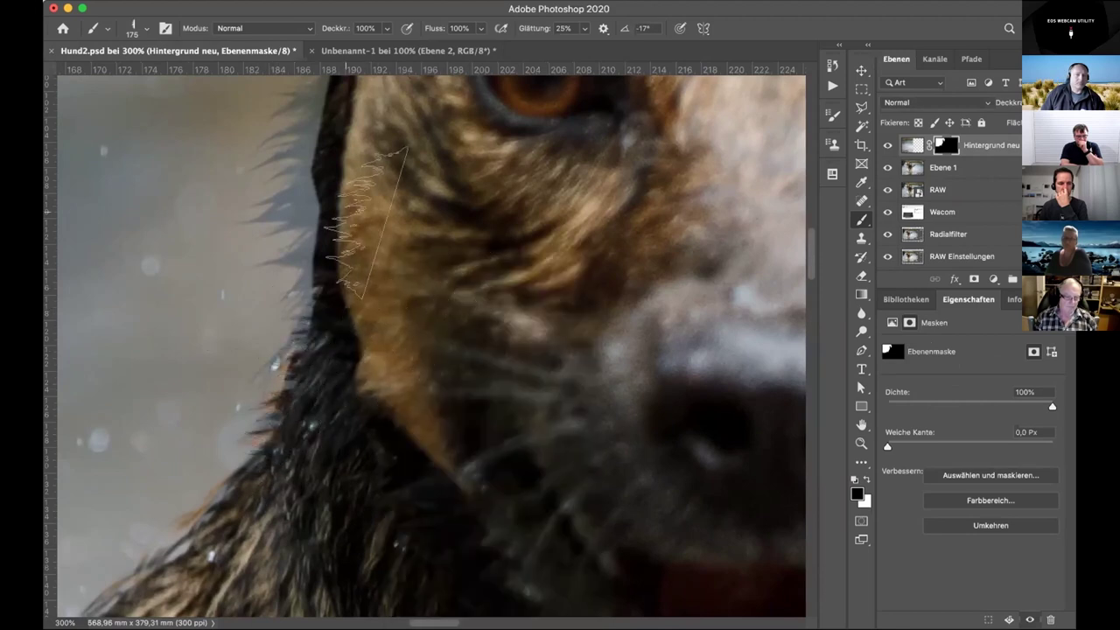
- Set the fur brush angle to 3° and paint fur on the mask along the outer cheek edge up to eye level
right_click(365, 221)
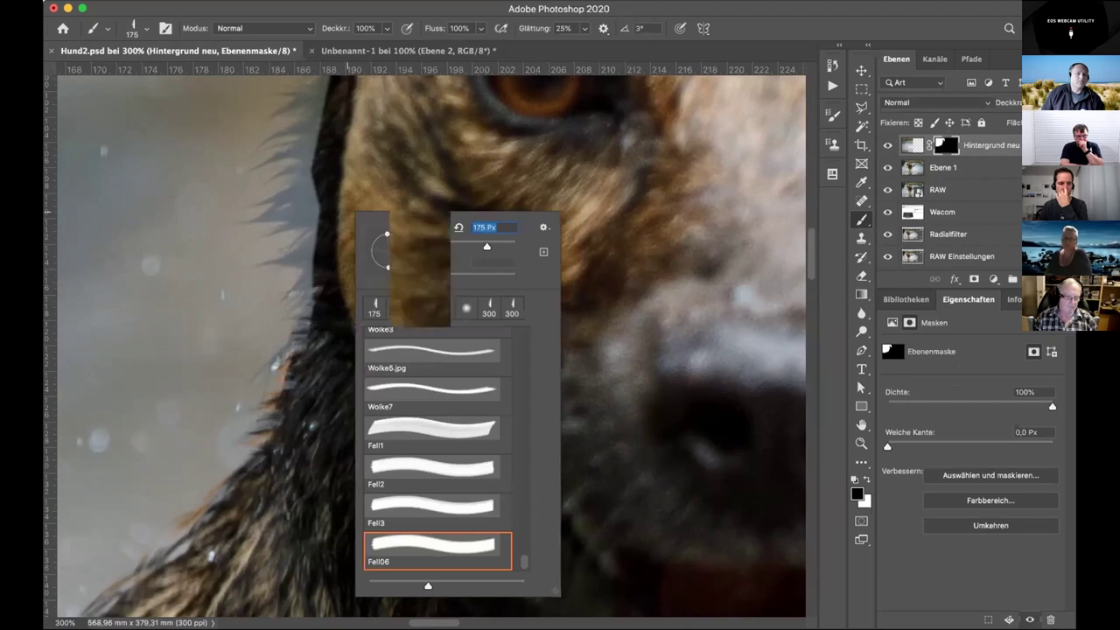
key("Return")
mouse_move(332, 385)
left_mouse_down()
mouse_move(302, 263)
mouse_move(298, 341)
mouse_move(319, 175)
left_mouse_up()
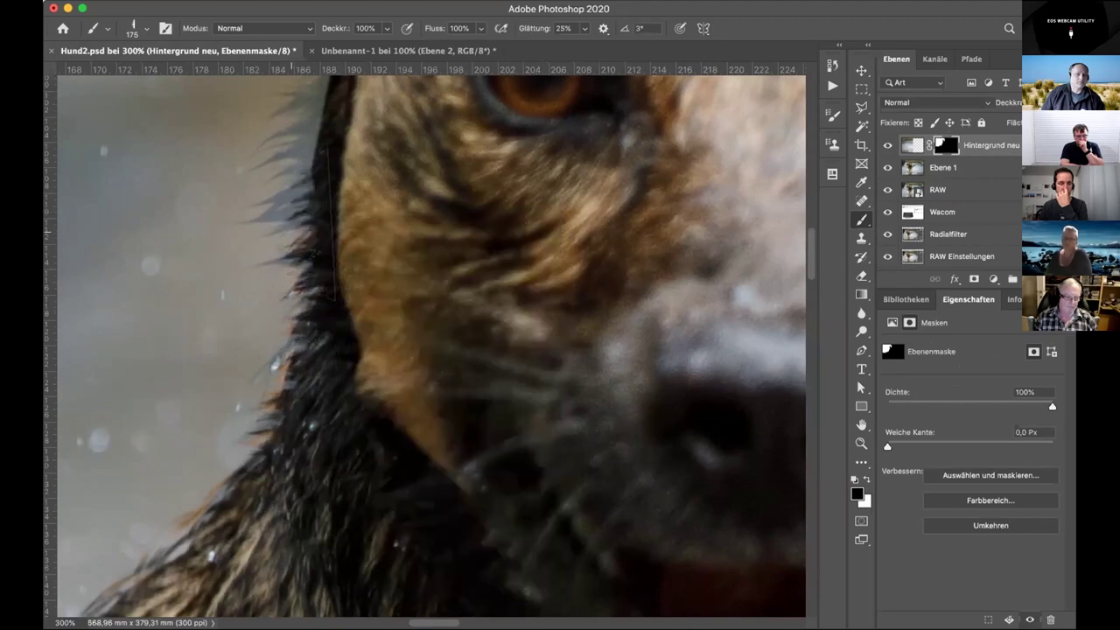
scroll(337, 254, "up", 5)
mouse_move(338, 326)
left_mouse_down()
mouse_move(344, 210)
mouse_move(348, 293)
mouse_move(336, 365)
left_mouse_up()
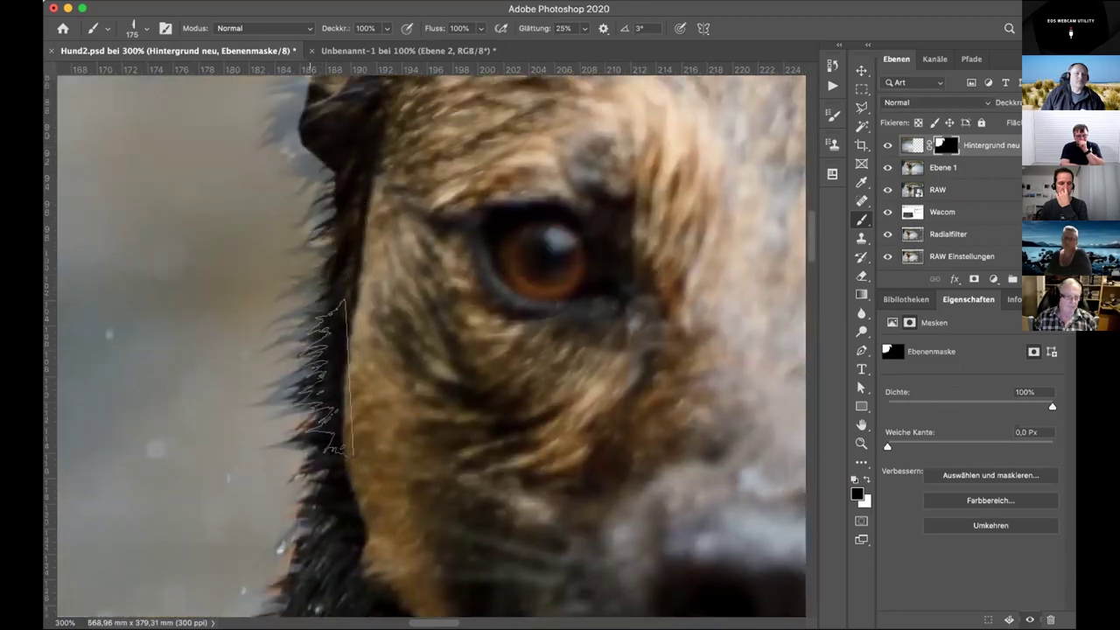
- Set the fur brush to 87 px and 44°, stamp the lower edge of the ear fold, and undo the last stroke
scroll(354, 263, "up", 6)
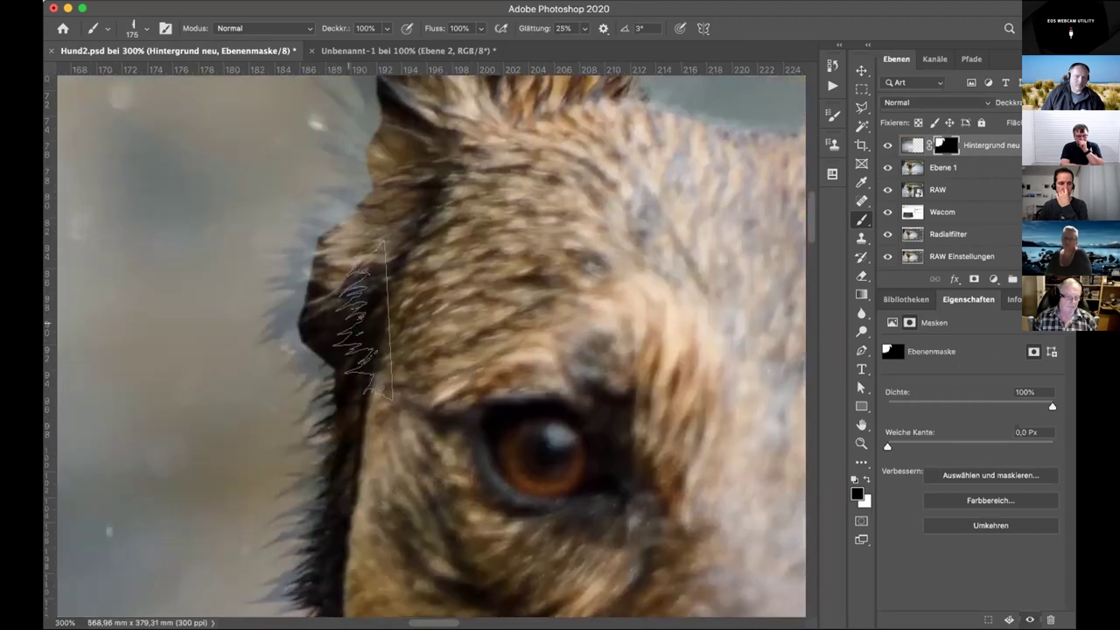
right_click(360, 319)
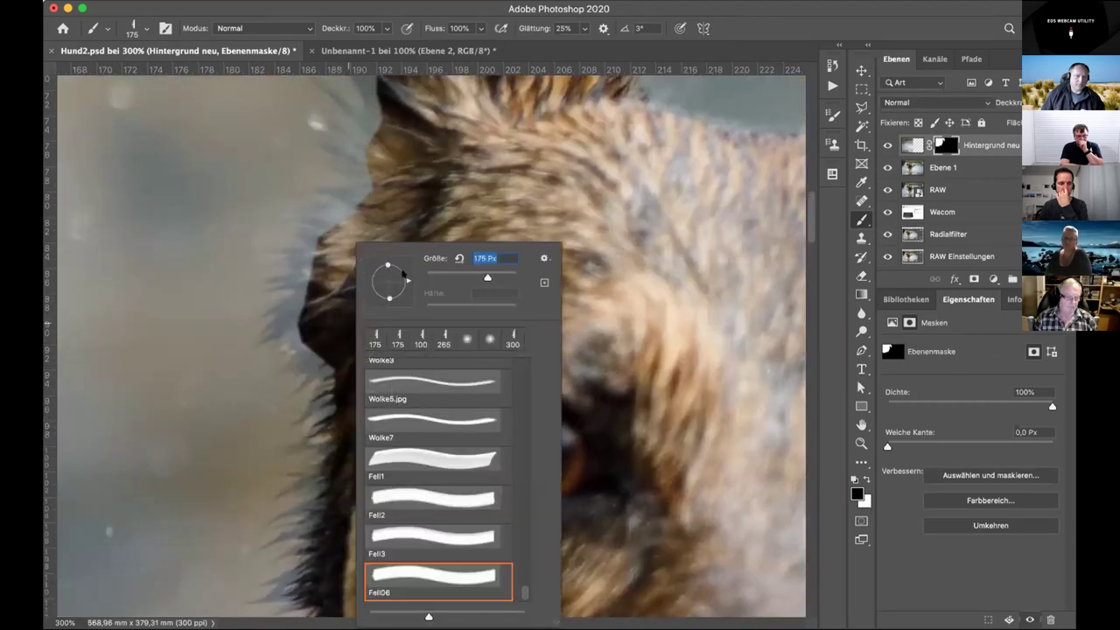
mouse_move(402, 267)
left_mouse_down()
mouse_move(346, 301)
mouse_move(350, 332)
mouse_move(422, 283)
mouse_move(465, 277)
left_mouse_up()
key("Return")
mouse_move(310, 326)
left_mouse_down()
mouse_move(308, 383)
mouse_move(310, 357)
left_mouse_up()
key("super+z")
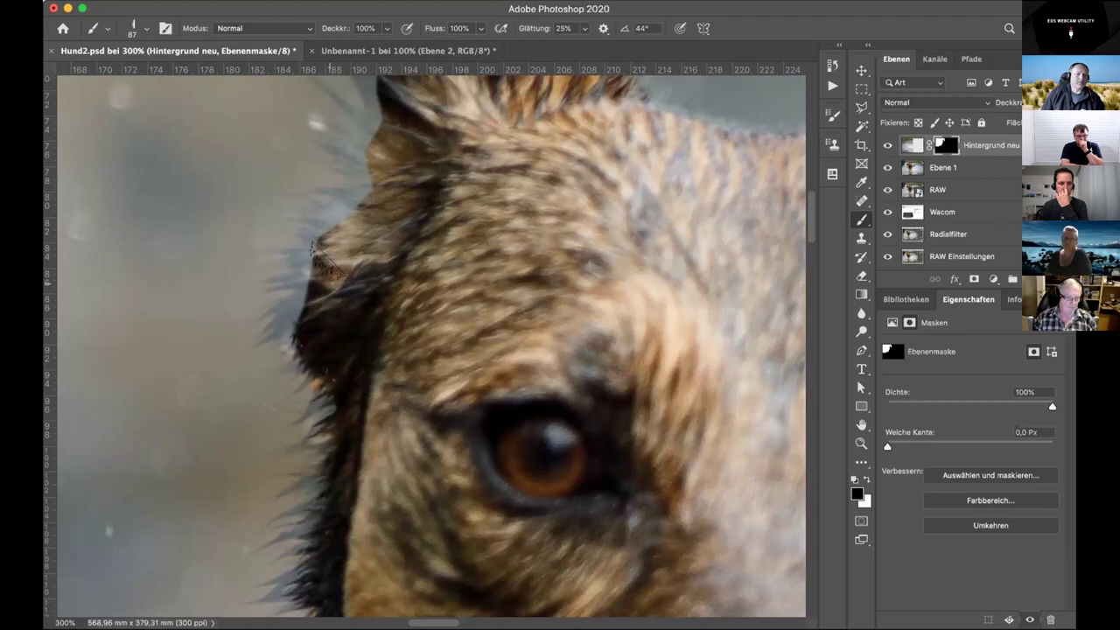
- Set the fur brush to 200 px and -17° and paint fur along the outer edge of the ear fold
right_click(328, 261)
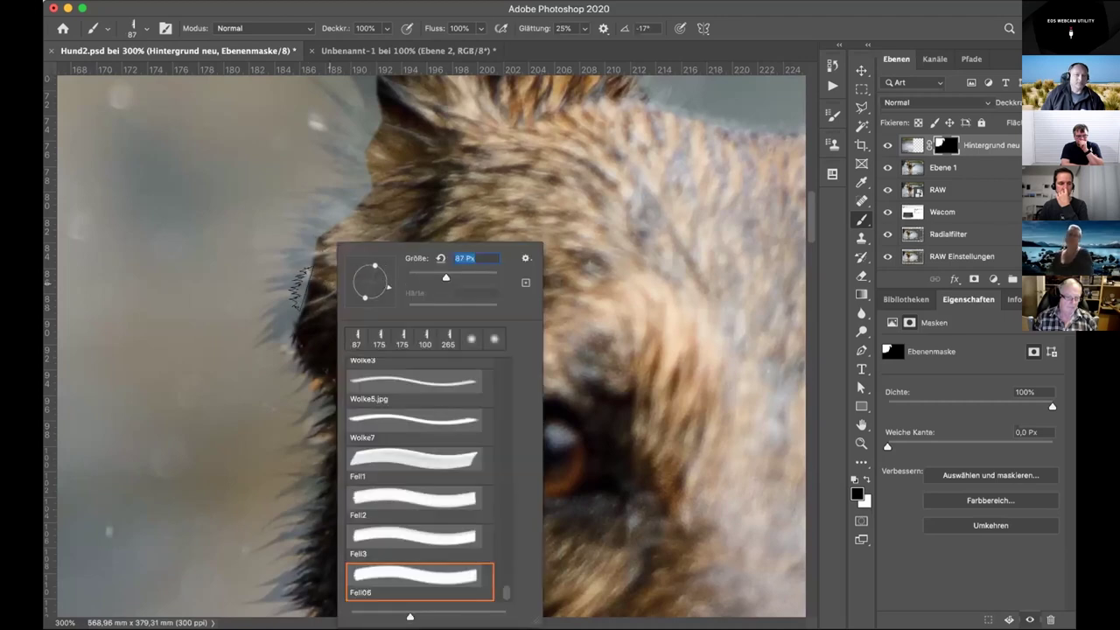
key("Return")
key("bracketright")
key("bracketright")
key("bracketright")
key("bracketright")
key("bracketright")
key("bracketright")
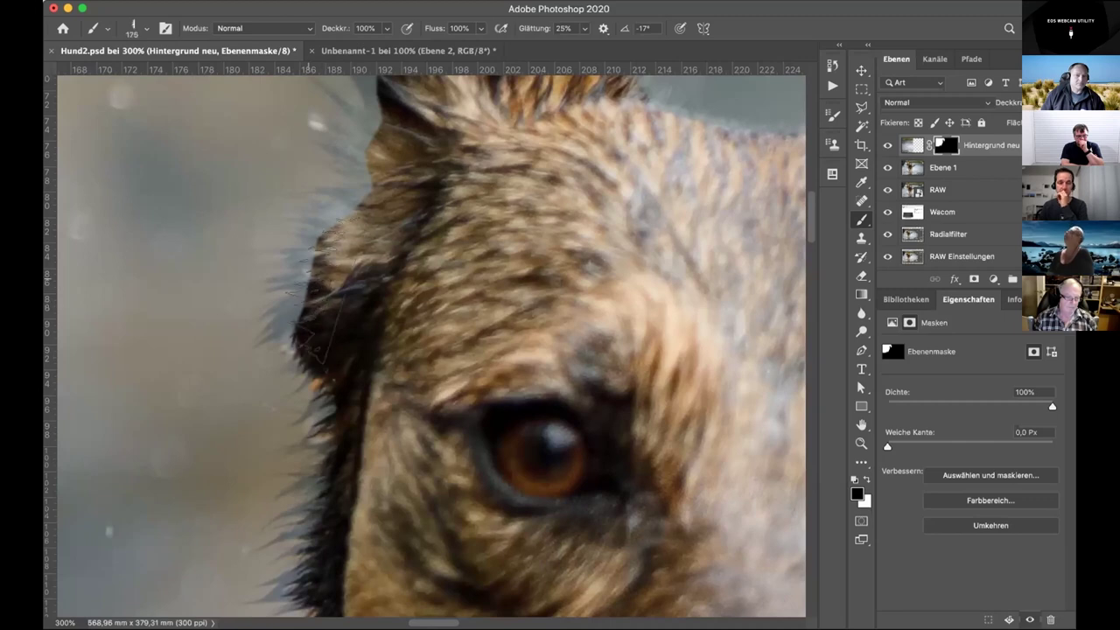
mouse_move(300, 274)
left_mouse_down()
mouse_move(293, 350)
mouse_move(349, 188)
left_mouse_up()
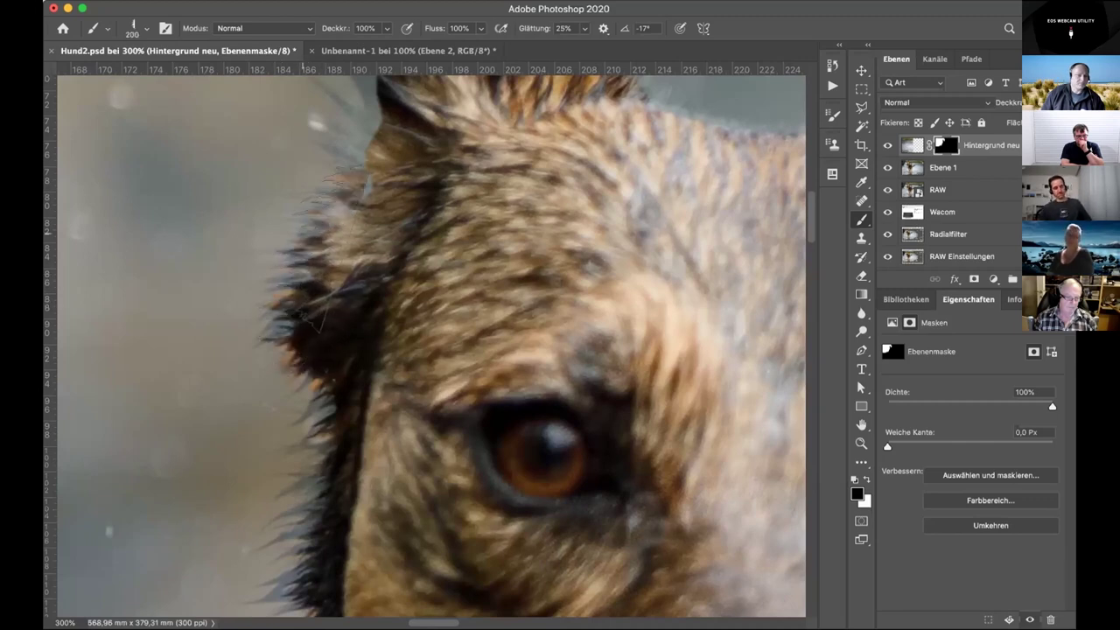
- Continue the fur upward along the outer base and lower outer edge of the dog's left-hand ear
scroll(369, 302, "up", 5)
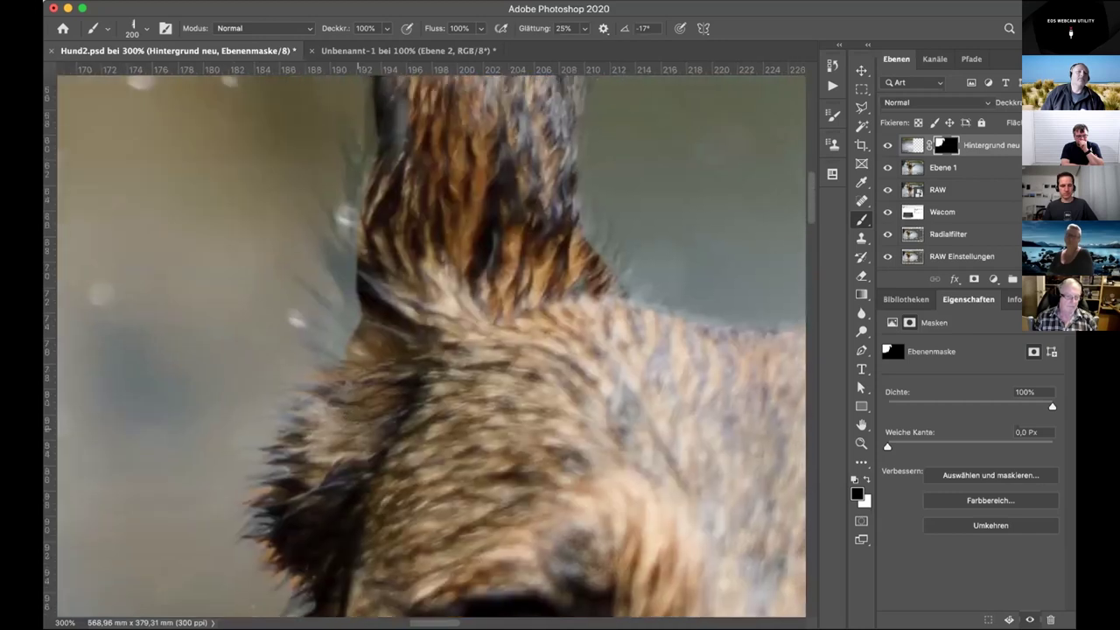
mouse_move(373, 298)
left_mouse_down()
mouse_move(348, 262)
mouse_move(344, 199)
left_mouse_up()
scroll(328, 406, "up", 5)
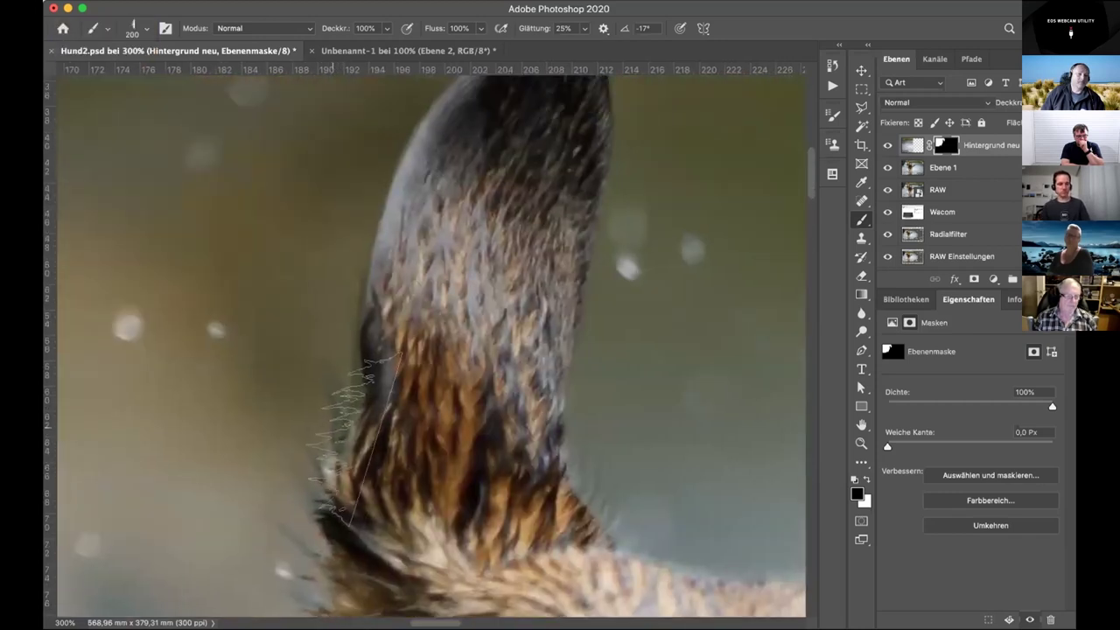
mouse_move(381, 463)
left_mouse_down()
mouse_move(367, 380)
mouse_move(411, 432)
mouse_move(446, 446)
mouse_move(409, 366)
left_mouse_up()
- Rotate the fur brush to -143° and stamp fur along the inner base of the left-hand ear
right_click(411, 363)
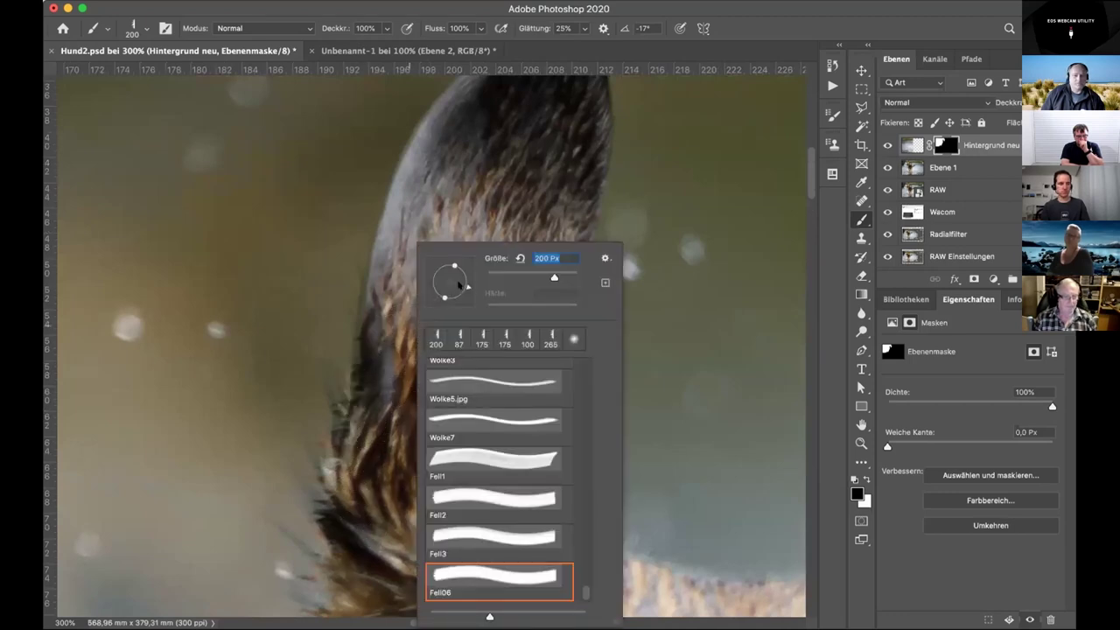
double_click(538, 475)
right_click(525, 446)
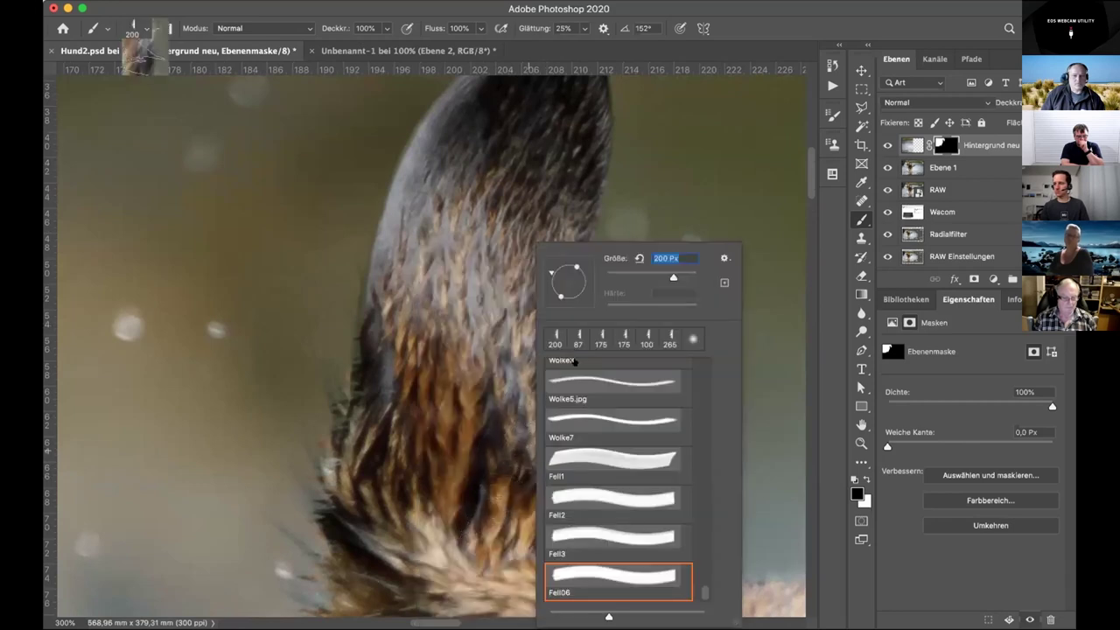
left_click_drag(544, 284, 539, 291)
key("Return")
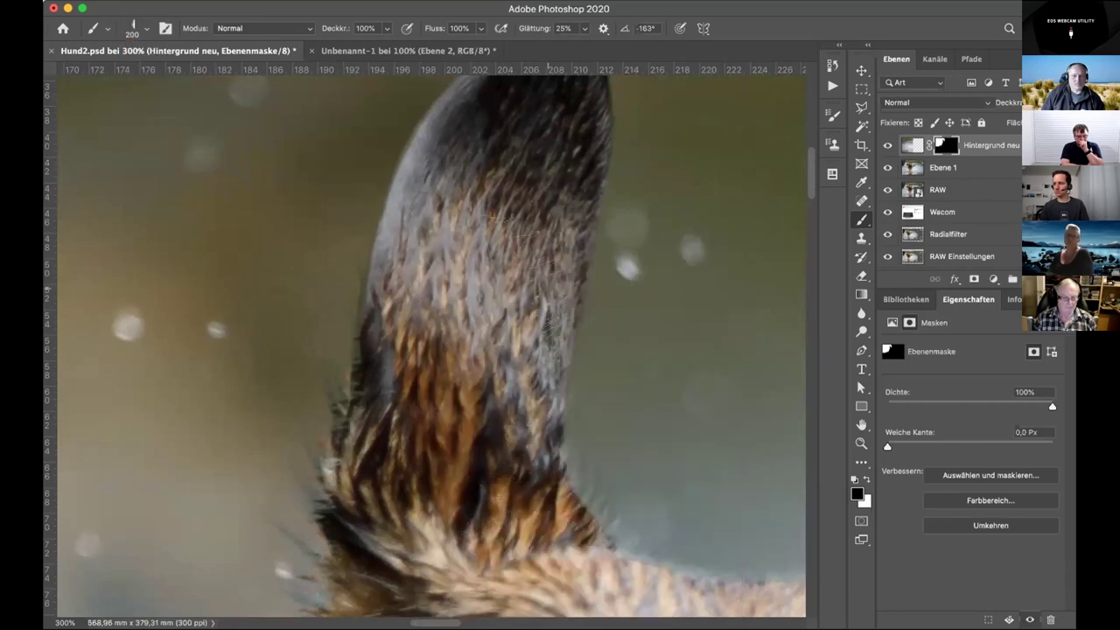
right_click(486, 408)
left_click_drag(510, 292, 514, 302)
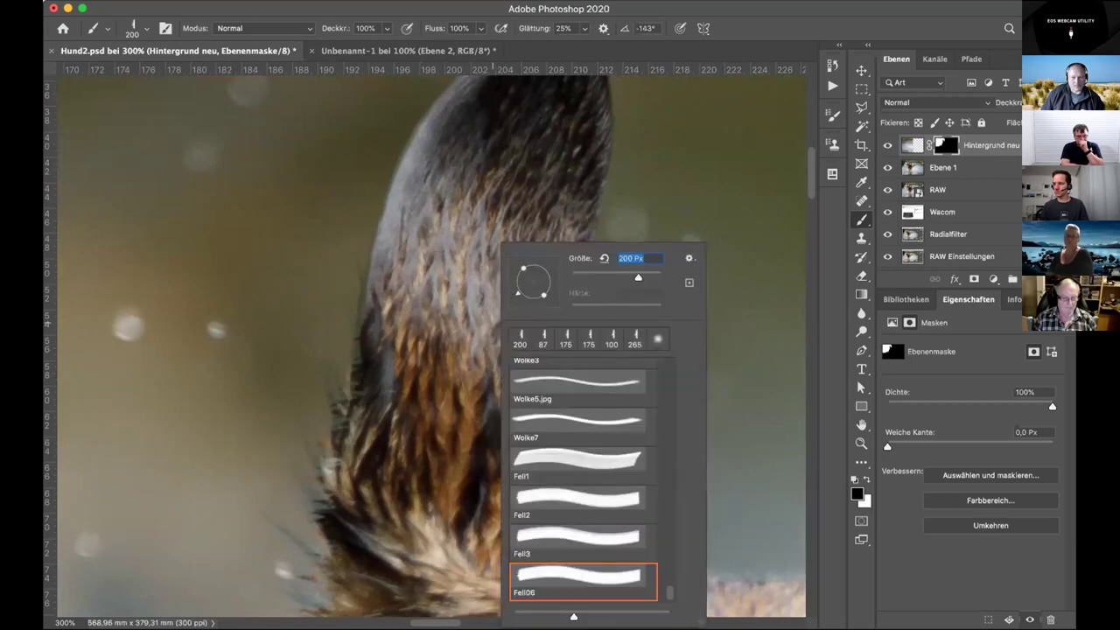
key("Return")
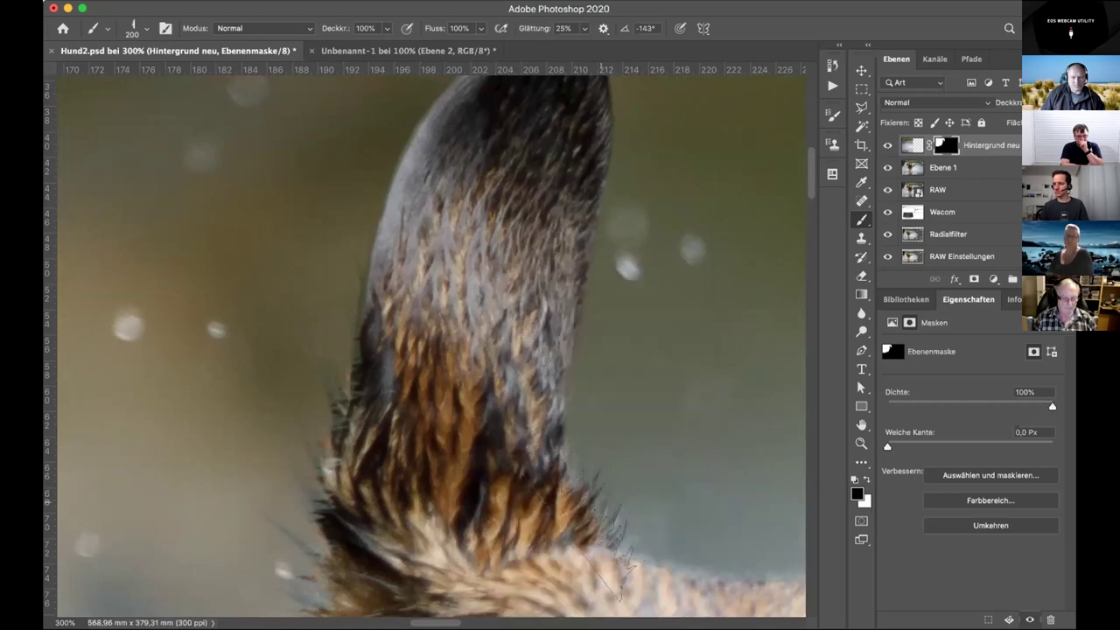
left_click_drag(621, 534, 623, 573)
- Set the fur brush to -104° and 137 px and paint short fur along the left half of the head's top edge
left_click_drag(592, 498, 350, 297)
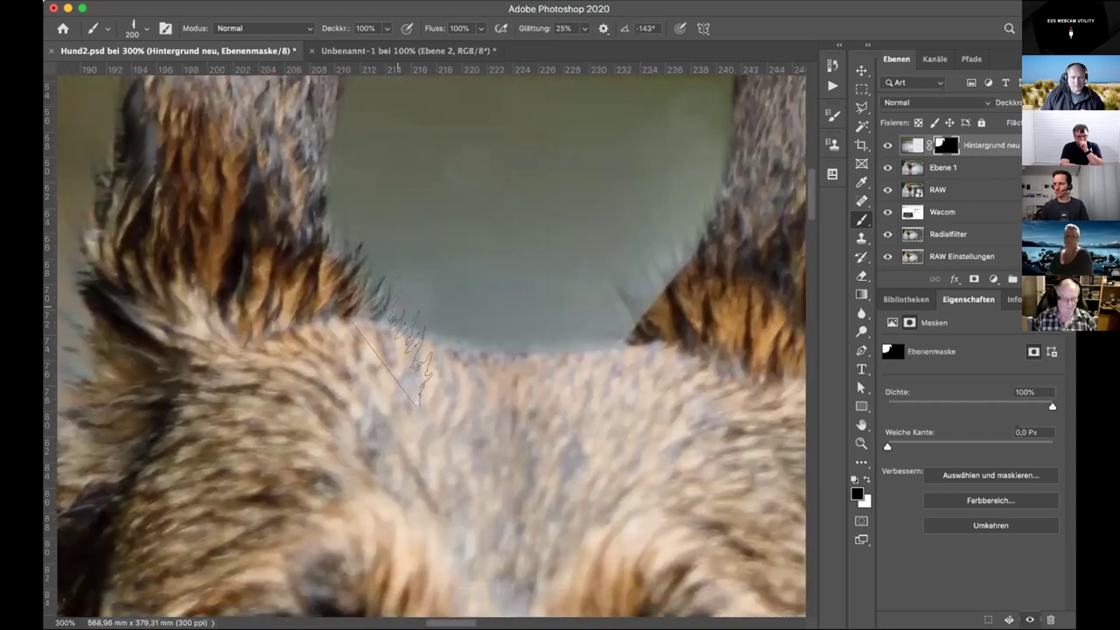
right_click(508, 327)
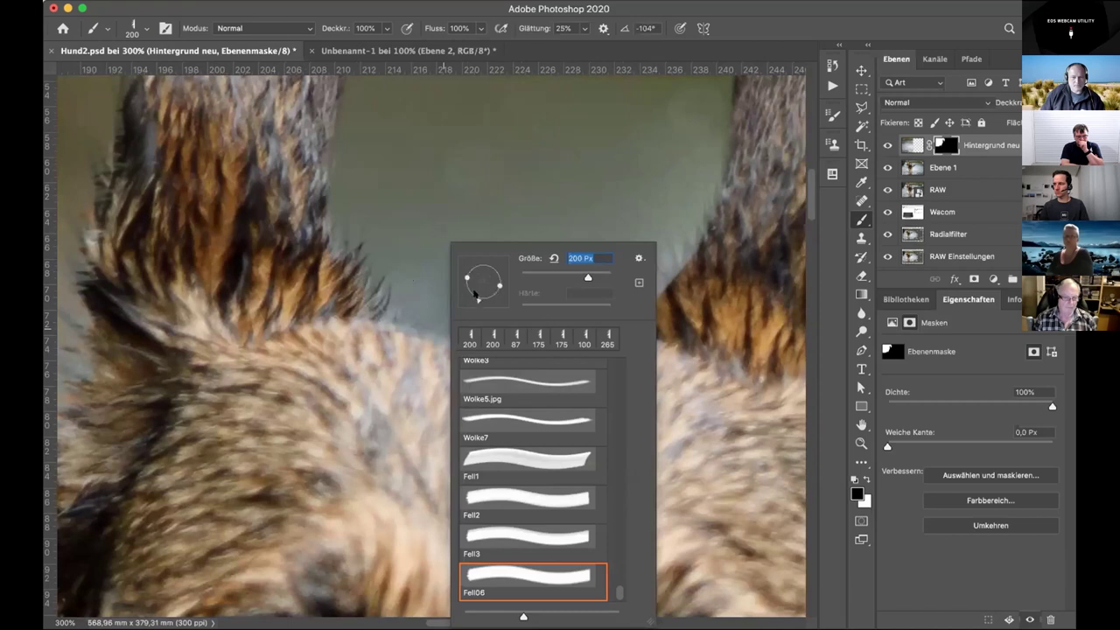
key("Return")
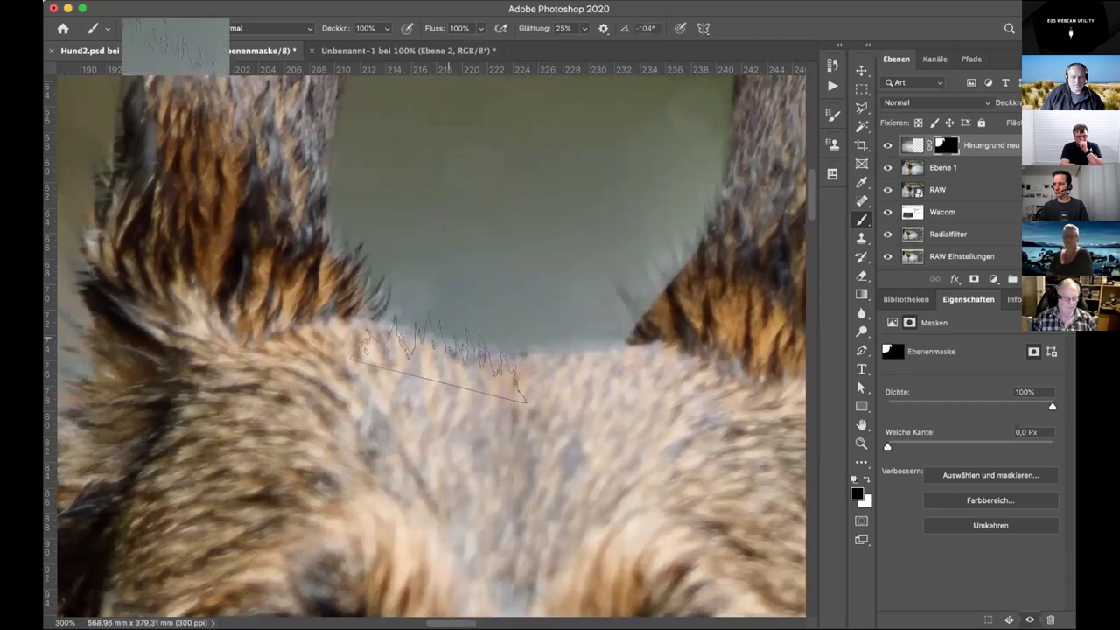
right_click(438, 359)
mouse_move(567, 278)
left_mouse_down()
mouse_move(588, 274)
mouse_move(573, 276)
left_mouse_up()
key("Return")
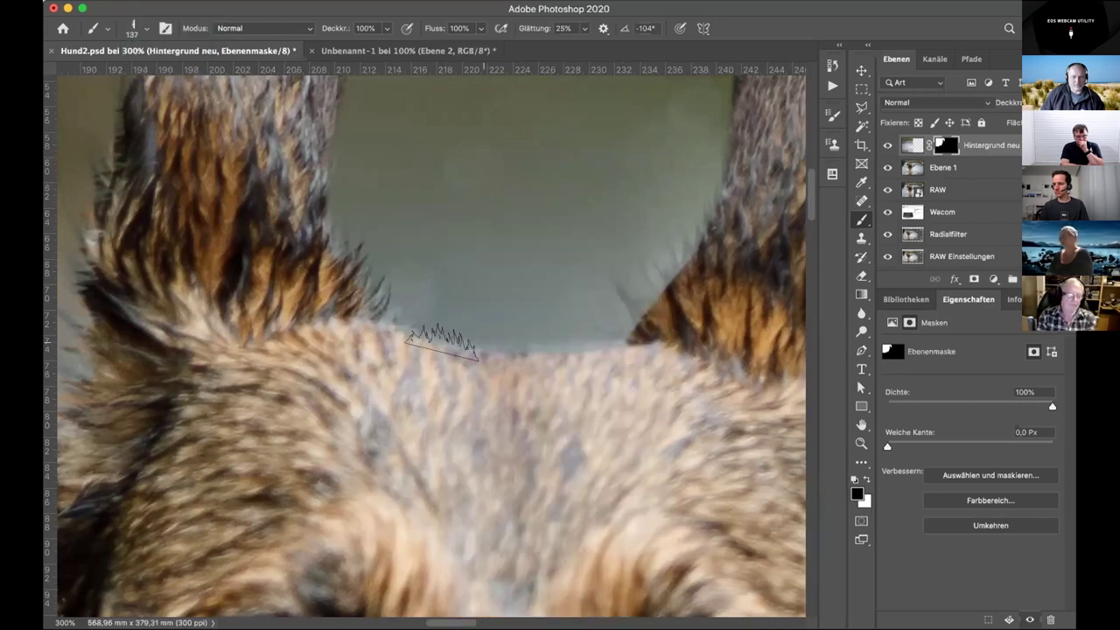
left_click_drag(385, 325, 498, 339)
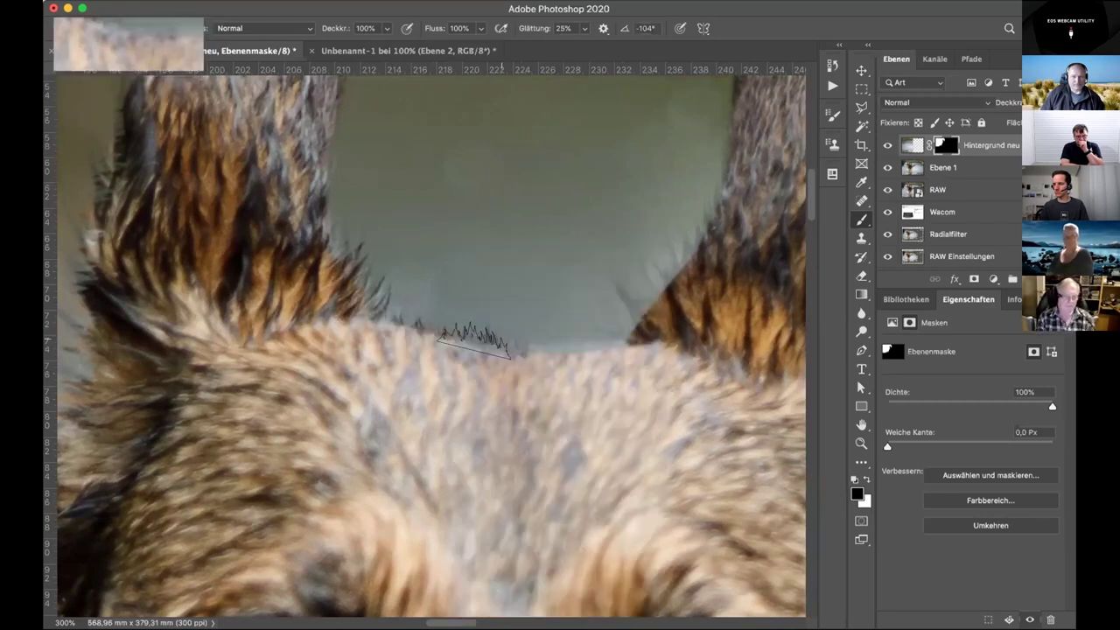
- Rotate the fur brush to -72° and stamp fur along the right half of the head's top edge
right_click(577, 354)
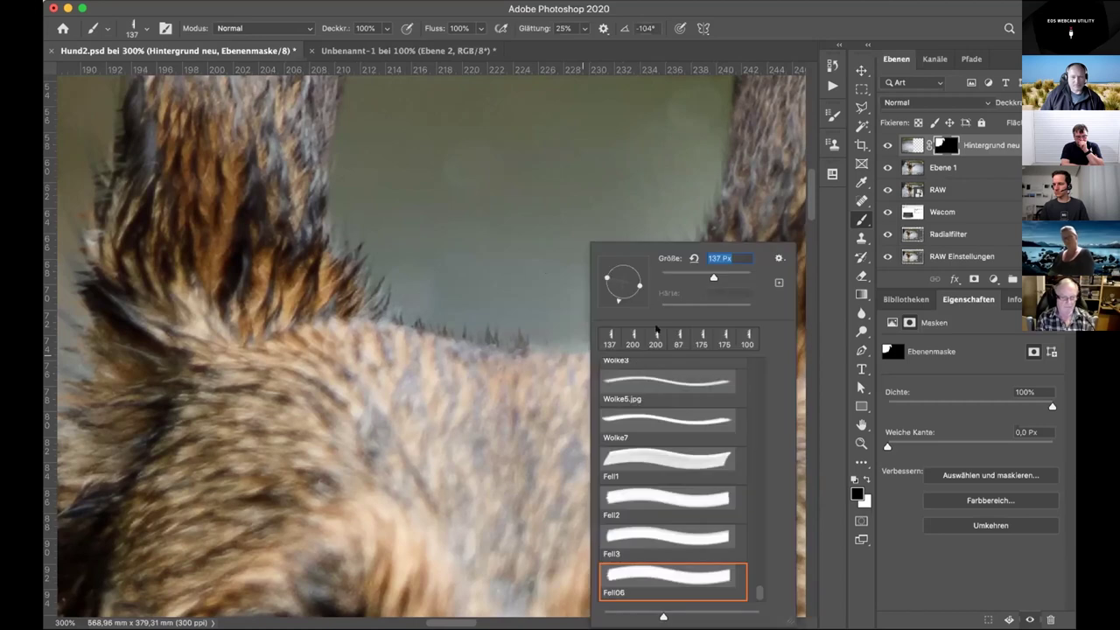
left_click_drag(617, 295, 611, 292)
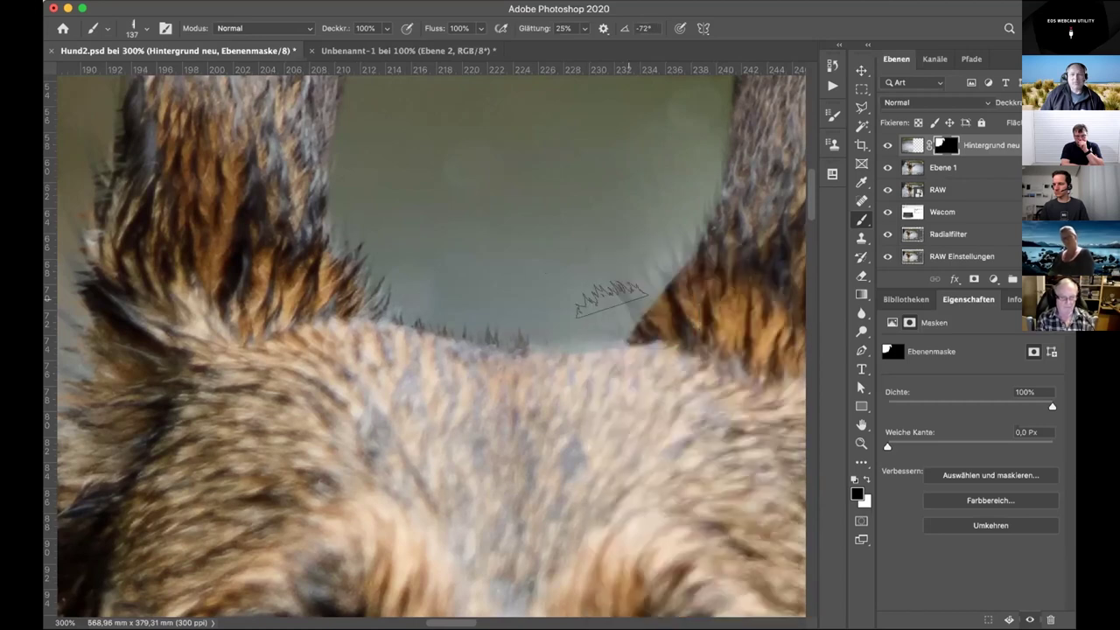
key("Return")
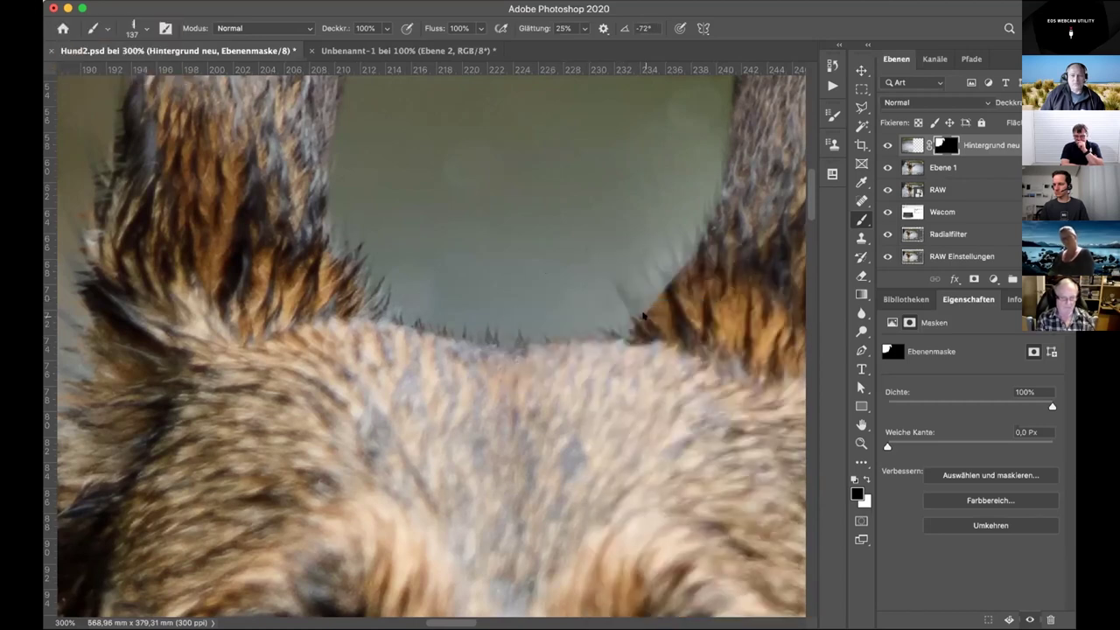
- Set the fur brush to -40° and 250 px and stamp fur along the inner base of the right-hand ear
right_click(566, 285)
left_click_drag(612, 297, 632, 285)
key("Return")
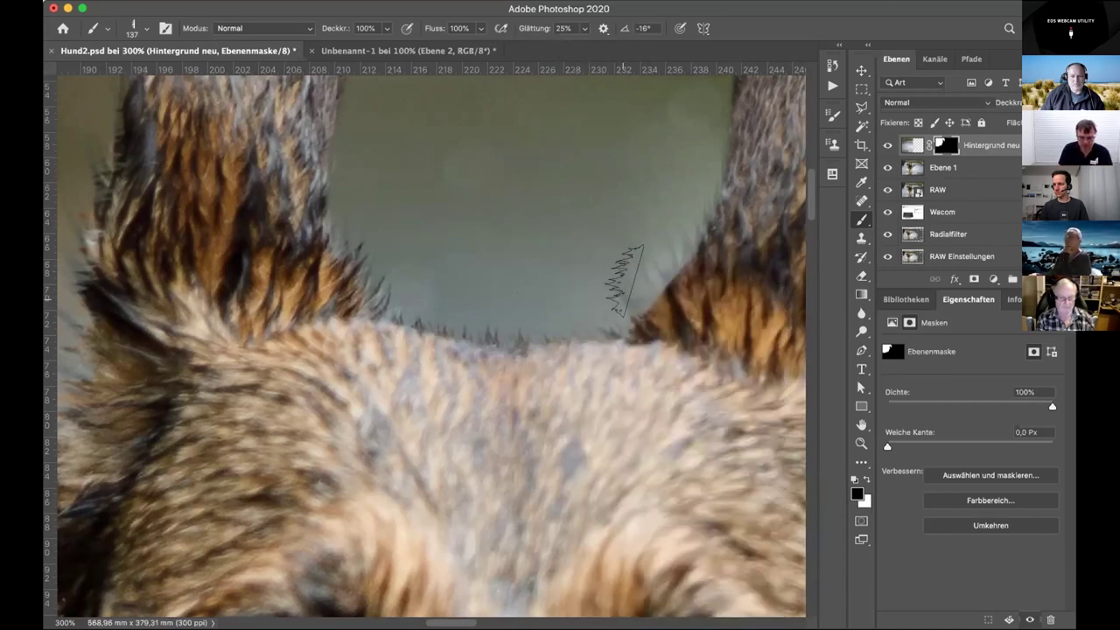
right_click(612, 296)
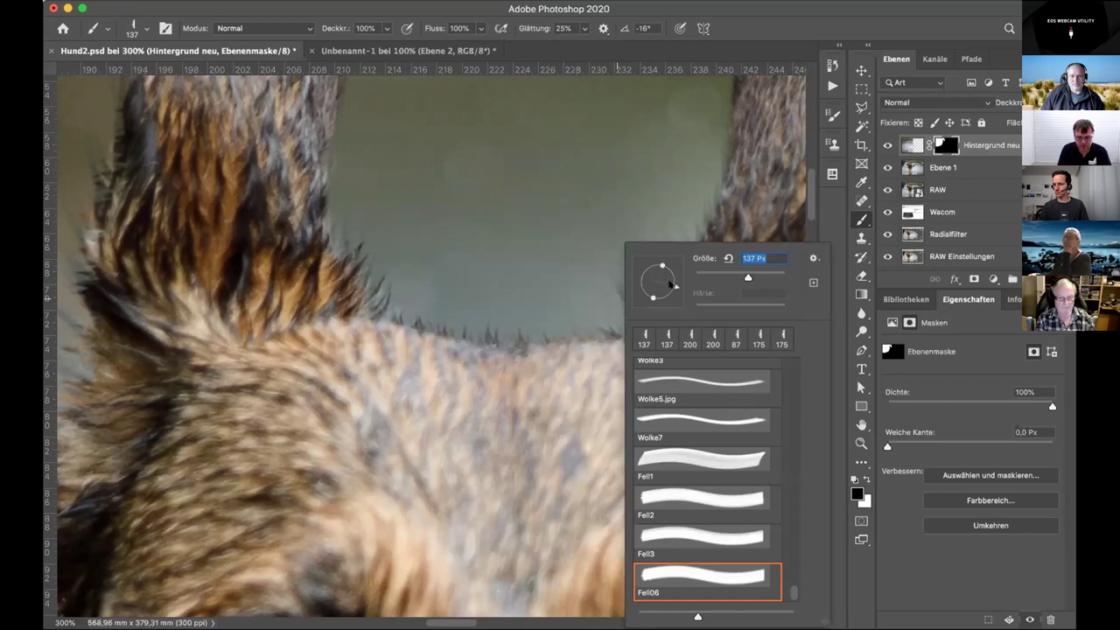
left_click_drag(673, 290, 665, 267)
key("Return")
key("bracketright")
key("bracketright")
key("bracketright")
key("bracketright")
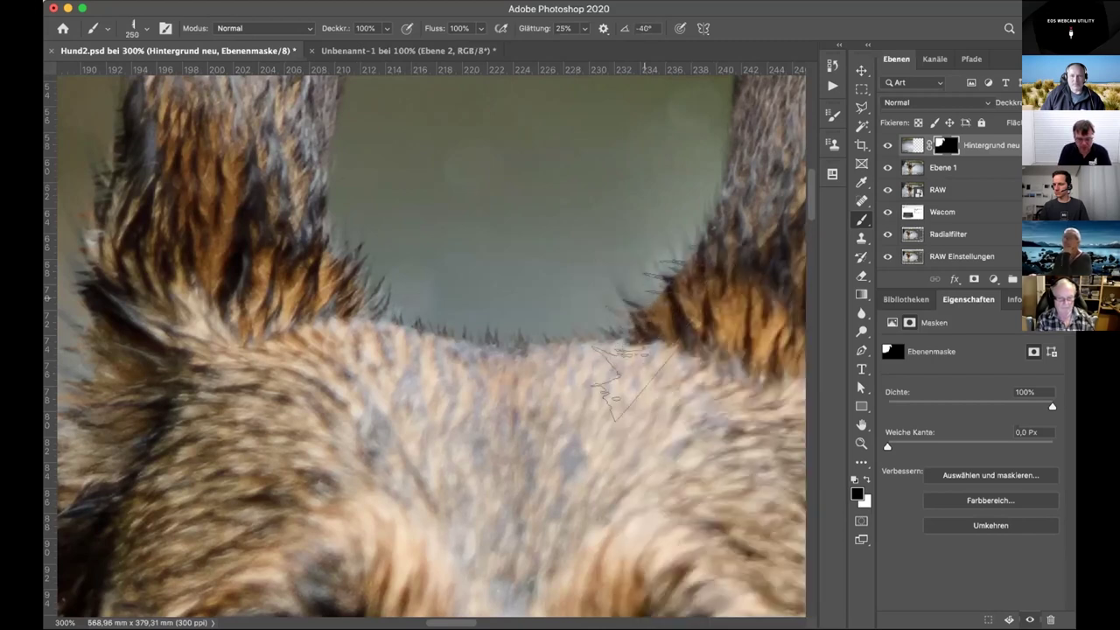
- Rotate the 250 px fur brush to -19° for the inner edge of the right-hand ear
left_click_drag(636, 293, 280, 510)
left_click_drag(538, 236, 389, 455)
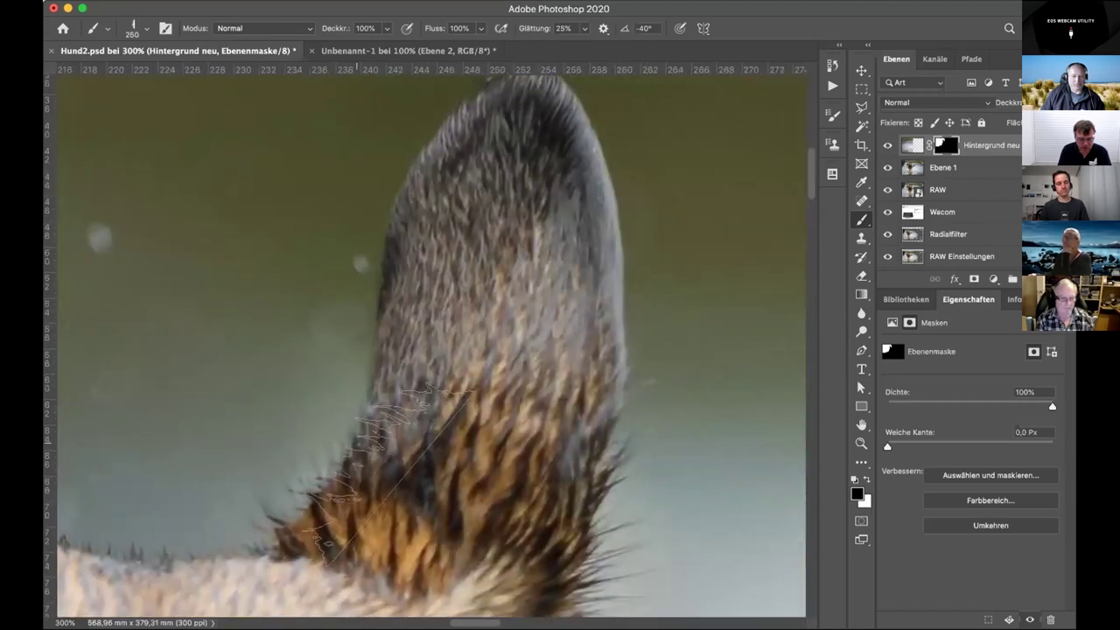
right_click(394, 463)
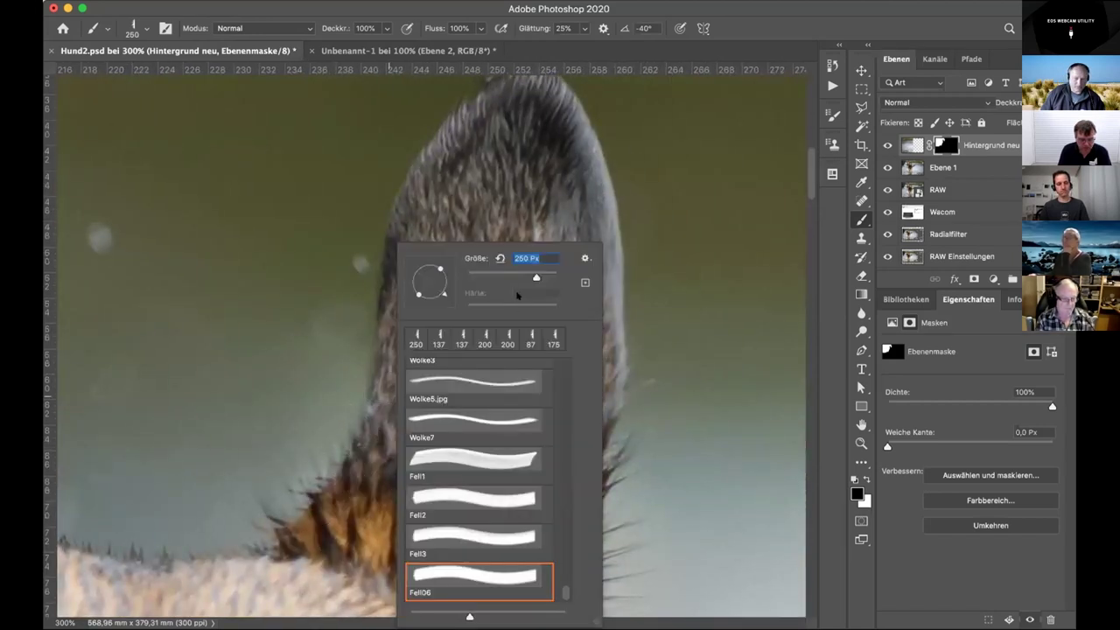
left_click_drag(442, 282, 423, 295)
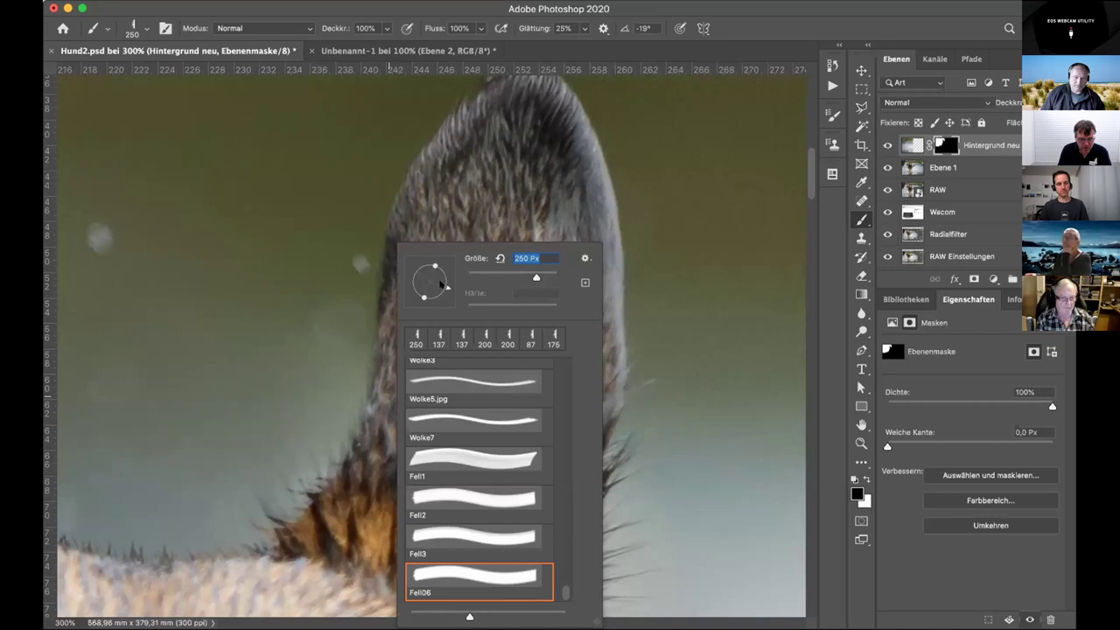
key("Return")
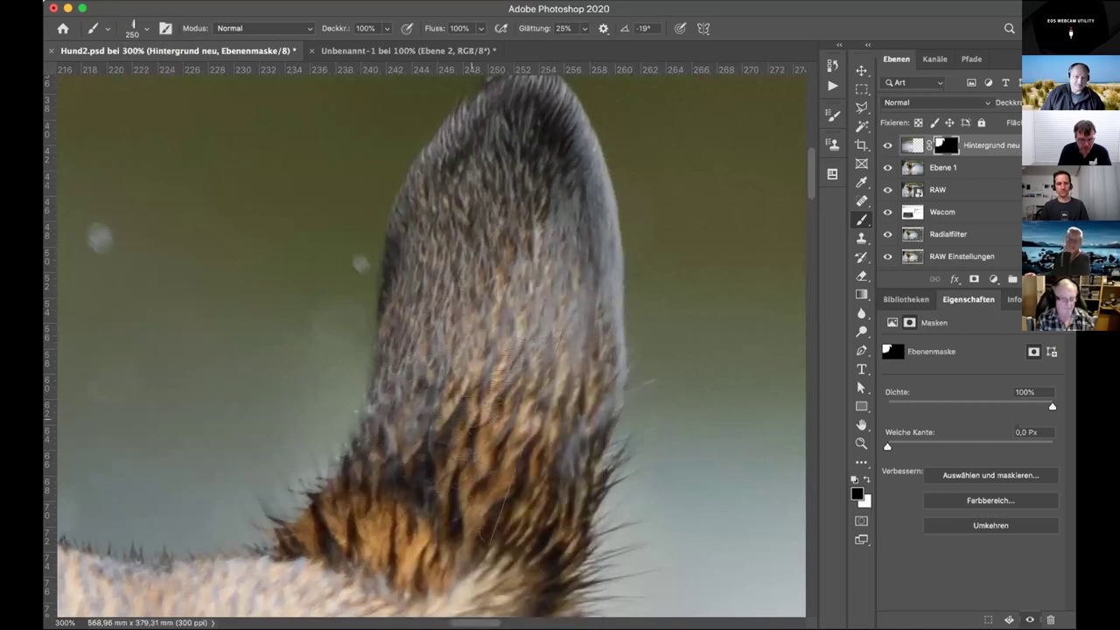
- Examine the rebuilt fur on the ears and head at reduced magnification against the whole image
key("super+minus")
key("super+minus")
key("super+minus")
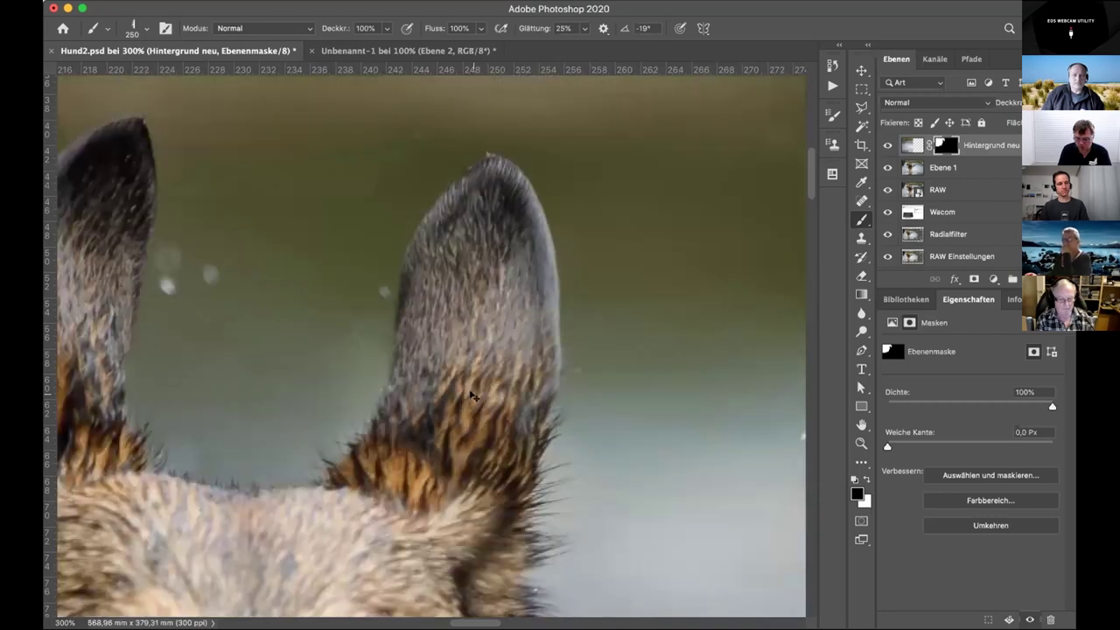
key("super+minus")
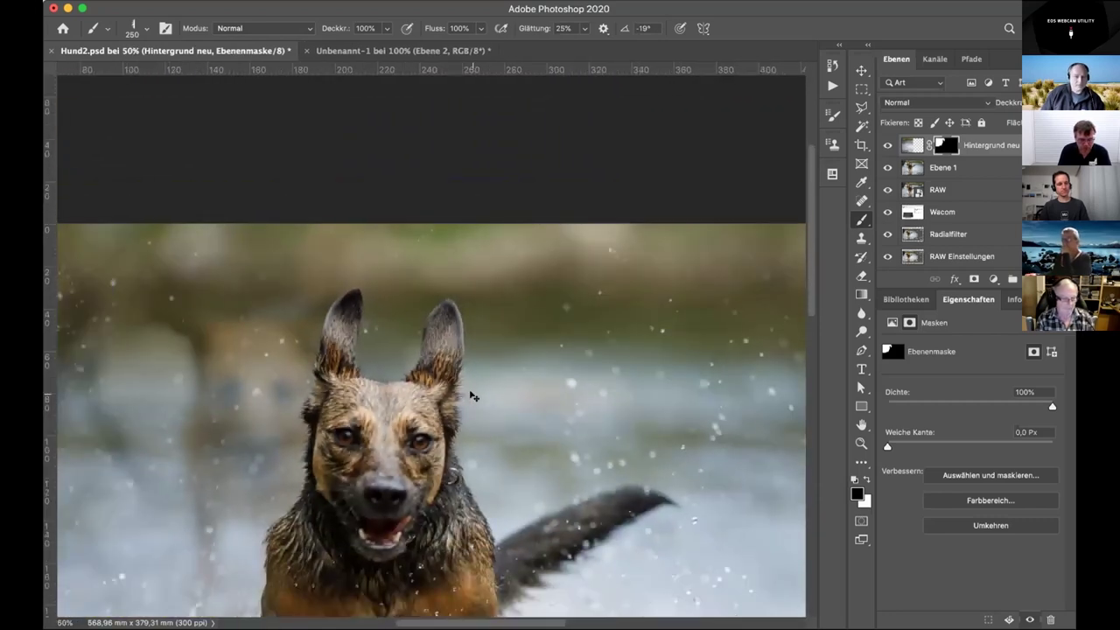
key("super+plus")
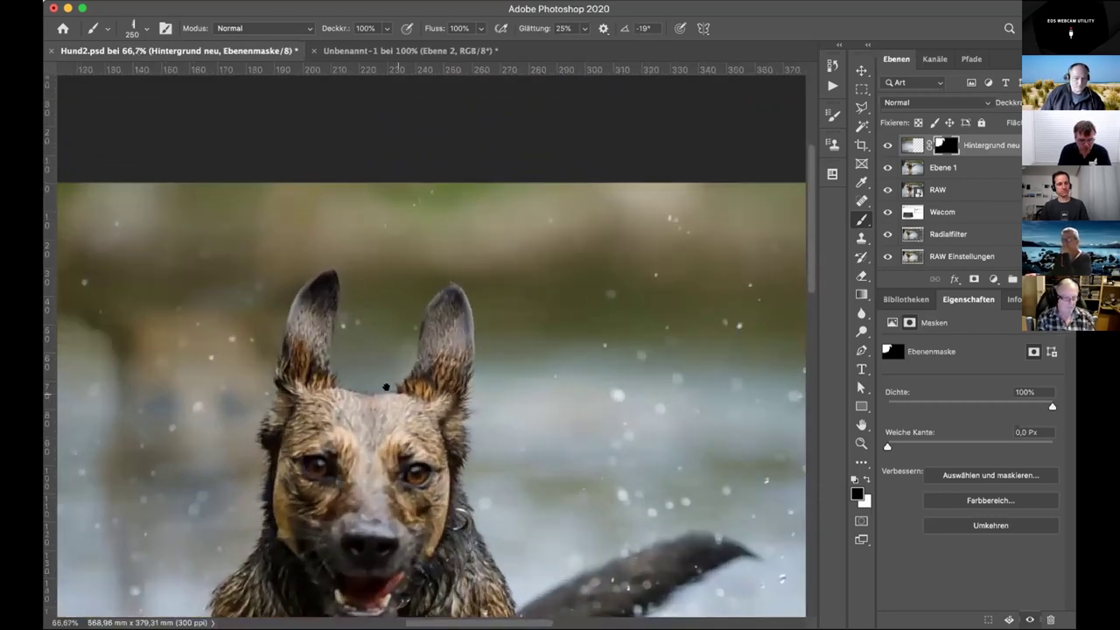
scroll(402, 327, "down", 5)
scroll(402, 327, "left", 3)
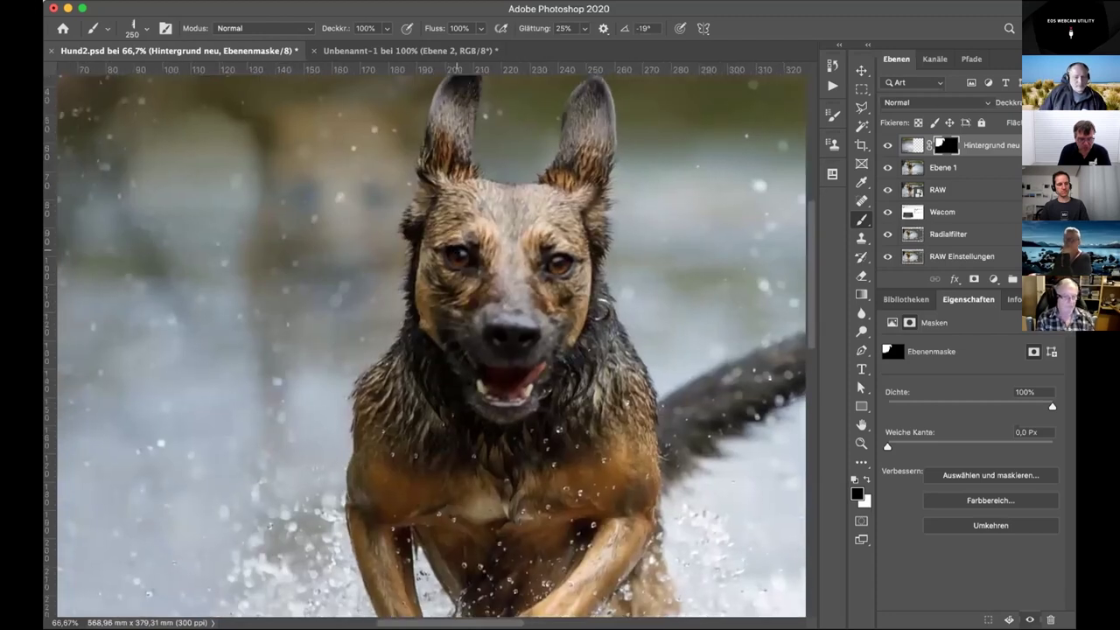
key("super+minus")
key("super+minus")
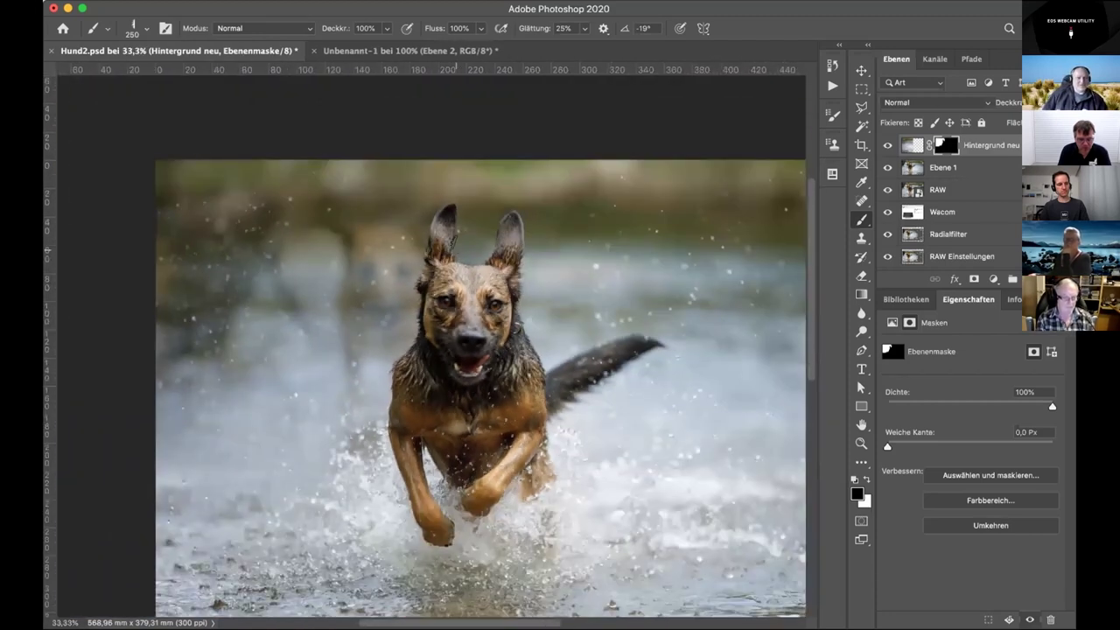
- Switch to the "Weich, rund, Druck, Größe" brush for detailing the fur edge of the left-hand cheek
key("super+plus")
key("super+plus")
key("super+plus")
key("super+plus")
key("super+plus")
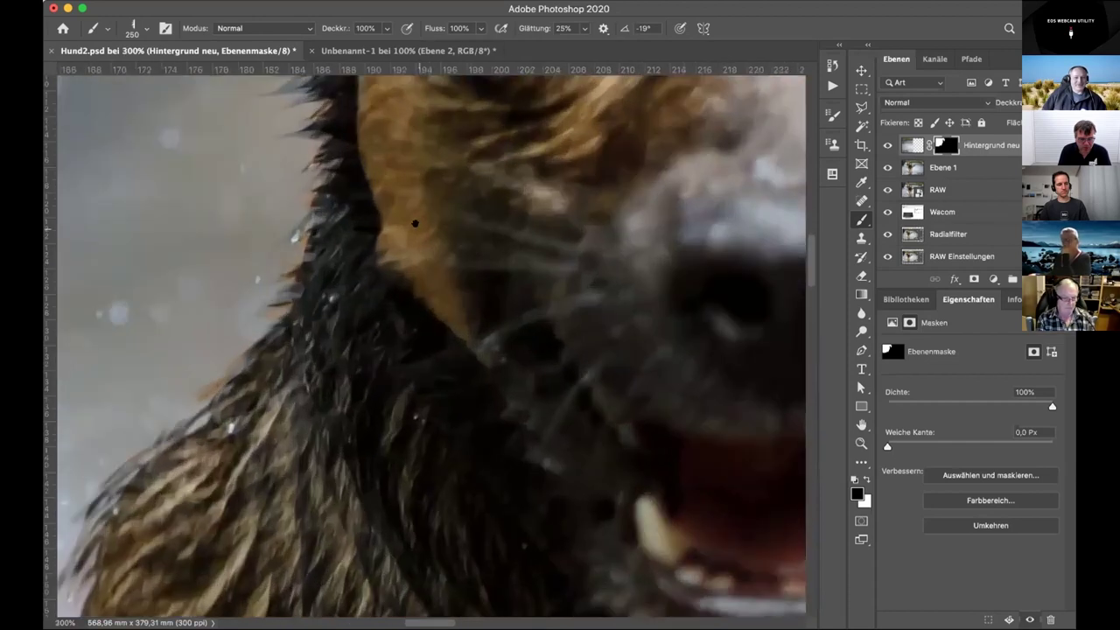
scroll(415, 225, "up", 5)
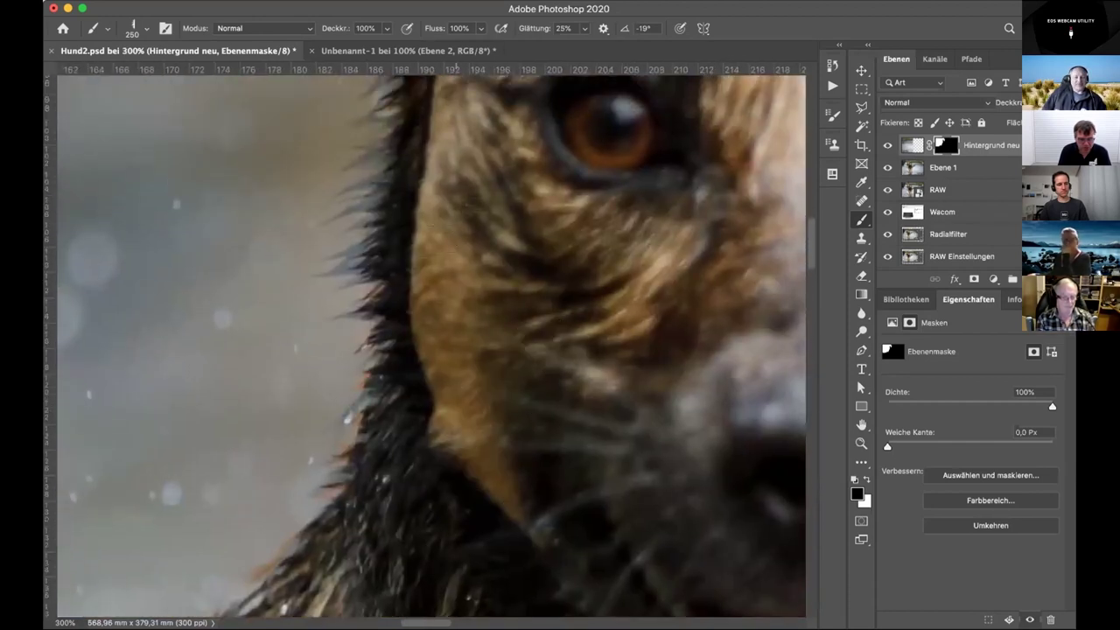
right_click(497, 241)
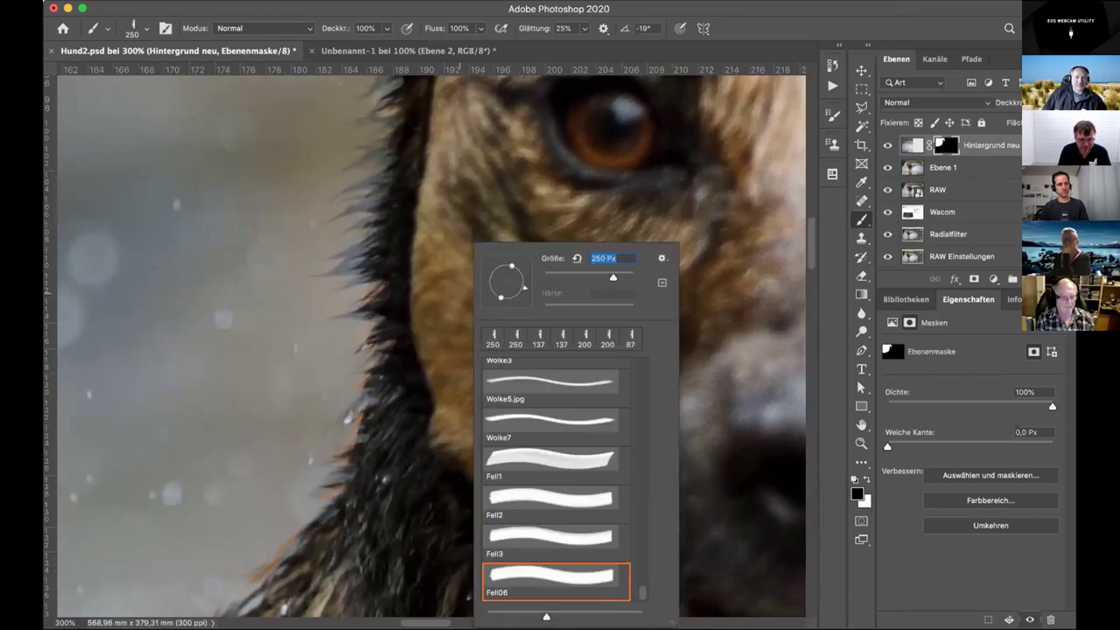
key("Return")
right_click(332, 225)
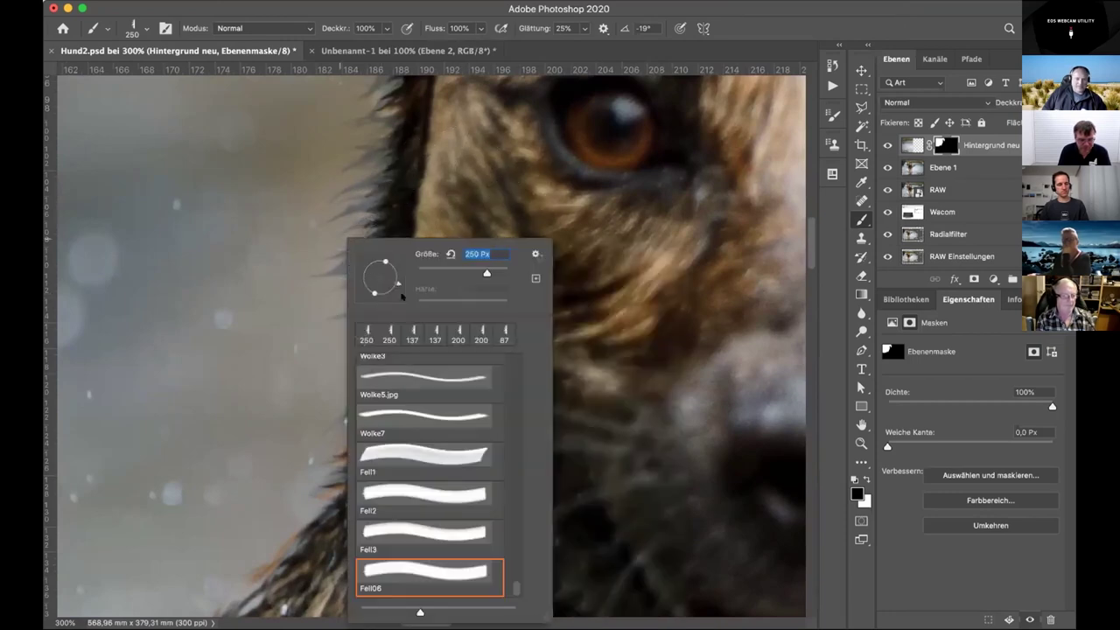
scroll(506, 592, "up", 3)
scroll(490, 602, "down", 3)
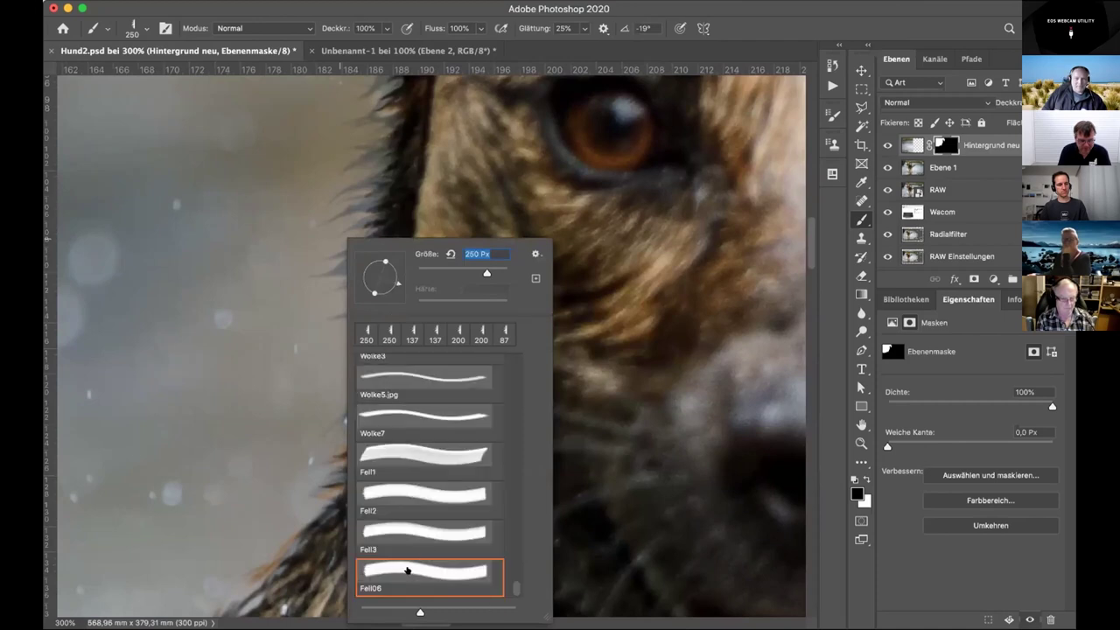
left_click_drag(514, 589, 528, 338)
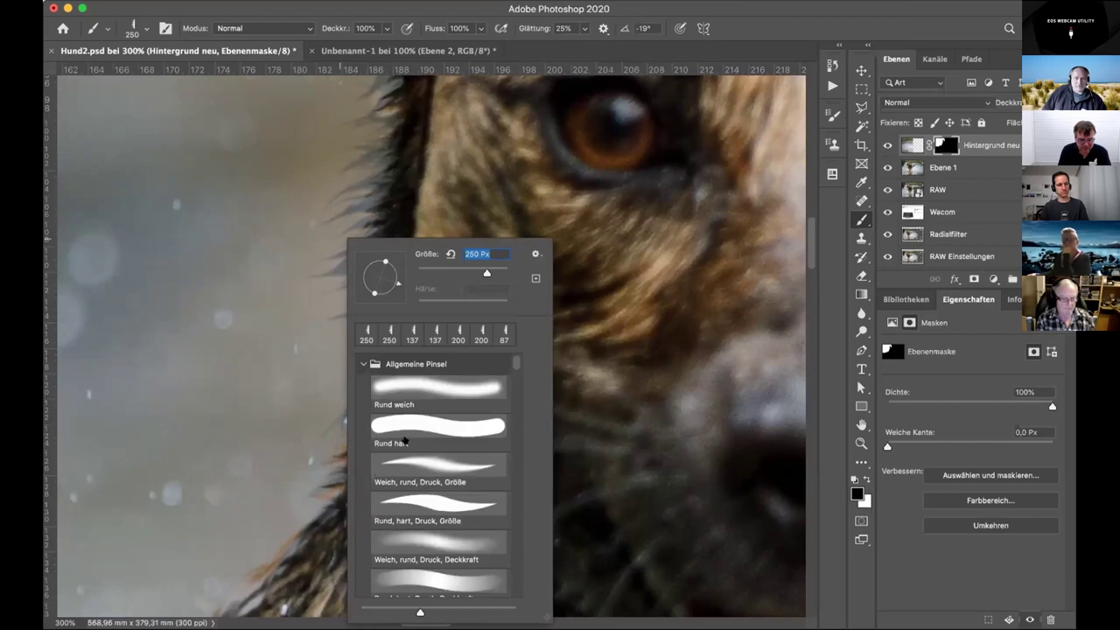
left_click(404, 464)
key("Return")
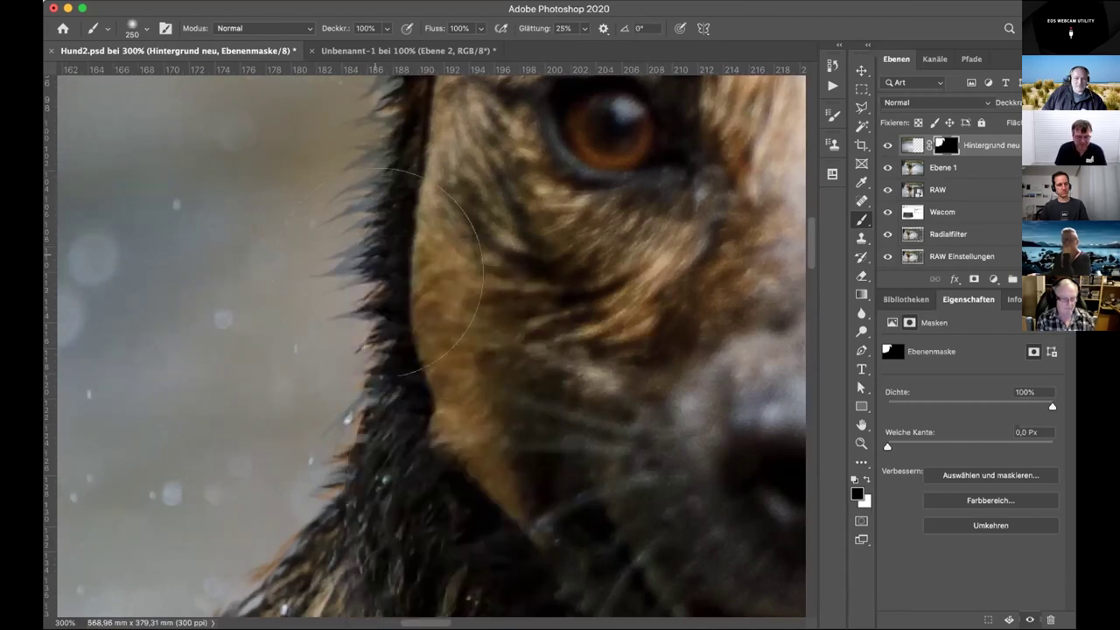
- Reduce the brush to 9 px and paint individual hair strokes on the layer mask along the left-hand cheek's outer edge
key("bracketleft")
key("bracketleft")
key("bracketleft")
key("bracketleft")
key("bracketleft")
key("bracketleft")
key("bracketleft")
key("bracketleft")
key("bracketleft")
key("bracketleft")
key("bracketleft")
key("bracketleft")
key("bracketleft")
key("bracketleft")
key("bracketleft")
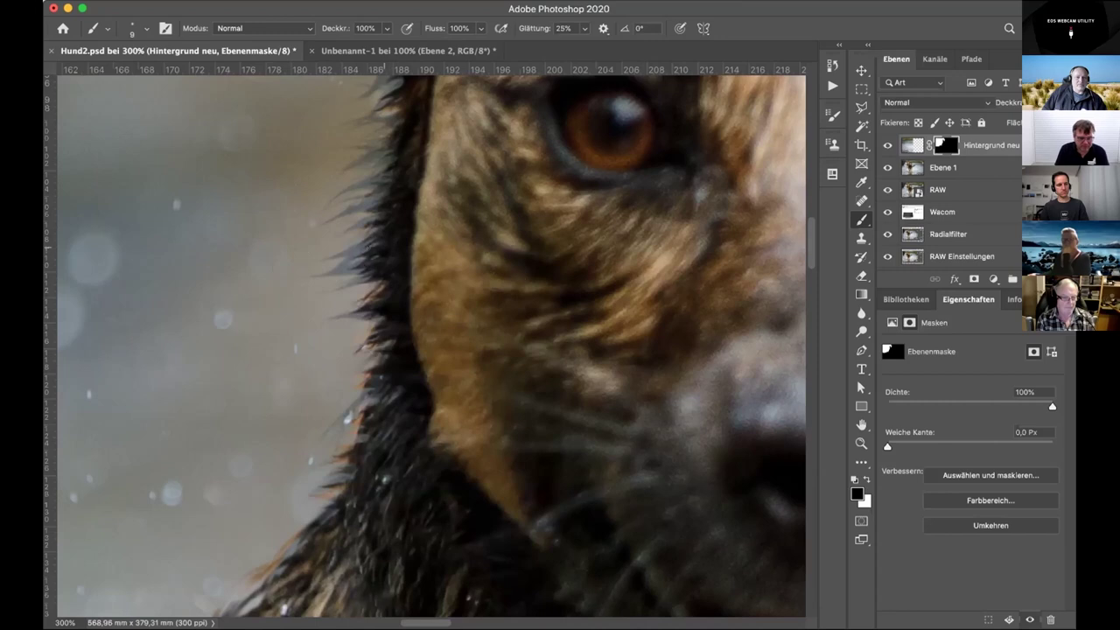
left_click_drag(384, 242, 308, 278)
left_click_drag(385, 214, 346, 232)
left_click_drag(371, 194, 346, 210)
left_click_drag(390, 163, 355, 185)
left_click_drag(367, 390, 332, 425)
mouse_move(340, 421)
left_mouse_down()
mouse_move(318, 442)
mouse_move(320, 460)
left_mouse_up()
- Paint more single hairs on the mask beside the left-hand eye and at the outer base of the left-hand ear
scroll(380, 239, "up", 10)
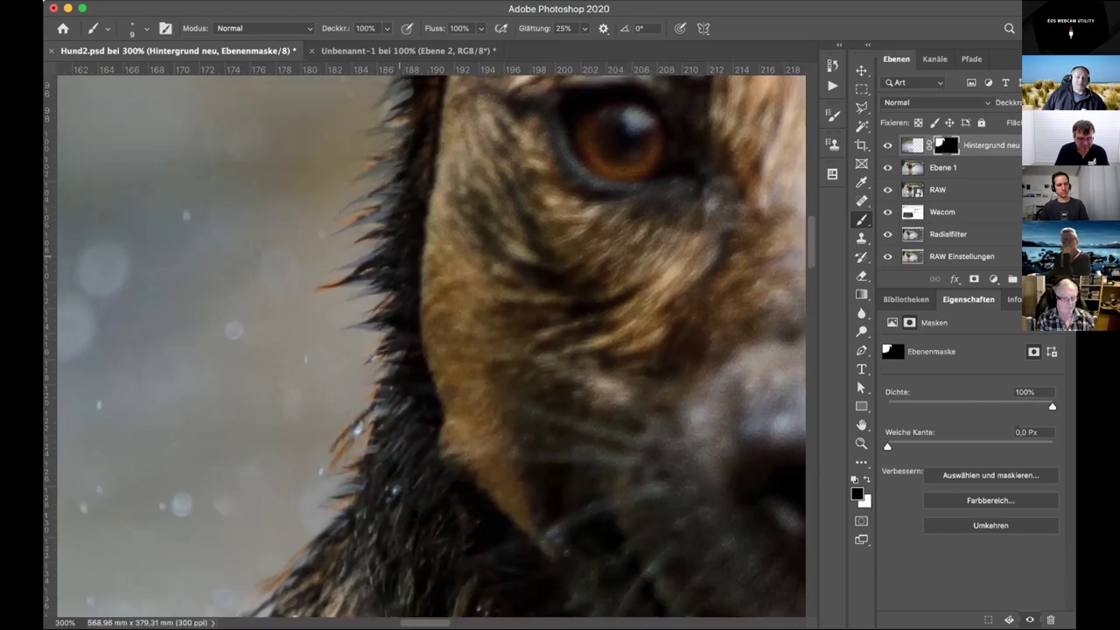
left_click_drag(429, 327, 414, 351)
left_click_drag(381, 238, 366, 266)
left_click_drag(404, 198, 380, 218)
left_click_drag(397, 216, 367, 229)
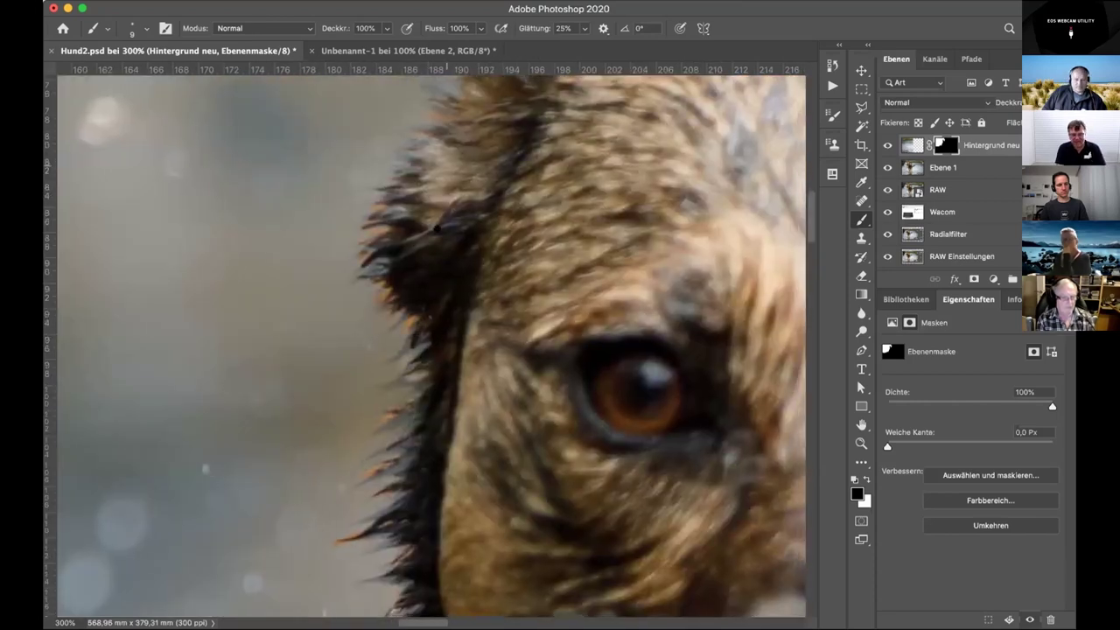
scroll(434, 228, "up", 6)
left_click_drag(435, 185, 471, 223)
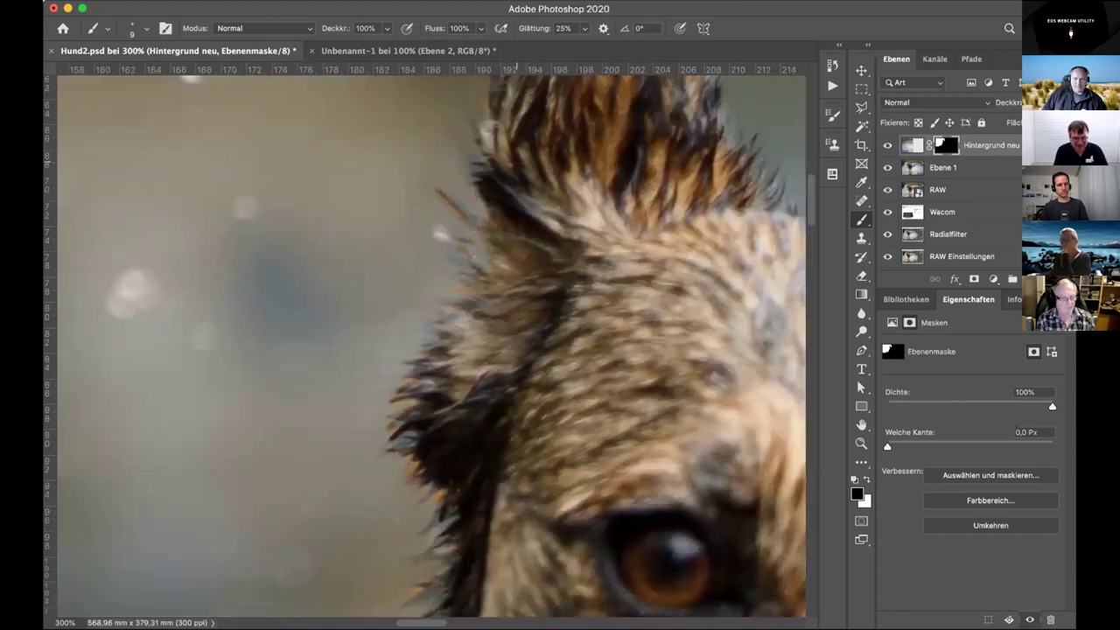
- Select the bright blurred spot near the photo's upper right edge on Ebene 1 with a rectangular marquee and fill it using Inhaltsbasiert
key("z")
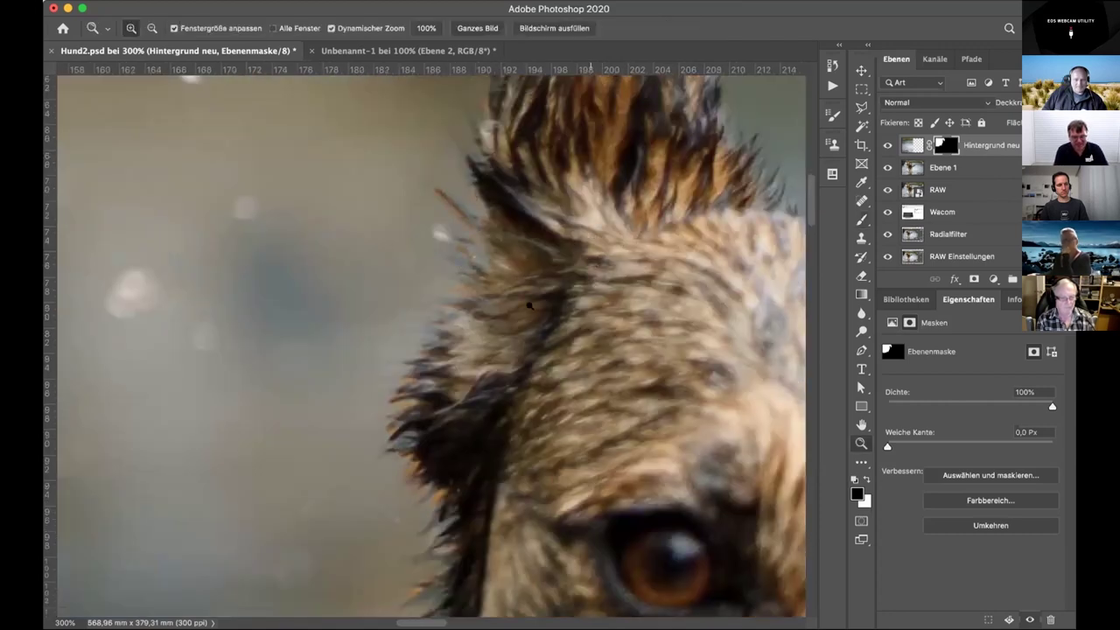
key("super+0")
mouse_move(559, 325)
left_mouse_down()
mouse_move(527, 327)
mouse_move(572, 305)
mouse_move(560, 303)
left_mouse_up()
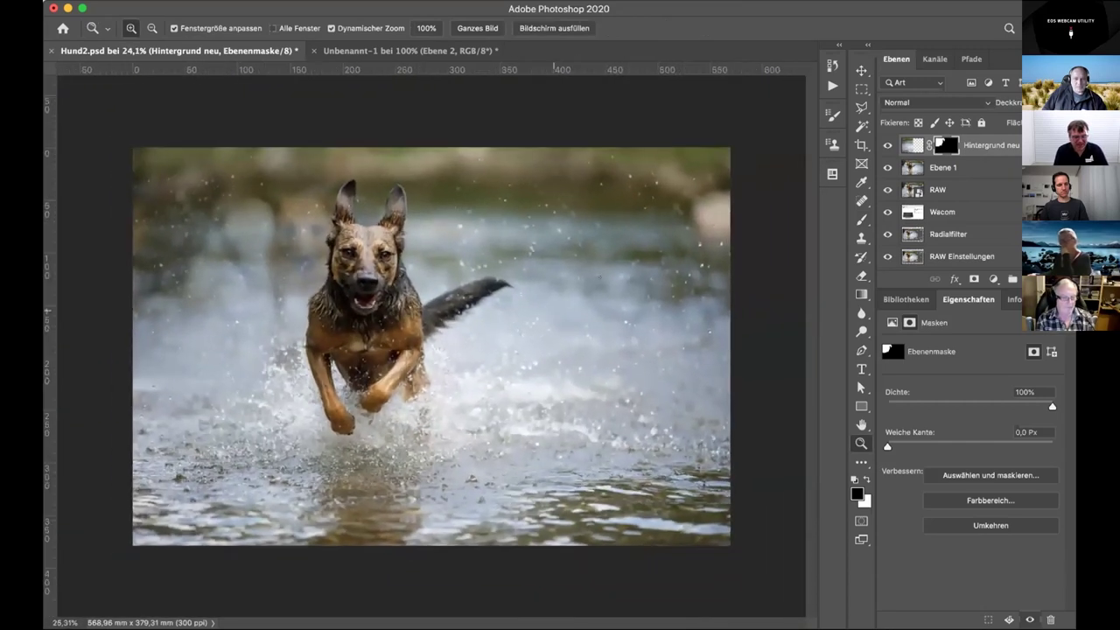
key("b")
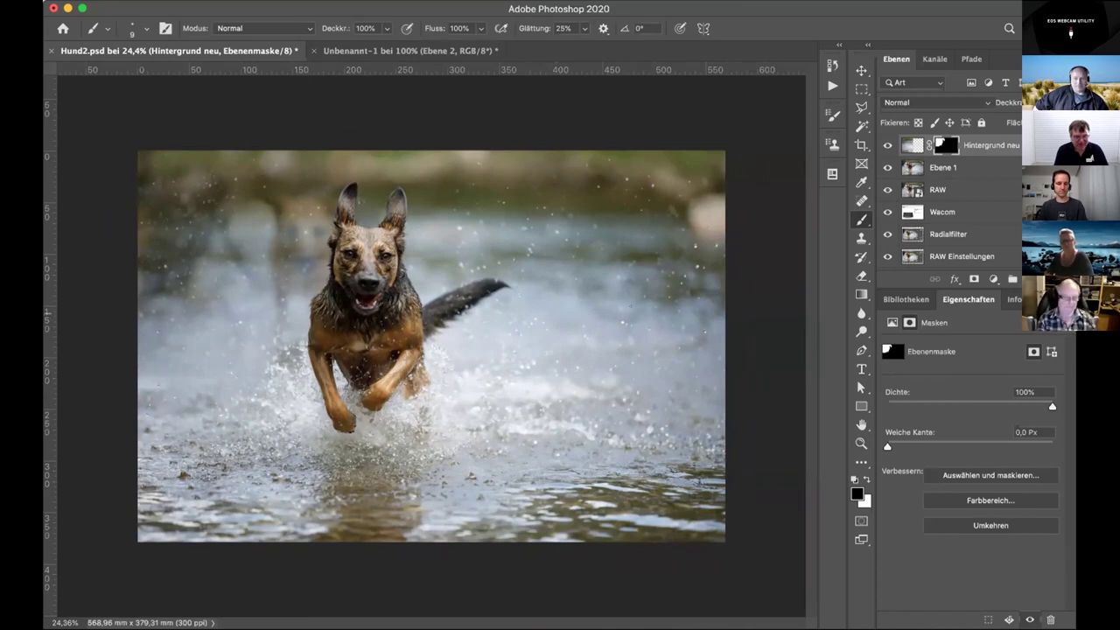
left_click(912, 145)
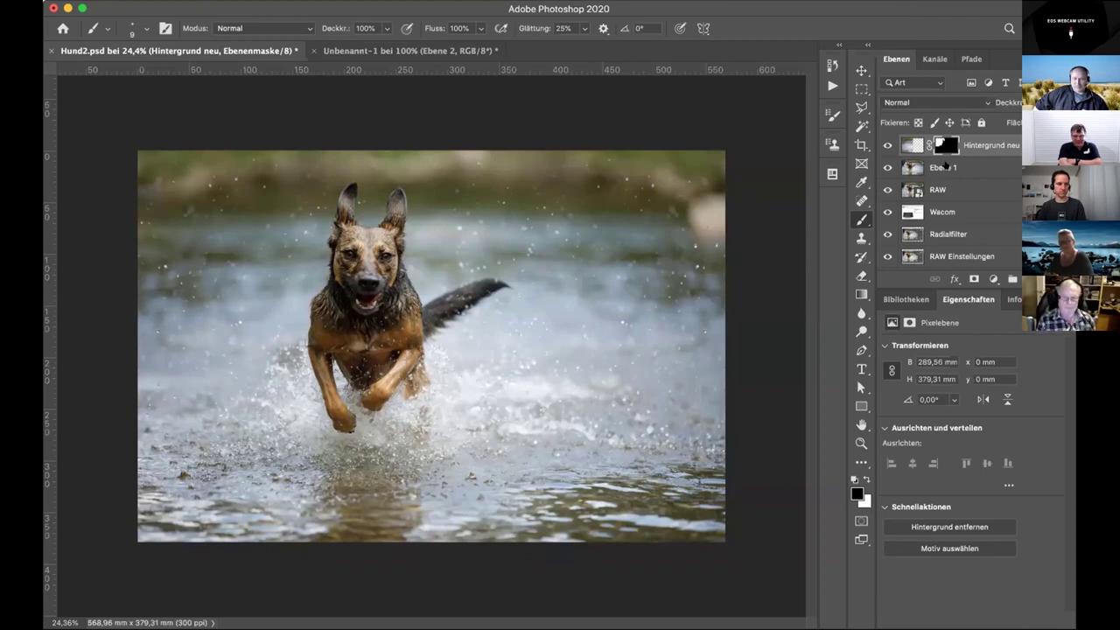
left_click(945, 167)
key("m")
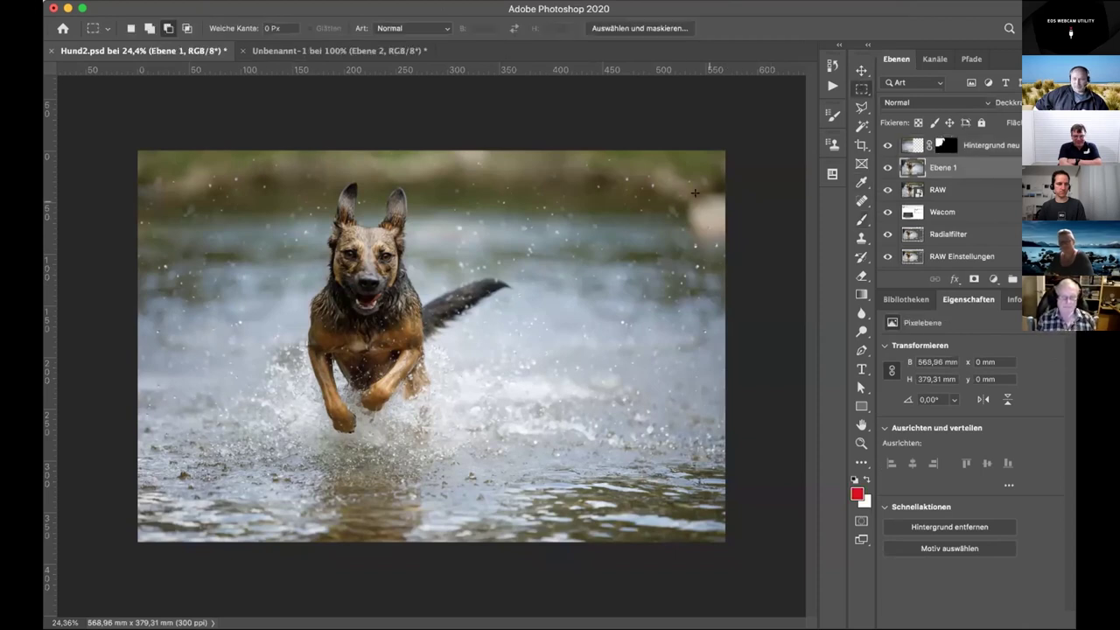
left_click_drag(717, 176, 669, 227)
left_click(199, 0)
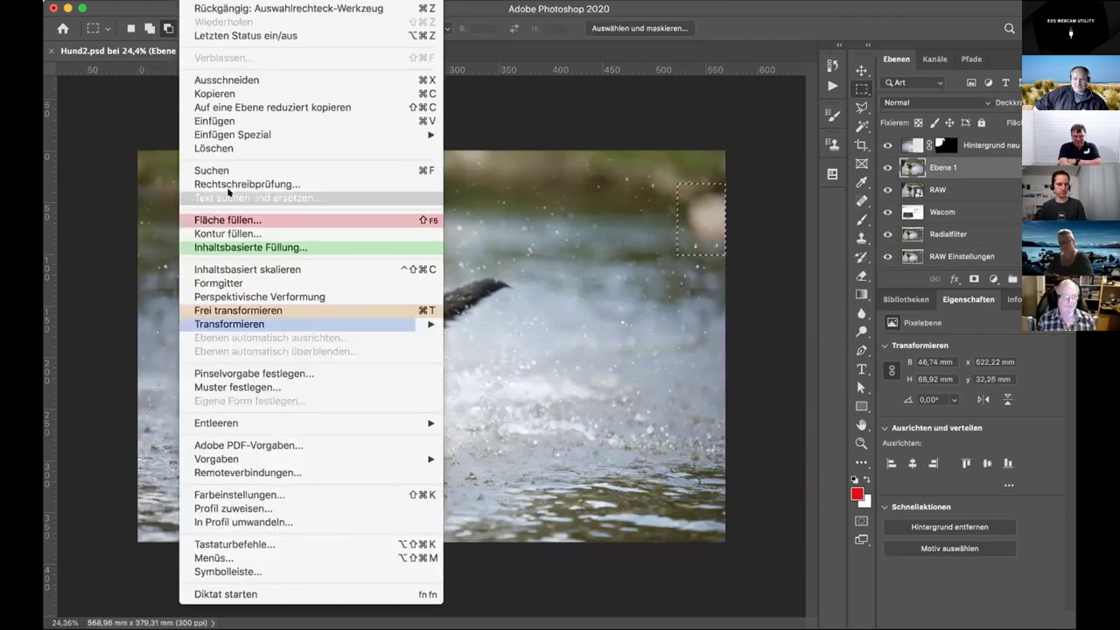
left_click(232, 217)
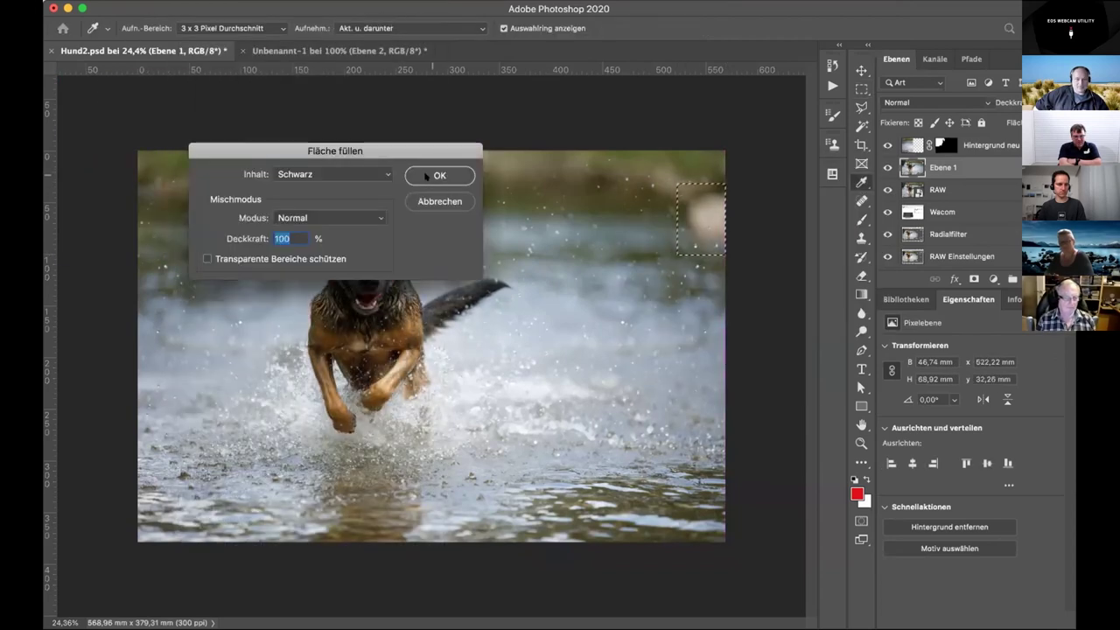
left_click(381, 172)
left_click(350, 131)
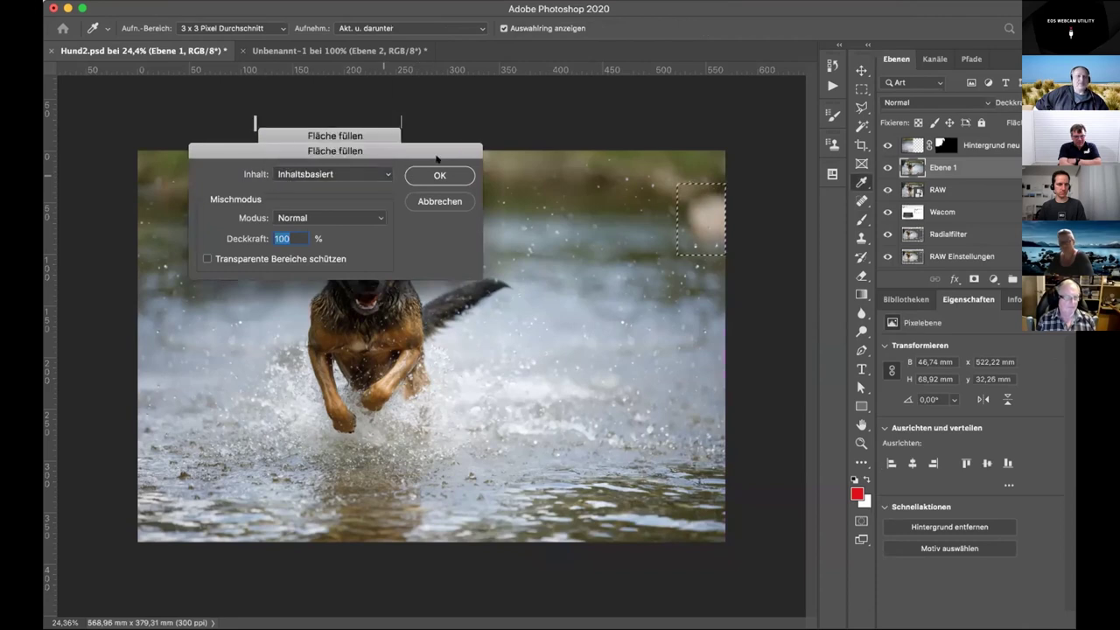
left_click(437, 175)
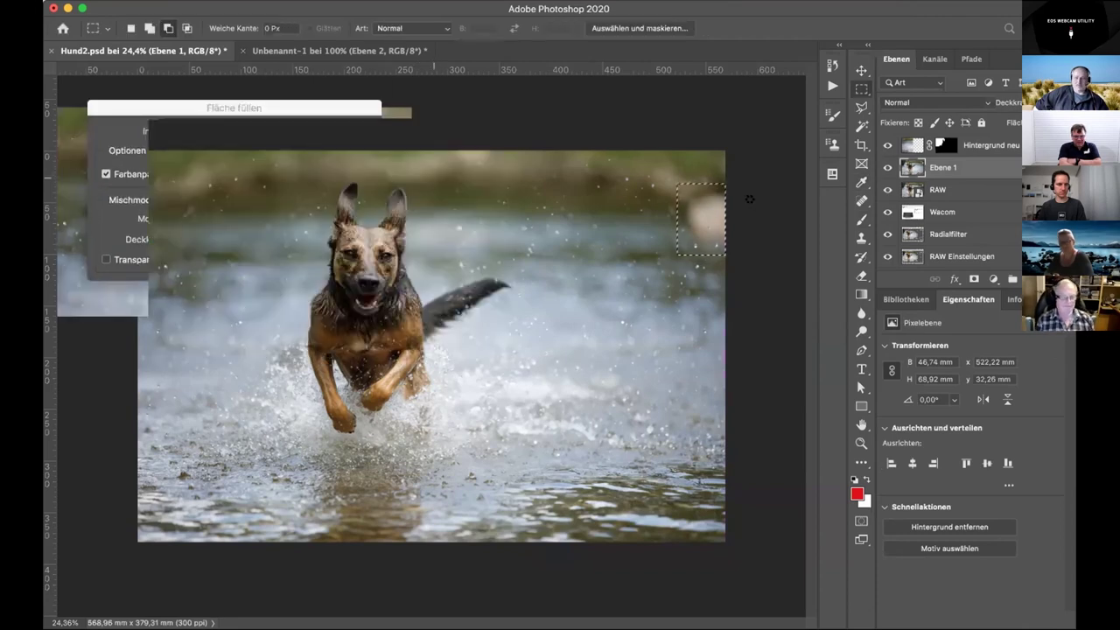
scroll(752, 192, "up", 5)
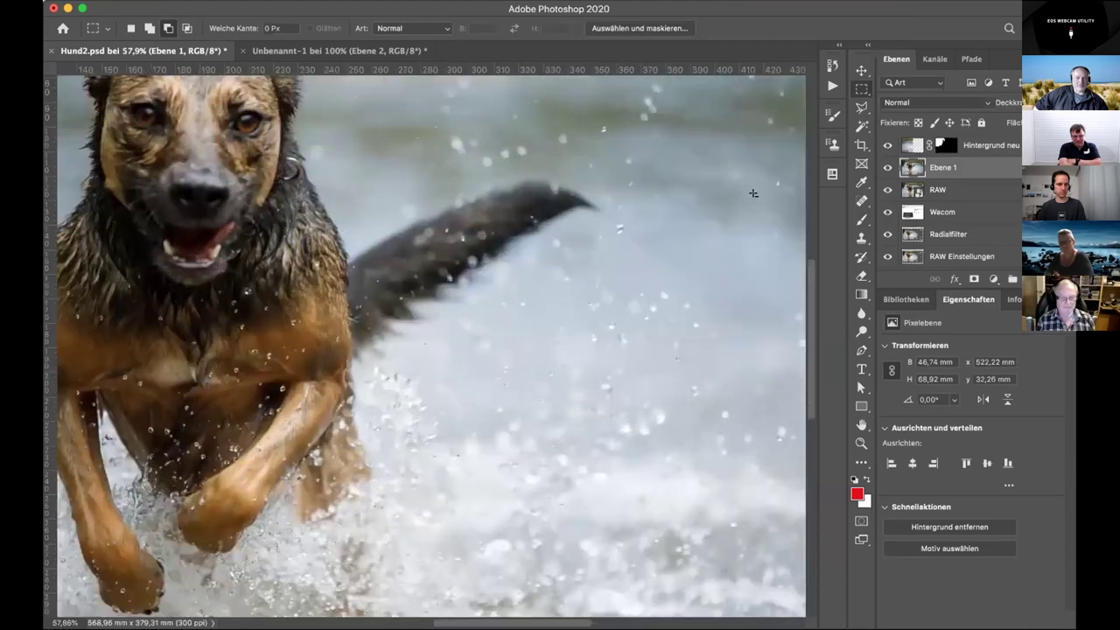
scroll(749, 147, "down", 5)
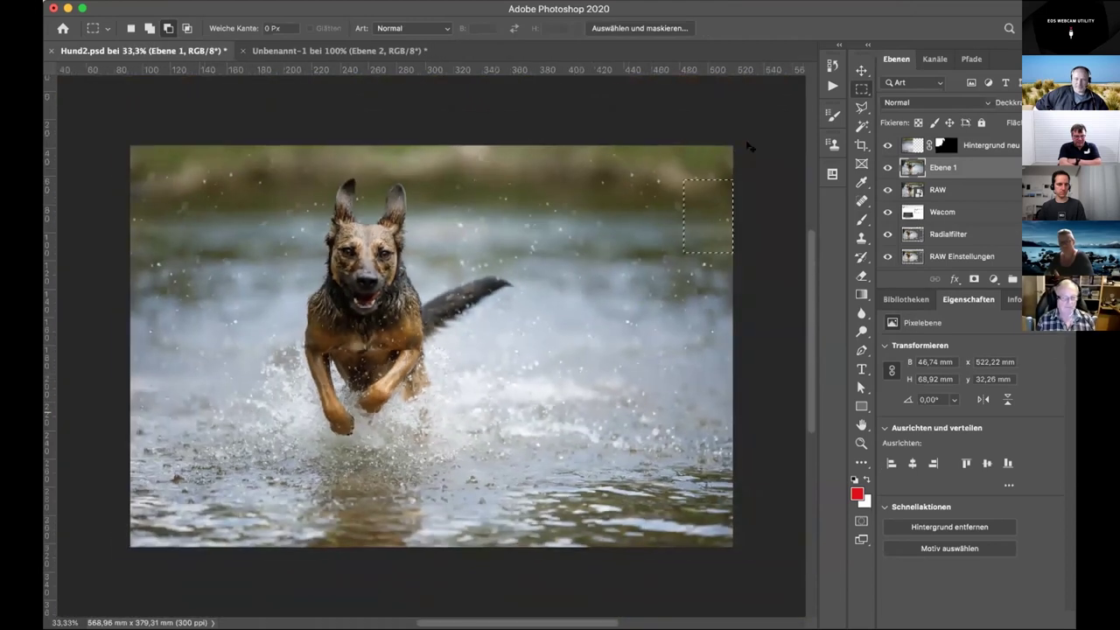
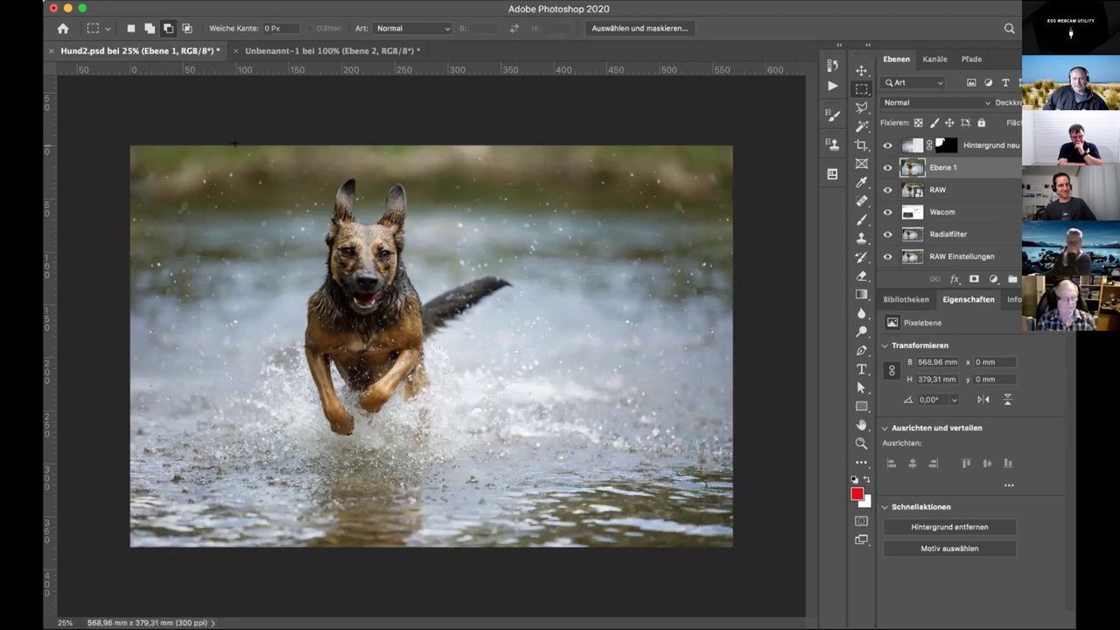
- Add a Farbton/Sättigung adjustment layer above the Hintergrund neu layer
left_click(919, 143)
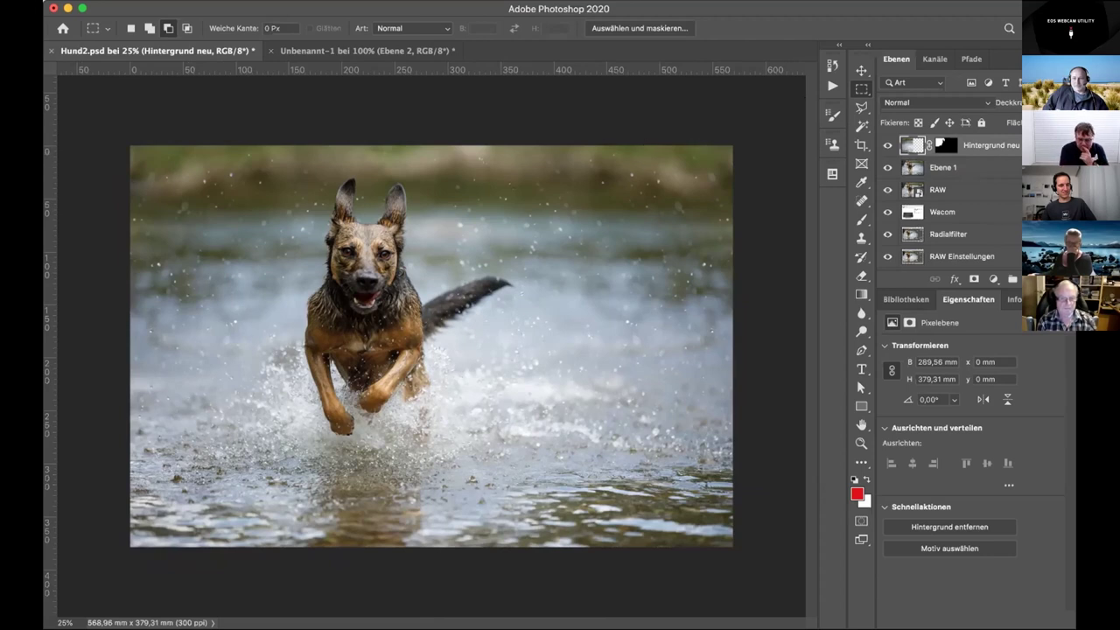
left_click(992, 278)
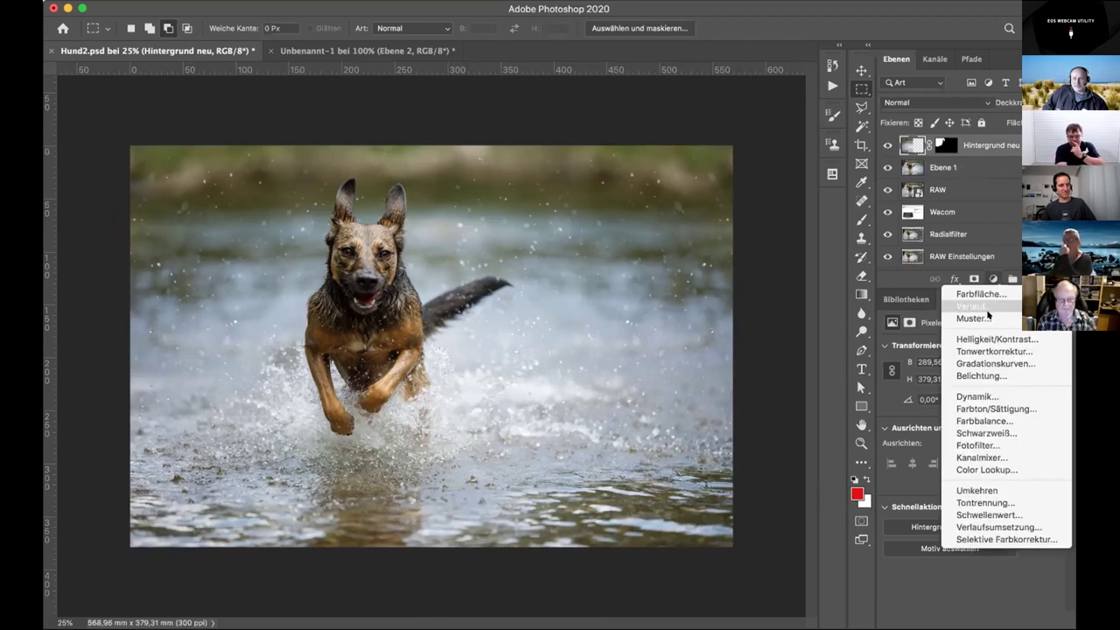
left_click(976, 408)
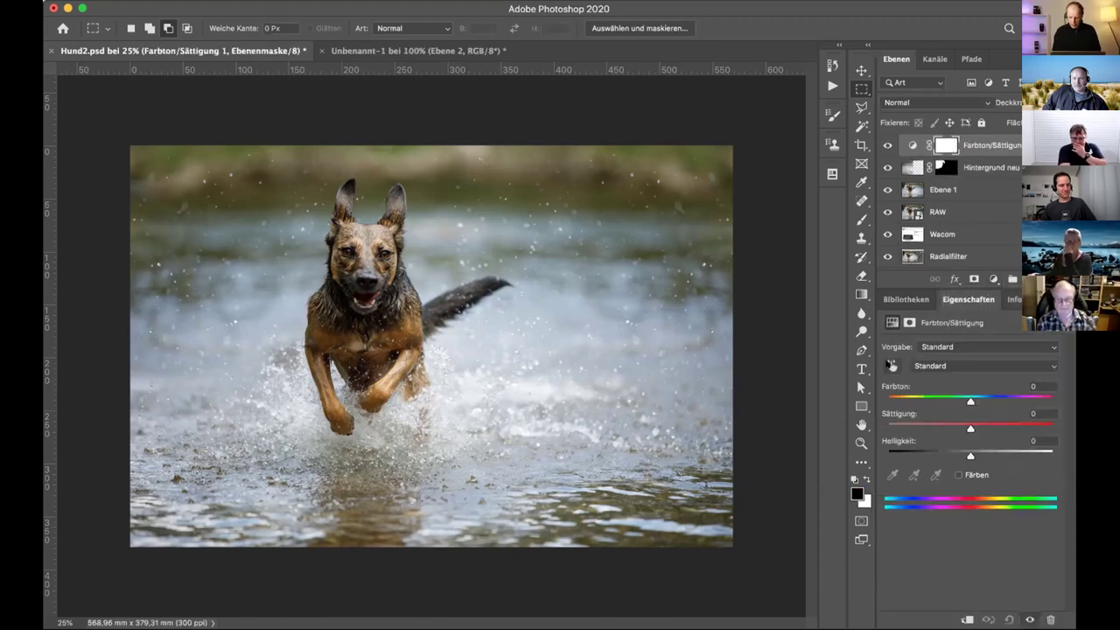
- Target the Gelbtöne from the green riverbank, widen their range to 126° on the green side, and set Farbton to -17
left_click(892, 366)
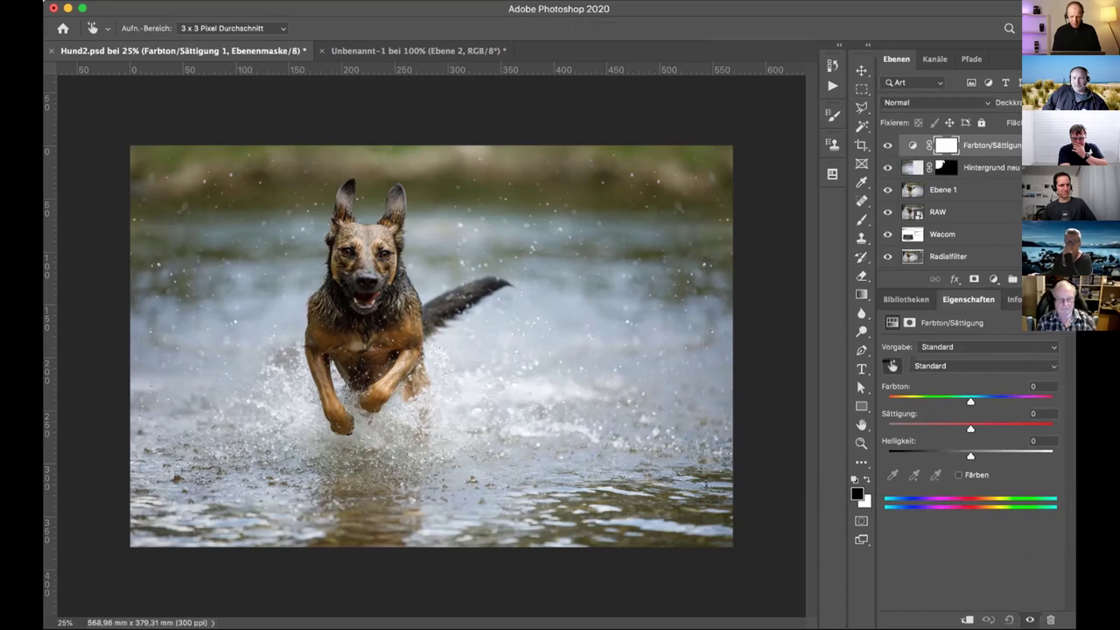
left_click(625, 140)
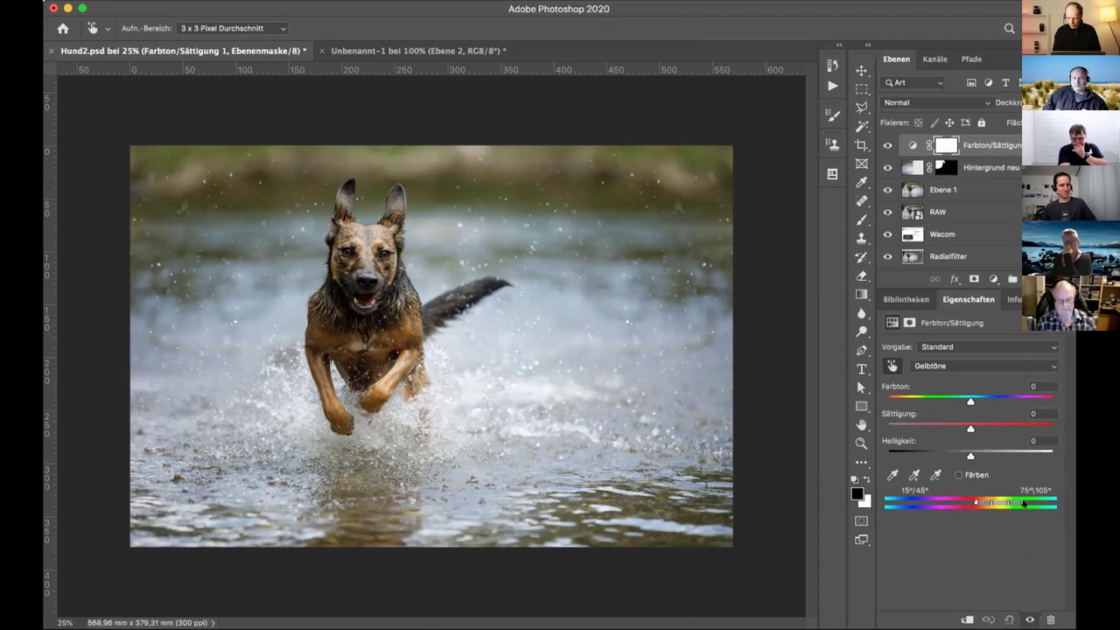
left_click_drag(1019, 500, 1023, 501)
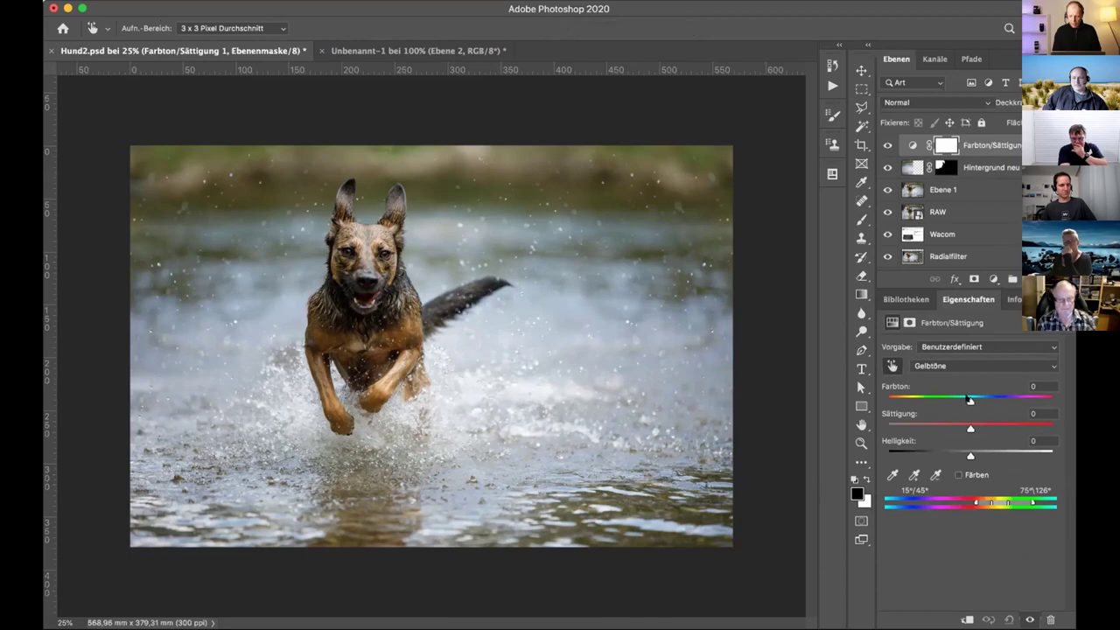
left_click_drag(956, 398, 957, 400)
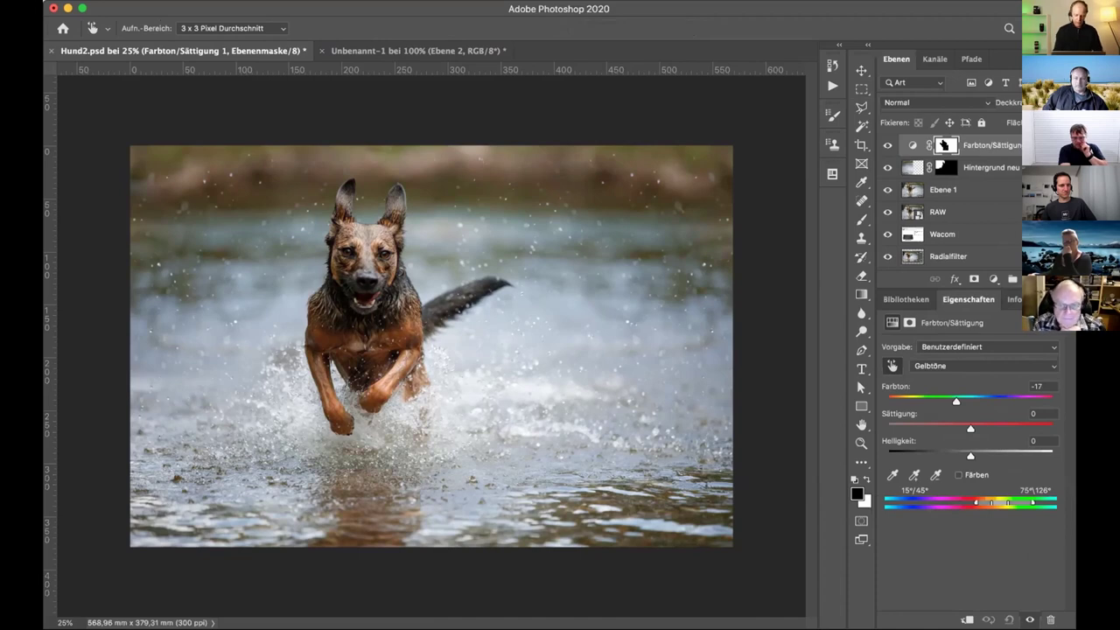
- Invert the Farbton/Sättigung layer mask and set up a white brush with 80% opacity
key("super+i")
left_click(861, 218)
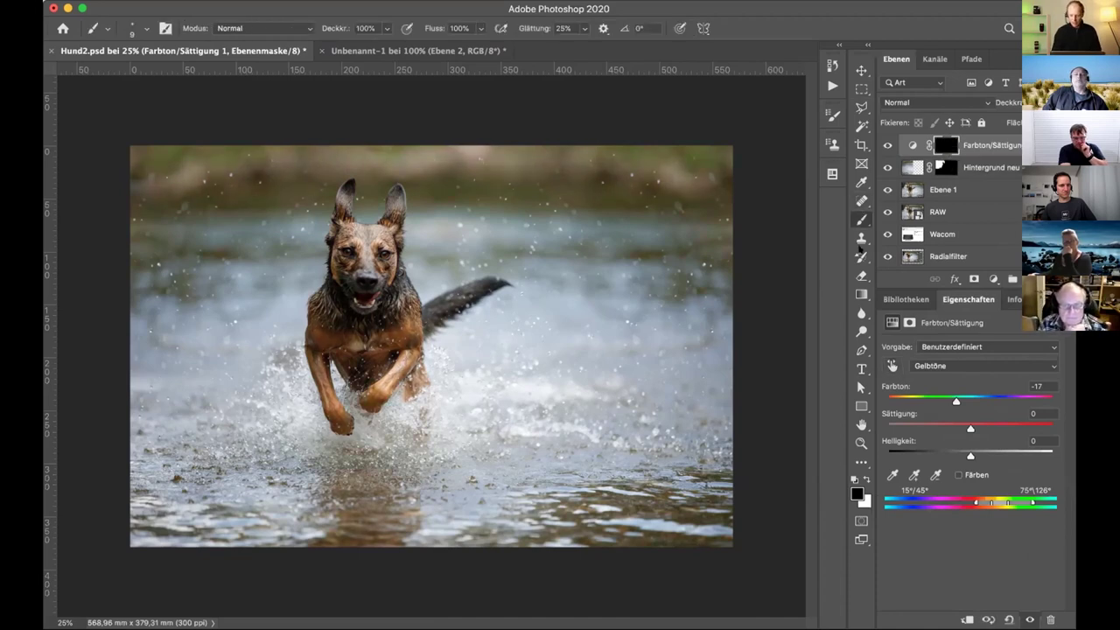
left_click(865, 479)
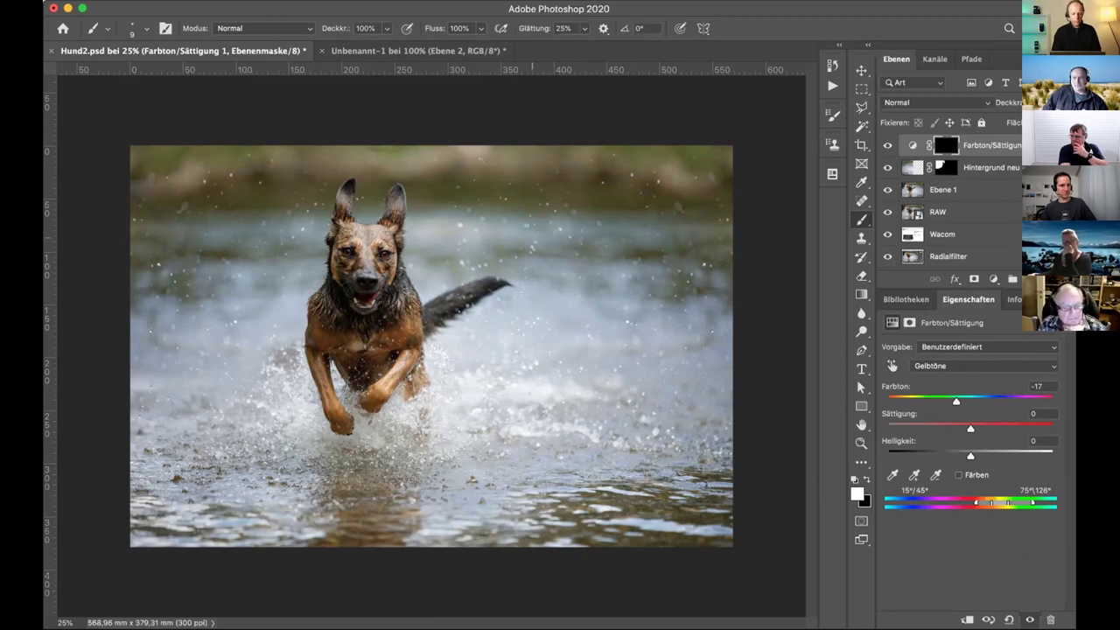
left_click_drag(337, 28, 316, 29)
type("80")
key("Return")
- Enlarge the brush to 900 px, paint the colour shift over the upper riverbank on the mask, and compare with the layer hidden
key("bracketright")
key("bracketright")
key("bracketright")
key("bracketright")
key("bracketright")
key("bracketright")
key("bracketright")
key("bracketright")
key("bracketright")
key("bracketright")
key("bracketright")
key("bracketright")
key("bracketright")
key("bracketright")
key("bracketright")
key("bracketright")
key("bracketright")
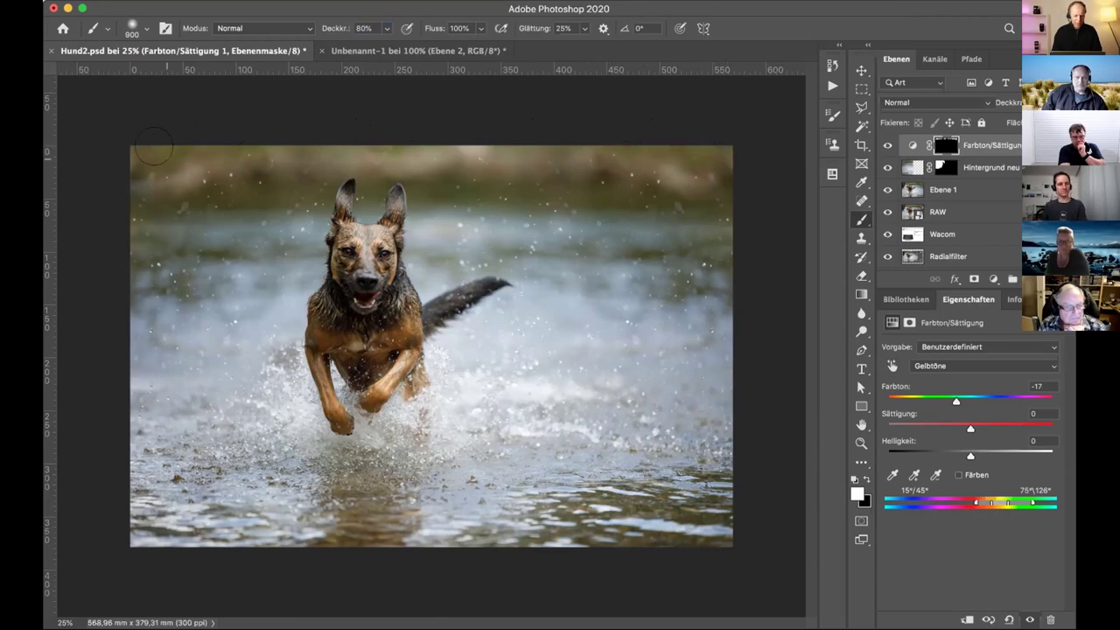
left_click(886, 145)
left_click(886, 145)
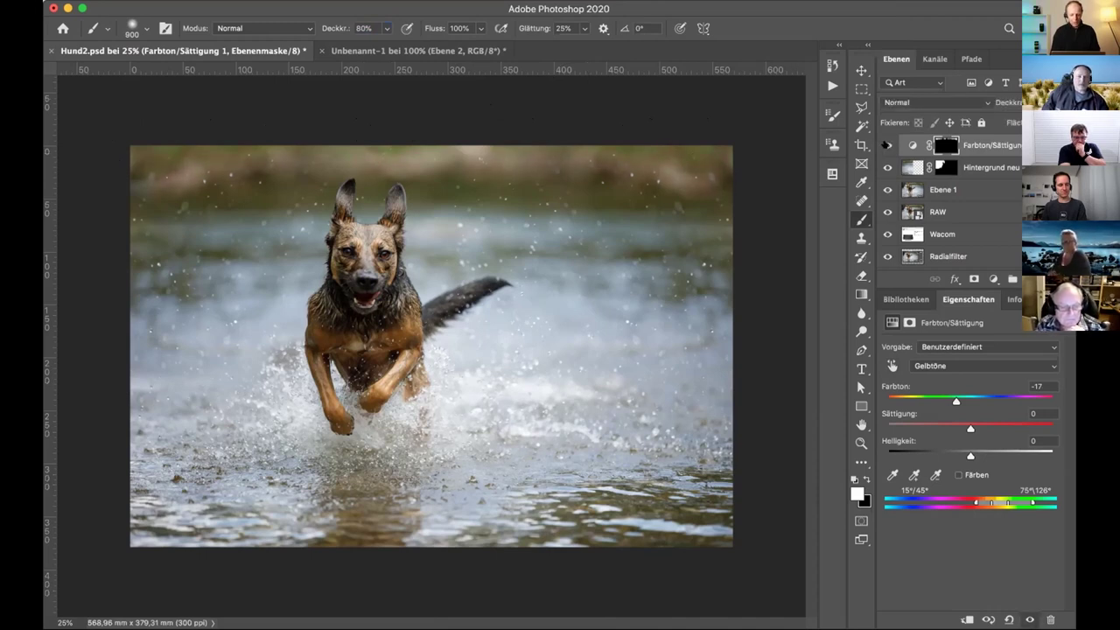
left_click(886, 145)
left_click(886, 146)
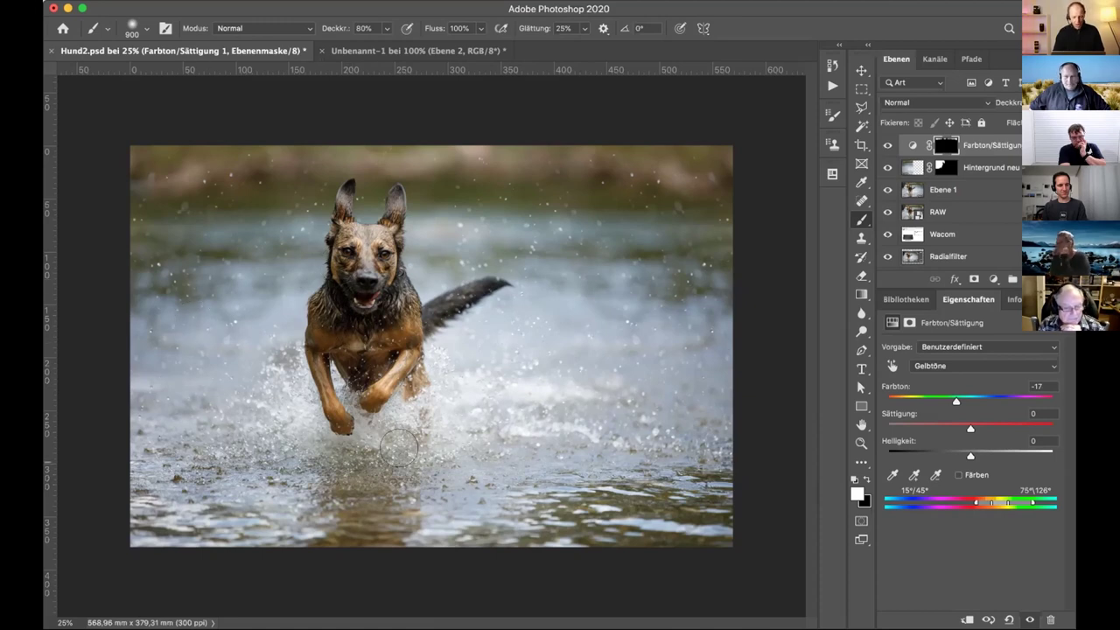
- Add a Farbbalance layer with Mitteltöne at Cyan/Rot -9 and Gelb/Blau +16, Luminanz erhalten off, and invert its mask
left_click(991, 278)
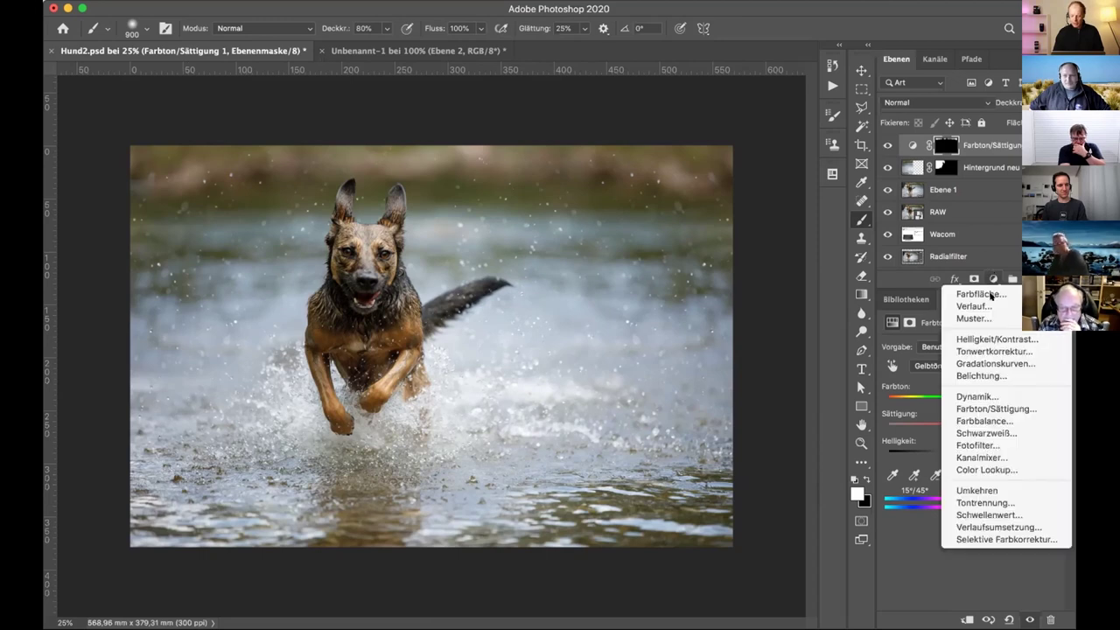
left_click(987, 421)
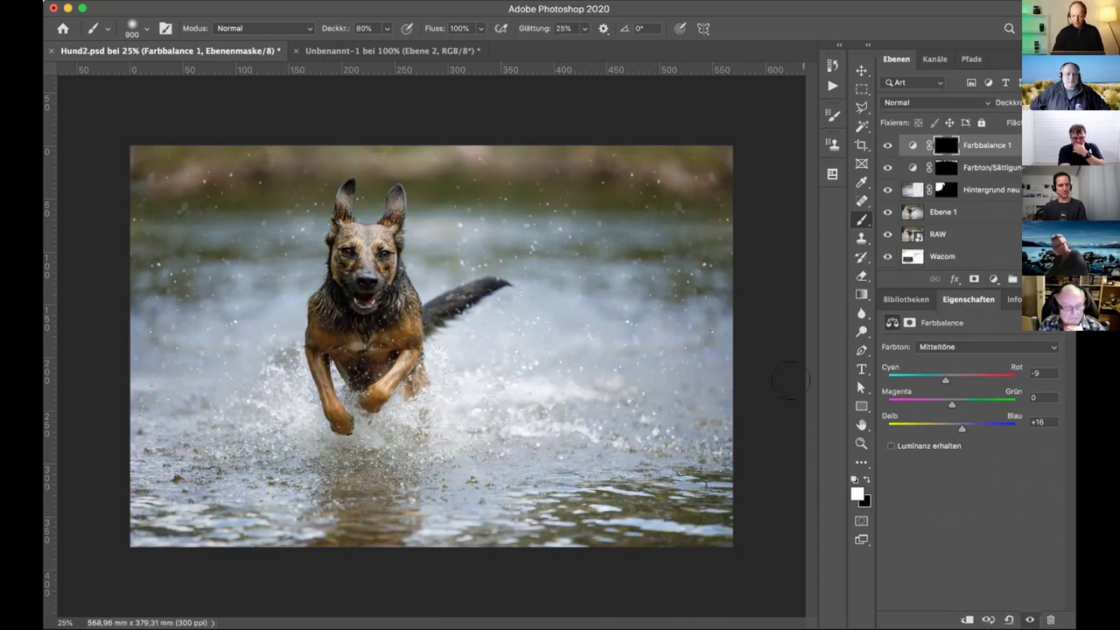
- Enlarge the brush to 1300 px and paint the Farbbalance effect onto the water on both sides of the dog
key("bracketright")
key("bracketright")
key("bracketright")
key("bracketright")
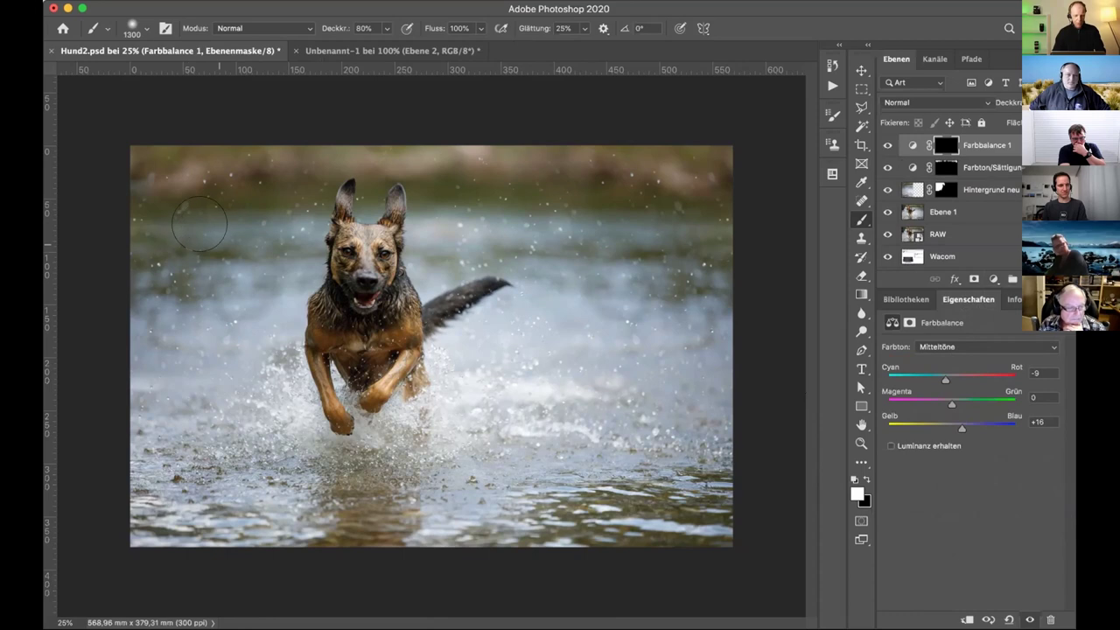
mouse_move(189, 362)
left_mouse_down()
mouse_move(254, 411)
mouse_move(316, 428)
mouse_move(547, 378)
mouse_move(586, 345)
mouse_move(568, 284)
mouse_move(534, 258)
left_mouse_up()
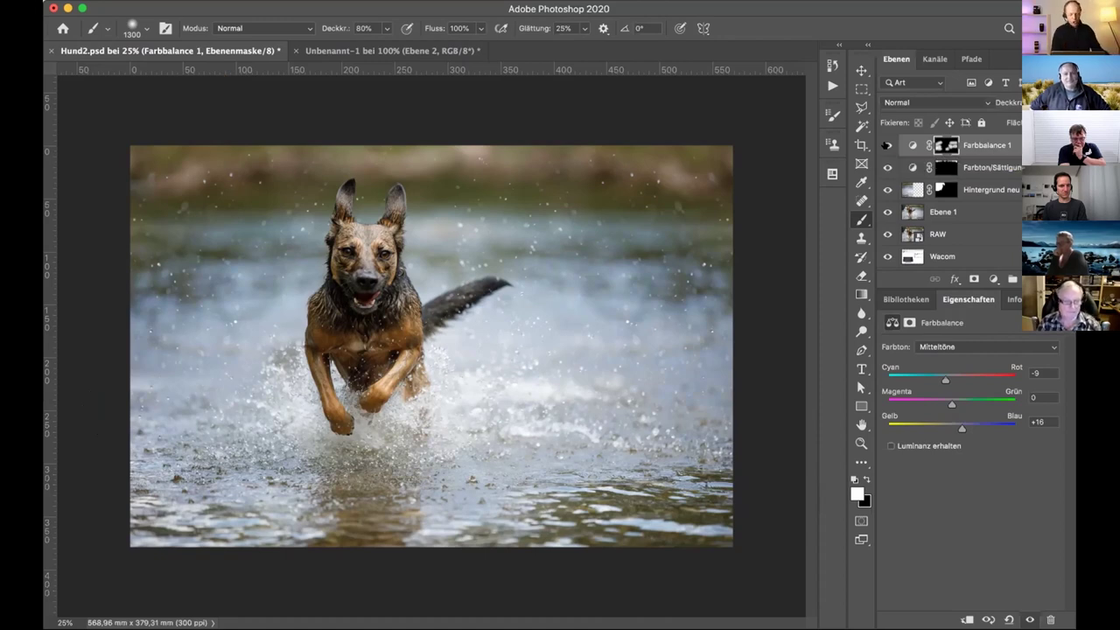
key("super+minus")
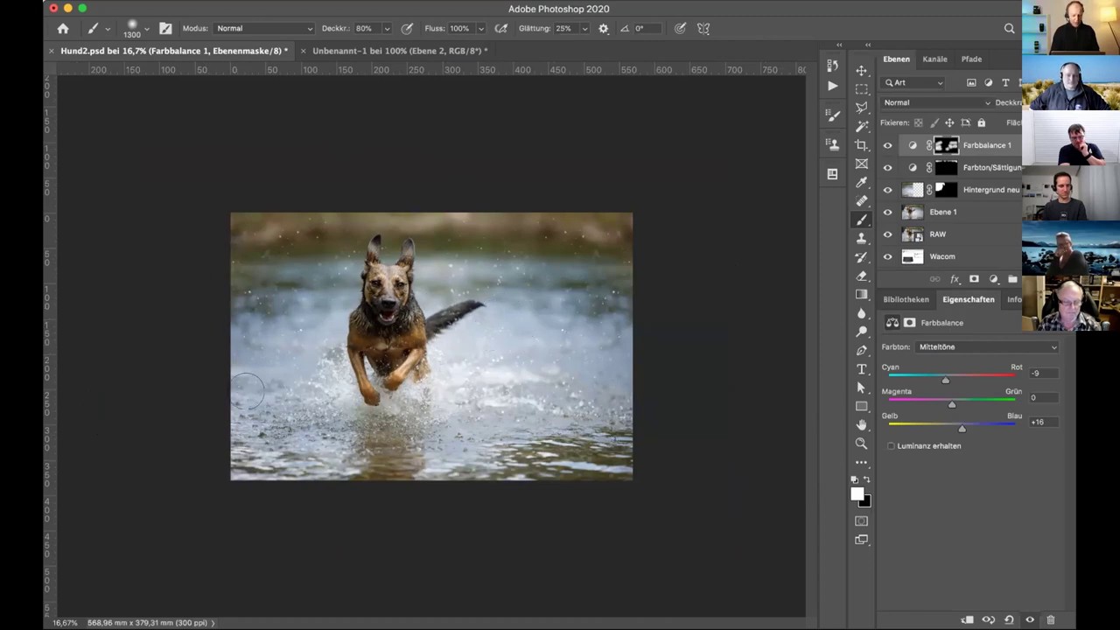
left_click(860, 144)
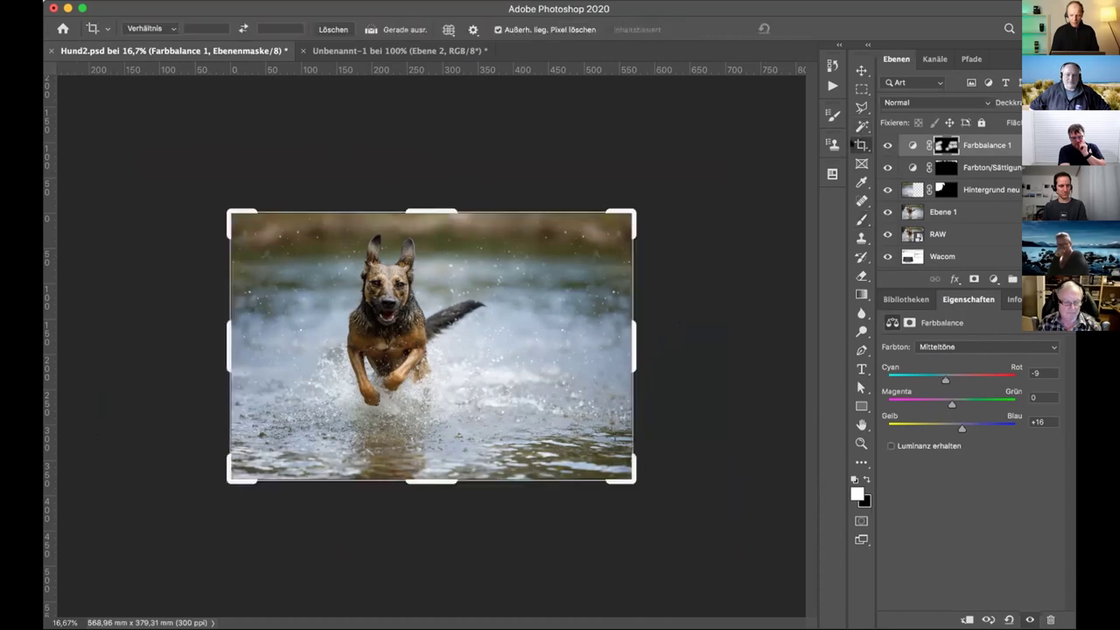
mouse_move(626, 341)
left_mouse_down()
mouse_move(585, 341)
mouse_move(642, 341)
mouse_move(630, 341)
left_mouse_up()
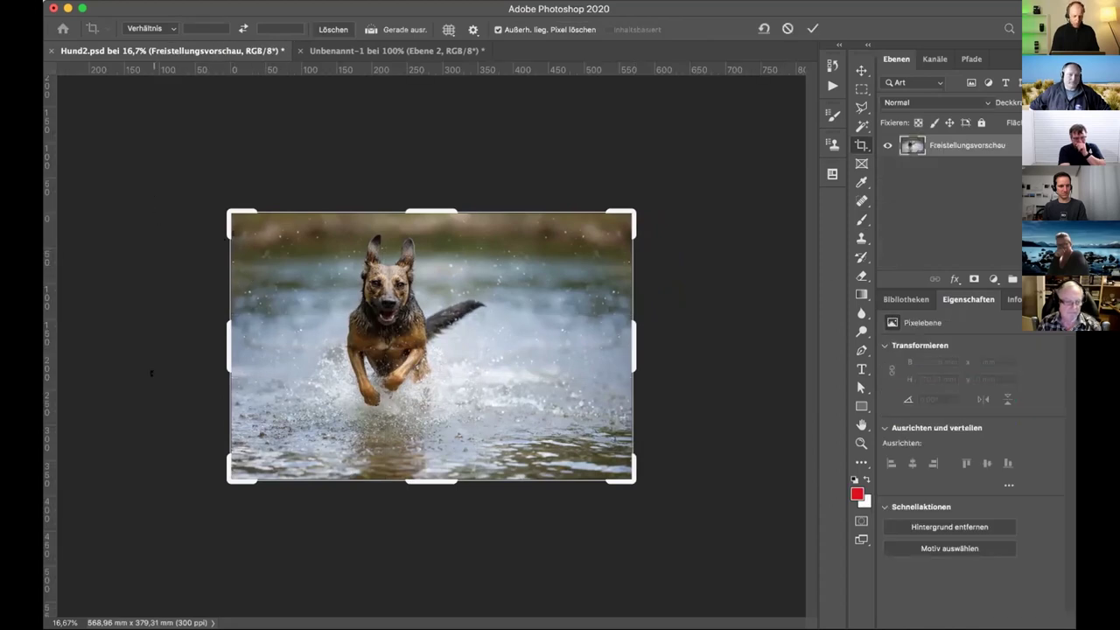
key("Return")
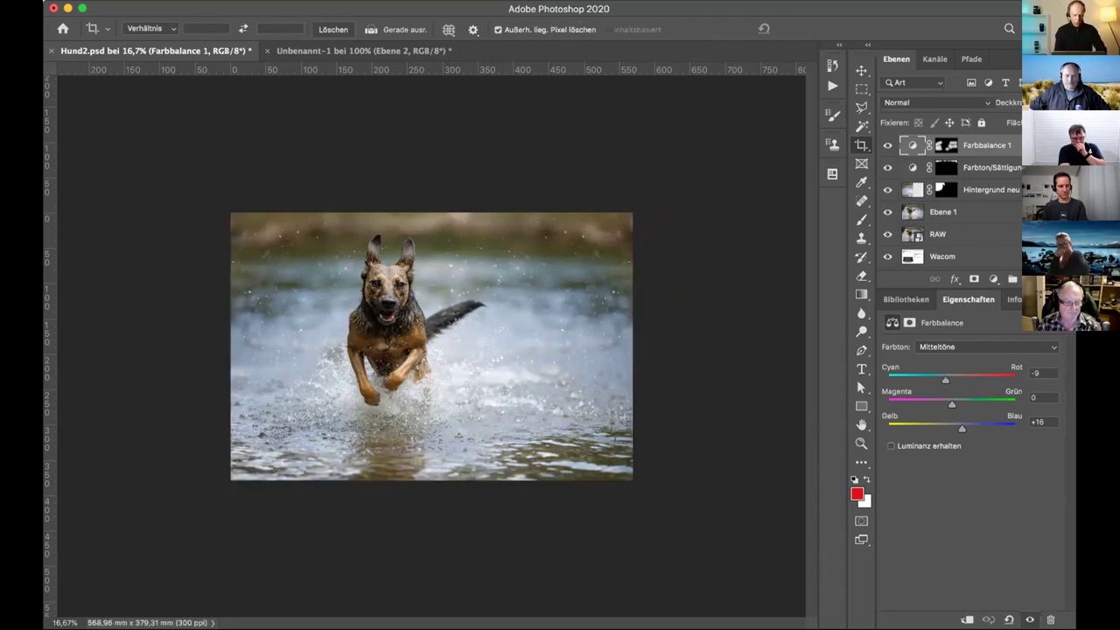
- Stamp all visible layers onto a new layer and copy its left-hand, full-height area about 161 mm wide to another layer
key("super+alt+shift+e")
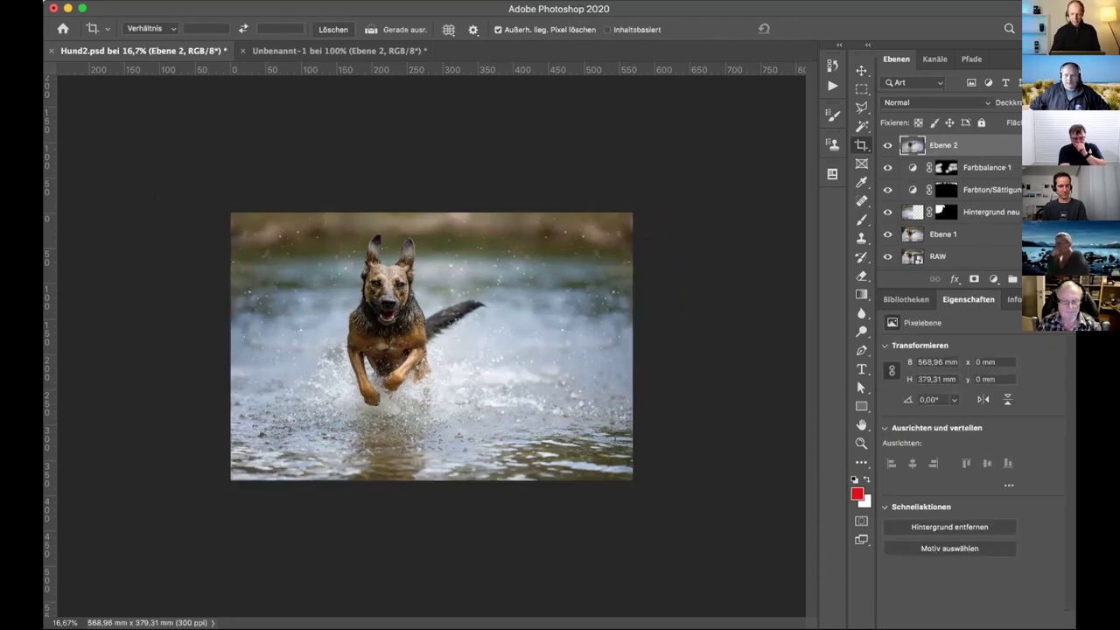
key("m")
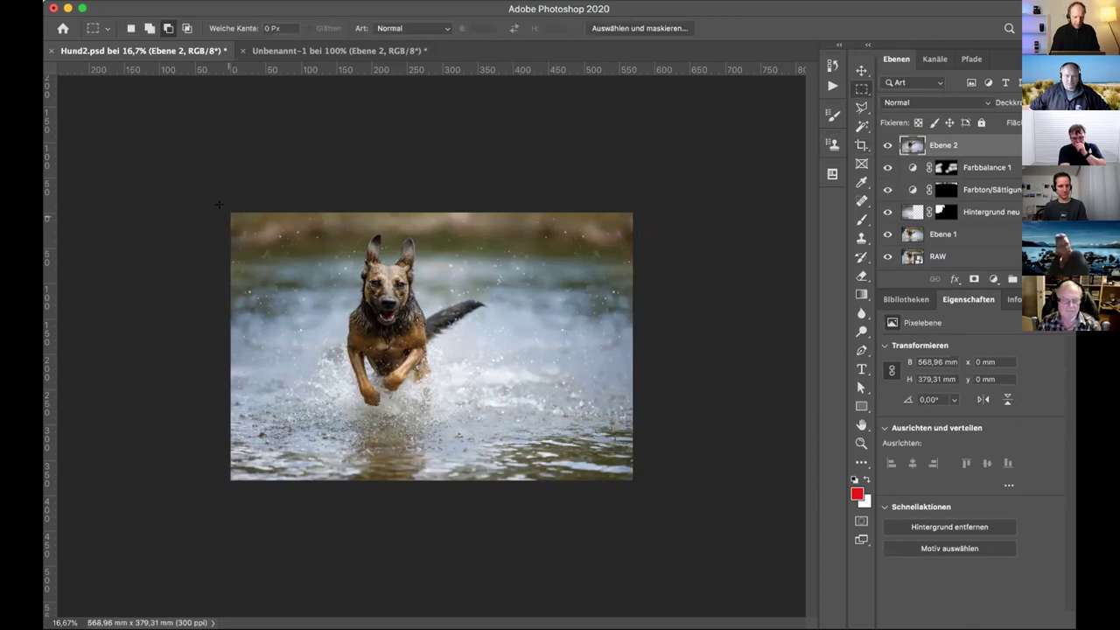
left_click_drag(231, 213, 336, 478)
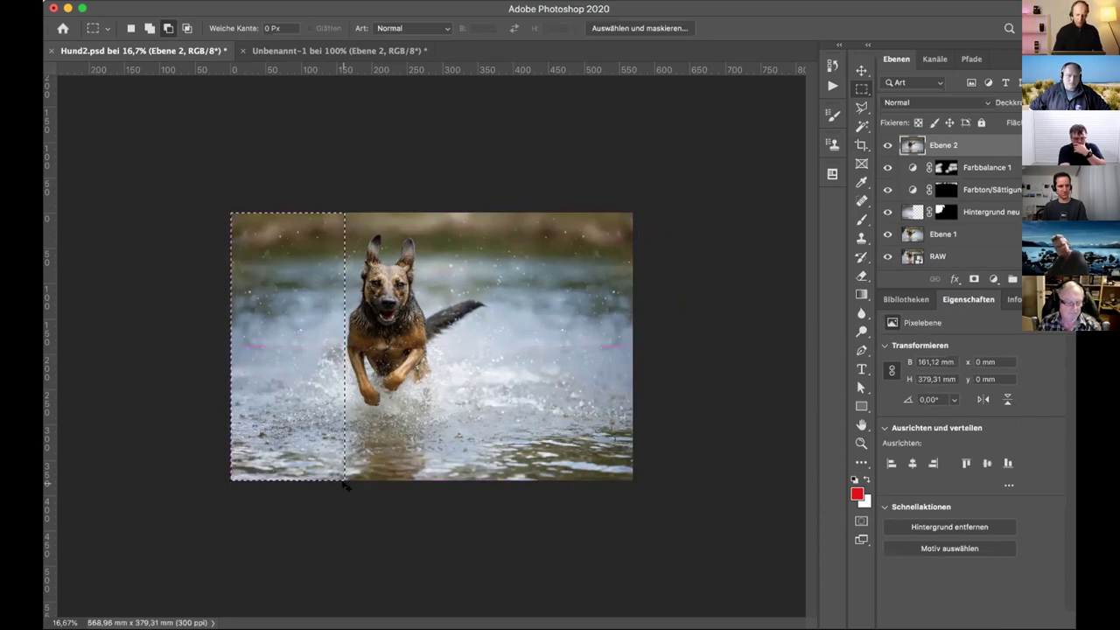
key("super+j")
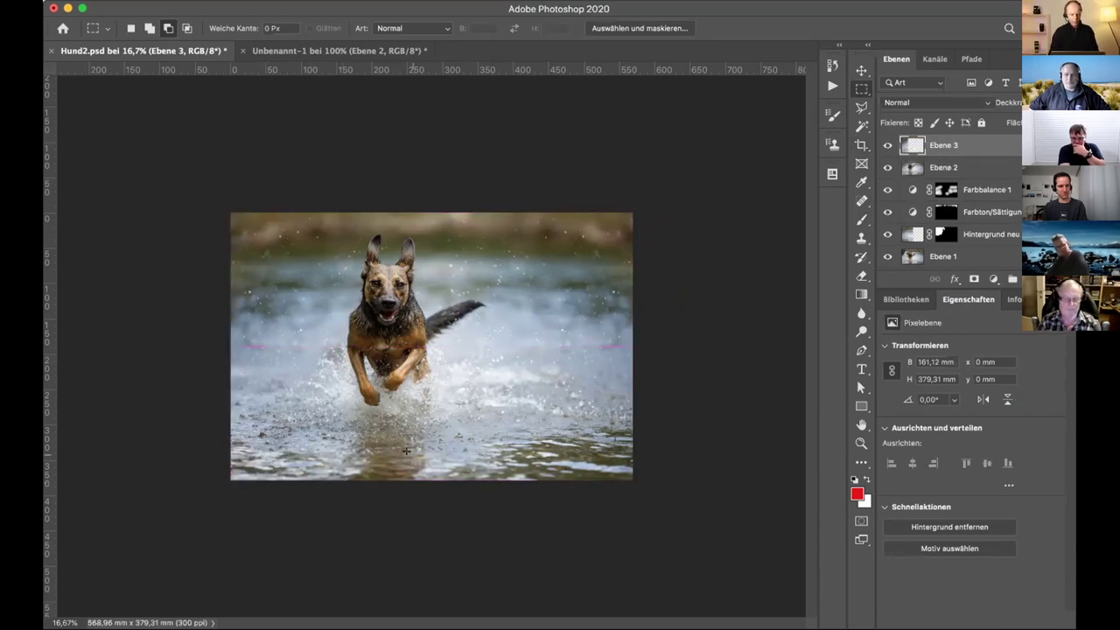
- Extend the canvas on the photo's left-hand side by about 48 mm with the Crop tool
left_click(861, 144)
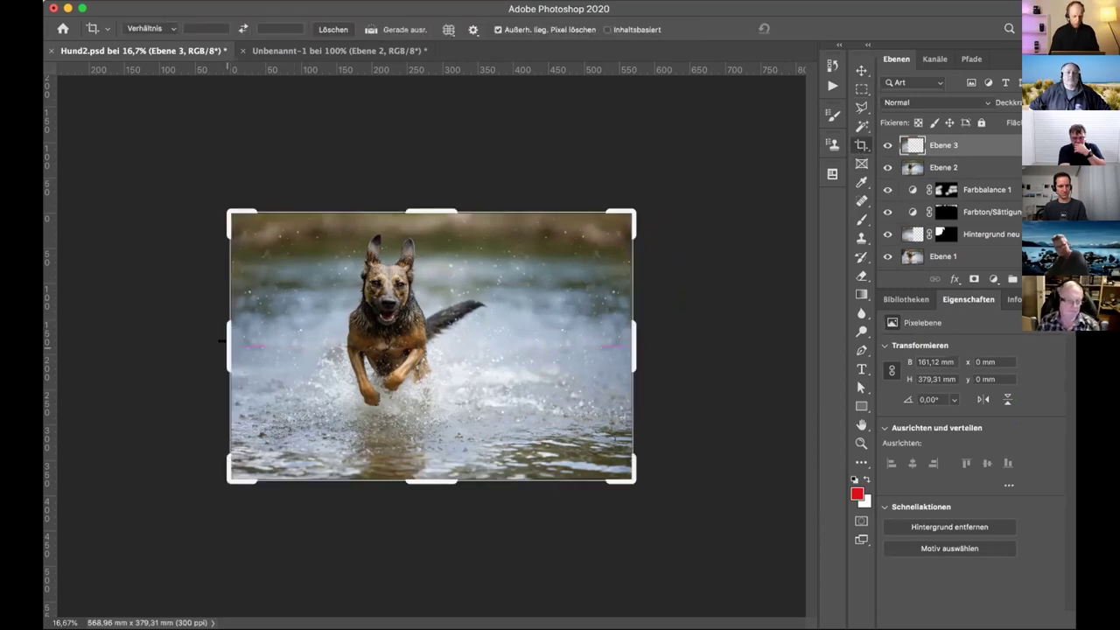
left_click_drag(221, 341, 207, 341)
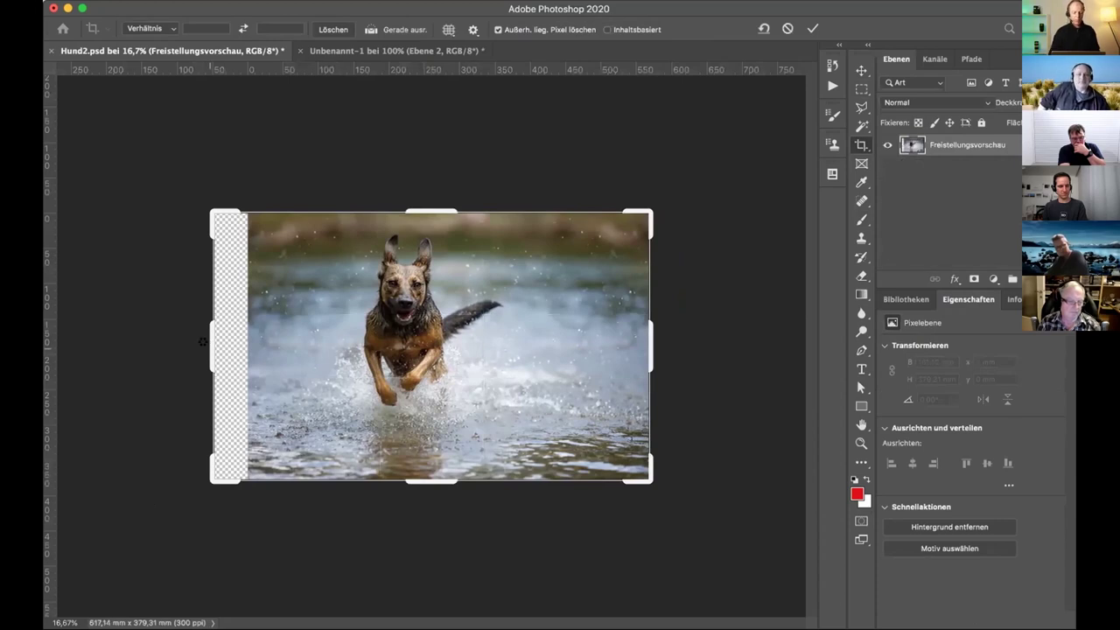
key("Return")
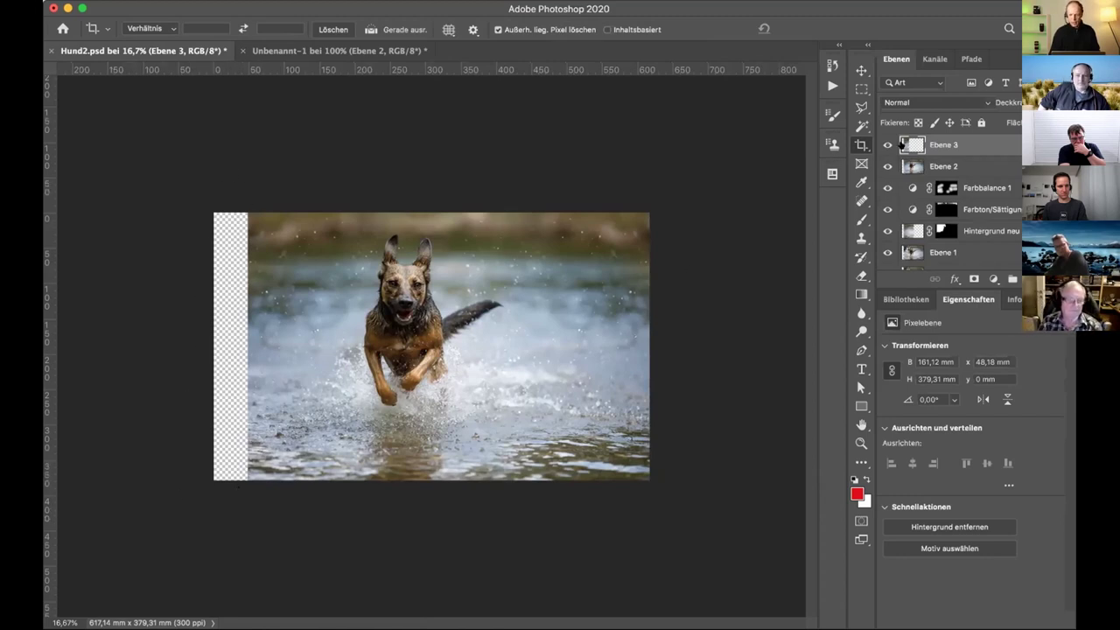
- Stretch the copied strip on Ebene 3 to about 209 mm wide to fill the empty left-hand canvas, and compare with it hidden
left_click(861, 70)
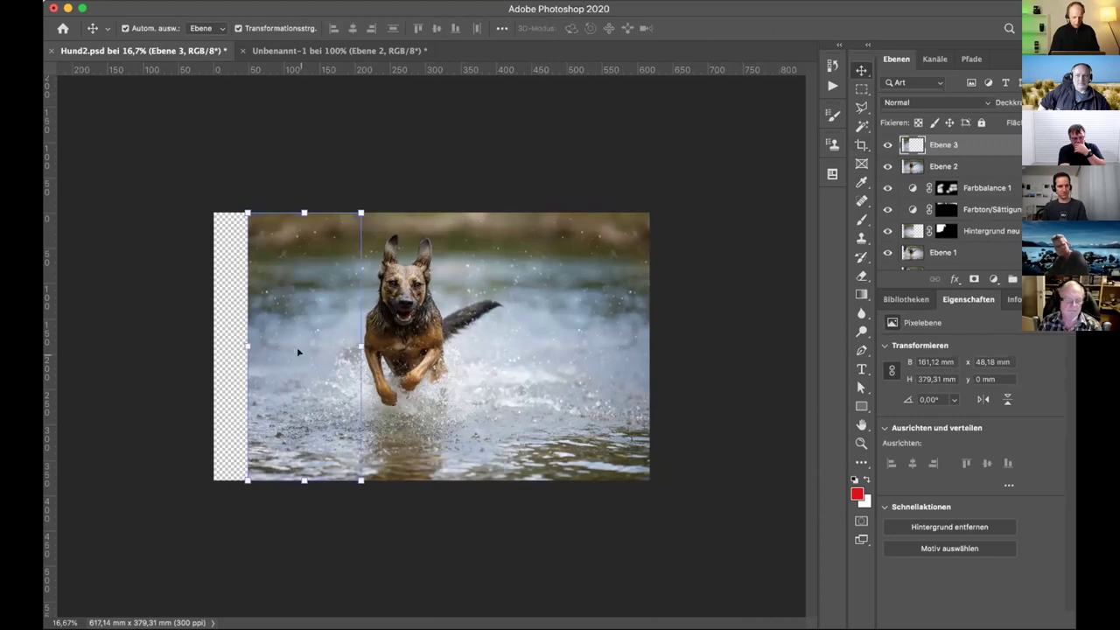
left_click_drag(244, 339, 208, 342)
left_click_drag(219, 341, 214, 344)
key("Return")
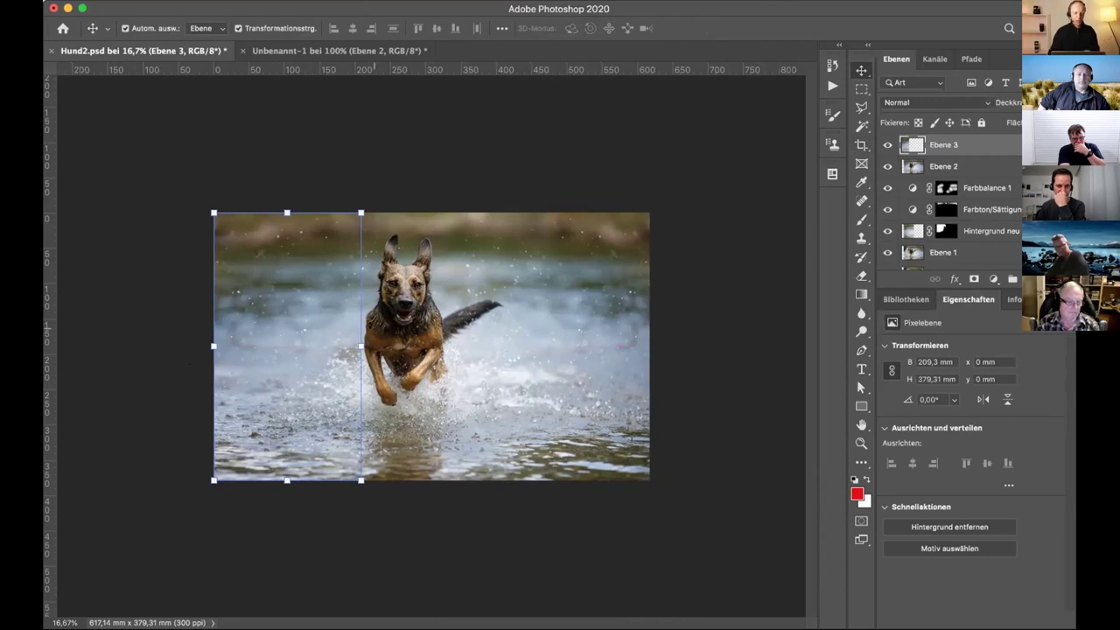
left_click(887, 144)
left_click(888, 144)
left_click(888, 144)
left_click(887, 144)
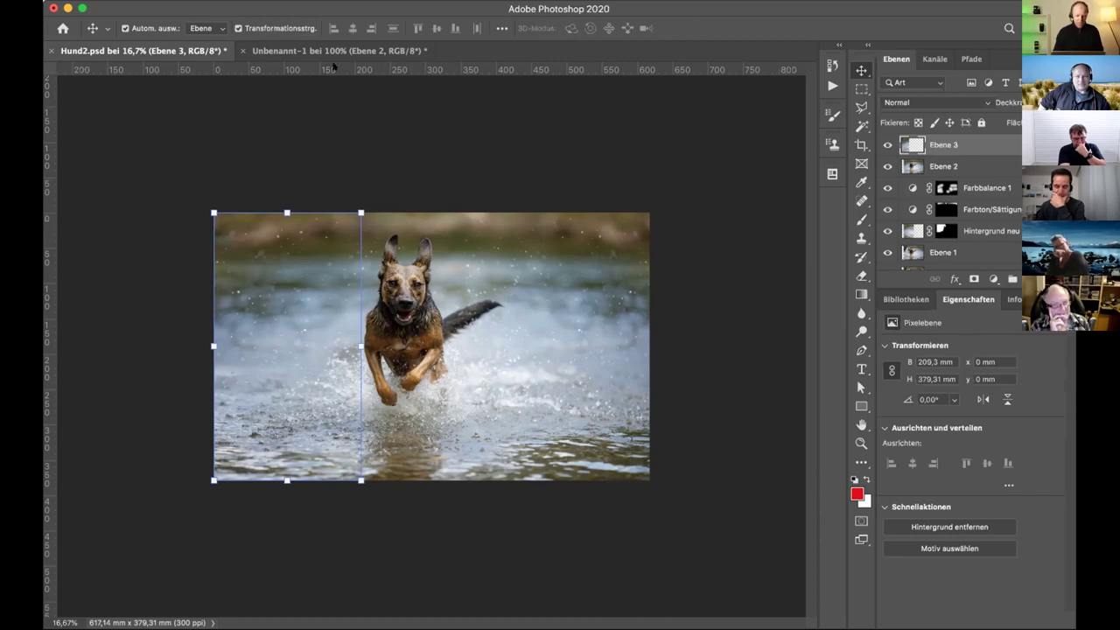
- Place a horizontal guide just above the dog's ear tips, about 29 mm below the photo's upper edge
left_click_drag(338, 69, 334, 226)
key("super+plus")
key("super+plus")
key("super+plus")
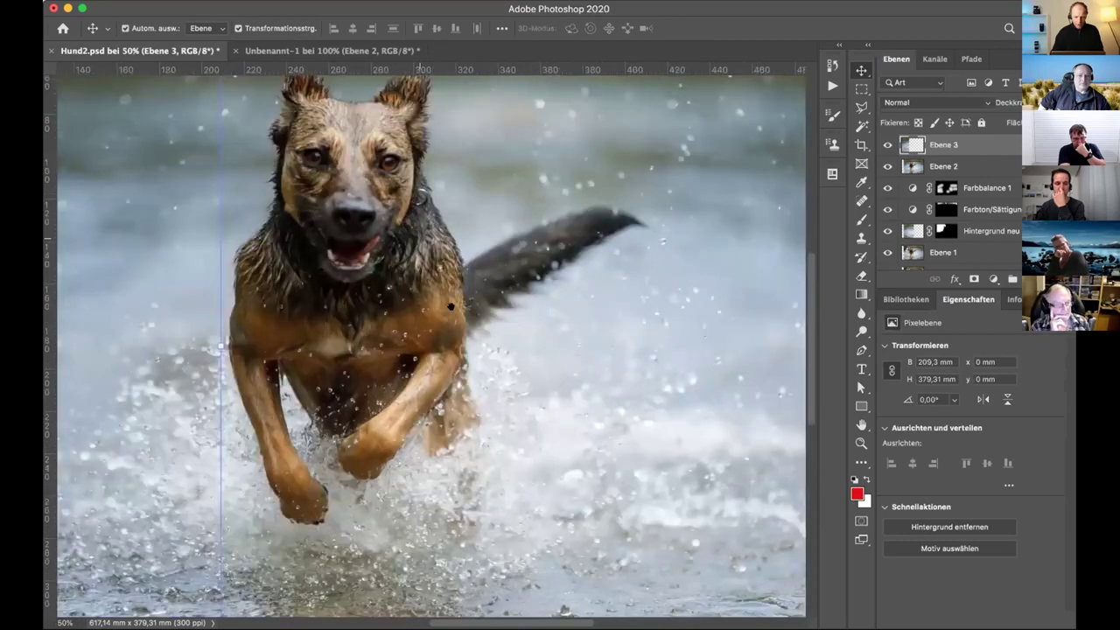
scroll(320, 269, "up", 5)
scroll(320, 269, "left", 5)
left_click_drag(312, 249, 313, 245)
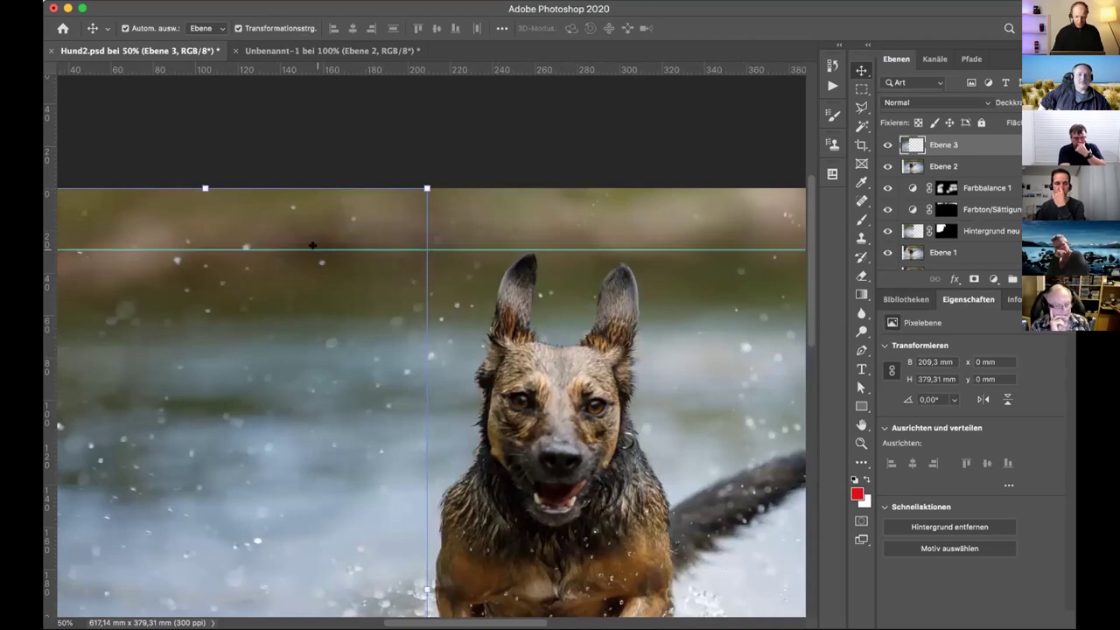
key("super+minus")
key("super+minus")
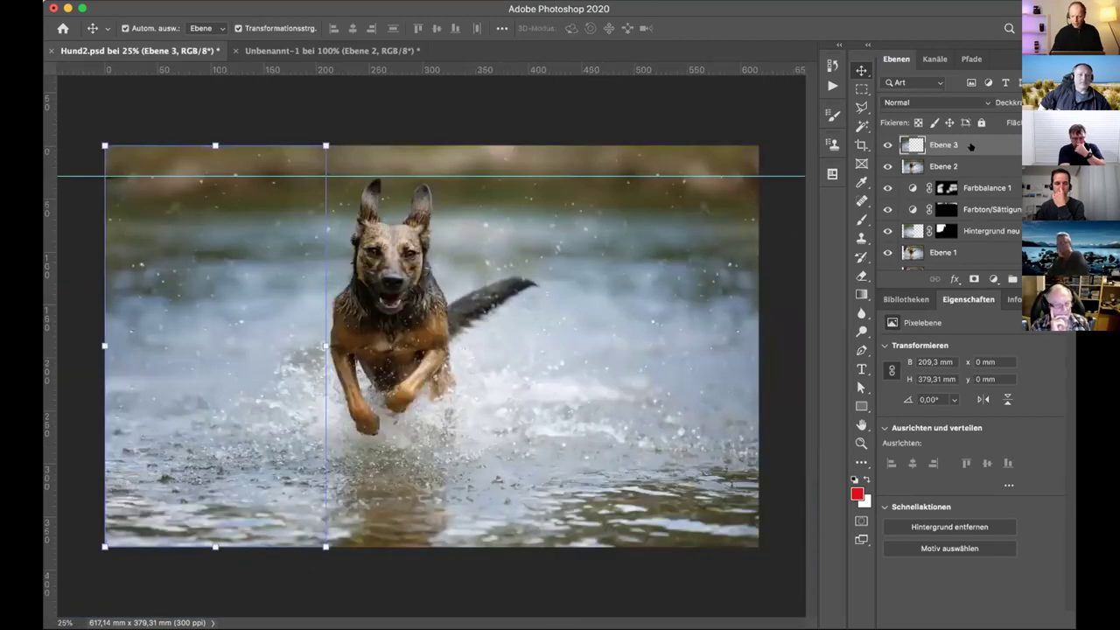
- Stamp all visible layers onto a new layer and copy its full-width strip above the guide to a separate layer
key("super+alt+shift+e")
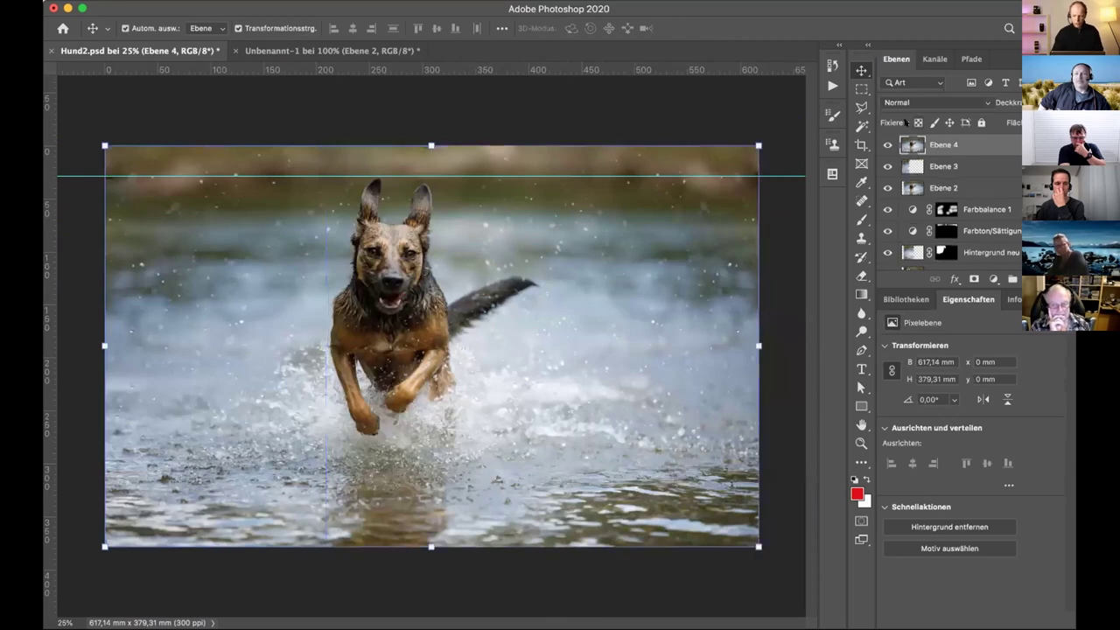
key("m")
left_click_drag(105, 146, 775, 176)
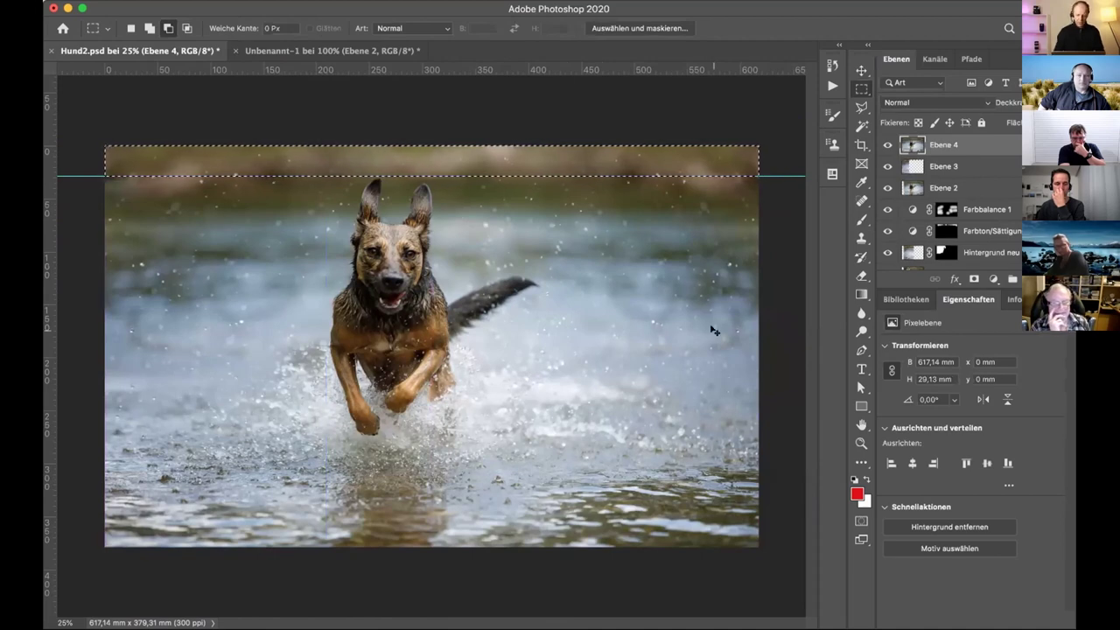
key("ctrl+j")
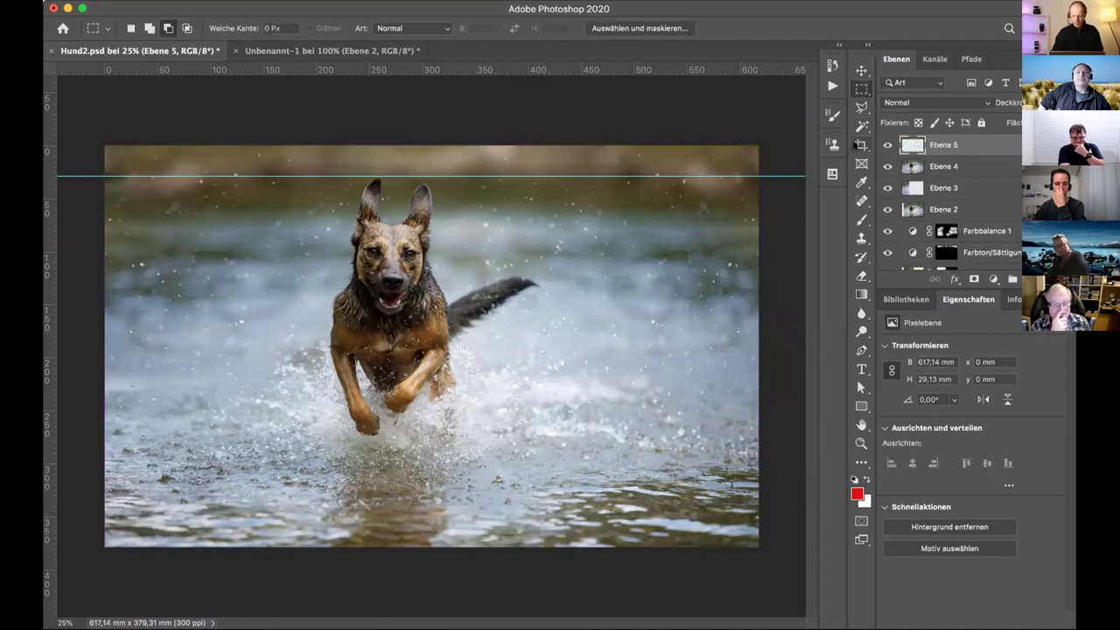
- Extend the canvas above the photo by about 25 mm with the Crop tool
left_click(862, 69)
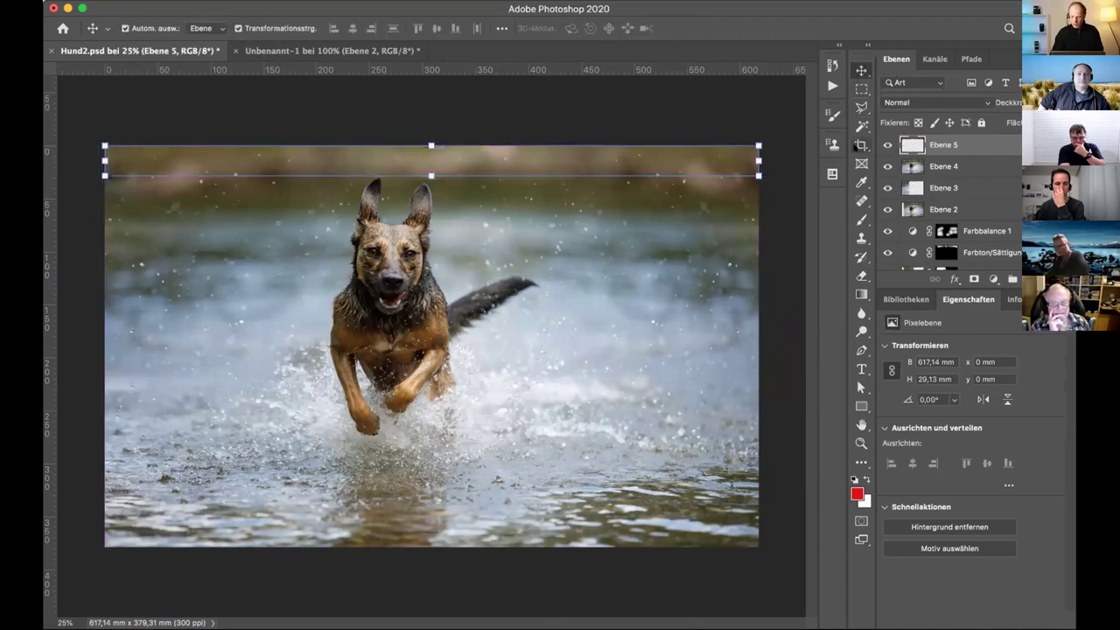
left_click(861, 146)
key("super+minus")
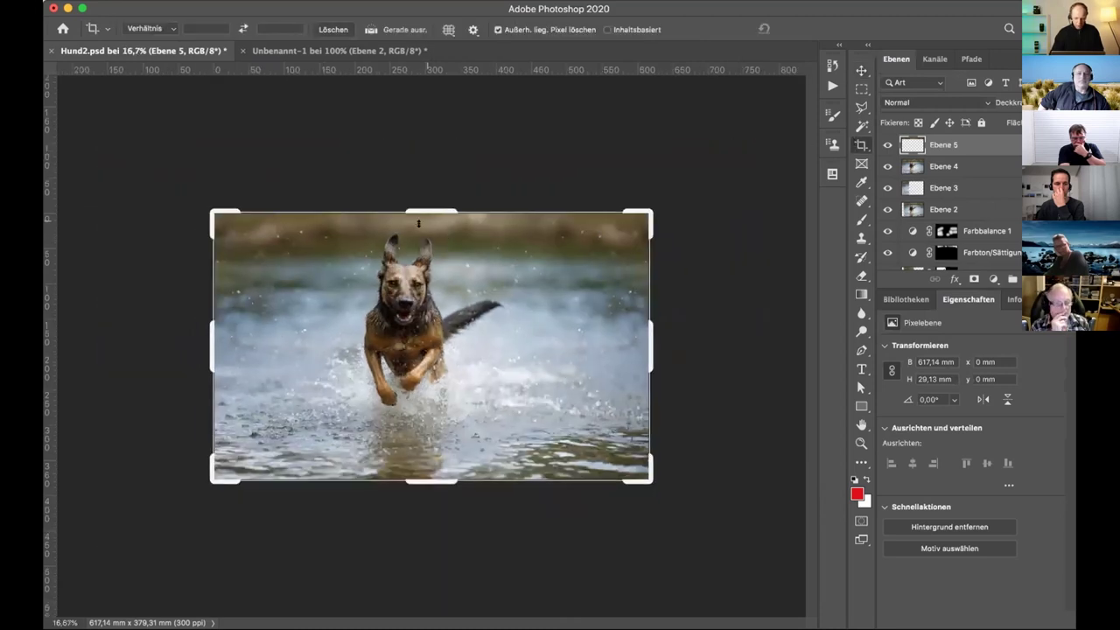
left_click_drag(426, 203, 425, 194)
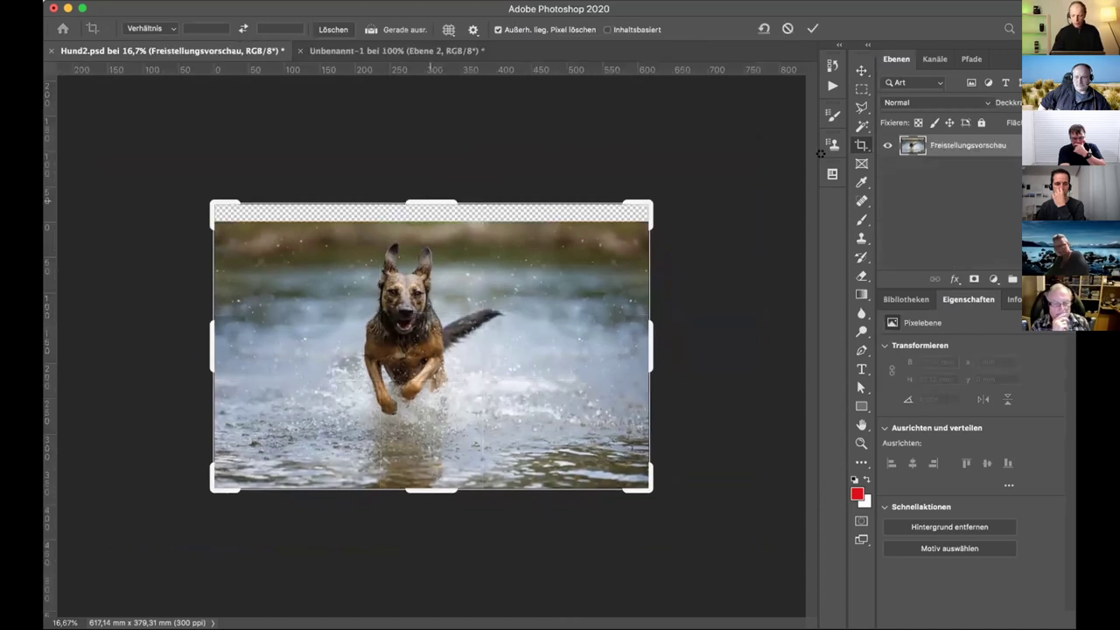
key("Return")
- Stretch the copied strip on Ebene 5 upward to about 54 mm tall, filling the empty canvas above the photo
left_click(861, 70)
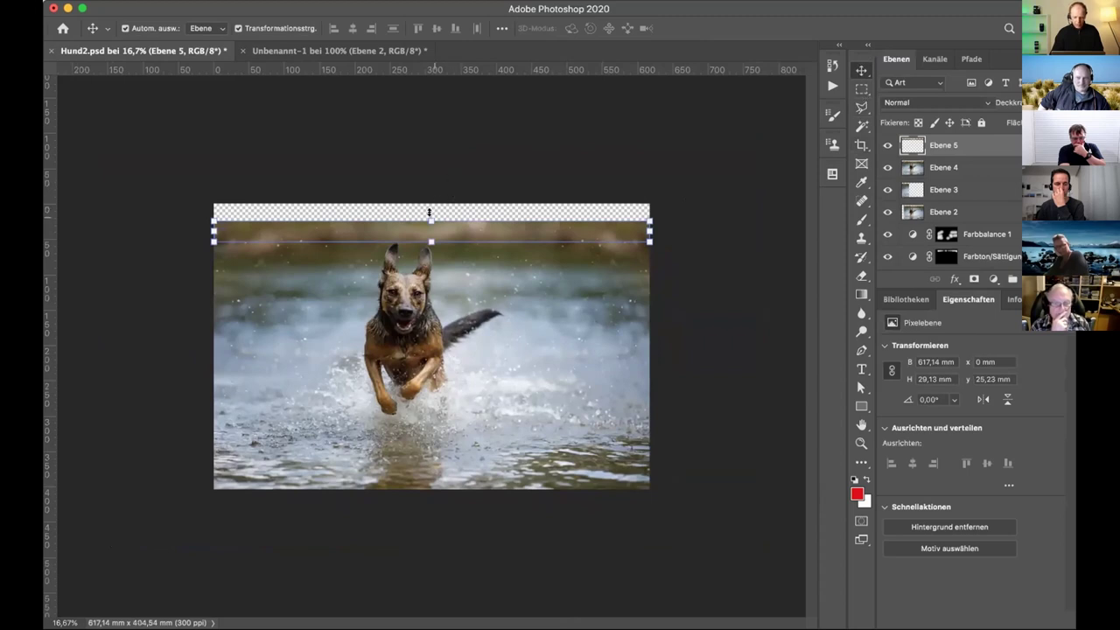
left_click_drag(425, 215, 426, 200)
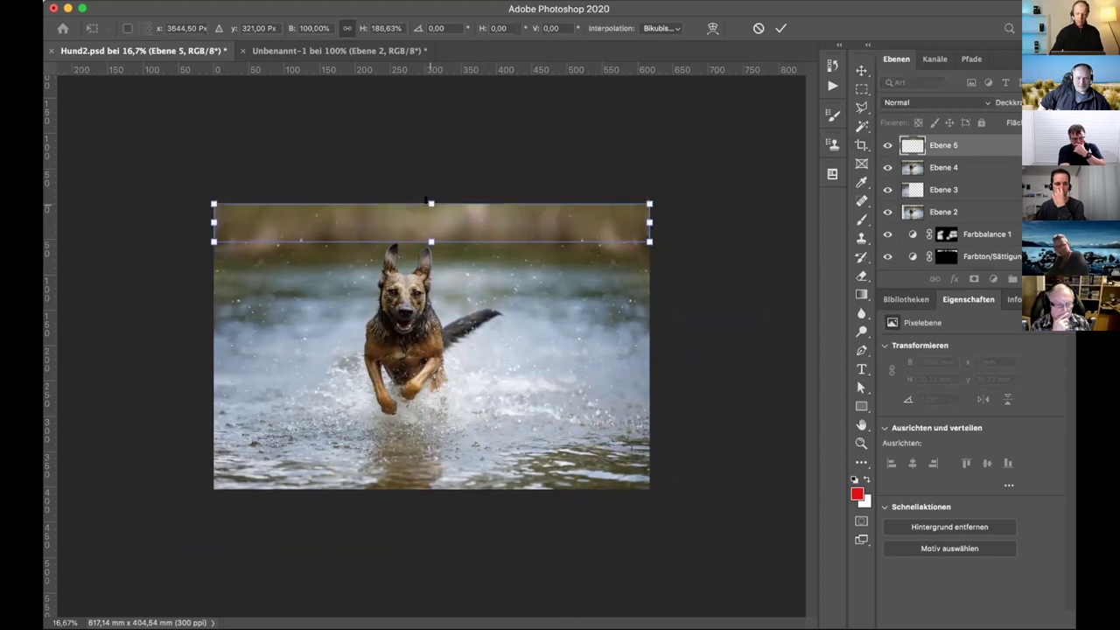
key("Return")
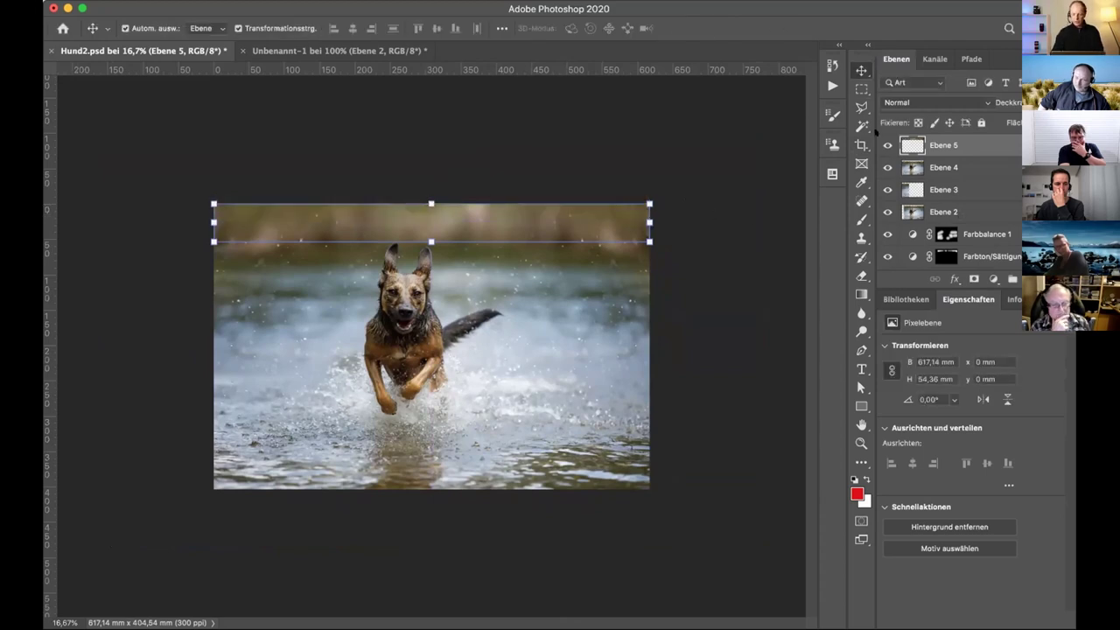
left_click(861, 145)
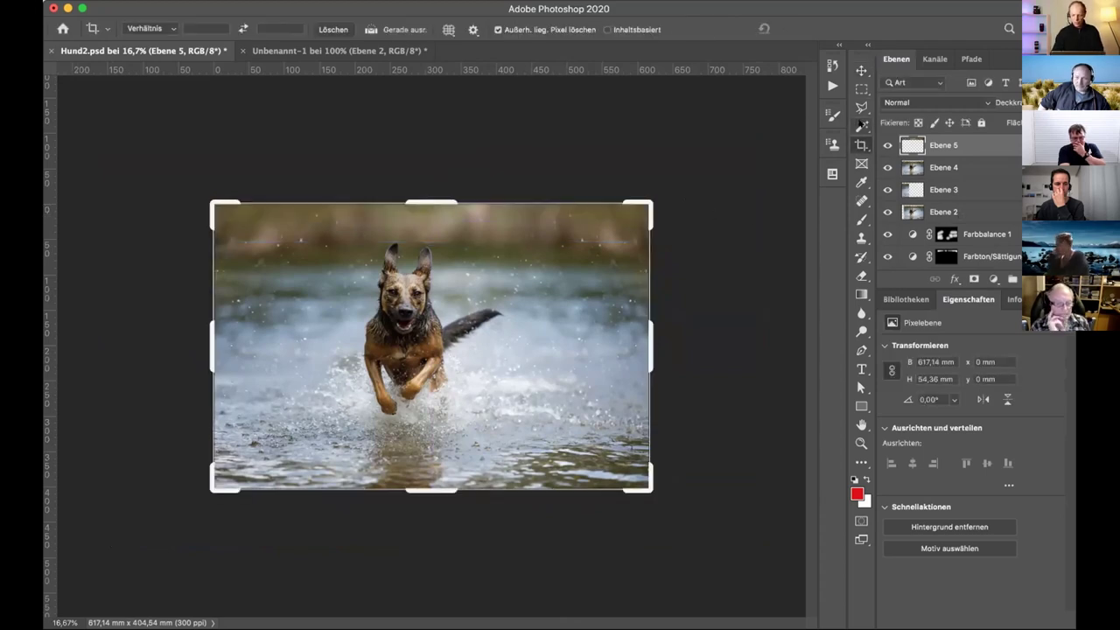
left_click(862, 127)
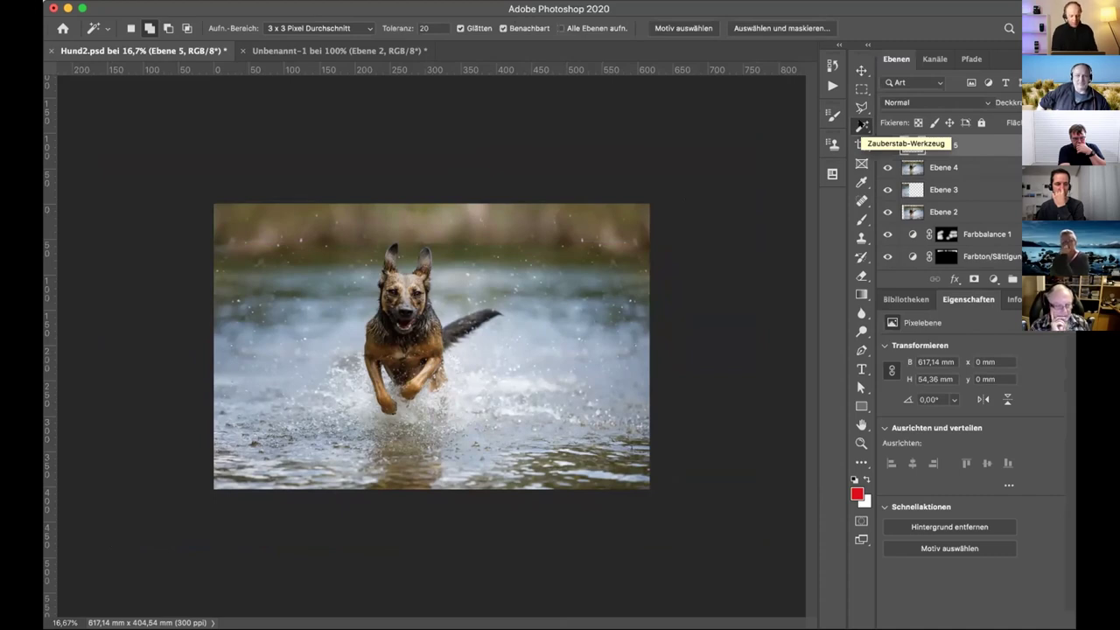
- Add a new empty layer above Ebene 5 for brushwork on the dog's eyes
key("super+plus")
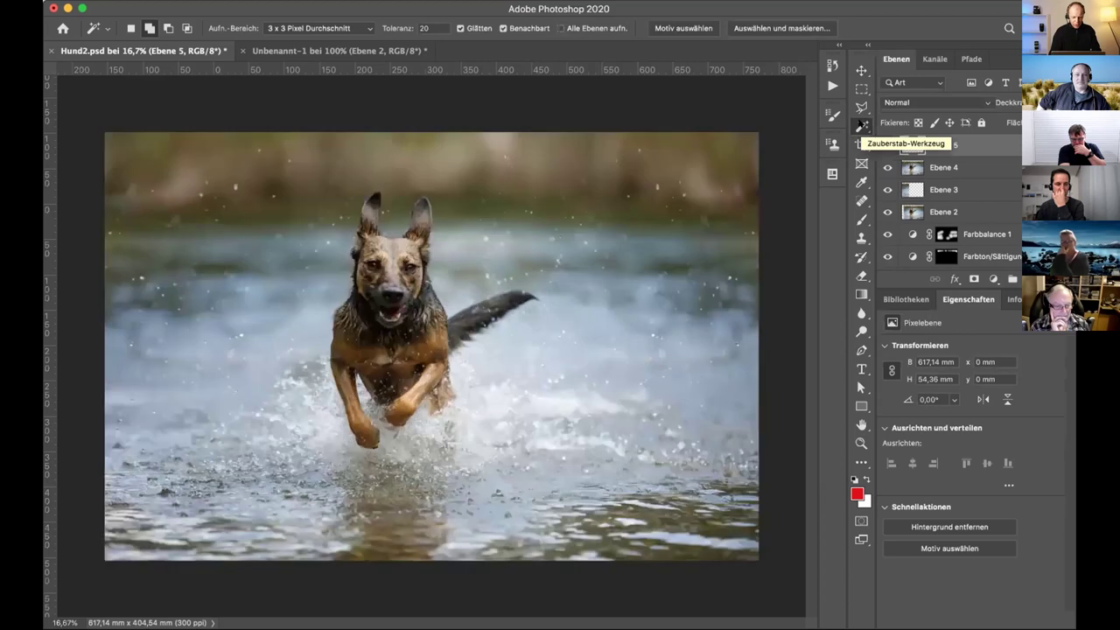
key("super+plus")
key("super+plus")
left_click_drag(569, 187, 726, 310)
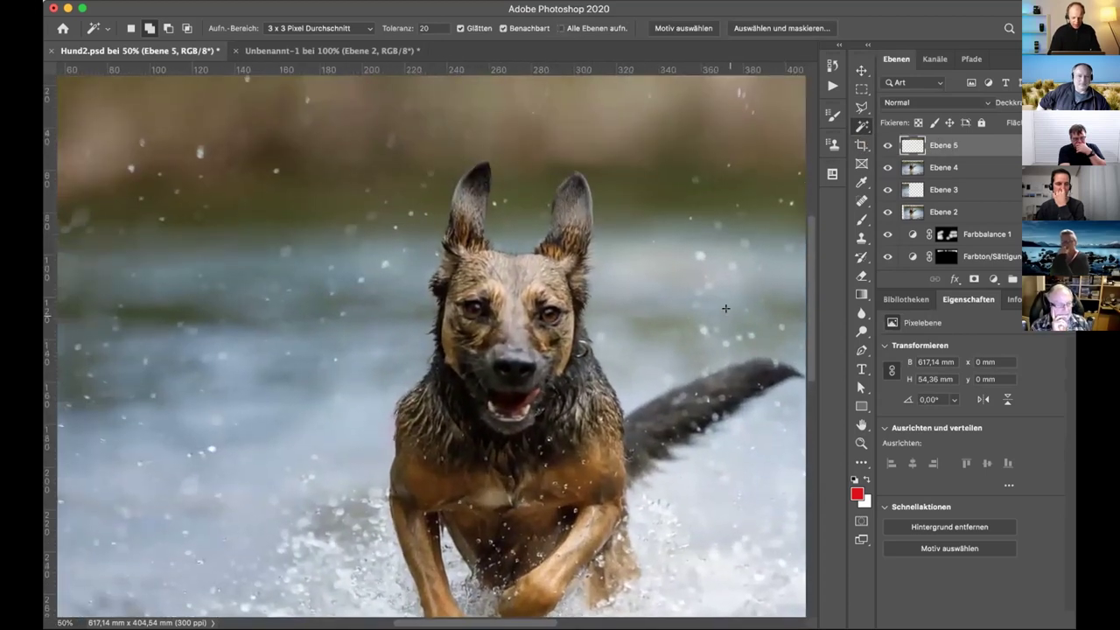
key("super+plus")
key("super+plus")
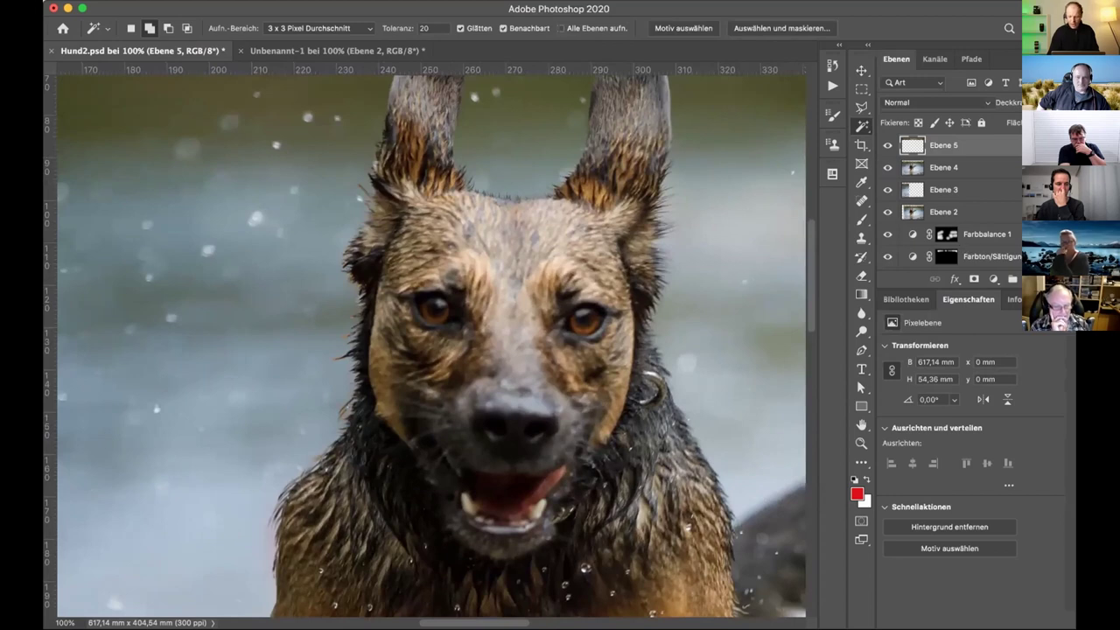
key("super+shift+alt+n")
left_click(862, 219)
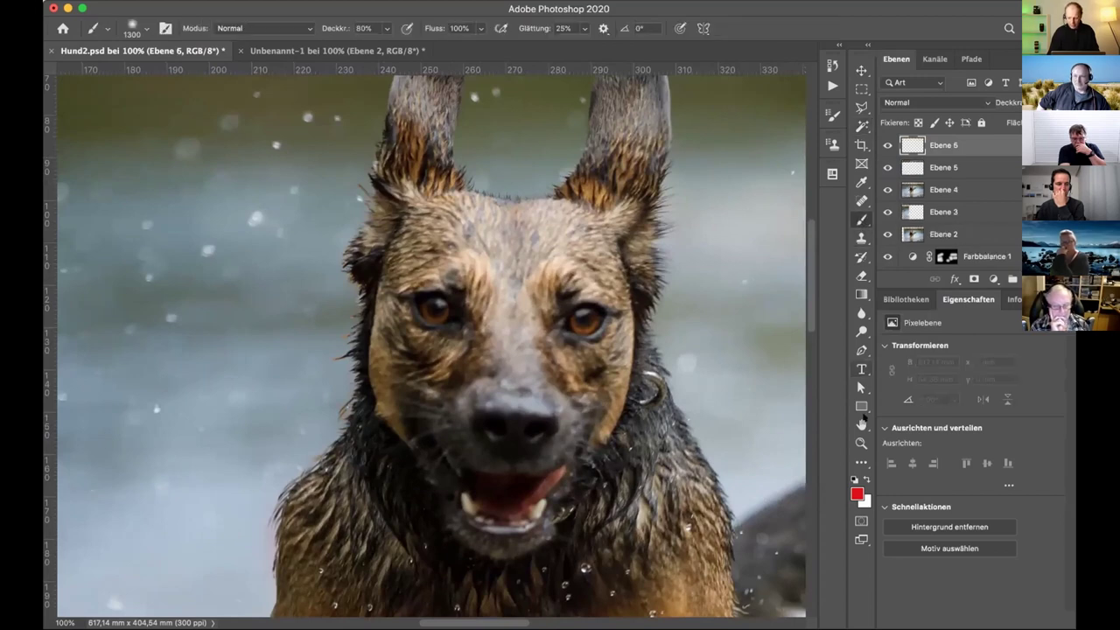
- Paint small white highlights onto both of the dog's eyes on Ebene 6 with a 10 px brush at 100% opacity
key("x")
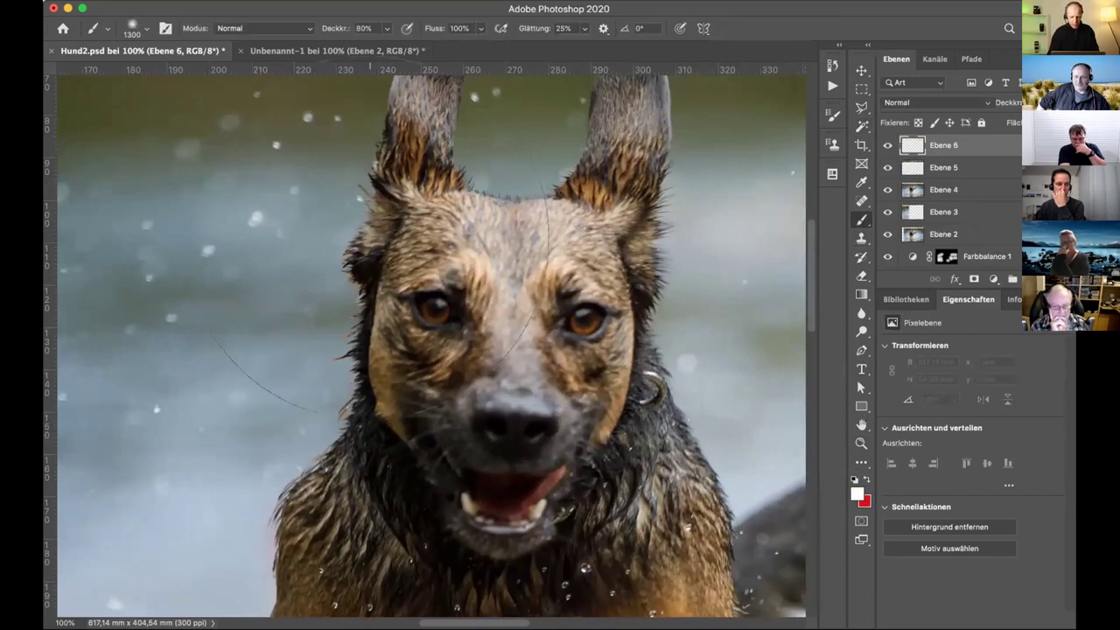
key("bracketleft")
key("bracketleft")
key("bracketleft")
key("bracketleft")
key("bracketleft")
key("bracketleft")
key("bracketleft")
key("bracketleft")
key("bracketleft")
key("bracketleft")
key("bracketleft")
key("bracketleft")
key("bracketleft")
key("bracketleft")
key("bracketleft")
key("bracketleft")
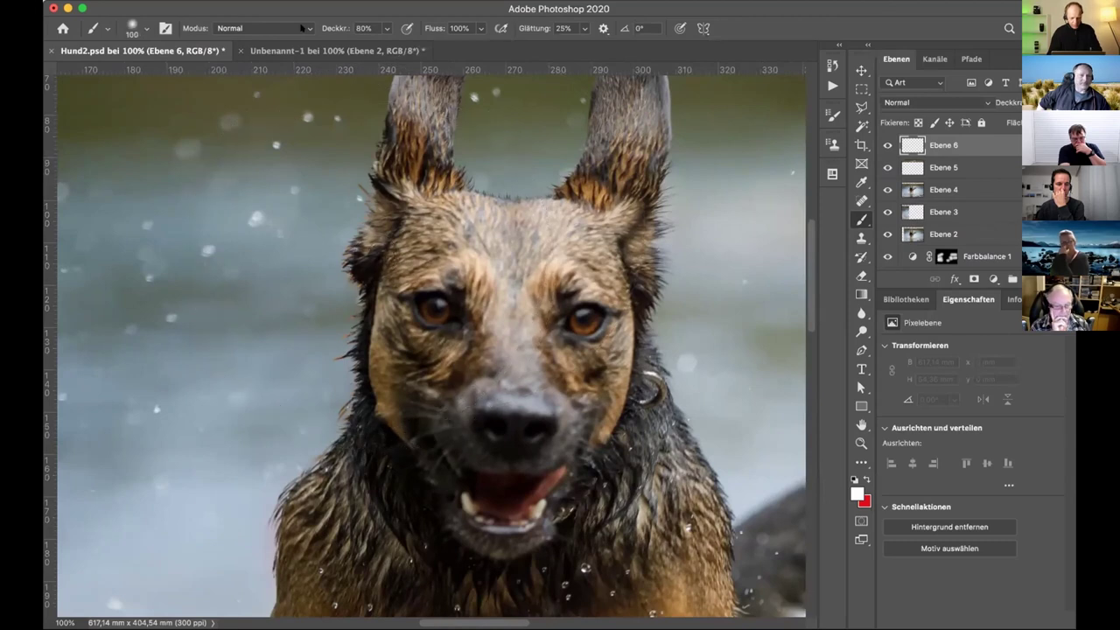
key("0")
key("super+plus")
key("super+plus")
key("bracketleft")
key("bracketleft")
key("bracketleft")
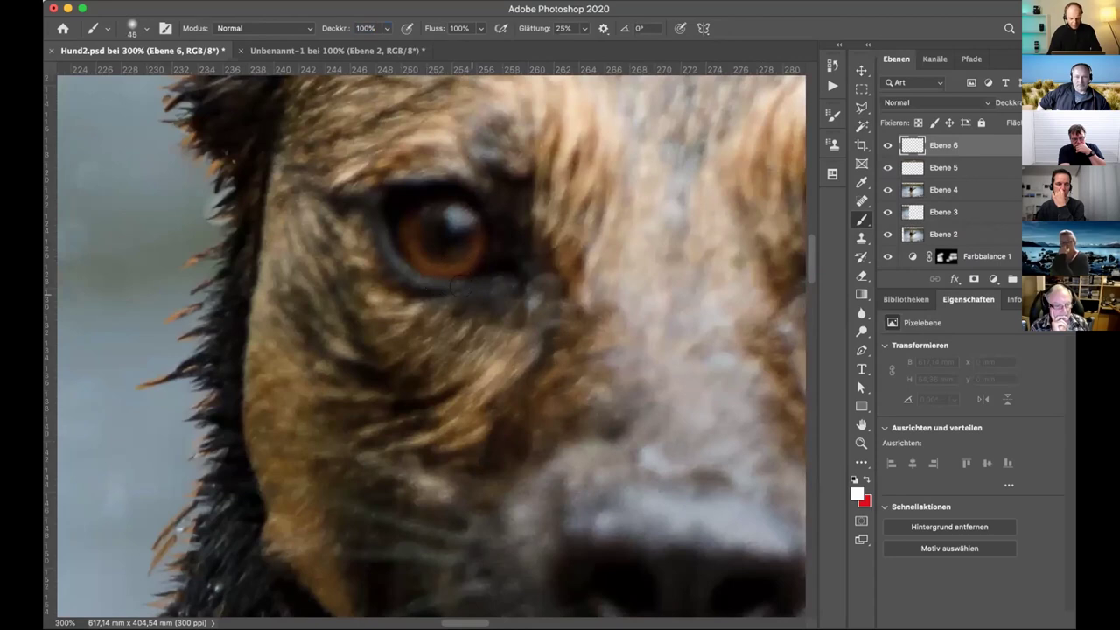
key("bracketleft")
mouse_move(450, 211)
left_mouse_down()
mouse_move(466, 224)
mouse_move(446, 211)
mouse_move(459, 215)
left_mouse_up()
scroll(619, 337, "right", 6)
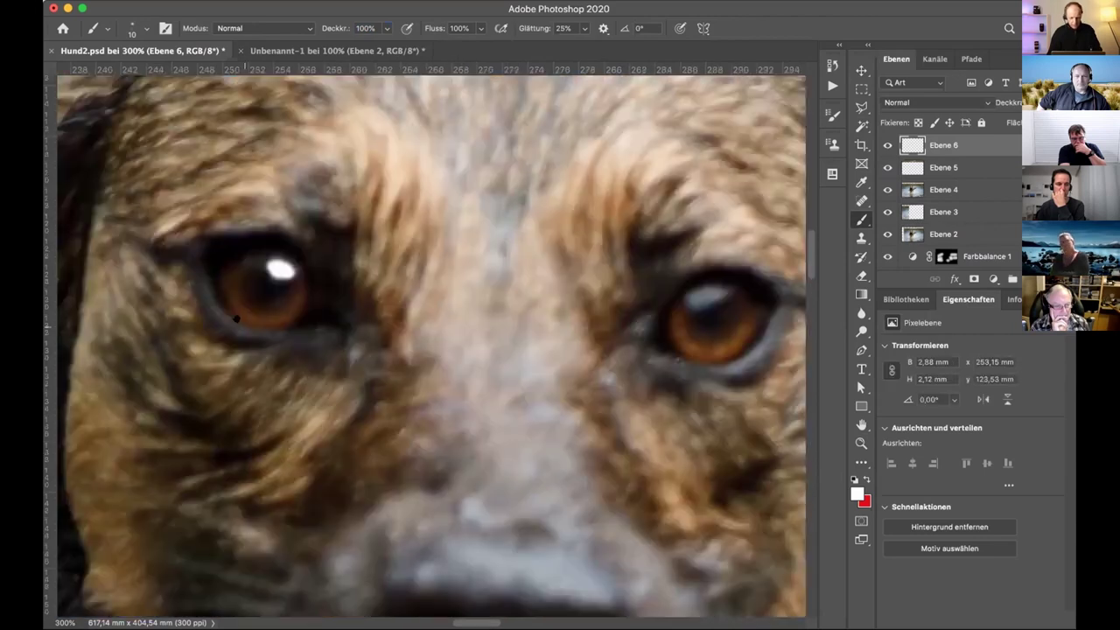
mouse_move(599, 322)
left_mouse_down()
mouse_move(626, 316)
mouse_move(598, 325)
left_mouse_up()
scroll(610, 322, "down", 10)
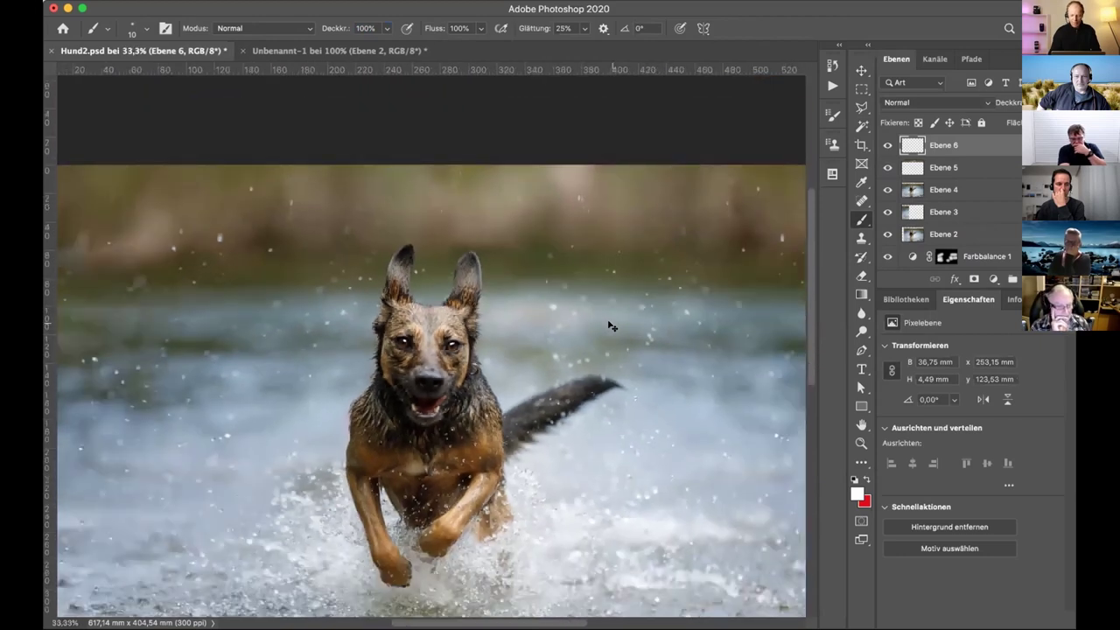
- Set the blend mode of the eye highlight layer Ebene 6 to Linear abw. (Add.)
key("super+plus")
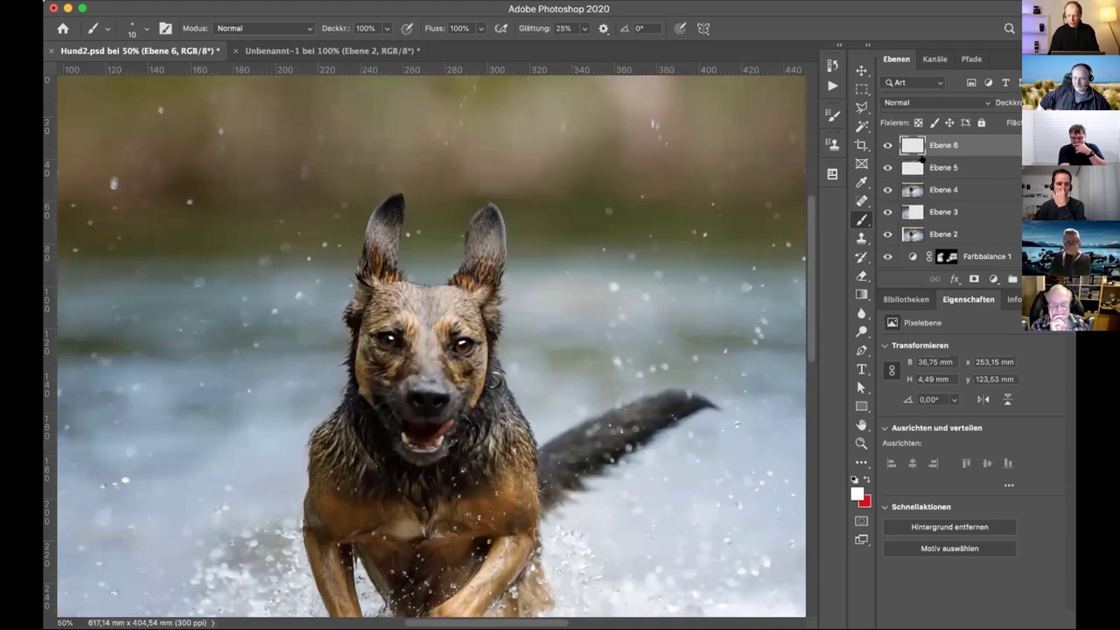
left_click(986, 102)
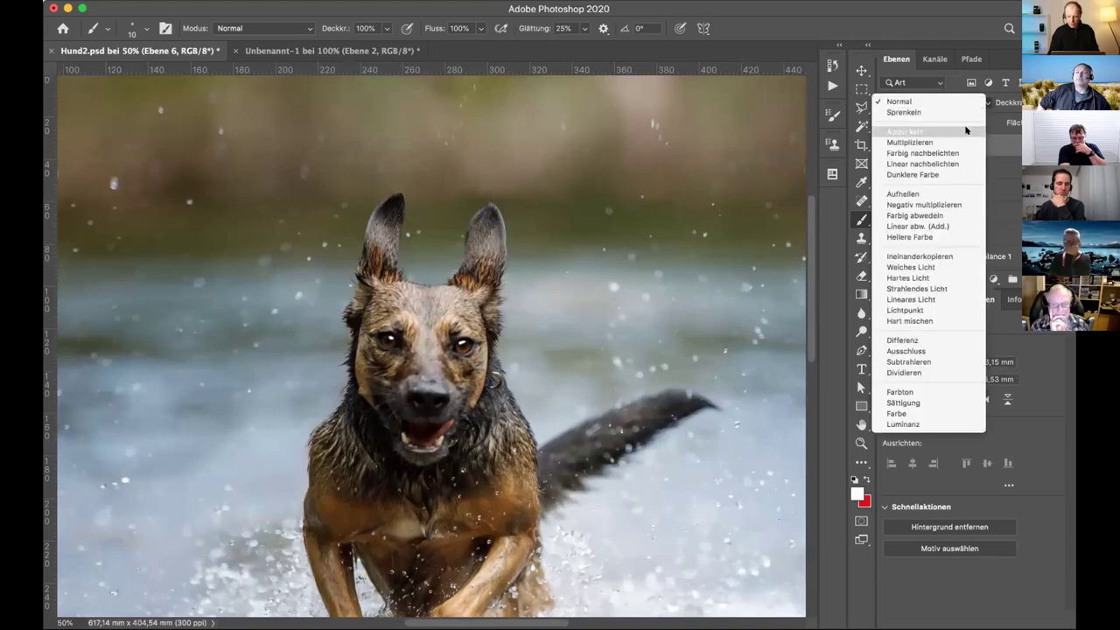
left_click(942, 225)
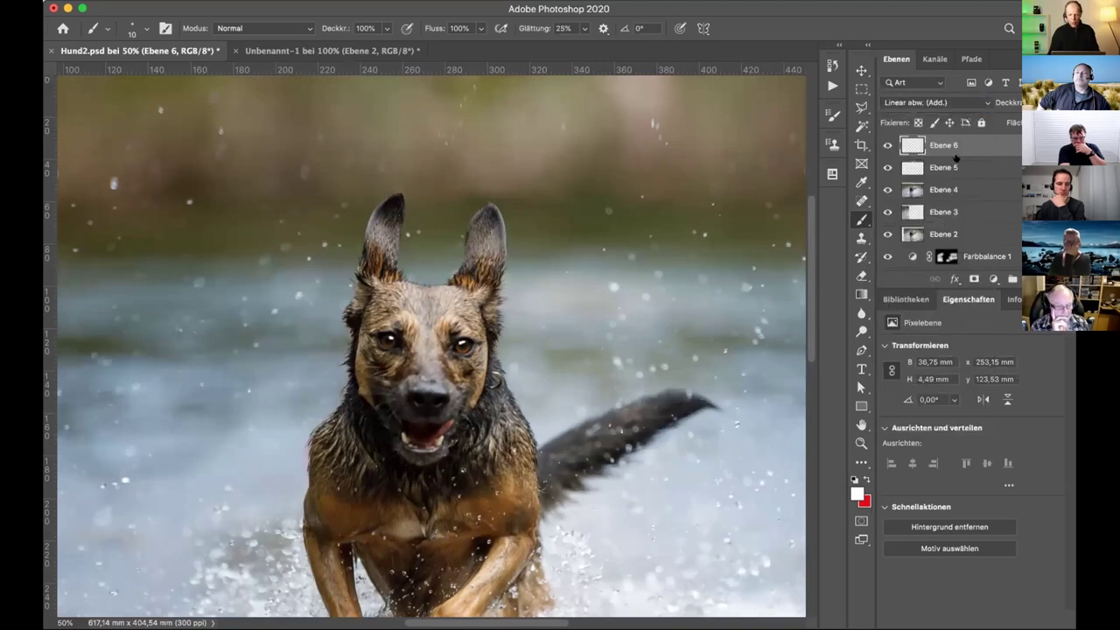
- Compare the dog's eyes with the highlight layer Ebene 6 shown and hidden
key("super+minus")
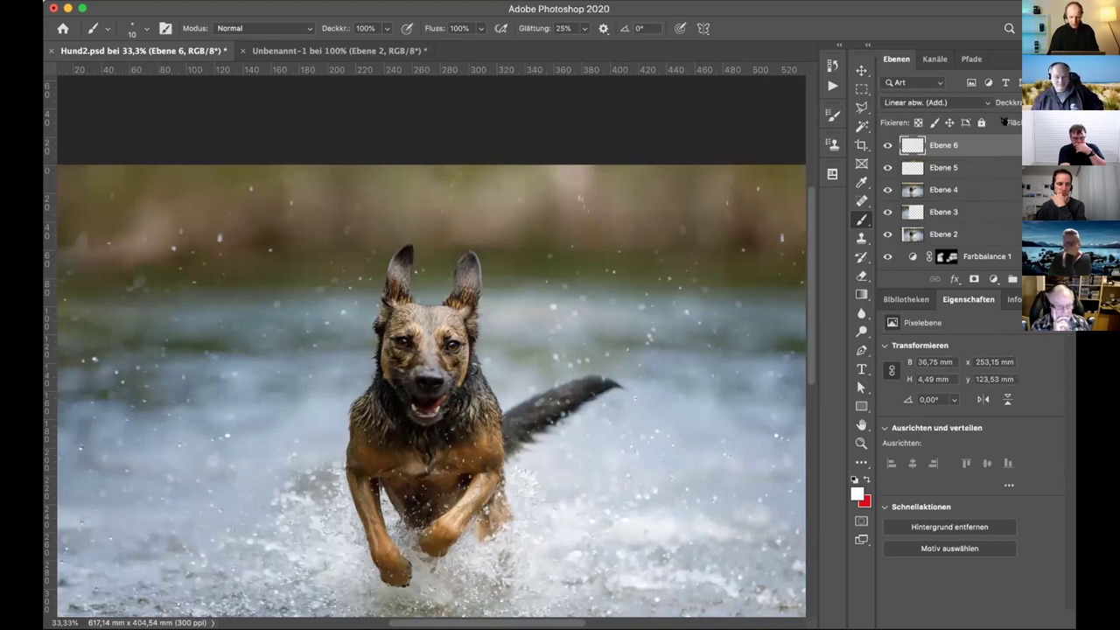
left_click(880, 142)
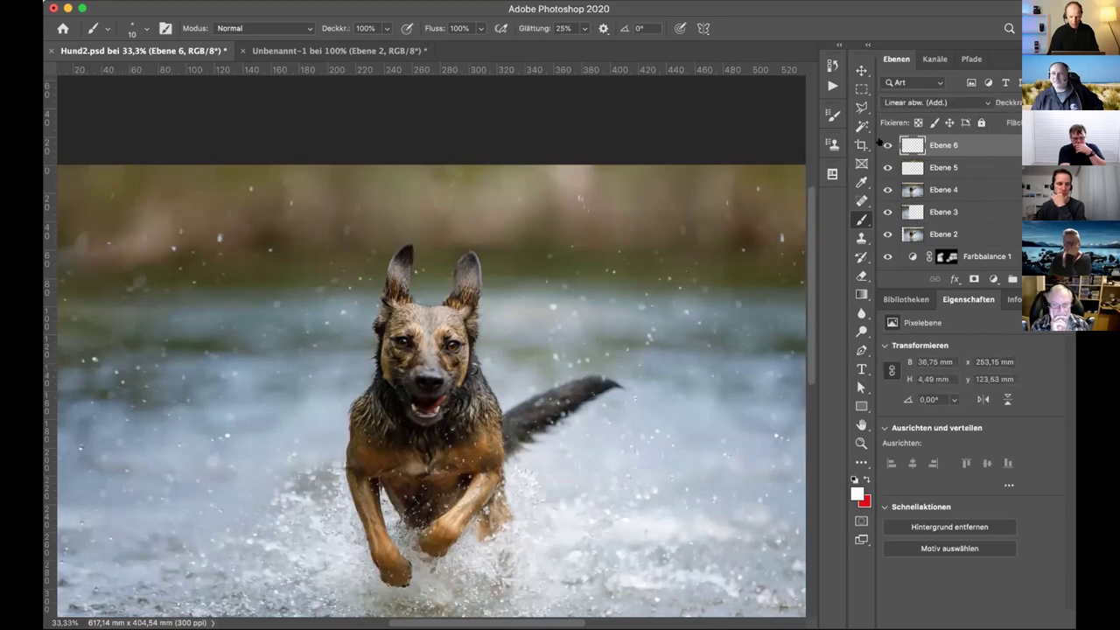
left_click(885, 144)
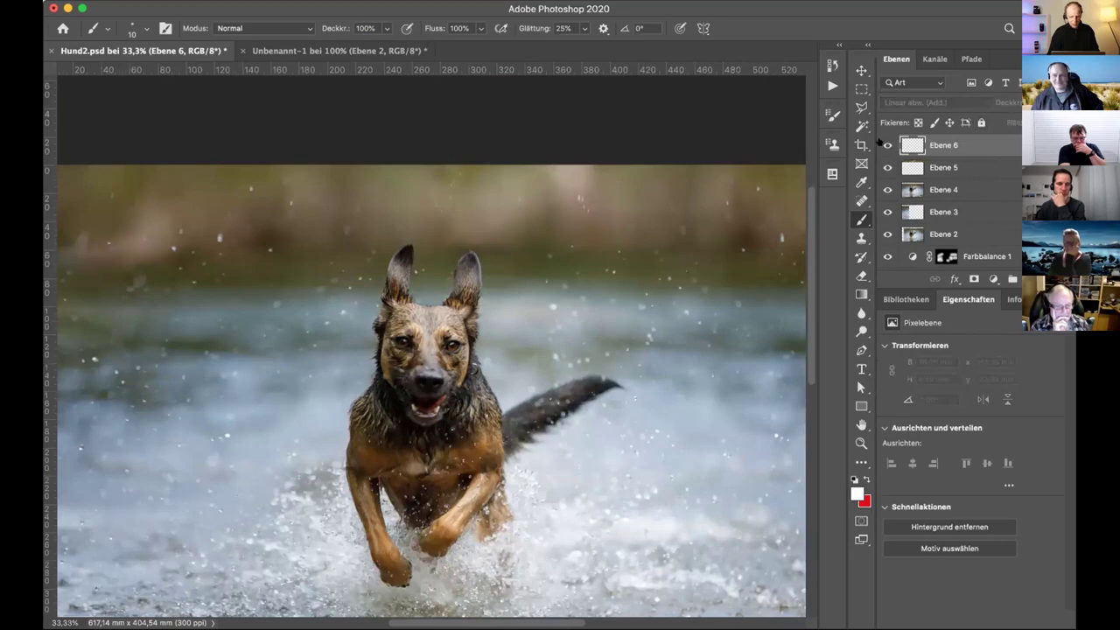
left_click(879, 140)
left_click(879, 140)
left_click(878, 140)
left_click(879, 140)
left_click(879, 140)
key("super+minus")
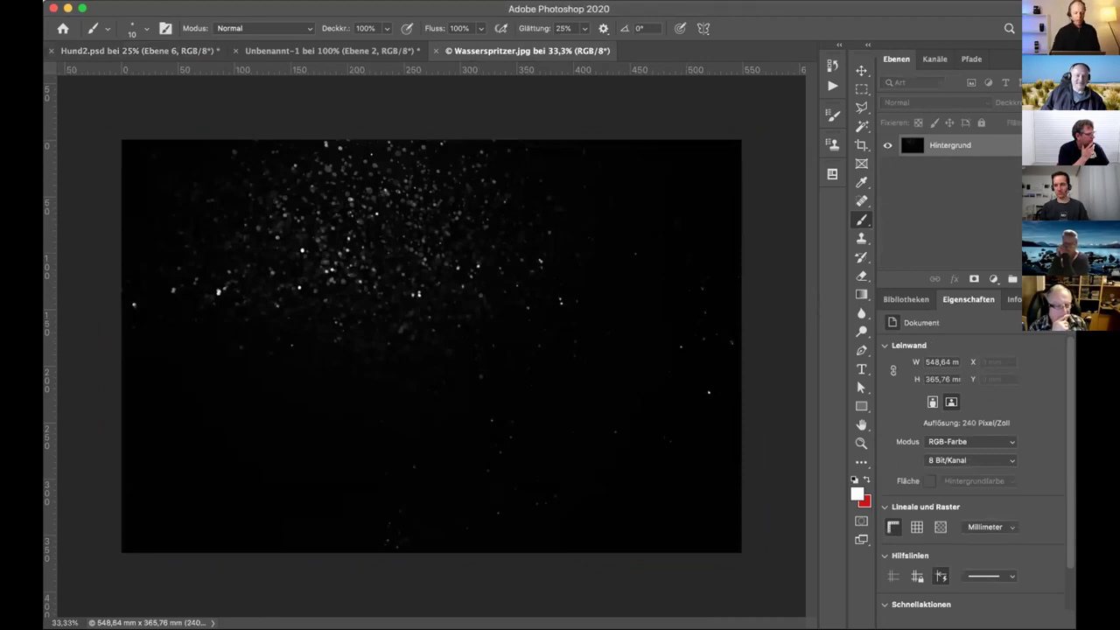
- Copy the Wasserspritzer.jpg image into Hund2.psd as a new layer, accepting the colour profile conversion
key("v")
left_click_drag(214, 109, 140, 50)
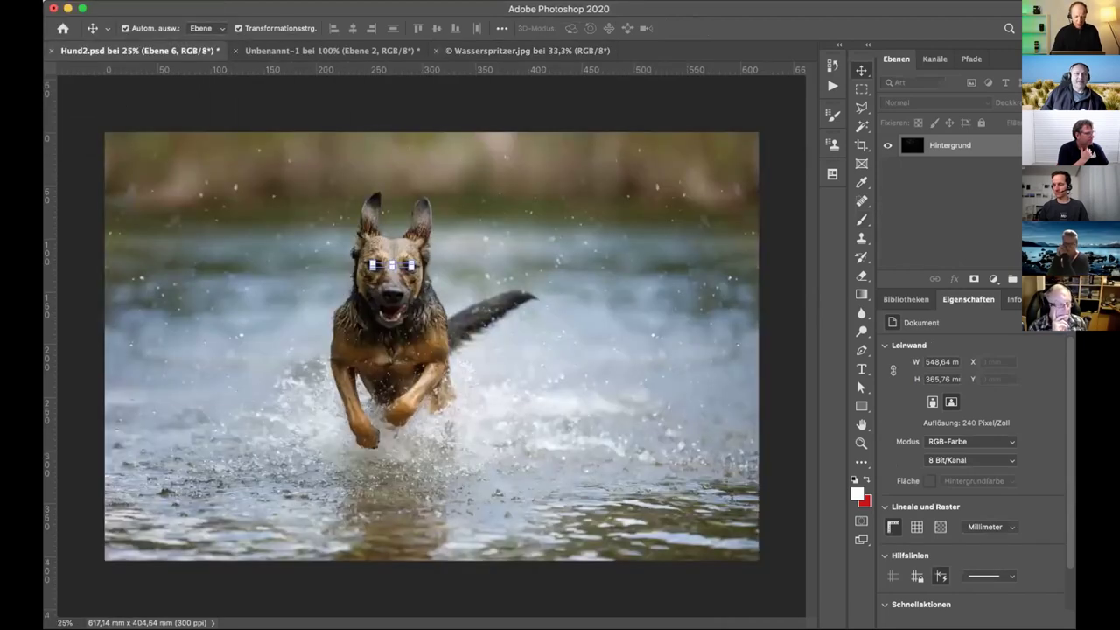
left_click_drag(391, 264, 391, 264)
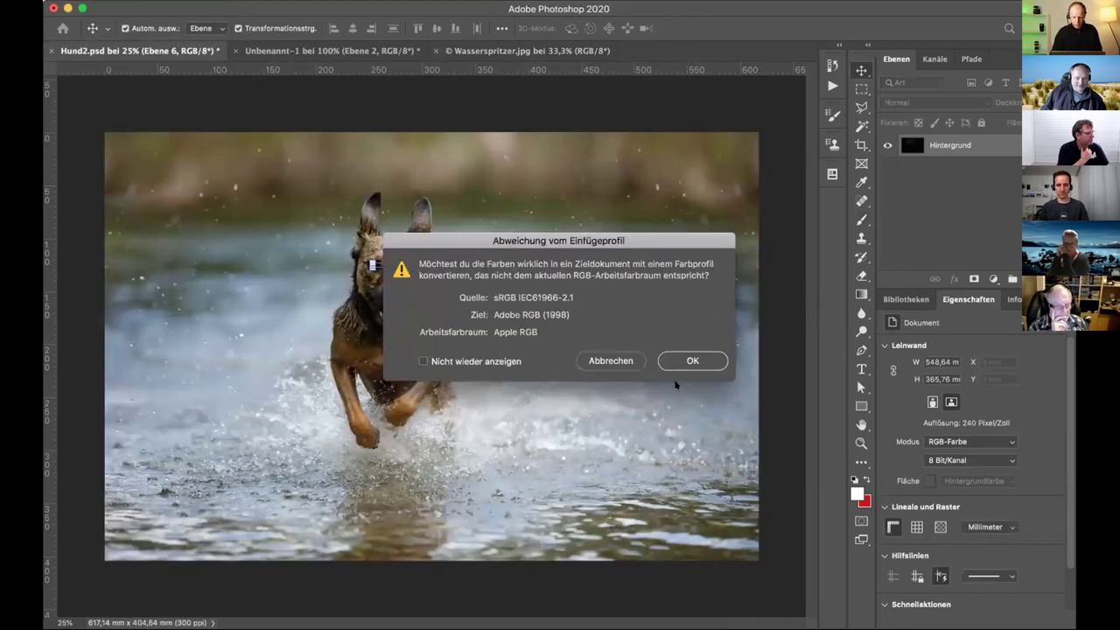
left_click(687, 361)
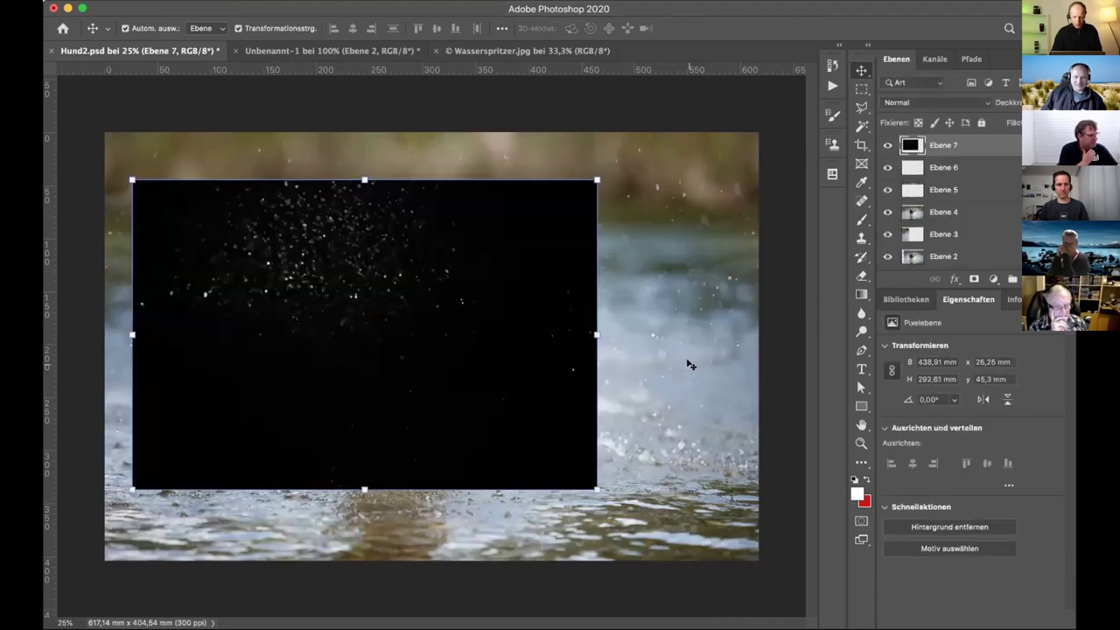
- Scale the water droplet layer to about 111%, tilt it clockwise and position its droplets around the dog
left_click_drag(596, 490, 650, 525)
left_click_drag(538, 350, 512, 405)
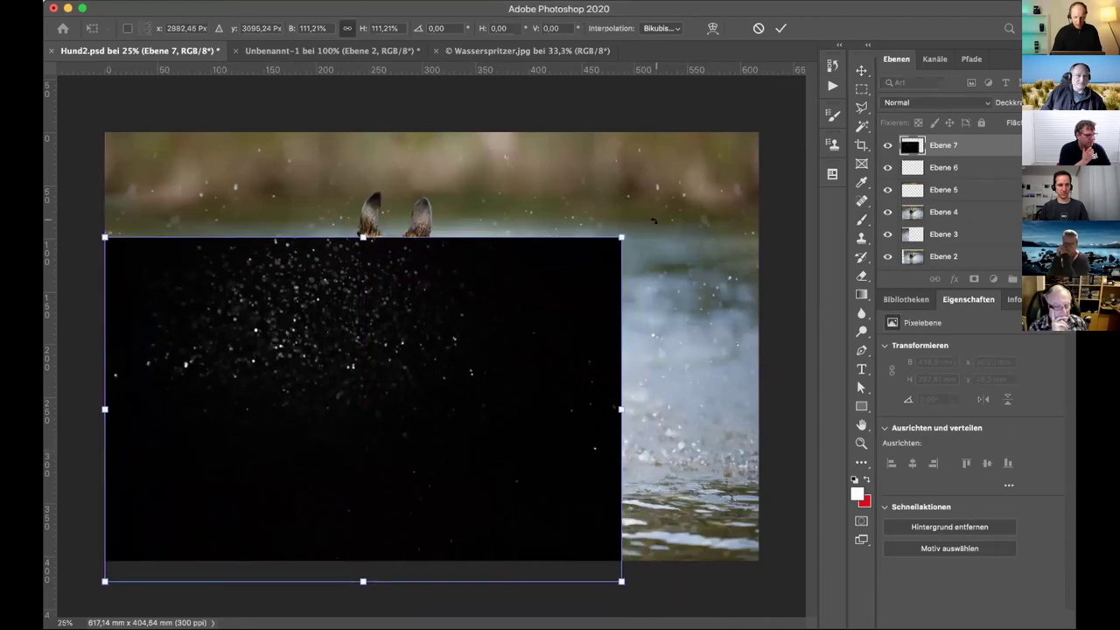
left_click_drag(653, 220, 669, 284)
left_click_drag(490, 407, 463, 367)
key("Return")
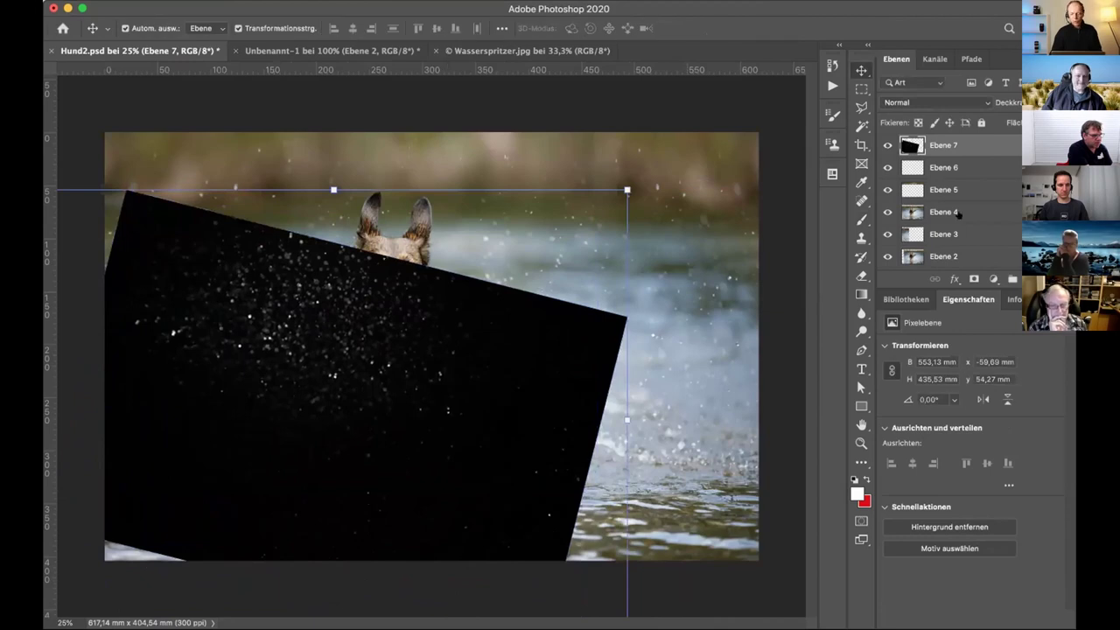
- Set the droplet layer Ebene 7 to the Negativ multiplizieren blend mode and add a white layer mask
left_click(981, 101)
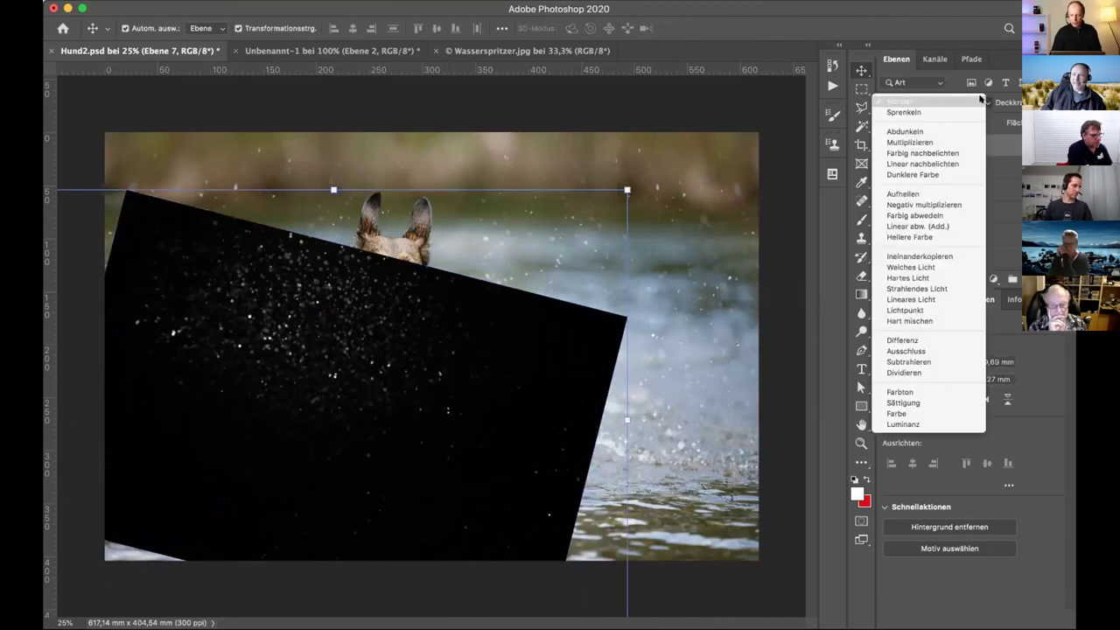
left_click(952, 200)
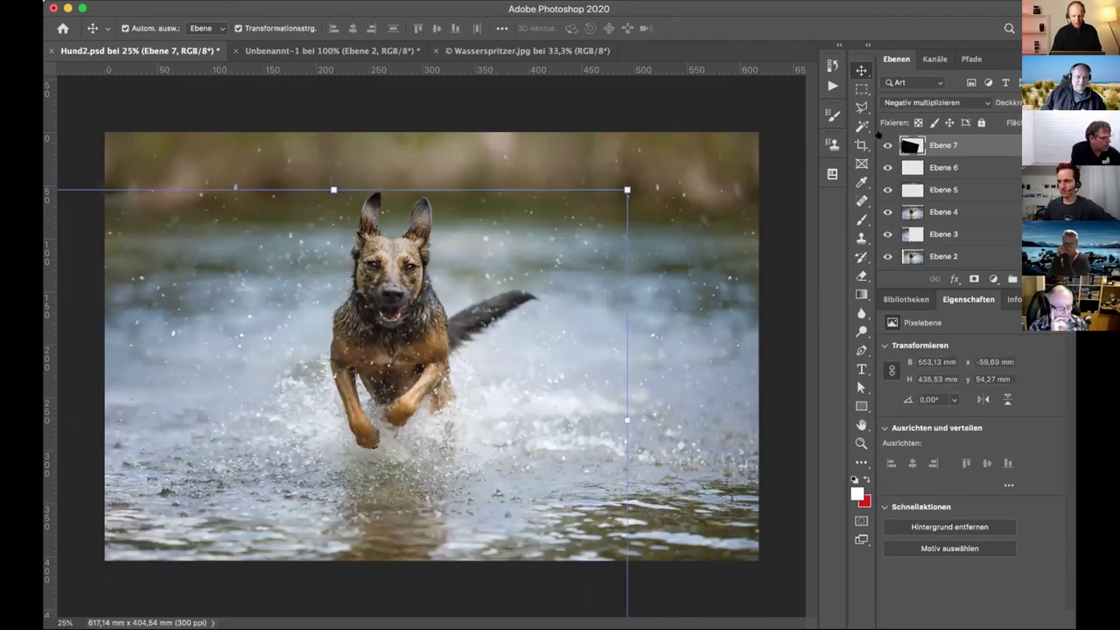
left_click(973, 277)
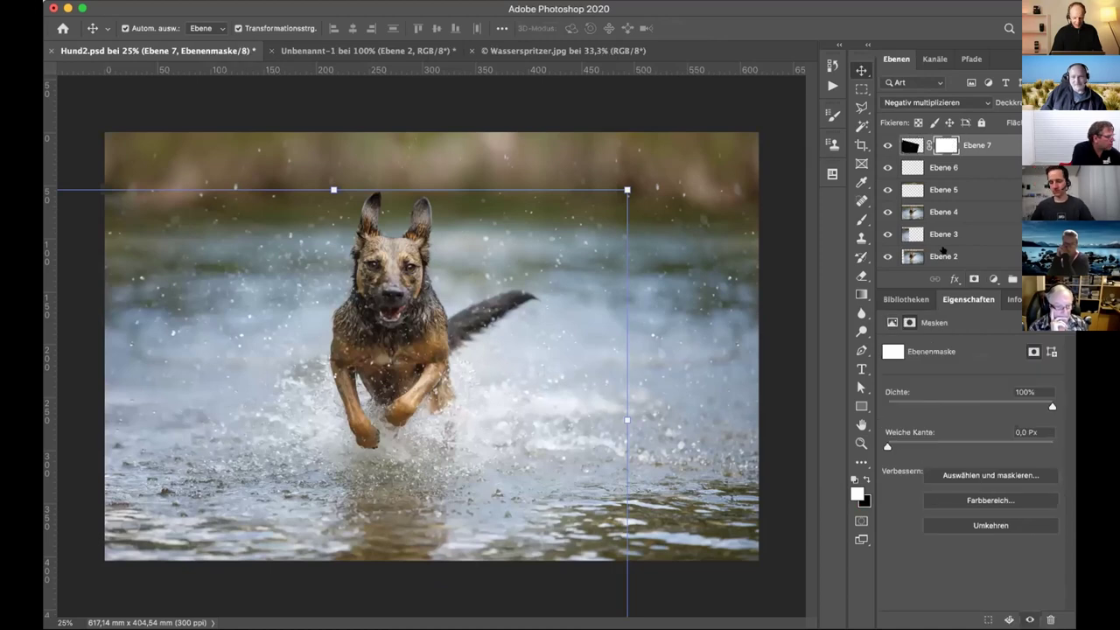
- Fade the droplets over the dog and the upper background by painting black on Ebene 7's mask with a 1200 px brush at 75% opacity
key("super+minus")
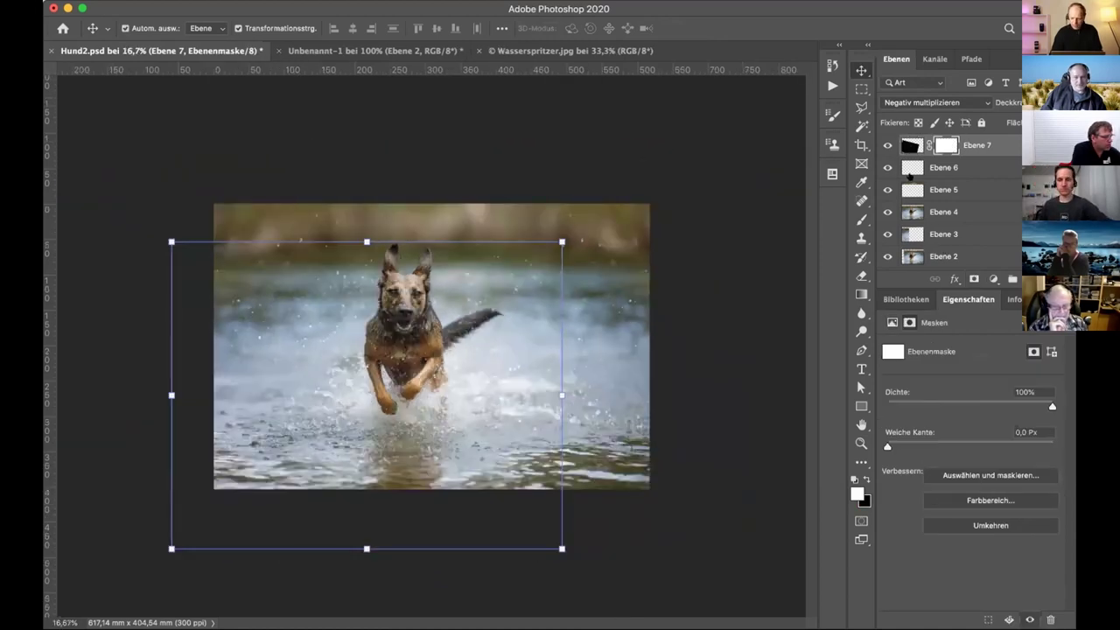
left_click(860, 219)
left_click(866, 479)
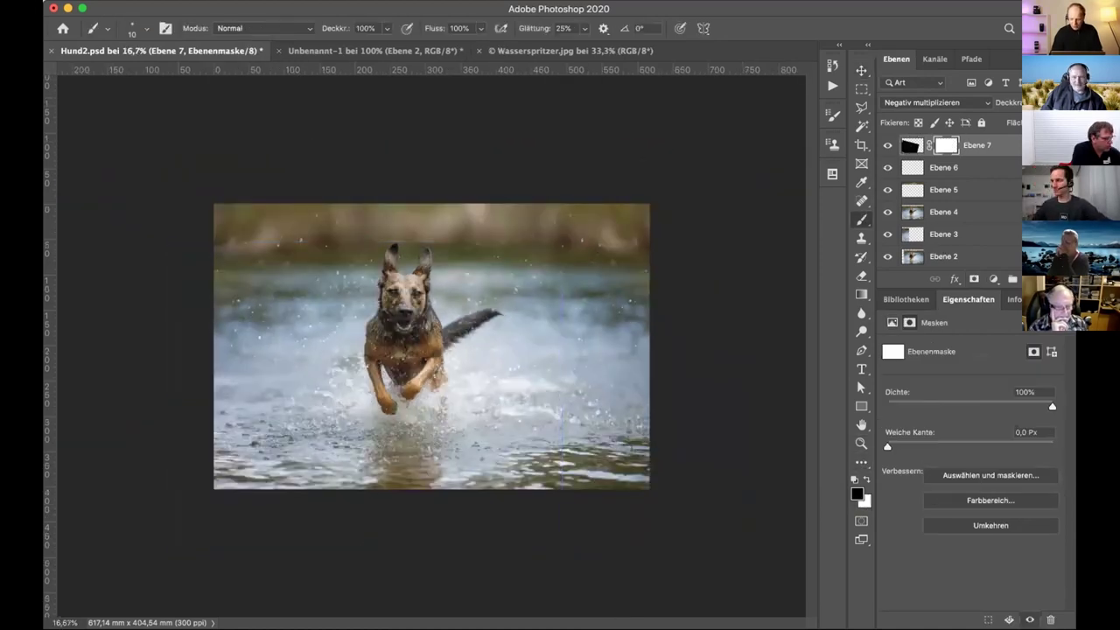
key("bracketright")
key("bracketright")
key("bracketright")
key("bracketright")
key("bracketright")
key("bracketright")
key("bracketright")
key("bracketright")
key("bracketright")
key("bracketright")
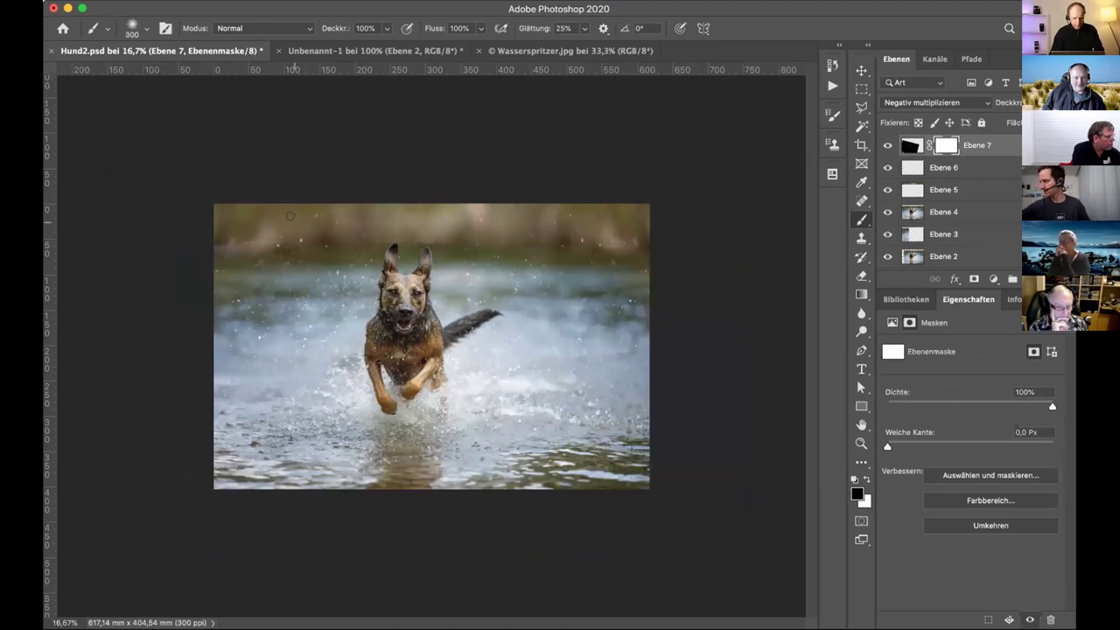
left_click_drag(333, 29, 315, 29)
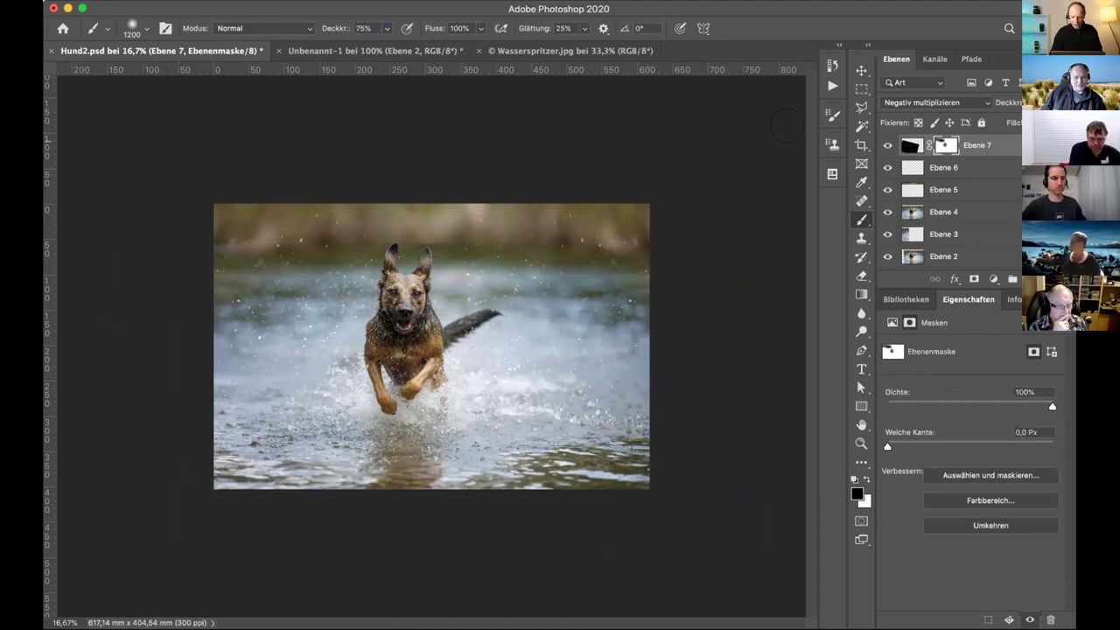
- Compare the photo with the masked droplet layer Ebene 7 shown and hidden
left_click(887, 145)
left_click(887, 145)
left_click(887, 146)
left_click(887, 145)
left_click(887, 145)
left_click(887, 145)
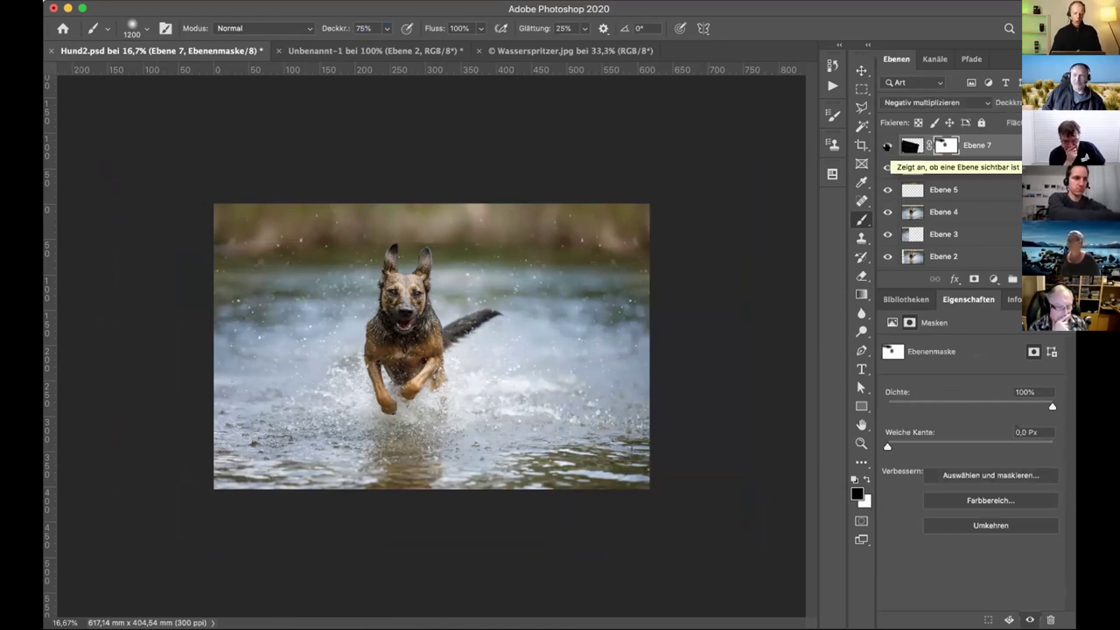